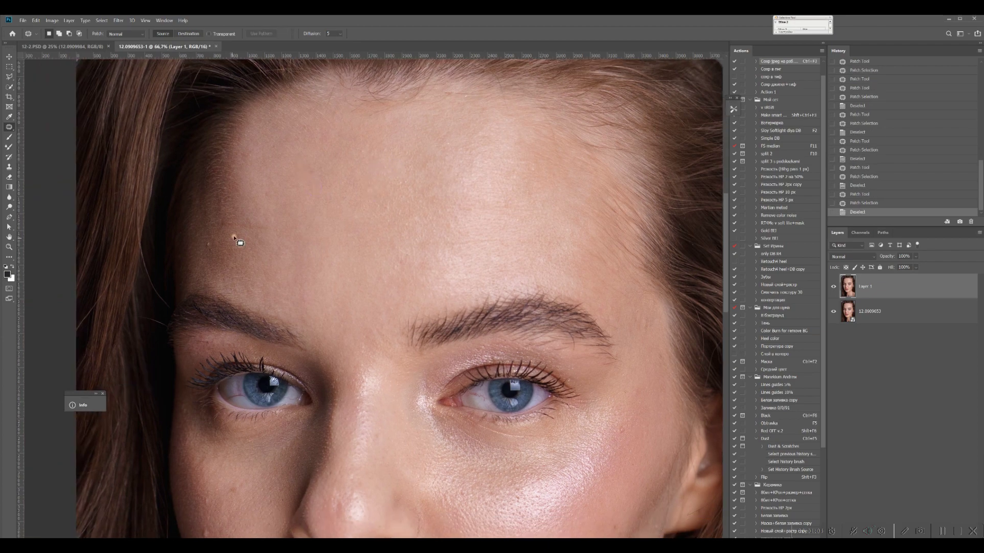
# - Patch out small blemishes on the shadowed cheek and beside the mouth with the Patch tool, clearing the selection after use
pyautogui.scroll(-5, 277, 292)
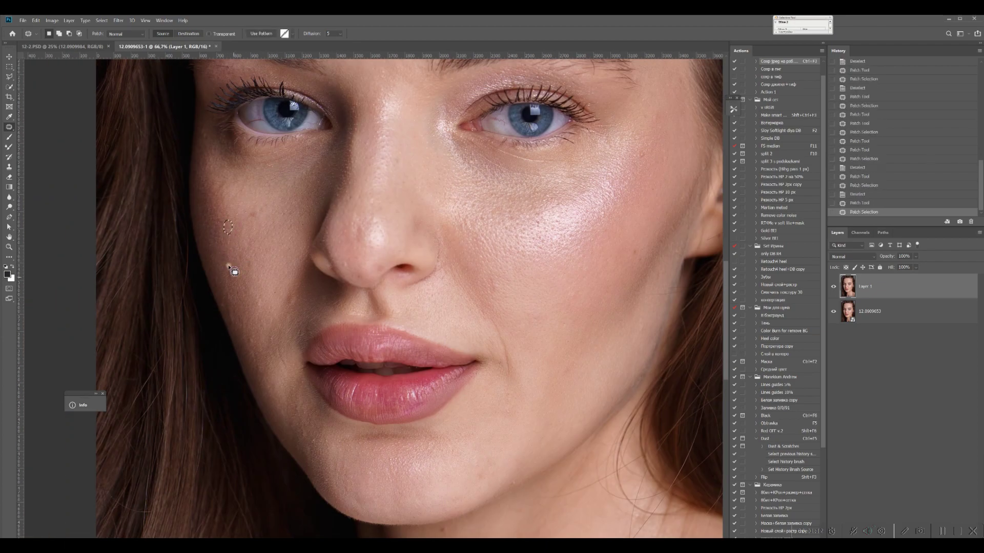
pyautogui.scroll(1, 253, 256)
pyautogui.moveTo(229, 322); pyautogui.dragTo(198, 248)
pyautogui.scroll(-3, 215, 256)
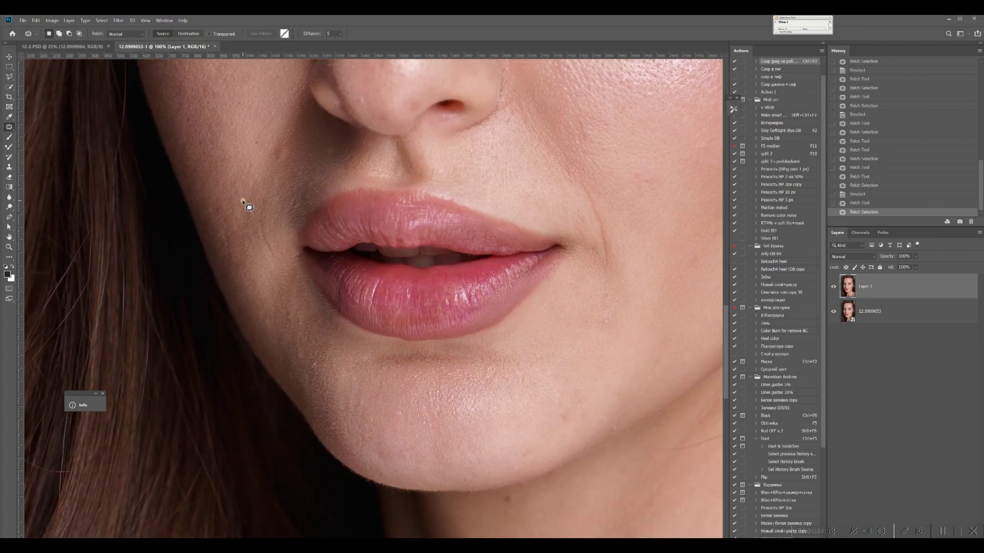
pyautogui.scroll(3, 287, 236)
pyautogui.hscroll(-1, 287, 236)
pyautogui.moveTo(280, 314); pyautogui.dragTo(253, 270)
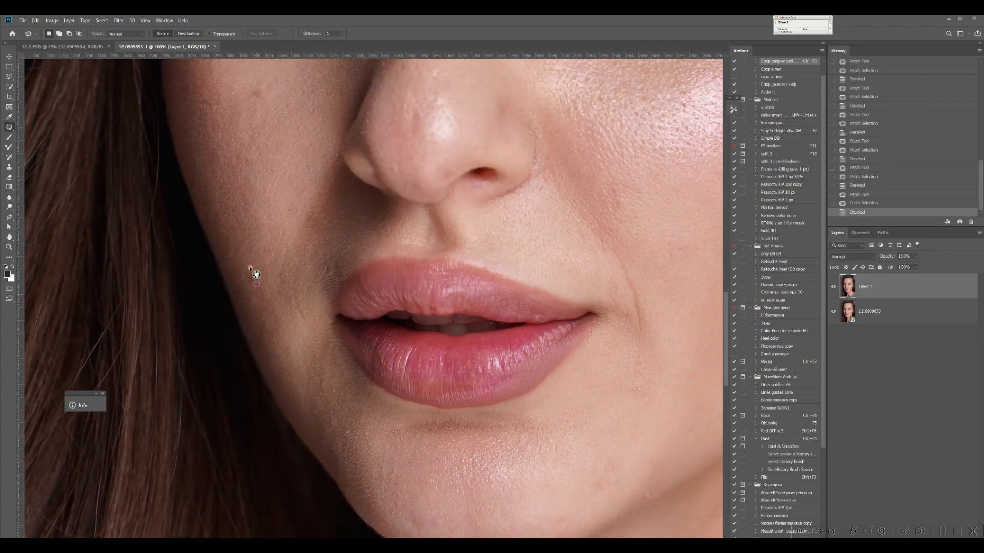
pyautogui.hotkey('ctrl', 'd')
# - Check the highlighted cheek and eye area, and save the retouched portrait as 12.PSD
pyautogui.scroll(2, 358, 328)
pyautogui.hscroll(7, 408, 301)
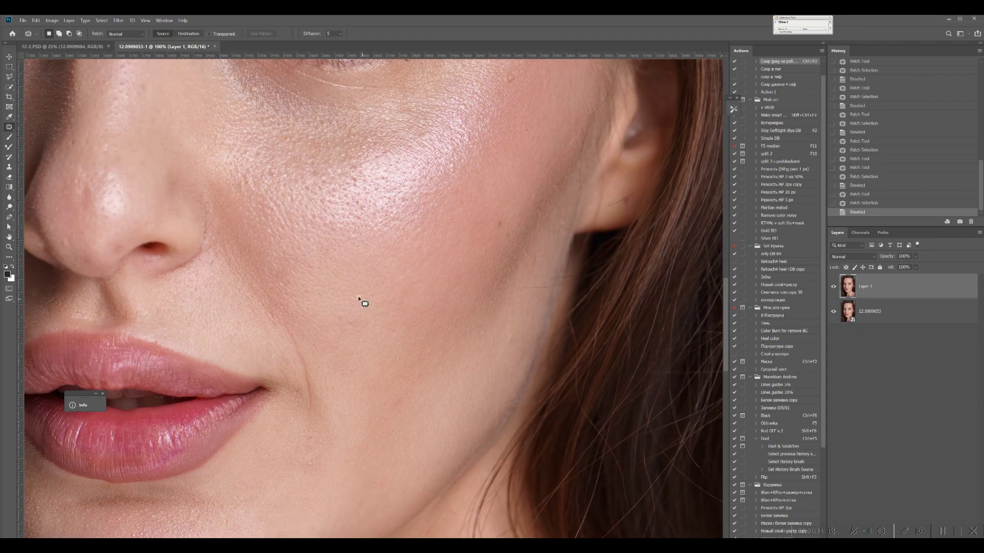
pyautogui.scroll(3, 490, 223)
pyautogui.hscroll(1, 491, 224)
pyautogui.scroll(-2, 490, 224)
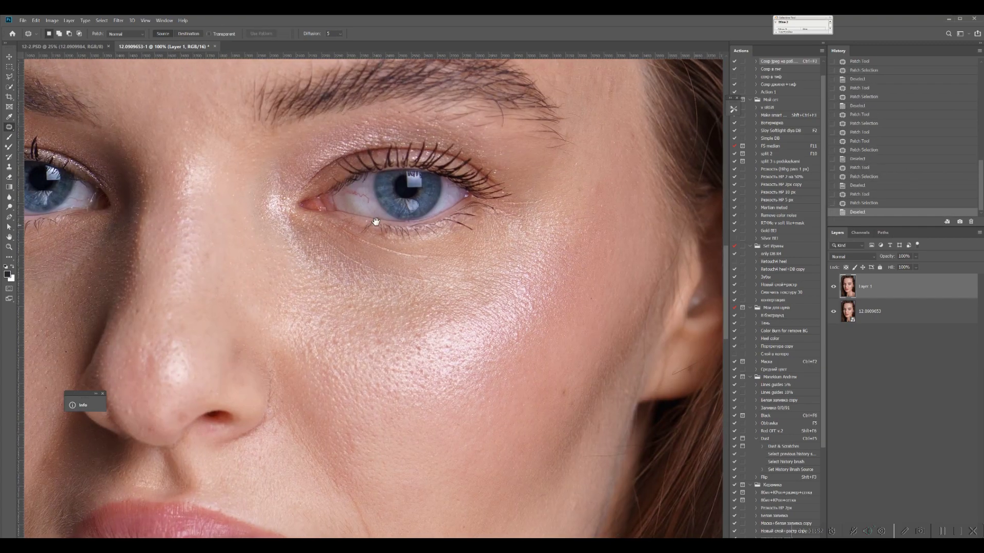
pyautogui.scroll(4, 358, 257)
pyautogui.scroll(-3, 402, 193)
pyautogui.hotkey('ctrl', 's')
# - Remove remaining small skin blemishes across the face with the Patch tool and Spot Healing Brush
pyautogui.scroll(3, 403, 193)
pyautogui.scroll(-1, 402, 193)
pyautogui.hscroll(-1, 402, 193)
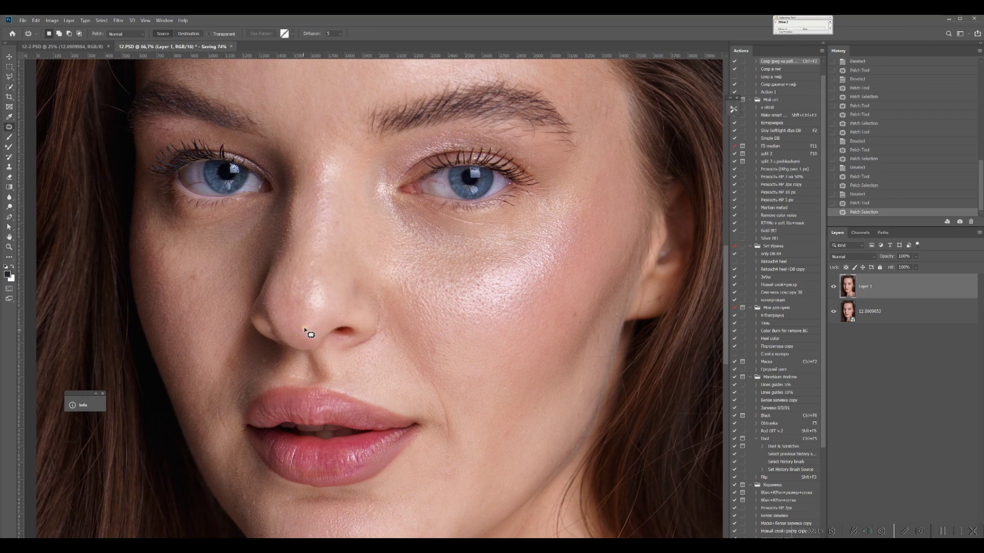
pyautogui.scroll(4, 377, 235)
pyautogui.scroll(2, 444, 170)
pyautogui.hscroll(-1, 444, 169)
pyautogui.scroll(-8, 444, 169)
pyautogui.hscroll(2, 444, 169)
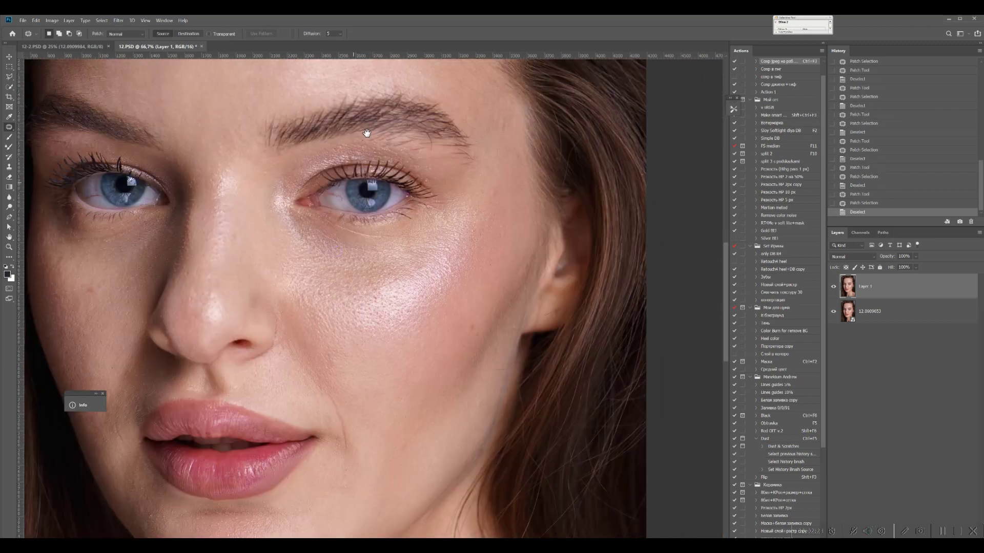
pyautogui.hscroll(-1, 448, 208)
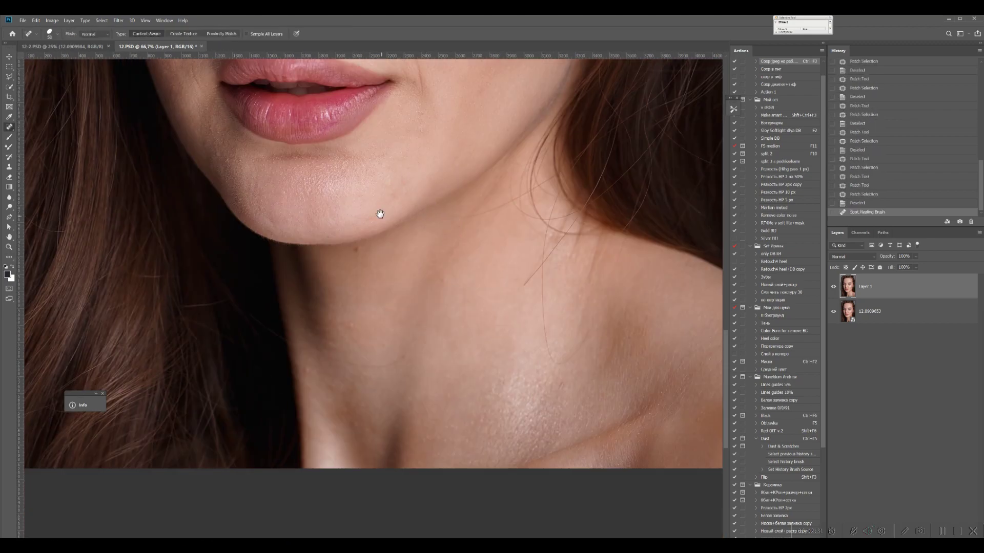
# - Undo the last patch edits made around the lower face
pyautogui.scroll(3, 378, 213)
pyautogui.scroll(1, 239, 314)
pyautogui.hotkey('ctrl', 'z')
pyautogui.hotkey('ctrl', 'z')
pyautogui.hotkey('ctrl', 'z')
pyautogui.hotkey('ctrl', 'z')
pyautogui.hotkey('ctrl', 'z')
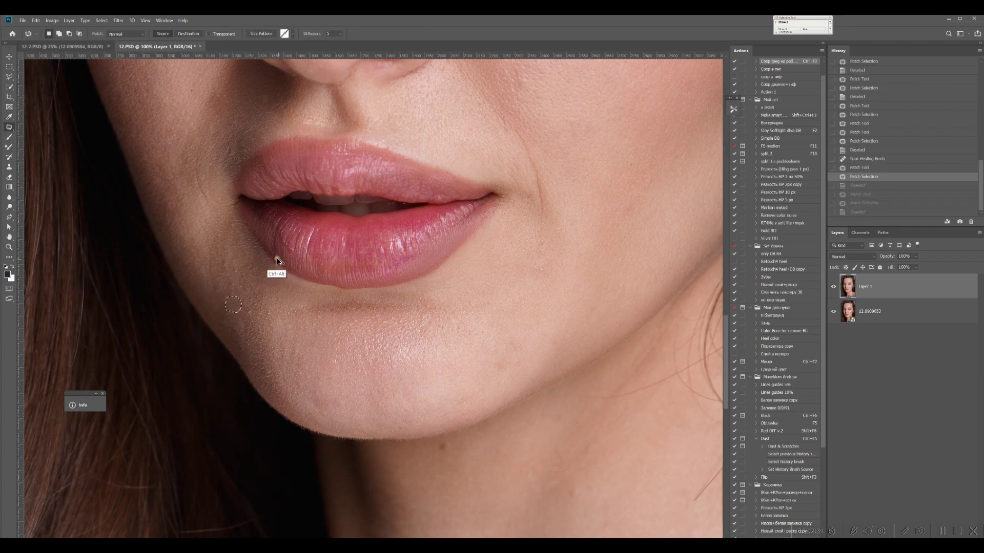
# - Patch out the small blemishes beside and just below the mouth corner on the shadowed side
pyautogui.moveTo(247, 246); pyautogui.dragTo(249, 248)
pyautogui.hotkey('ctrl', 'd')
pyautogui.moveTo(241, 295); pyautogui.dragTo(243, 296)
pyautogui.hotkey('ctrl', 'd')
pyautogui.moveTo(240, 296)
pyautogui.mouseDown()
pyautogui.moveTo(227, 300)
pyautogui.moveTo(249, 305)
pyautogui.mouseUp()
pyautogui.hotkey('ctrl', 'd')
# - Patch out the blemishes in the middle of the chin and on its brighter side
pyautogui.moveTo(338, 367); pyautogui.dragTo(340, 369)
pyautogui.moveTo(340, 367); pyautogui.dragTo(350, 353)
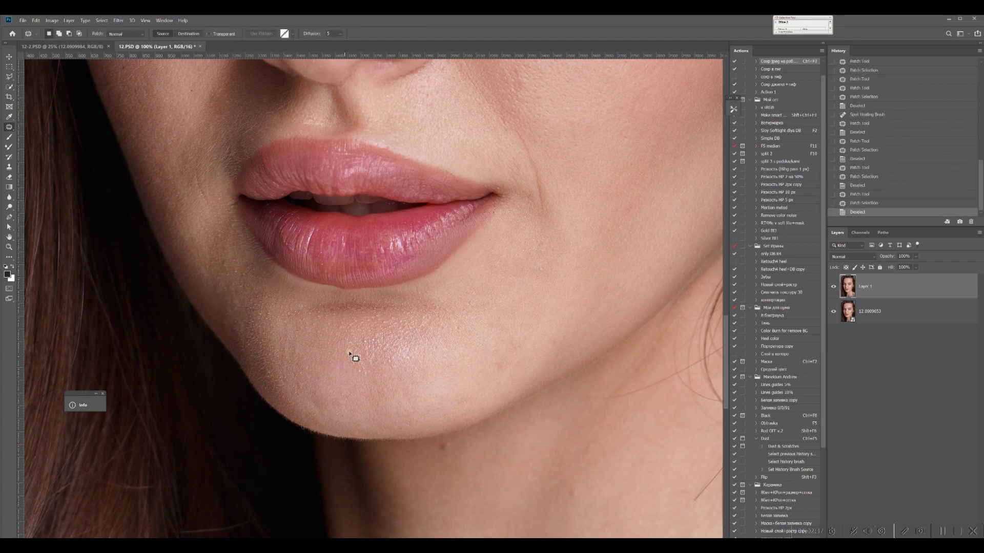
pyautogui.hotkey('ctrl', 'd')
pyautogui.moveTo(515, 374); pyautogui.dragTo(445, 149)
pyautogui.moveTo(431, 147); pyautogui.dragTo(429, 125)
pyautogui.hotkey('ctrl', 'd')
# - Heal the small marks on the neck with the Spot Healing Brush
pyautogui.moveTo(414, 301)
pyautogui.mouseDown()
pyautogui.moveTo(344, 191)
pyautogui.moveTo(304, 214)
pyautogui.mouseUp()
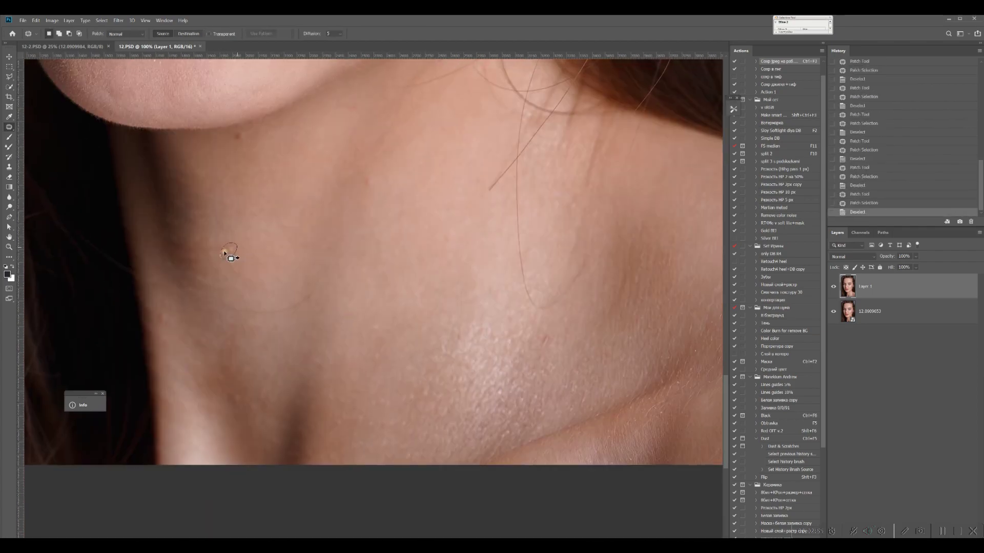
pyautogui.press('j')
pyautogui.moveTo(301, 303); pyautogui.dragTo(316, 287)
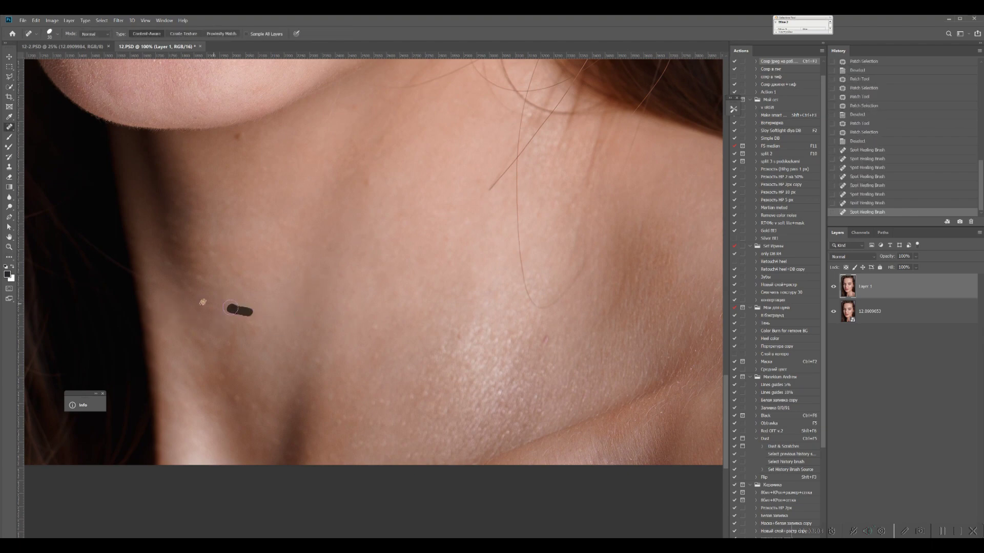
# - Fit the whole portrait in view and save the document with the neck retouching
pyautogui.hotkey('ctrl', '-')
pyautogui.hotkey('ctrl', '0')
pyautogui.hotkey('ctrl', 's')
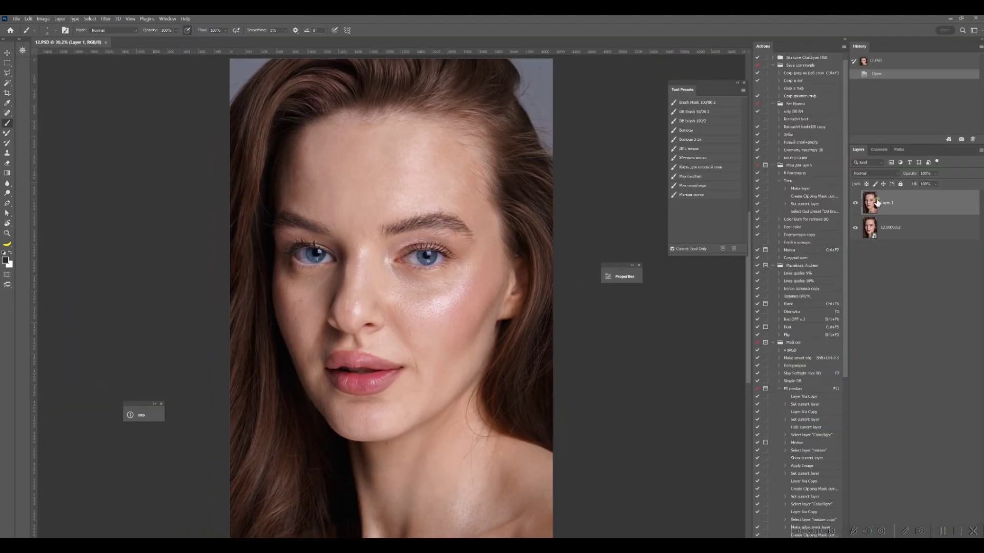
# - Heal stray hairs and specks in the hair beside the shadowed side of the face with a Content-Aware Spot Healing Brush
pyautogui.scroll(3, 281, 223)
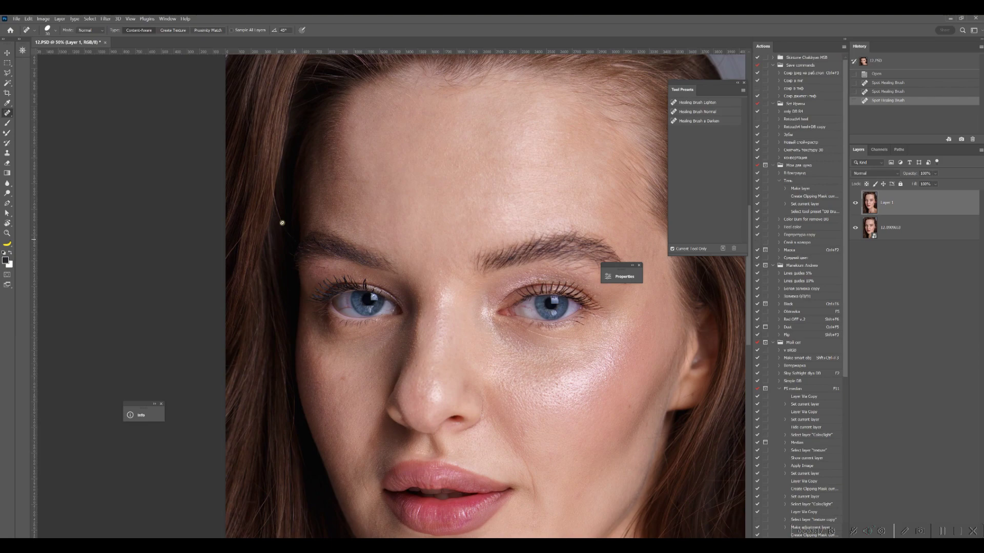
pyautogui.click(236, 244)
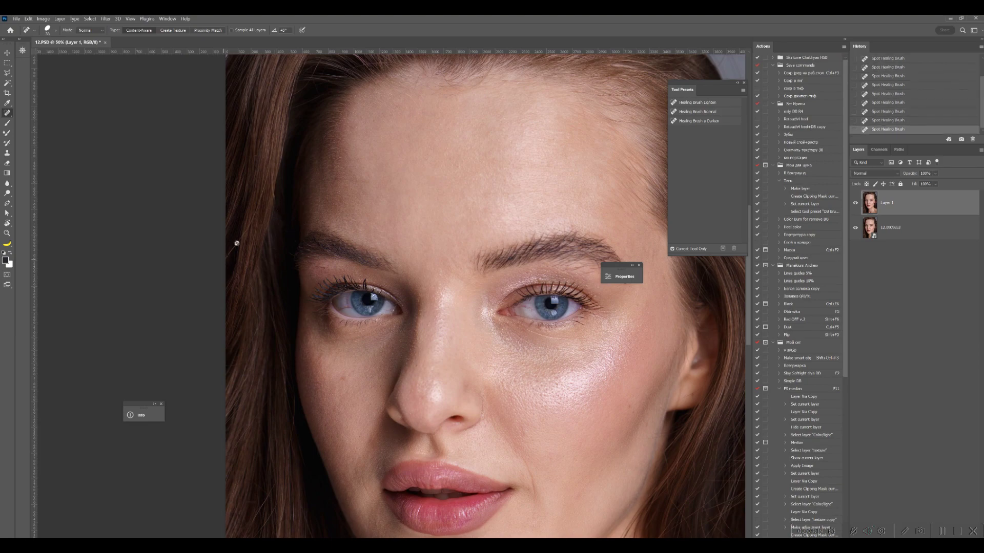
pyautogui.scroll(1, 303, 102)
pyautogui.moveTo(242, 95); pyautogui.dragTo(226, 188)
pyautogui.moveTo(540, 220); pyautogui.dragTo(331, 220)
pyautogui.press(']')
pyautogui.press(']')
# - Heal stray strands in the hair at the crown and down past the visible ear
pyautogui.moveTo(572, 294); pyautogui.dragTo(219, 251)
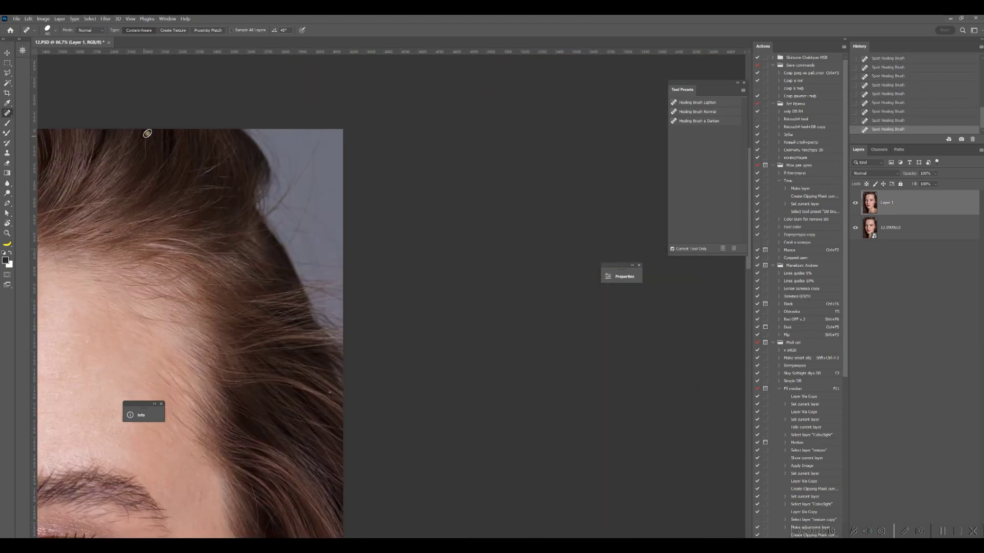
pyautogui.moveTo(150, 207); pyautogui.dragTo(292, 192)
pyautogui.moveTo(278, 316); pyautogui.dragTo(333, 194)
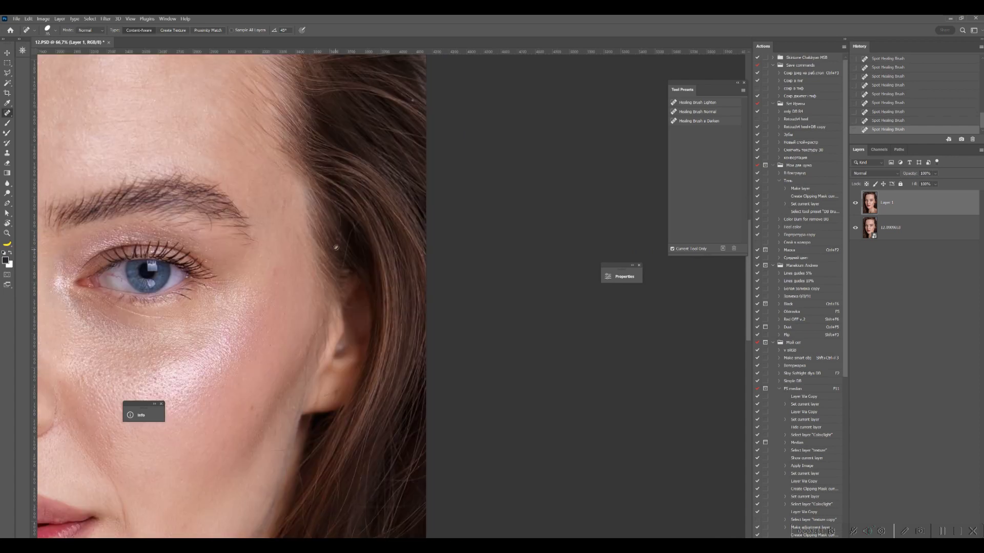
pyautogui.scroll(2, 358, 215)
pyautogui.scroll(-8, 314, 275)
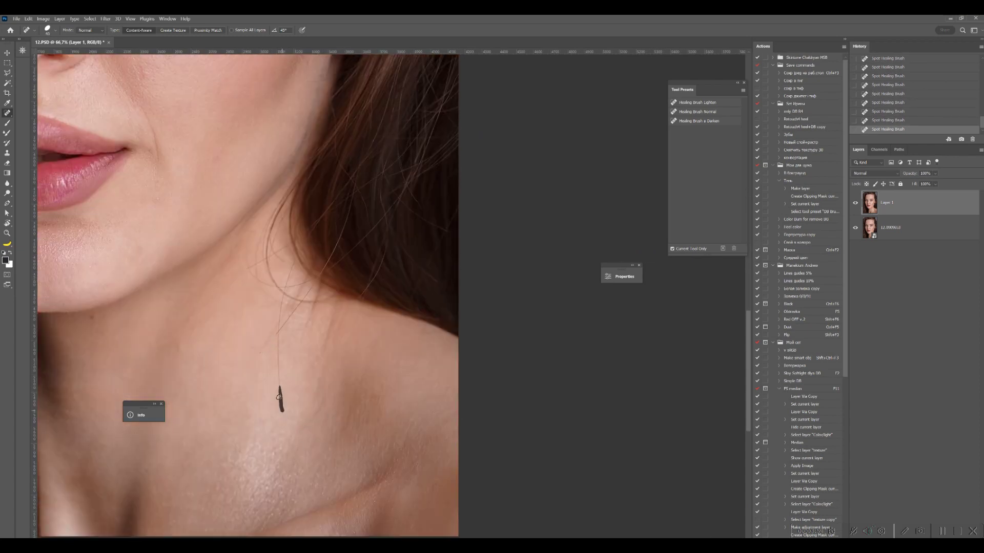
# - Paint out the loose hair strand on the neck and the stray hairs in the lock above the shoulder
pyautogui.moveTo(280, 397)
pyautogui.mouseDown()
pyautogui.moveTo(278, 326)
pyautogui.moveTo(306, 298)
pyautogui.moveTo(281, 287)
pyautogui.mouseUp()
pyautogui.scroll(1, 218, 217)
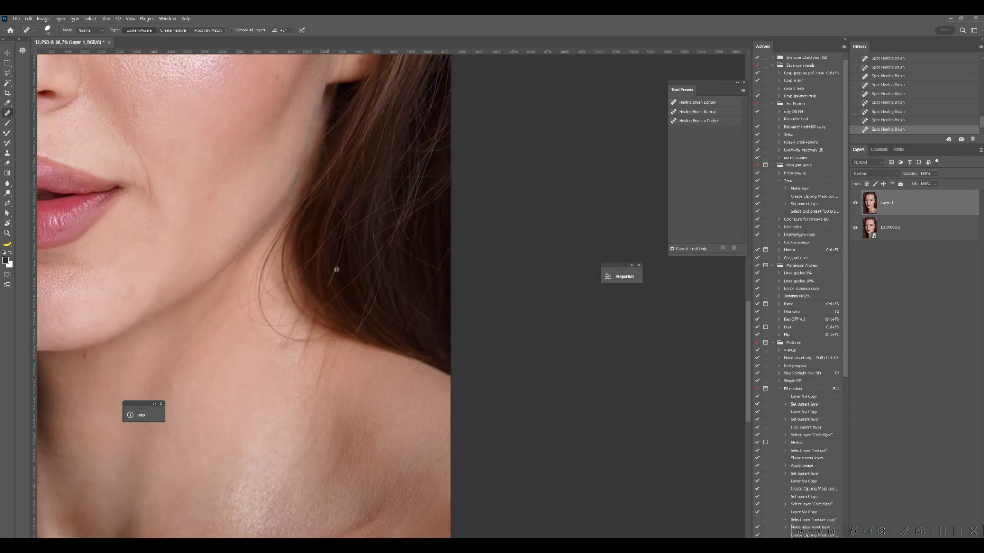
pyautogui.moveTo(419, 306); pyautogui.dragTo(380, 248)
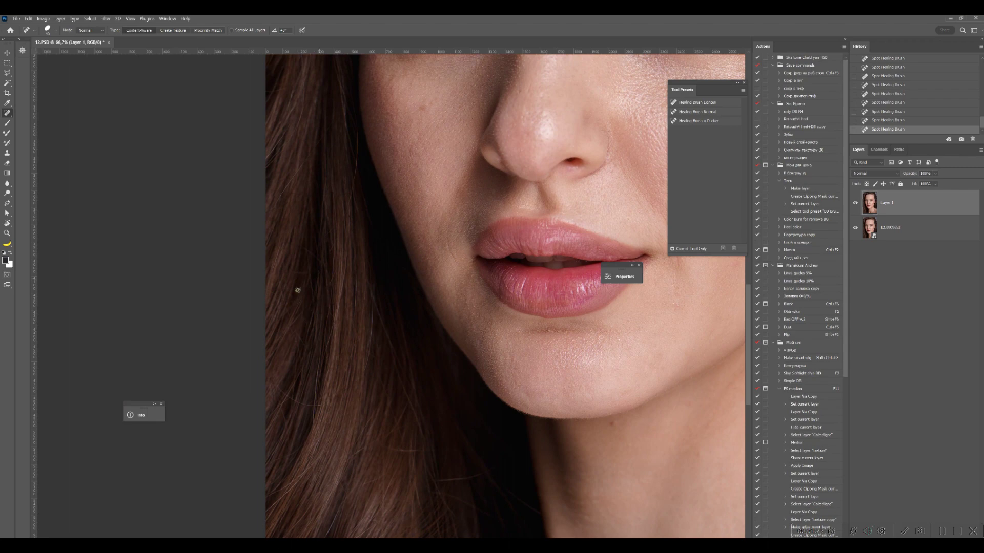
# - Heal crossing strands along the long hair on the shadowed side, from the lower ends up to the hairline
pyautogui.scroll(-2, 282, 284)
pyautogui.scroll(4, 258, 317)
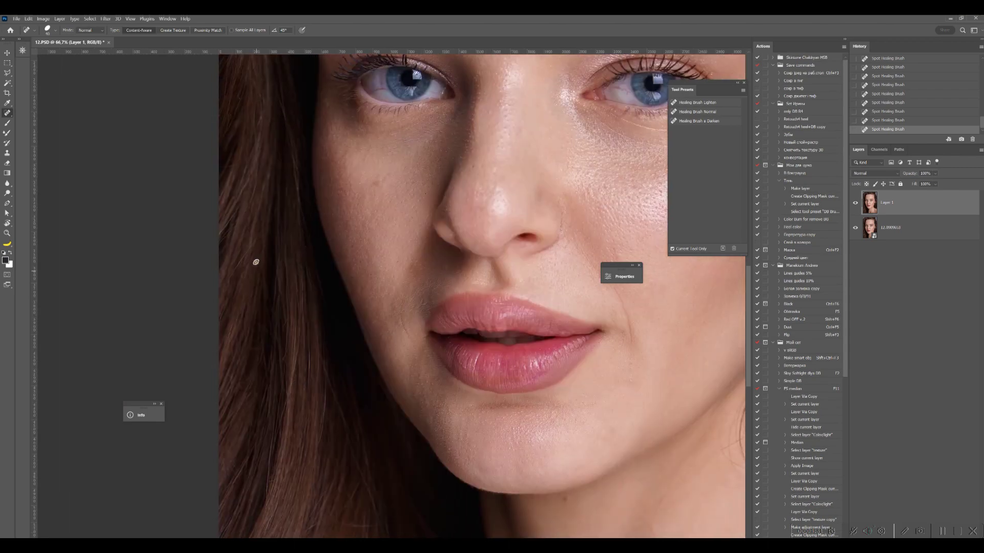
pyautogui.scroll(-4, 297, 293)
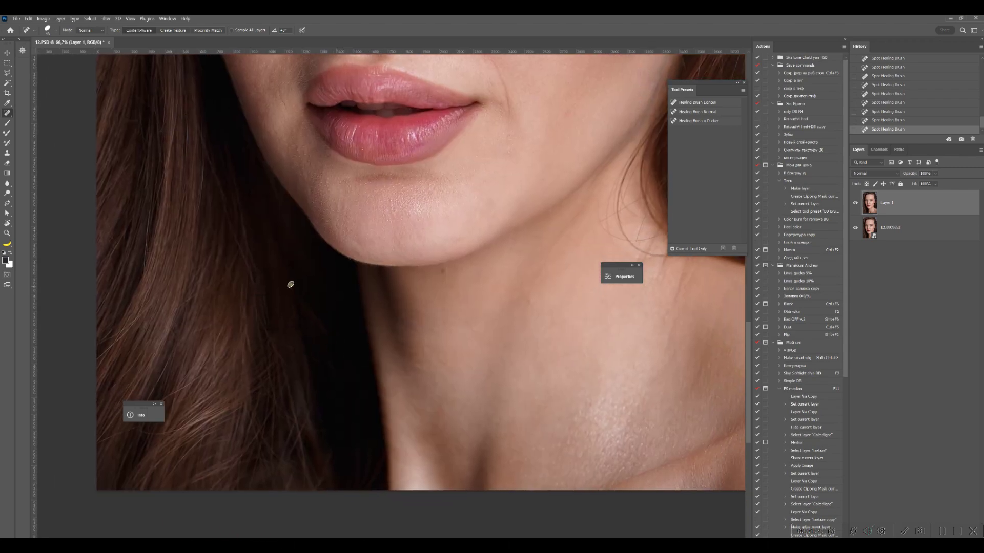
pyautogui.hscroll(-3, 318, 276)
pyautogui.scroll(-1, 349, 267)
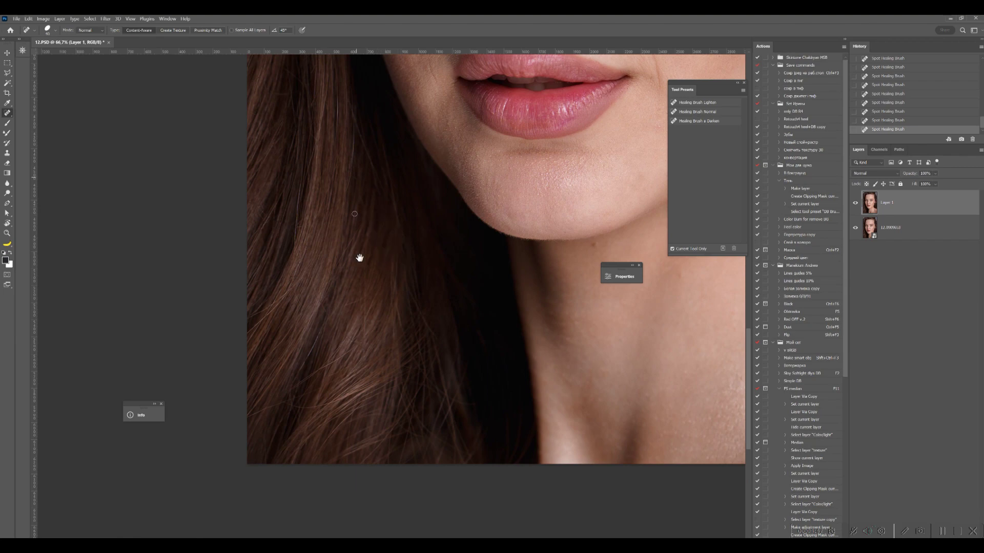
pyautogui.scroll(3, 360, 257)
pyautogui.moveTo(317, 257); pyautogui.dragTo(351, 334)
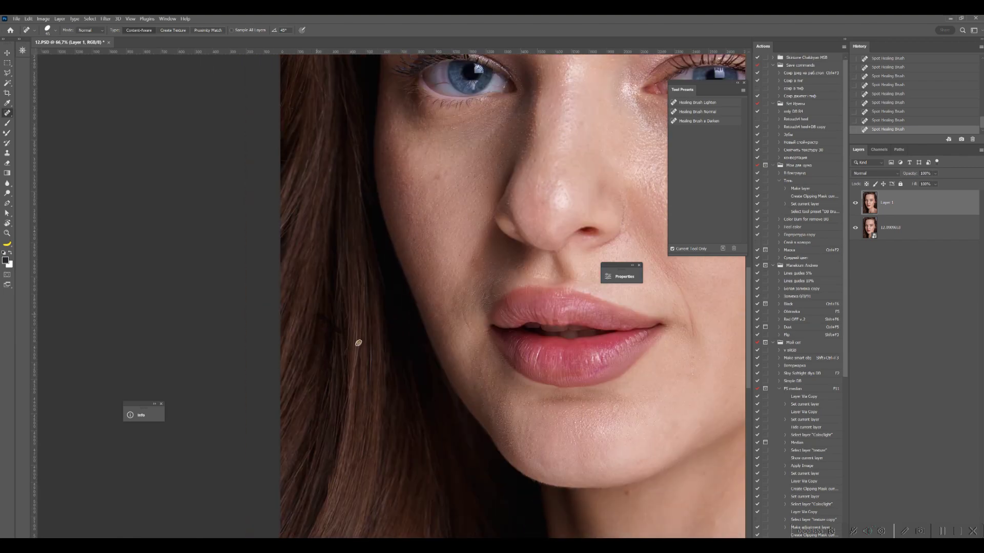
pyautogui.scroll(10, 311, 199)
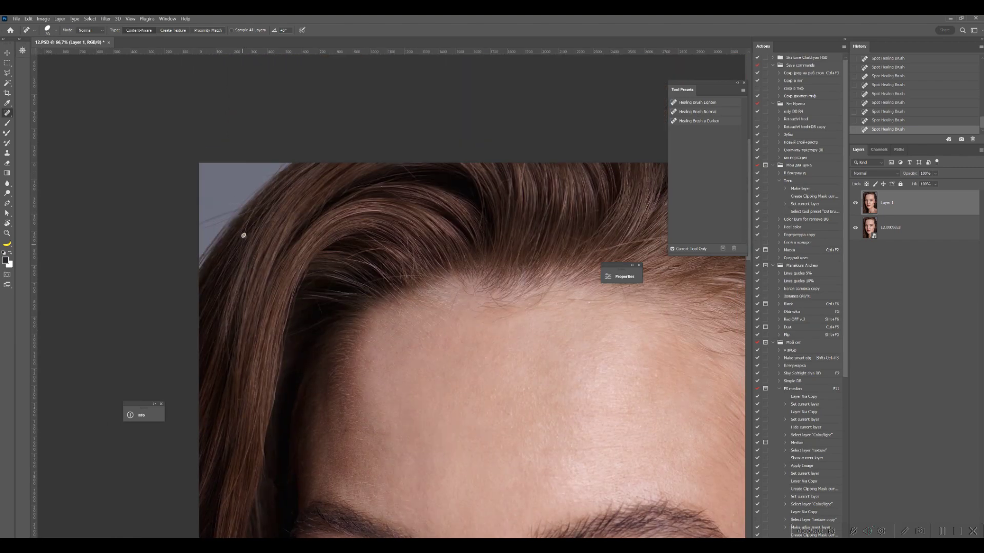
pyautogui.hscroll(3, 284, 177)
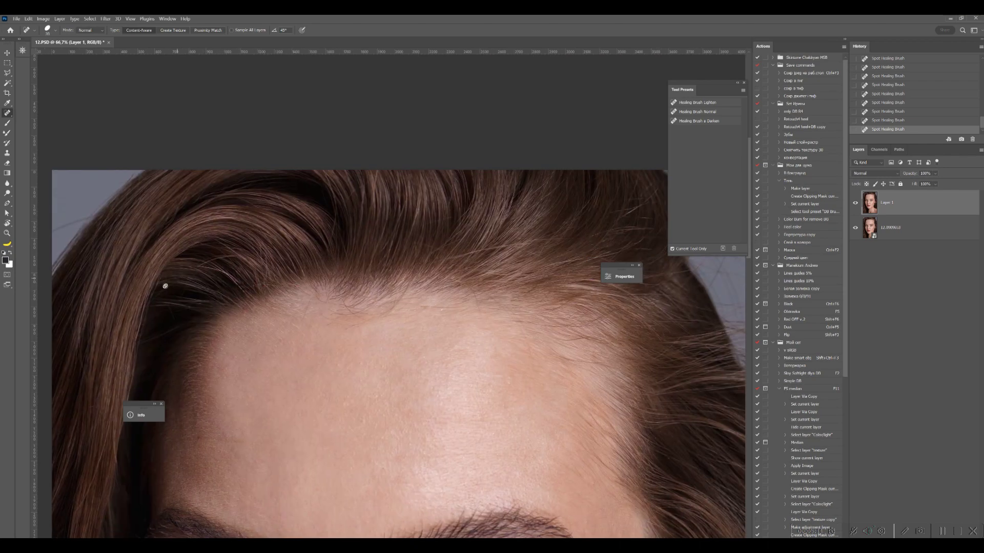
# - Rotate the canvas view and heal stray hairs across the top of the head and along the hairline
pyautogui.moveTo(335, 226); pyautogui.dragTo(292, 235)
pyautogui.moveTo(449, 161); pyautogui.dragTo(276, 174)
pyautogui.press('r')
pyautogui.moveTo(311, 238)
pyautogui.mouseDown()
pyautogui.moveTo(364, 185)
pyautogui.moveTo(302, 223)
pyautogui.mouseUp()
pyautogui.moveTo(314, 276); pyautogui.dragTo(308, 227)
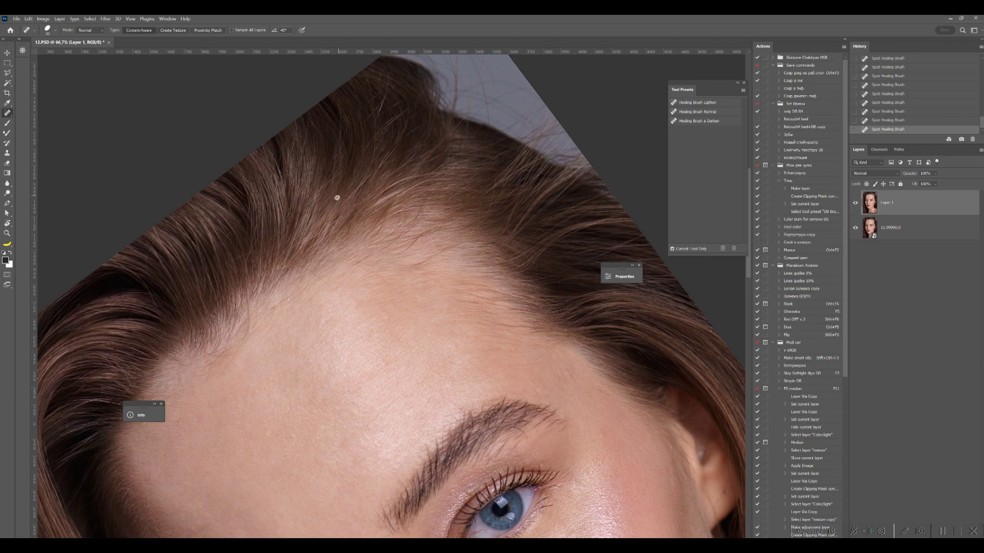
pyautogui.moveTo(337, 198); pyautogui.dragTo(251, 163)
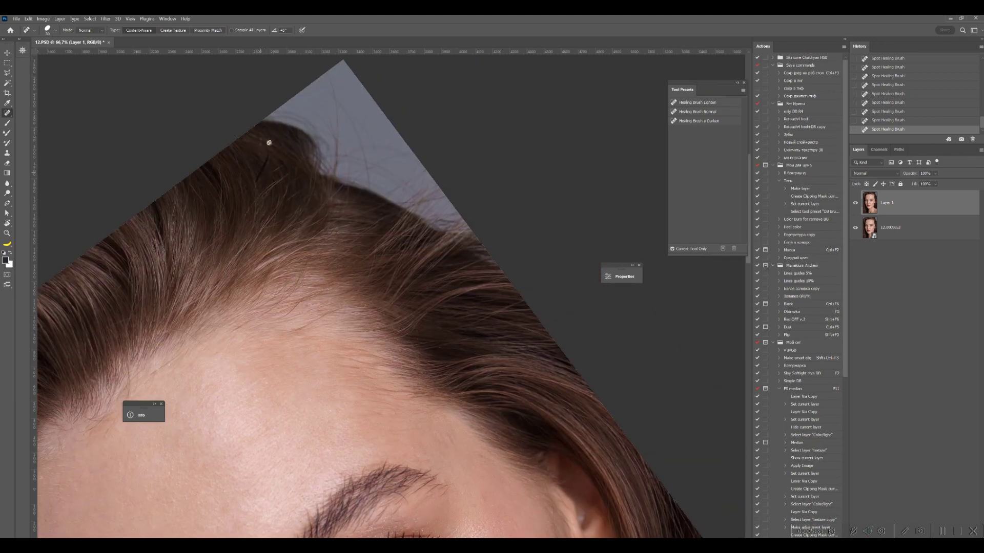
pyautogui.moveTo(282, 209); pyautogui.dragTo(265, 158)
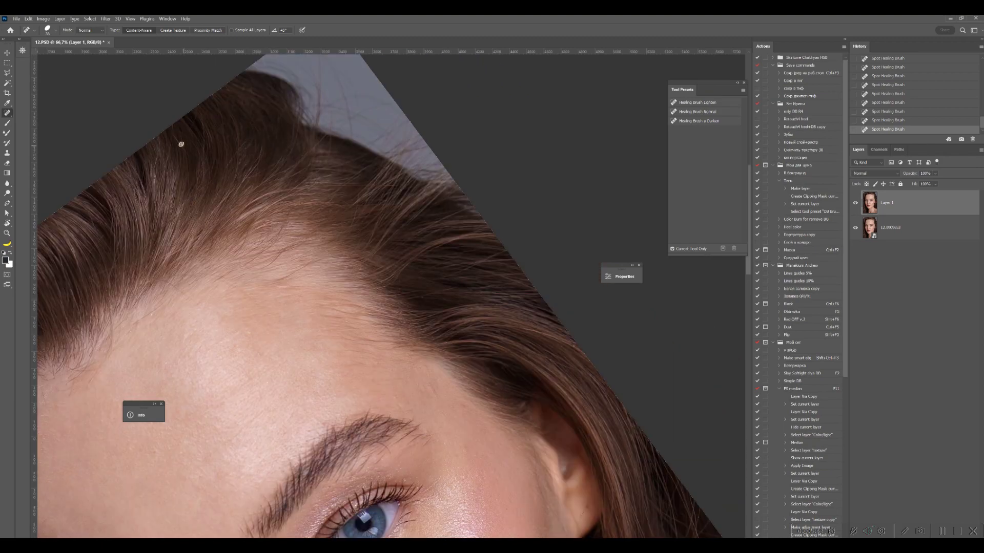
# - Reset the view rotation and compare Layer 1 with the original by toggling layer visibility
pyautogui.press('r')
pyautogui.press('Escape')
pyautogui.hotkey('ctrl', '0')
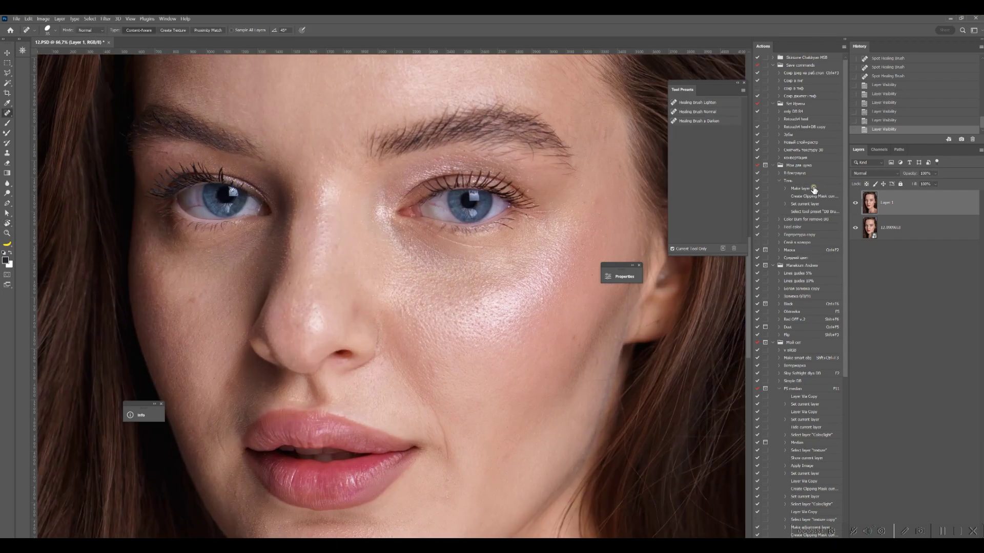
# - Heal stray hairs and small marks around both eyebrows and the upper eyelid with the Spot Healing Brush
pyautogui.scroll(3, 677, 167)
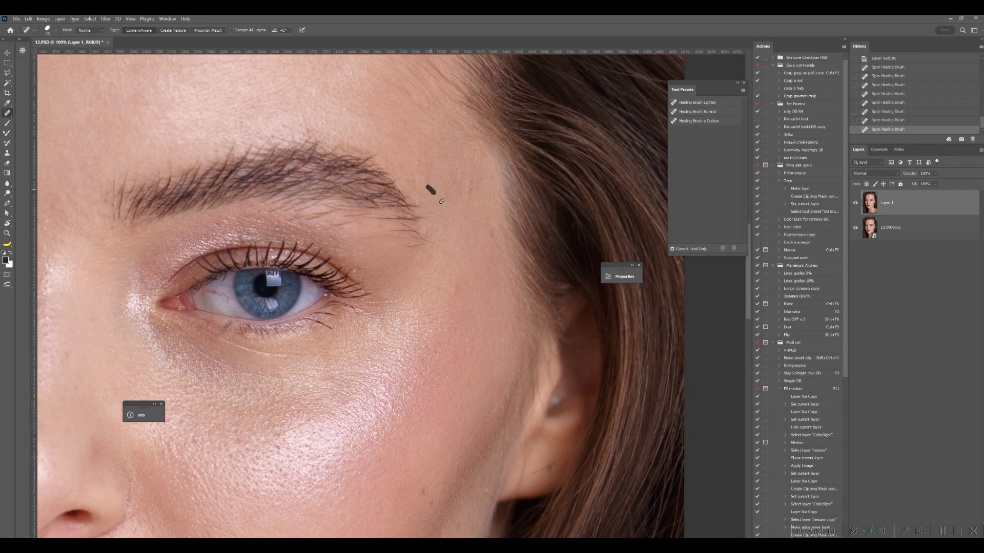
pyautogui.hscroll(-3, 415, 236)
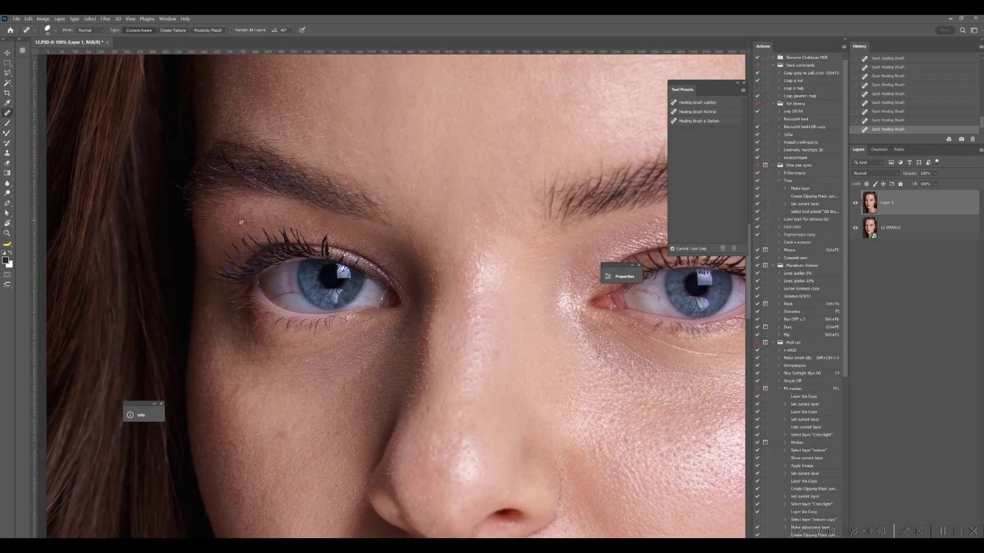
pyautogui.hscroll(6, 218, 203)
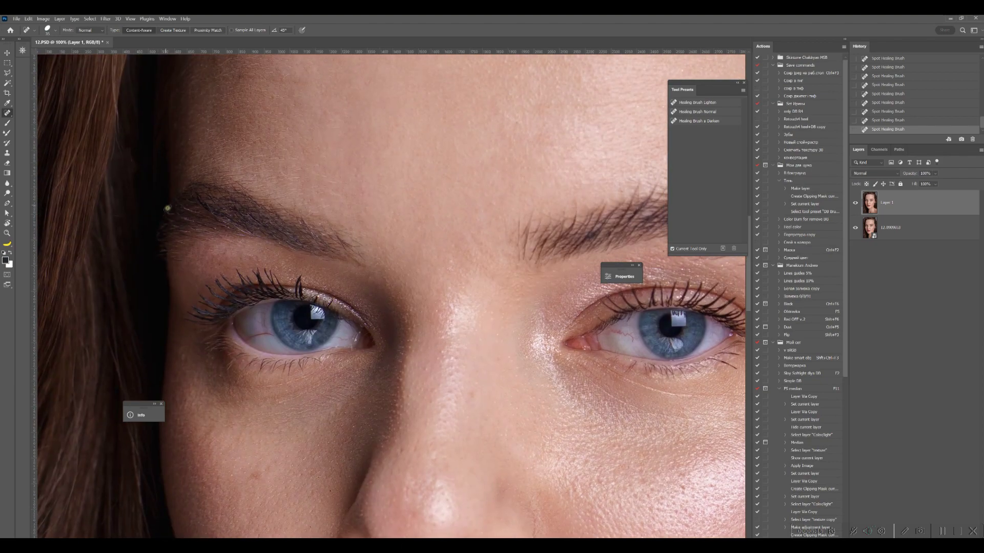
# - Heal the veins in the white of the well-lit eye with a small Spot Healing Brush in Lighten mode
pyautogui.scroll(2, 308, 205)
pyautogui.scroll(1, 308, 181)
pyautogui.hotkey('alt', 'shift', 'g')
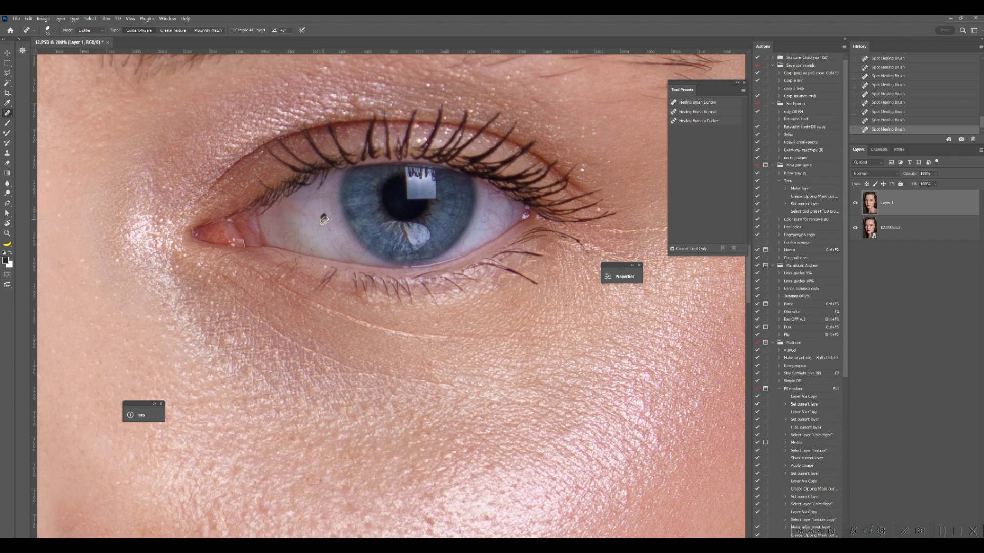
pyautogui.hotkey('alt', 'shift', 'n')
pyautogui.press('[')
pyautogui.press('[')
pyautogui.press('[')
pyautogui.press('[')
pyautogui.hotkey('alt', 'shift', 'g')
pyautogui.click(323, 185)
pyautogui.press(']')
# - Heal the veins in the white of the shadowed-side eye, switching the Spot Healing Brush to Normal mode for the inner corner
pyautogui.hscroll(-15, 336, 173)
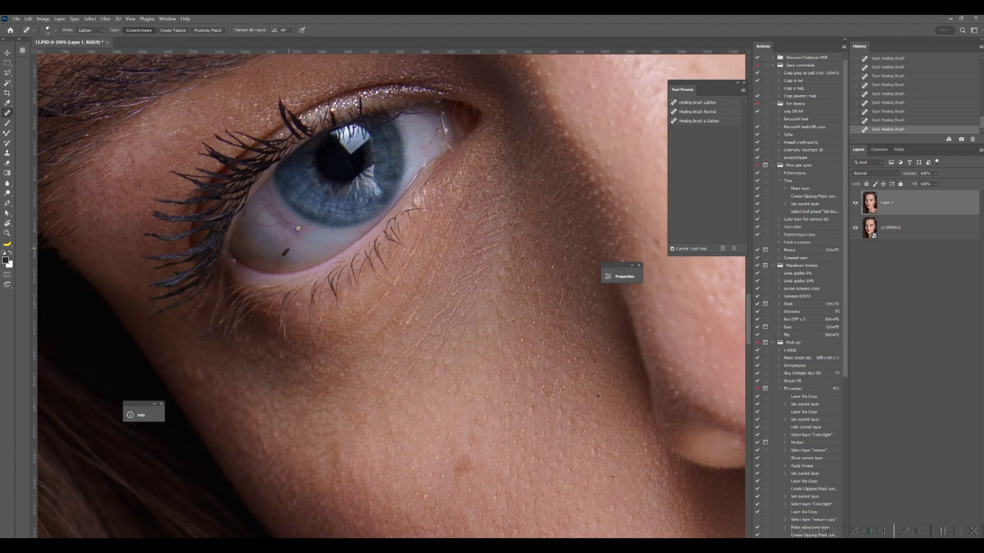
pyautogui.scroll(5, 314, 226)
pyautogui.hscroll(5, 315, 225)
pyautogui.hotkey('alt', 'shift', 'n')
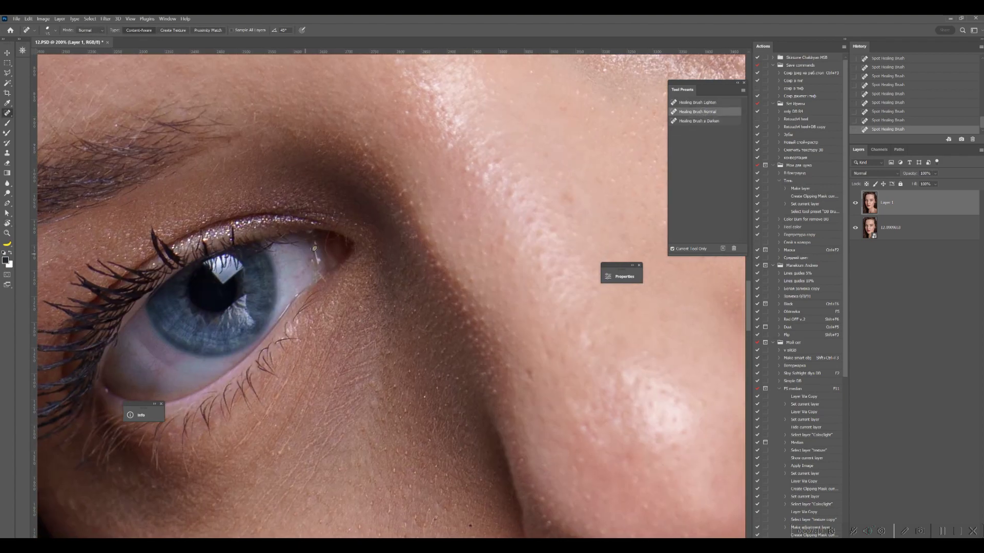
pyautogui.press('h')
pyautogui.moveTo(325, 235); pyautogui.dragTo(367, 214)
pyautogui.press('h')
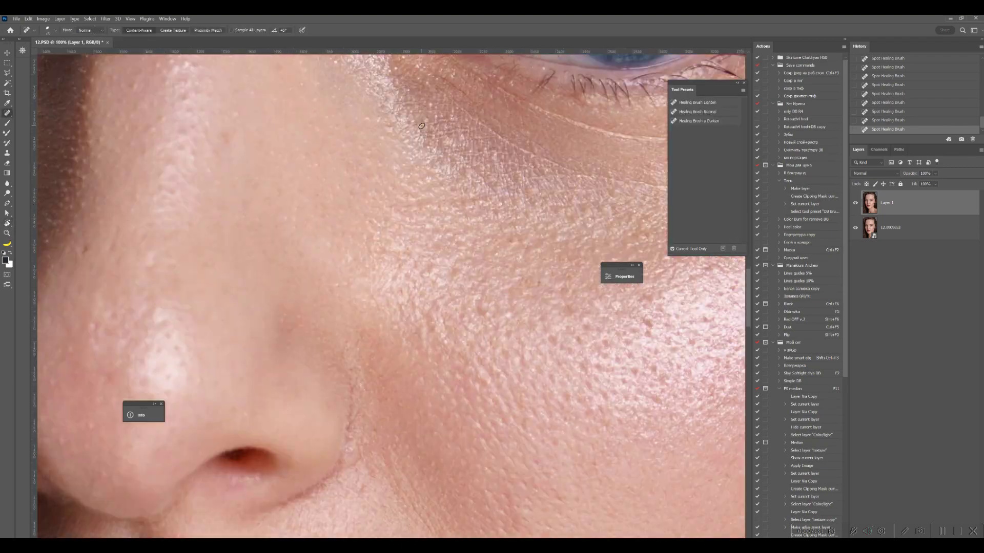
# - Heal the stray lash and small marks at the outer corner of the well-lit eye and save the document
pyautogui.hotkey('ctrl', '+')
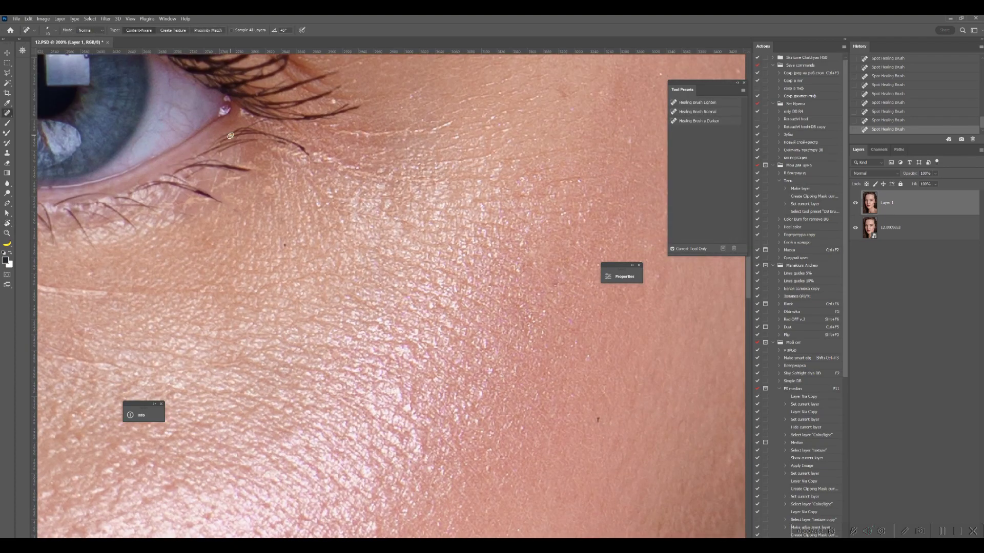
pyautogui.moveTo(249, 221); pyautogui.dragTo(272, 259)
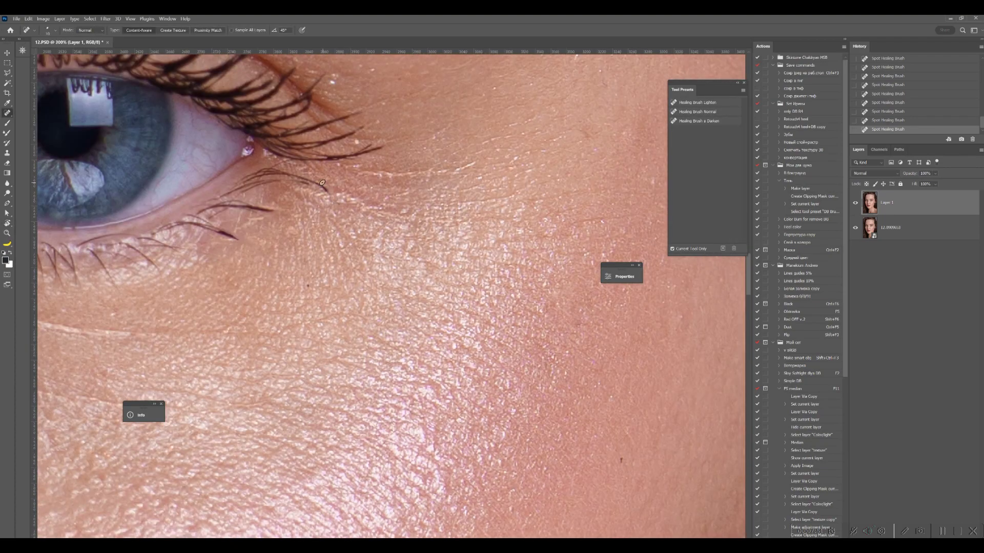
pyautogui.moveTo(381, 206); pyautogui.dragTo(479, 267)
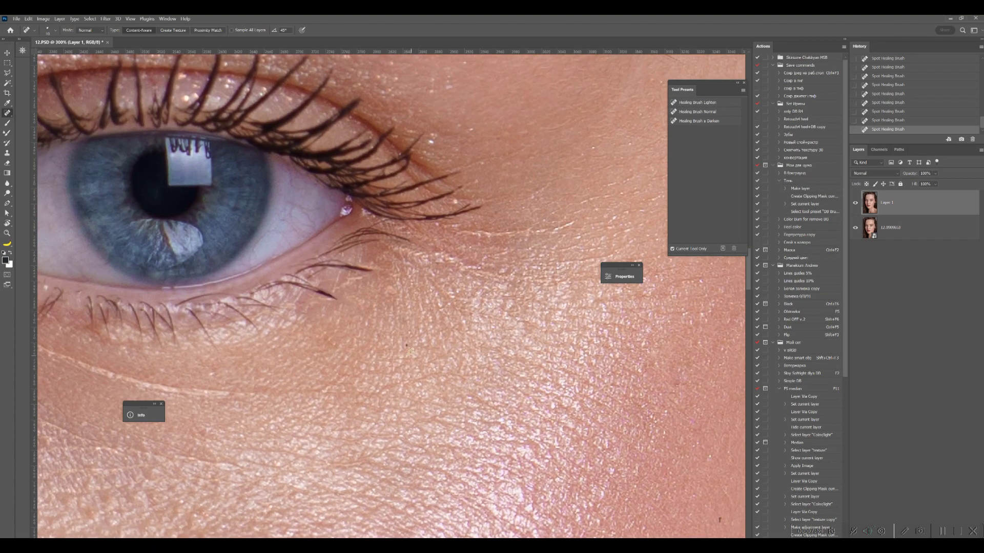
pyautogui.hotkey('ctrl', '0')
pyautogui.hotkey('ctrl', 's')
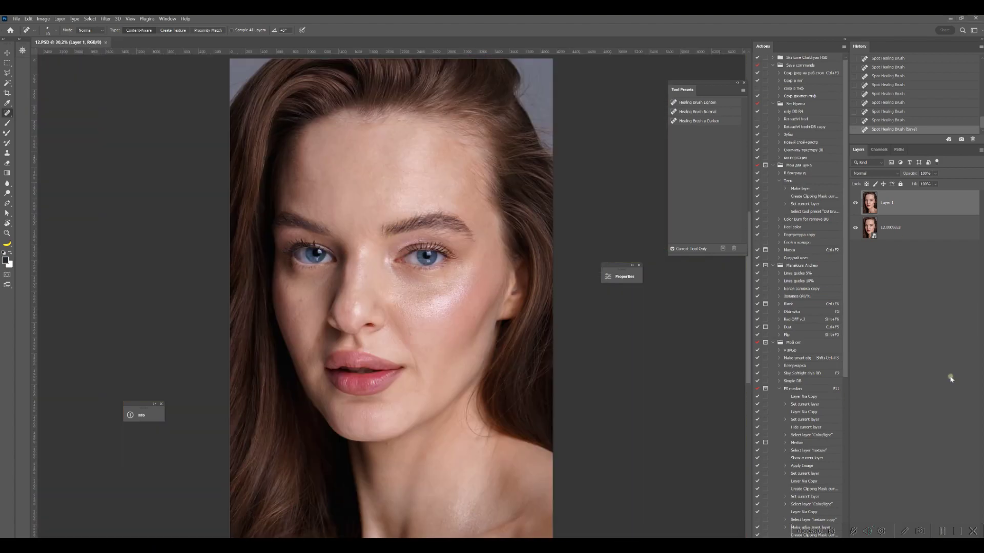
# - Add a new layer and blend the stray hairs into the background beside the hair edge with the Mixer Brush sampling all layers
pyautogui.click(961, 541)
pyautogui.press('b')
pyautogui.click(696, 112)
pyautogui.hotkey('ctrl', '+')
pyautogui.hotkey('ctrl', '+')
pyautogui.moveTo(280, 322); pyautogui.dragTo(106, 535)
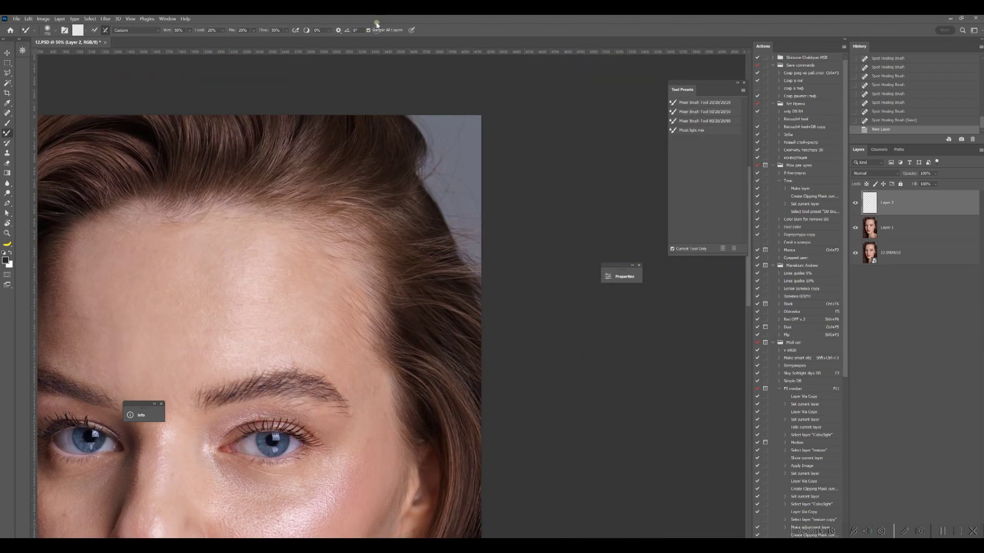
pyautogui.moveTo(468, 149); pyautogui.dragTo(465, 163)
pyautogui.moveTo(474, 210)
pyautogui.mouseDown()
pyautogui.moveTo(464, 182)
pyautogui.moveTo(454, 199)
pyautogui.mouseUp()
# - Clone clean background over the flyaway hairs beside the lit-side hair with the Clone Stamp sampling Current & Below
pyautogui.press('s')
pyautogui.click(702, 130)
pyautogui.keyDown('alt'); pyautogui.click(469, 193); pyautogui.keyUp('alt')
pyautogui.moveTo(447, 184); pyautogui.dragTo(435, 161)
pyautogui.moveTo(434, 149)
pyautogui.mouseDown()
pyautogui.moveTo(442, 134)
pyautogui.moveTo(439, 149)
pyautogui.mouseUp()
pyautogui.click(328, 30)
pyautogui.click(325, 43)
pyautogui.keyDown('alt'); pyautogui.click(442, 163); pyautogui.keyUp('alt')
pyautogui.moveTo(439, 146); pyautogui.dragTo(436, 136)
pyautogui.moveTo(435, 133); pyautogui.dragTo(443, 141)
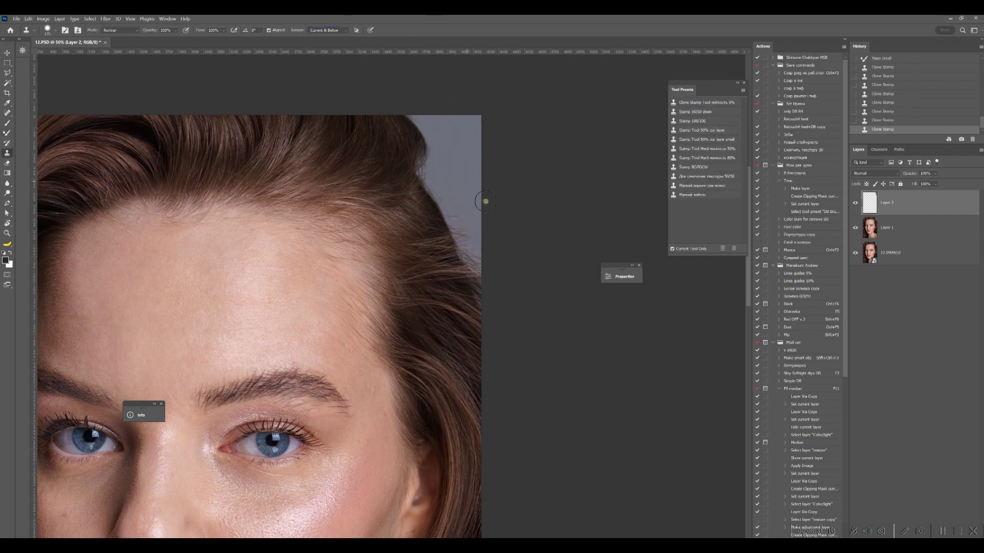
# - Clone clean background over the corner beside the shadowed-side hair with a larger Clone Stamp brush and save the document
pyautogui.moveTo(564, 193); pyautogui.dragTo(702, 157)
pyautogui.moveTo(484, 195); pyautogui.dragTo(678, 252)
pyautogui.press(']')
pyautogui.press(']')
pyautogui.keyDown('alt'); pyautogui.click(299, 159); pyautogui.keyUp('alt')
pyautogui.moveTo(298, 165); pyautogui.dragTo(289, 162)
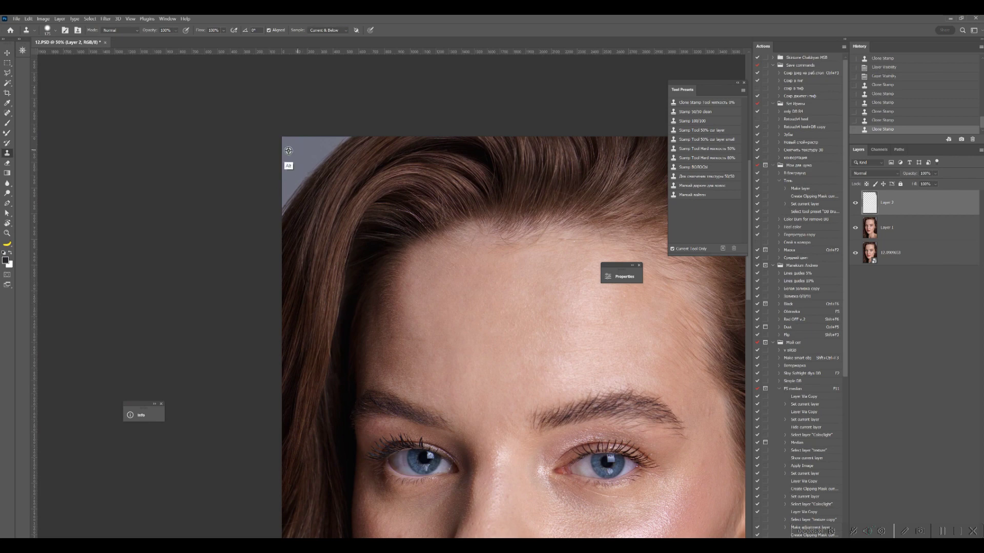
pyautogui.hotkey('ctrl', '0')
pyautogui.hotkey('ctrl', 's')
# - Switch to the Patch tool and merge the cloned Layer 2 down into Layer 1
pyautogui.hotkey('ctrl', '+')
pyautogui.hotkey('ctrl', '+')
pyautogui.hotkey('ctrl', '+')
pyautogui.press('j')
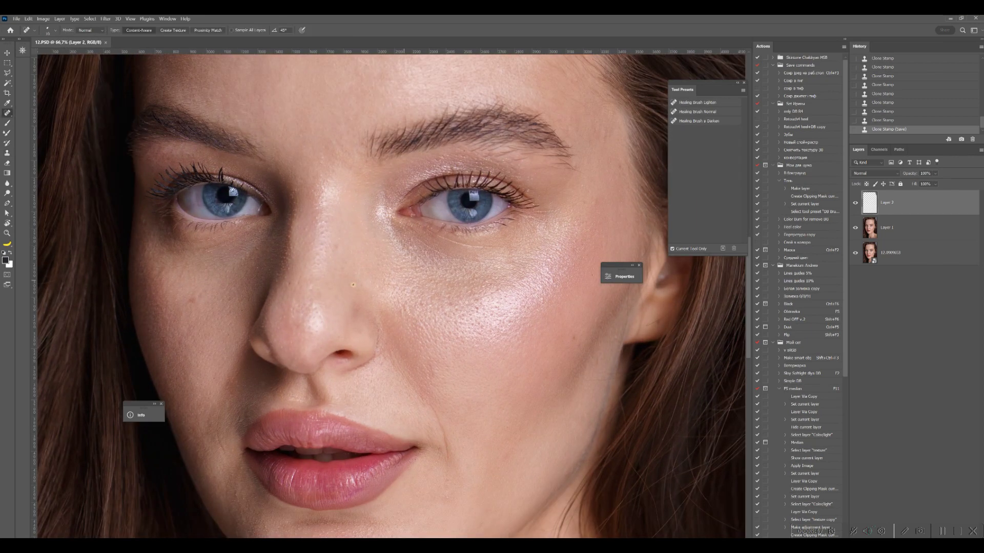
pyautogui.hotkey('shift', 'j')
pyautogui.moveTo(160, 265)
pyautogui.mouseDown()
pyautogui.moveTo(163, 281)
pyautogui.moveTo(164, 272)
pyautogui.moveTo(176, 281)
pyautogui.mouseUp()
pyautogui.click(162, 277)
pyautogui.press('Return')
pyautogui.hotkey('ctrl', 'e')
# - Patch the small blemishes on the shadowed-side cheek and clear the selection
pyautogui.hotkey('ctrl', 'd')
pyautogui.hotkey('ctrl', 'd')
pyautogui.moveTo(156, 275); pyautogui.dragTo(159, 283)
pyautogui.hotkey('ctrl', 'd')
pyautogui.moveTo(158, 281); pyautogui.dragTo(190, 293)
pyautogui.moveTo(194, 302); pyautogui.dragTo(210, 309)
pyautogui.hotkey('ctrl', 'd')
# - Patch the marks on the skin beside the corner of the mouth on the lit side
pyautogui.moveTo(379, 275); pyautogui.dragTo(257, 213)
pyautogui.moveTo(372, 486); pyautogui.dragTo(467, 291)
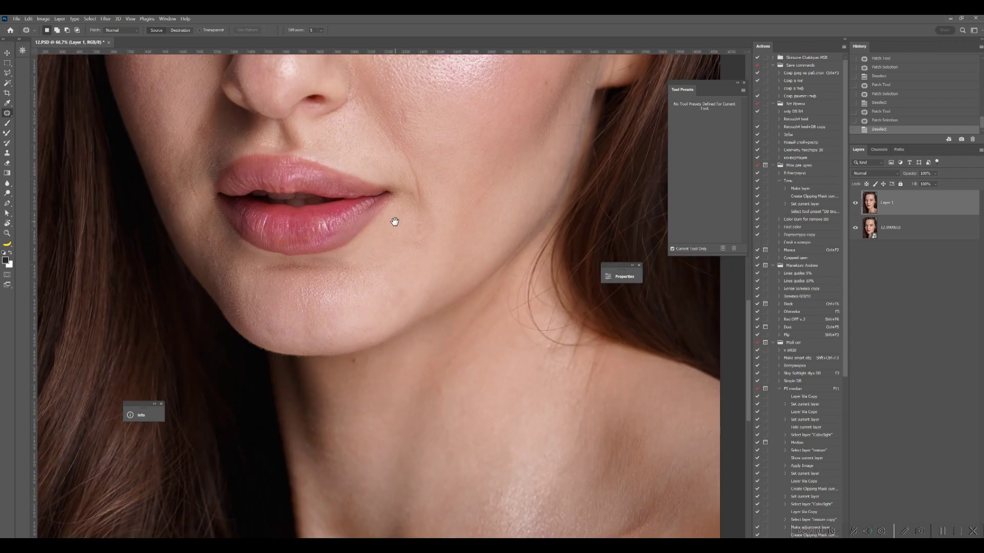
pyautogui.hotkey('ctrl', '+')
pyautogui.moveTo(435, 207); pyautogui.dragTo(430, 213)
pyautogui.moveTo(432, 211); pyautogui.dragTo(443, 190)
pyautogui.hotkey('ctrl', 'd')
pyautogui.moveTo(426, 138); pyautogui.dragTo(421, 259)
pyautogui.moveTo(421, 191); pyautogui.dragTo(436, 180)
# - Patch the remaining small flaws around the lips at close range and save the document
pyautogui.moveTo(324, 209); pyautogui.dragTo(424, 241)
pyautogui.hotkey('ctrl', '+')
pyautogui.moveTo(262, 301); pyautogui.dragTo(324, 215)
pyautogui.moveTo(215, 317)
pyautogui.mouseDown()
pyautogui.moveTo(207, 308)
pyautogui.moveTo(206, 328)
pyautogui.moveTo(198, 301)
pyautogui.moveTo(210, 310)
pyautogui.mouseUp()
pyautogui.hotkey('ctrl', 'd')
pyautogui.press('Return')
pyautogui.hotkey('ctrl', 'd')
pyautogui.moveTo(210, 312); pyautogui.dragTo(204, 318)
pyautogui.hotkey('ctrl', 'd')
pyautogui.hotkey('ctrl', '0')
pyautogui.hotkey('ctrl', 's')
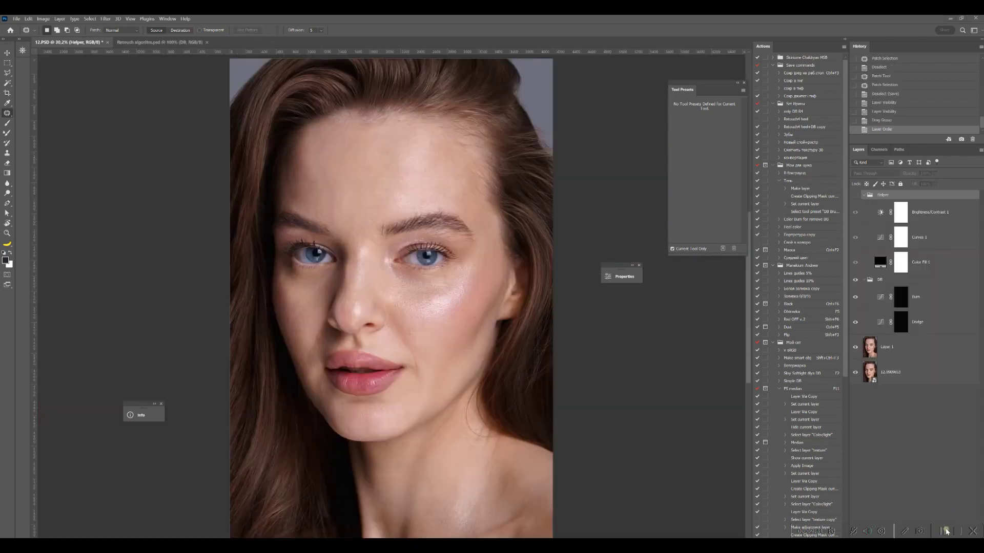
# - Show the Helper group, duplicate Layer 1 and apply a Gaussian Blur with a 10-pixel radius to the copy
pyautogui.click(854, 195)
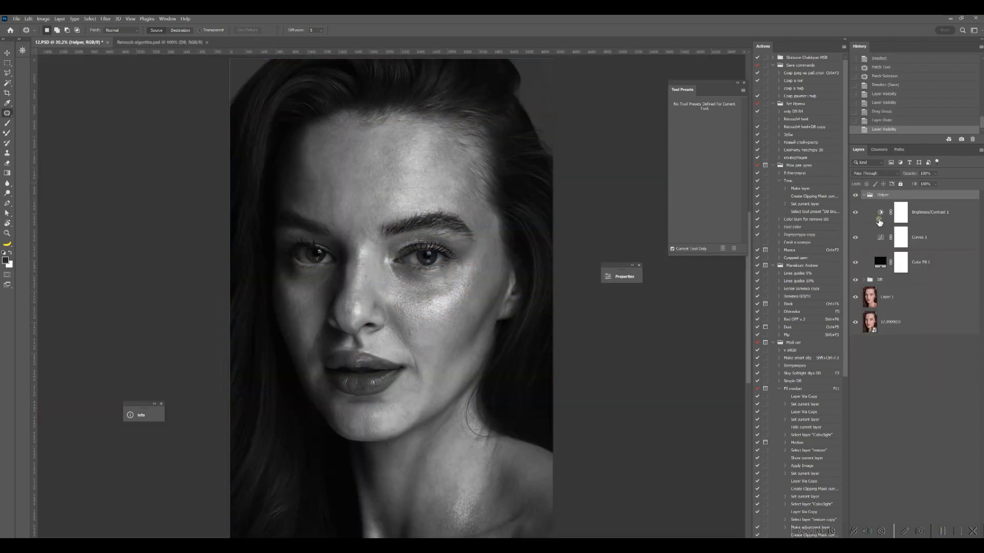
pyautogui.click(878, 300)
pyautogui.hotkey('ctrl', 'j')
pyautogui.click(106, 19)
pyautogui.click(294, 135)
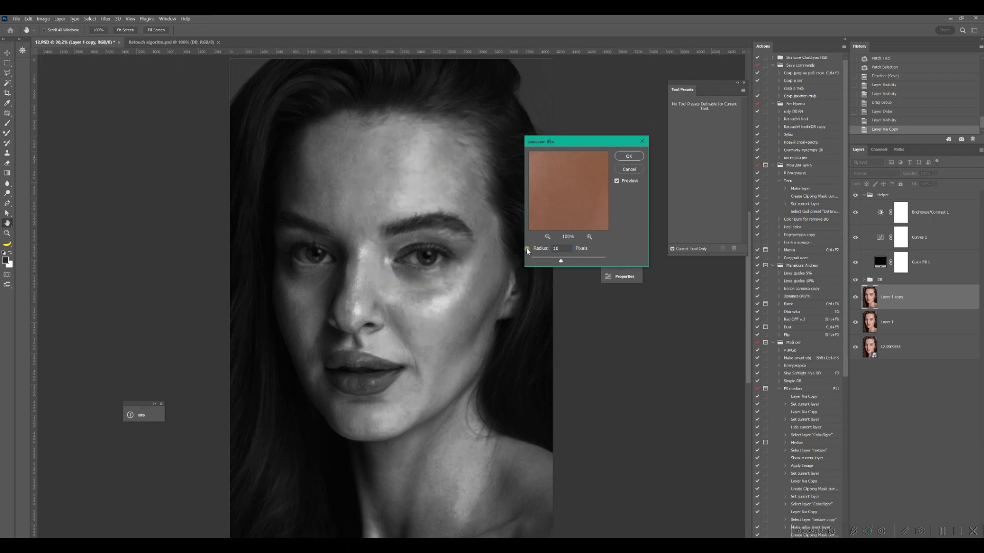
pyautogui.click(629, 156)
# - Paint white on the Dodge layer mask with a DB Brush preset to lighten dark patches around the eyes and nose
pyautogui.press('F2')
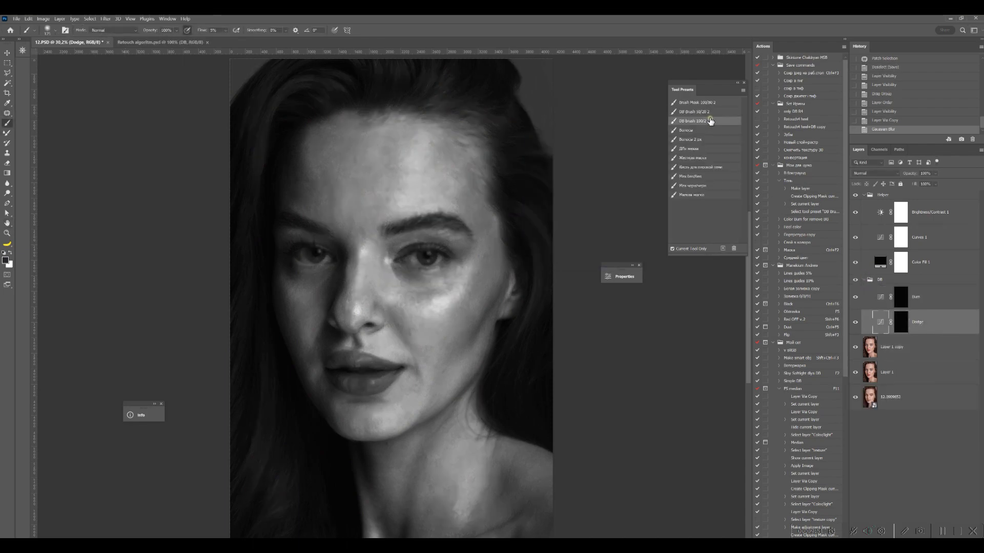
pyautogui.hotkey('ctrl', '+')
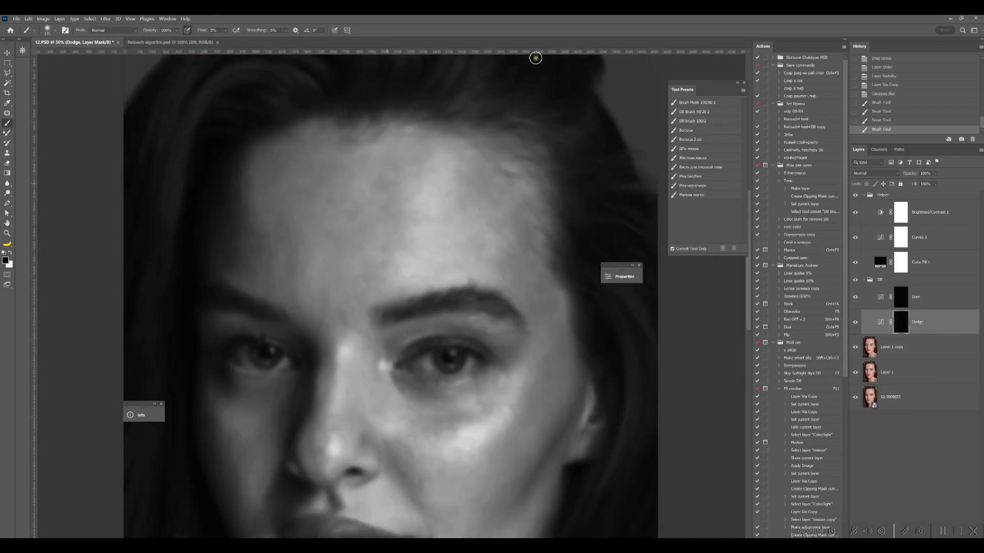
pyautogui.hotkey('ctrl', '-')
pyautogui.press('x')
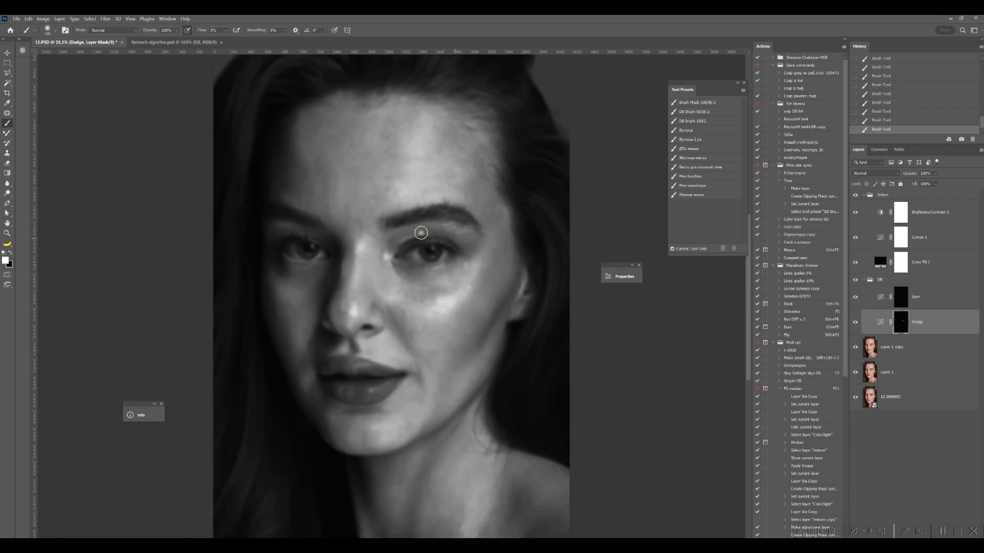
pyautogui.scroll(-2, 413, 336)
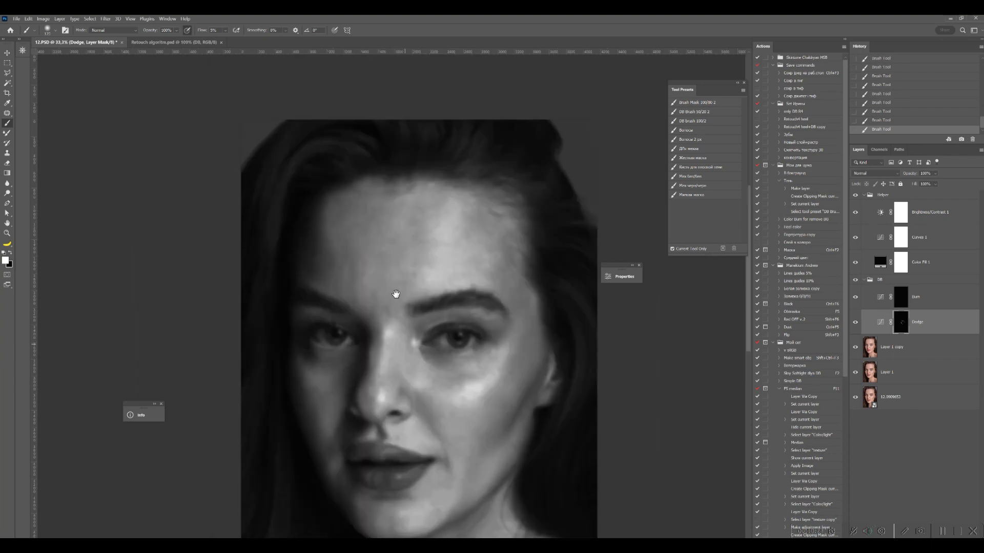
pyautogui.press(']')
pyautogui.scroll(3, 315, 184)
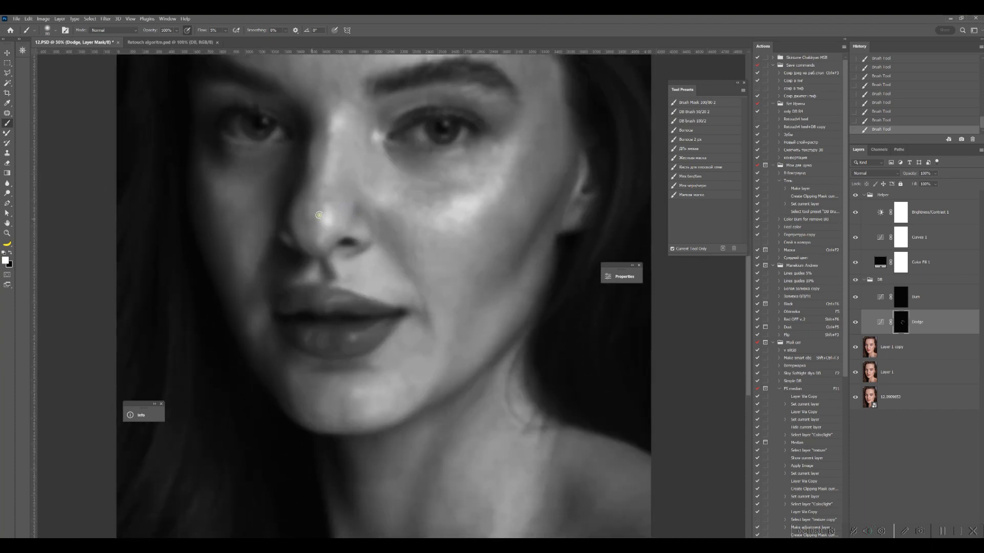
pyautogui.scroll(-2, 314, 201)
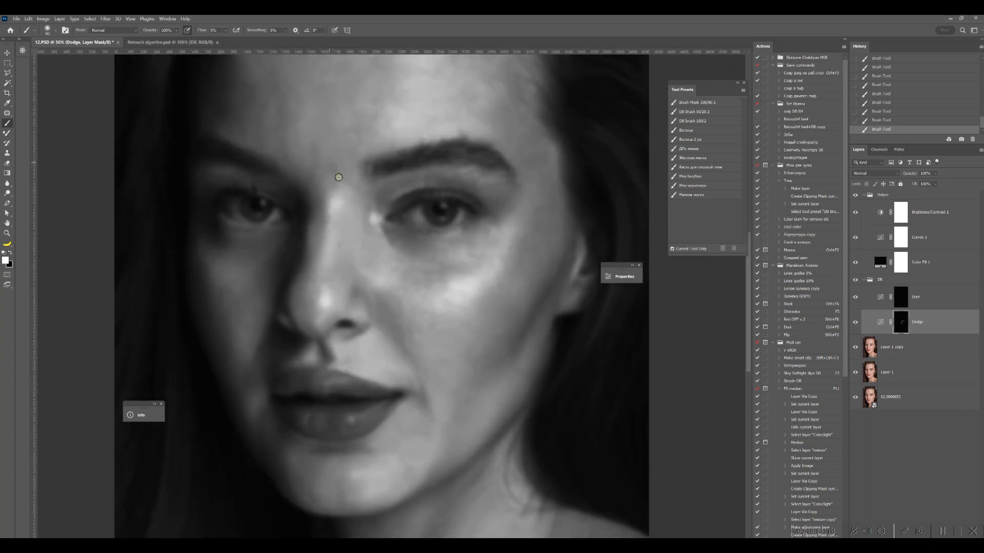
# - Continue painting the Dodge mask to even out dark patches on the forehead and under the well-lit eye
pyautogui.moveTo(413, 134); pyautogui.dragTo(430, 161)
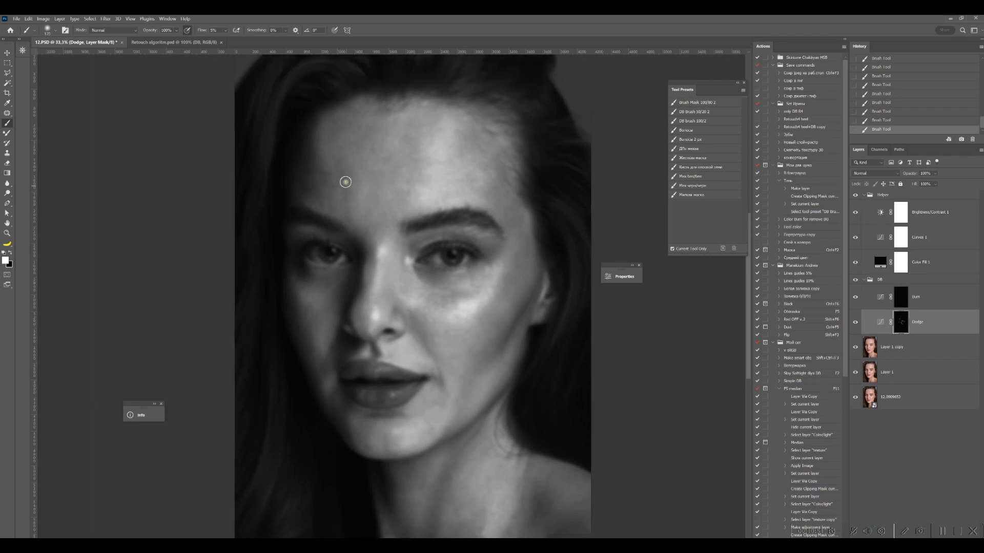
pyautogui.scroll(-3, 385, 110)
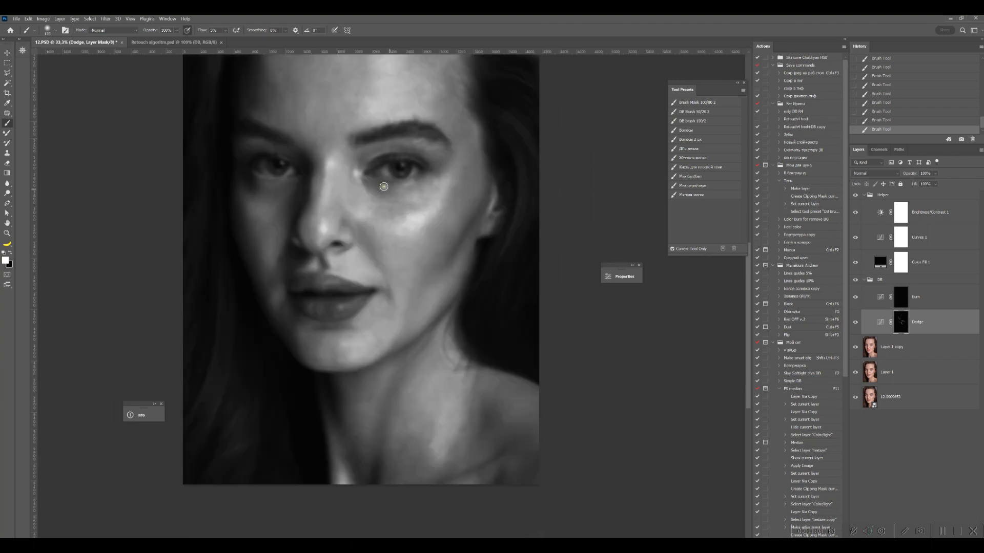
pyautogui.scroll(-3, 393, 190)
pyautogui.scroll(3, 366, 281)
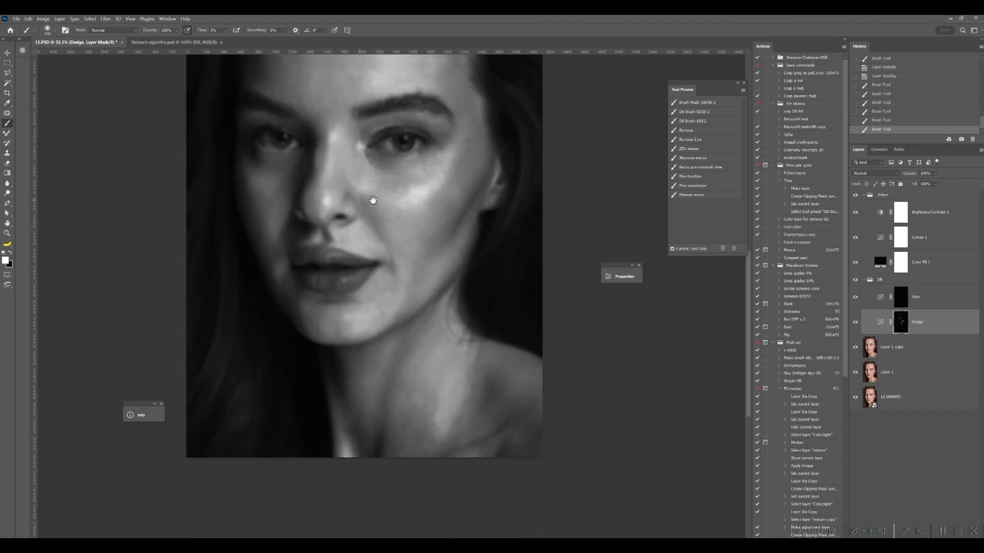
# - Hide the Brightness/Contrast 1 helper layer and dodge the cheeks, jaw and neck with a larger brush
pyautogui.click(855, 237)
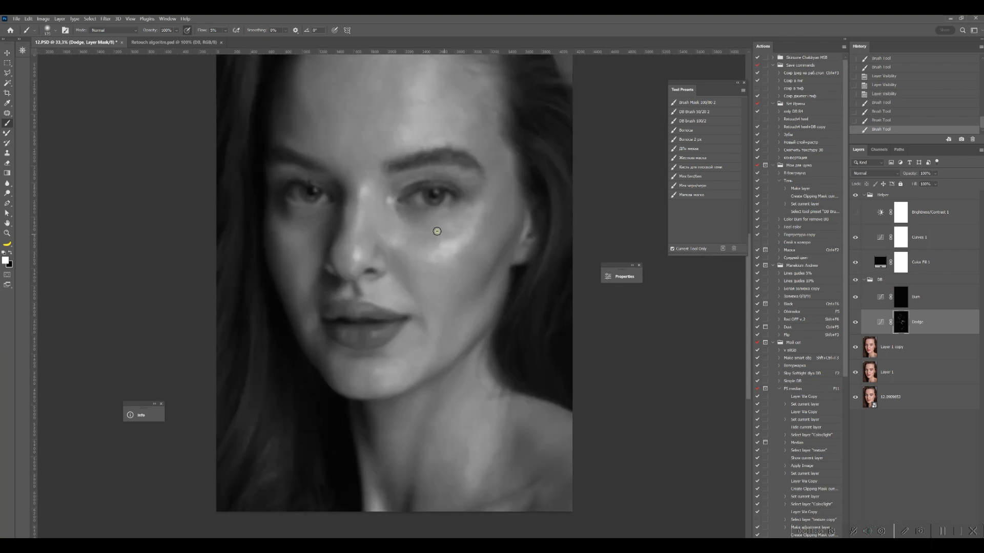
pyautogui.scroll(-2, 507, 157)
pyautogui.press(']')
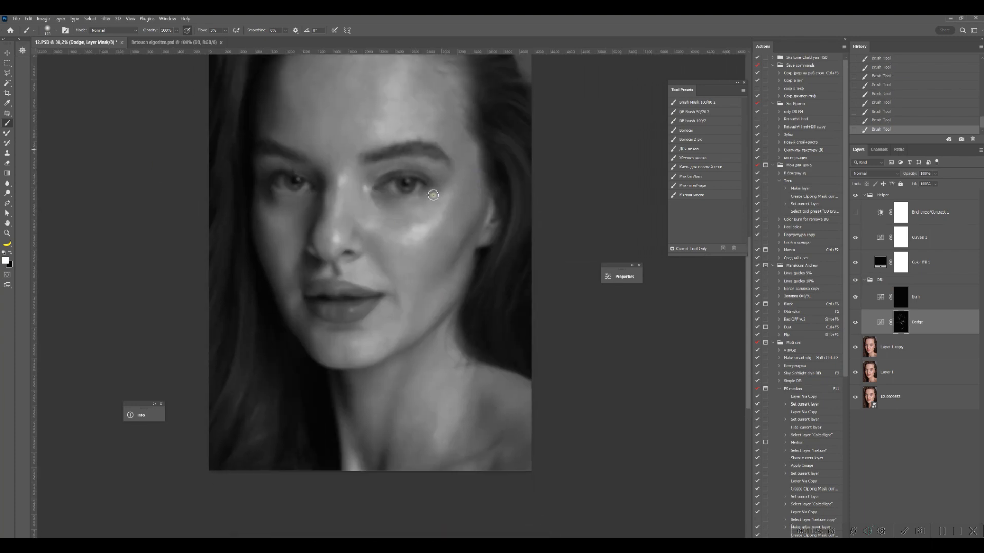
pyautogui.keyDown('alt'); pyautogui.keyDown('shift'); pyautogui.click(901, 324); pyautogui.keyUp('shift'); pyautogui.keyUp('alt')
pyautogui.keyDown('alt'); pyautogui.keyDown('shift'); pyautogui.click(902, 320); pyautogui.keyUp('shift'); pyautogui.keyUp('alt')
pyautogui.moveTo(344, 269); pyautogui.dragTo(333, 246)
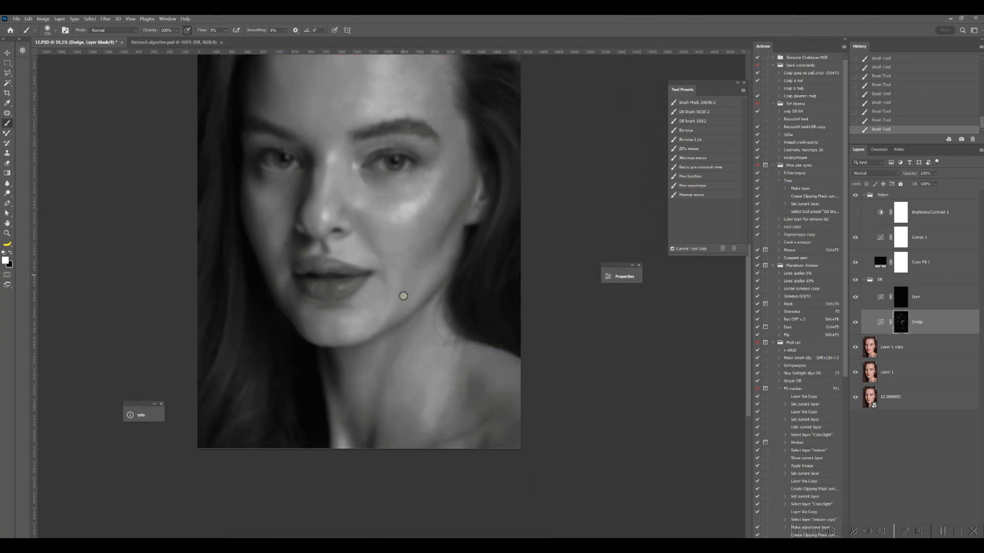
pyautogui.moveTo(403, 295); pyautogui.dragTo(435, 389)
pyautogui.press(']')
pyautogui.press(']')
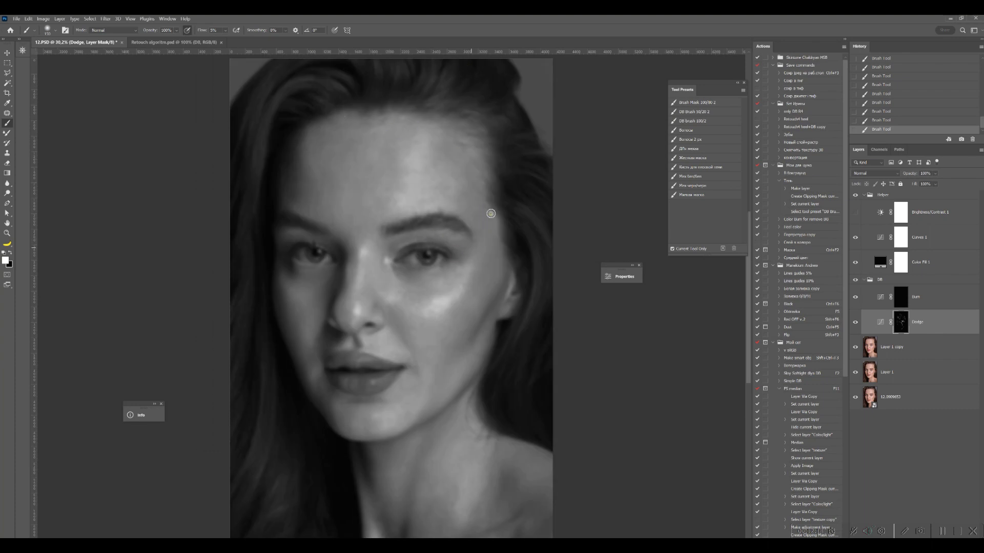
# - Hide Layer 1 copy and the Helper group, then compare the portrait with and without the DB group
pyautogui.click(855, 346)
pyautogui.click(855, 280)
pyautogui.click(855, 195)
pyautogui.click(855, 280)
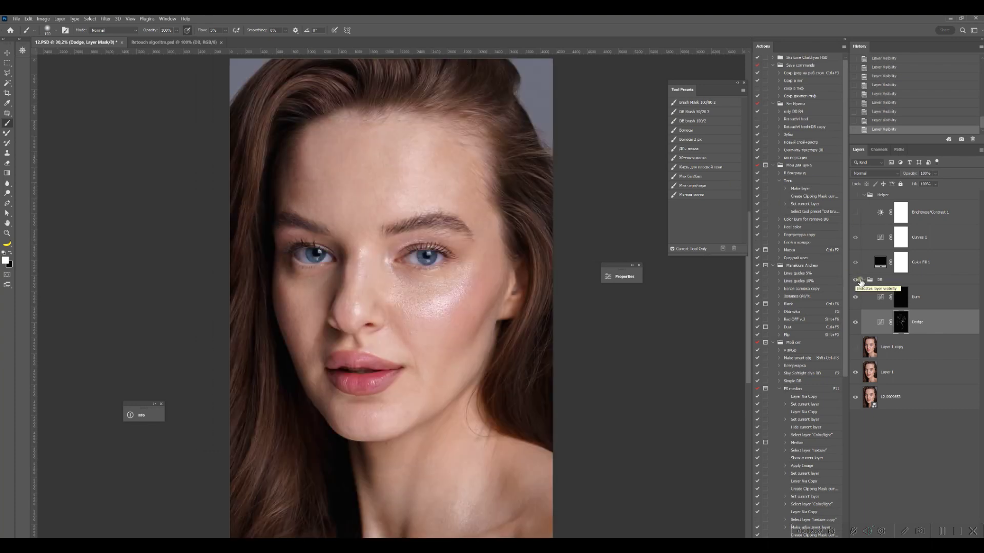
# - Replace the blurred Layer 1 copy with a fresh Gaussian-blurred duplicate of Layer 1 and show the Helper group again
pyautogui.click(892, 347)
pyautogui.press('Delete')
pyautogui.hotkey('ctrl', 'j')
pyautogui.click(105, 19)
pyautogui.click(224, 123)
pyautogui.click(628, 155)
pyautogui.click(855, 195)
# - Duplicate the Dodge curves layer and fill the copy's mask with black
pyautogui.click(877, 323)
pyautogui.hotkey('ctrl', 'j')
pyautogui.hotkey('ctrl', 'BackSpace')
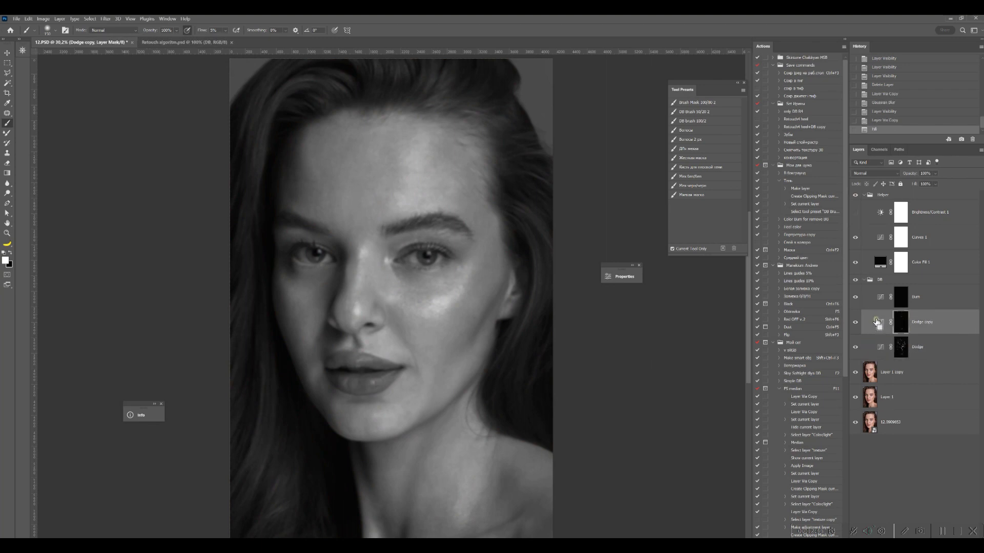
# - Paint broad lightening strokes on the Dodge copy mask over the face with a larger brush and compare using DB group visibility
pyautogui.moveTo(375, 235); pyautogui.dragTo(351, 162)
pyautogui.press(']')
pyautogui.press(']')
pyautogui.press(']')
pyautogui.moveTo(445, 221)
pyautogui.mouseDown()
pyautogui.moveTo(457, 209)
pyautogui.moveTo(478, 266)
pyautogui.mouseUp()
pyautogui.scroll(-5, 367, 202)
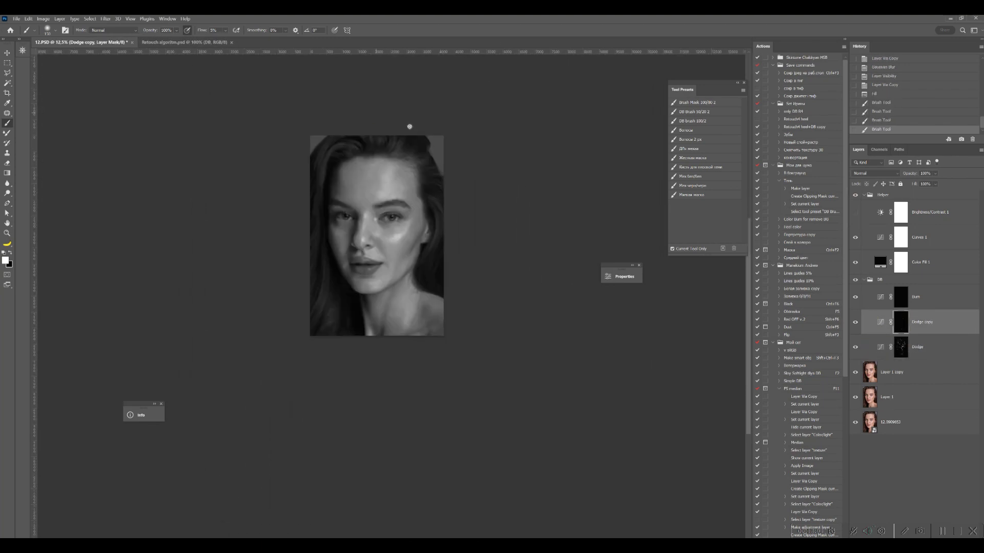
pyautogui.click(855, 280)
pyautogui.click(855, 280)
# - Enlarge the brush further, lighten more face and neck shadows on the Dodge copy mask, and recheck the DB group's effect
pyautogui.press(']')
pyautogui.moveTo(378, 189); pyautogui.dragTo(393, 192)
pyautogui.scroll(2, 314, 252)
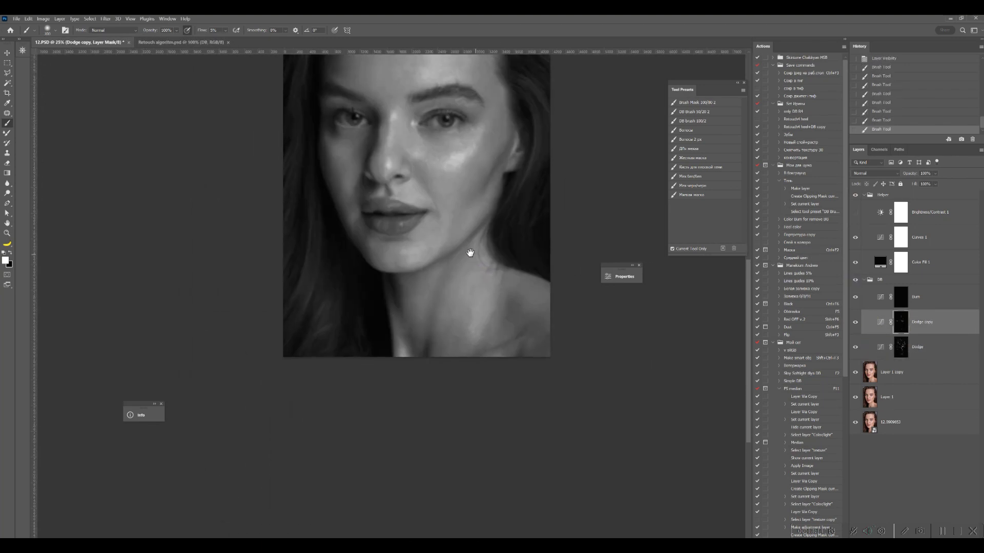
pyautogui.scroll(3, 435, 257)
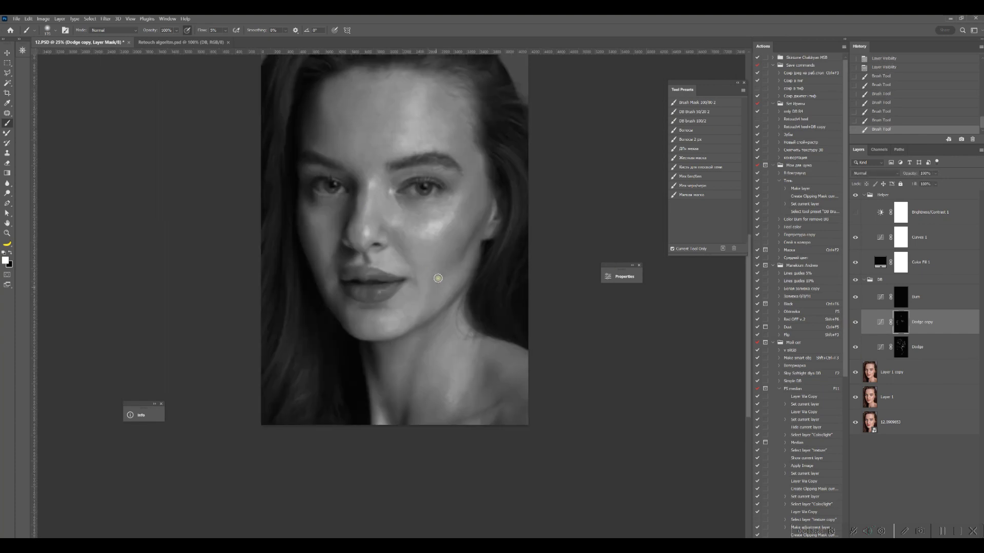
pyautogui.scroll(-1, 393, 178)
pyautogui.click(855, 280)
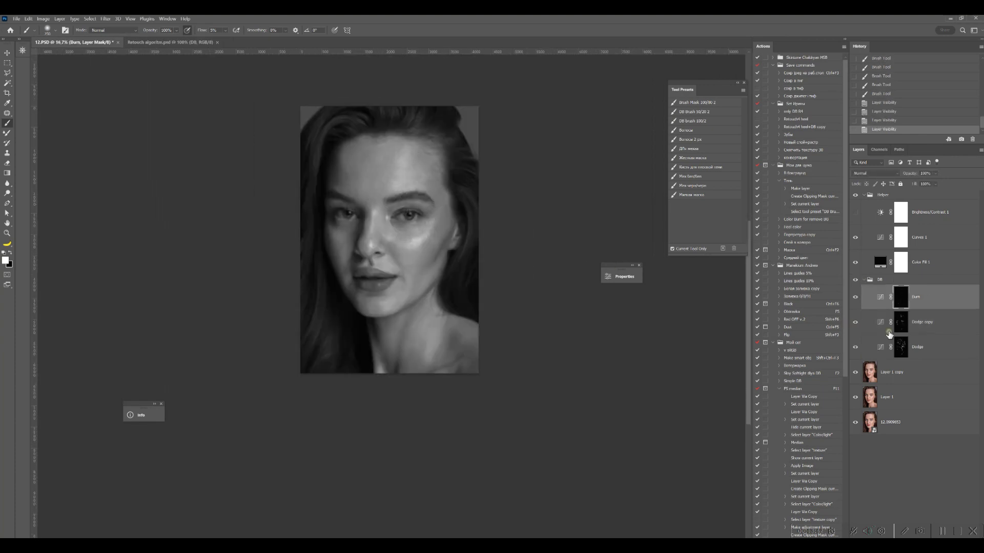
# - Compare the portrait with the DB group hidden and shown, and correct the Dodge mask with black brush strokes
pyautogui.click(855, 280)
pyautogui.click(855, 280)
pyautogui.click(855, 280)
pyautogui.click(853, 281)
pyautogui.hotkey('ctrl', 'z')
pyautogui.hotkey('ctrl', 'z')
pyautogui.hotkey('ctrl', 'z')
pyautogui.hotkey('ctrl', 'z')
pyautogui.hotkey('ctrl', 'z')
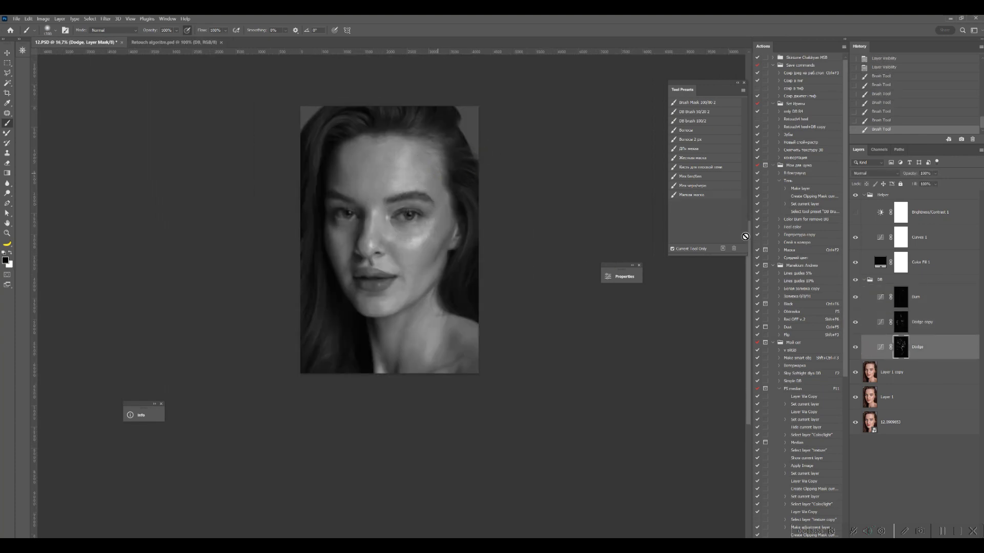
# - Darken uneven bright patches on the Burn mask using the DB Brush 50/20 2 preset
pyautogui.click(694, 112)
pyautogui.hotkey('alt', ']')
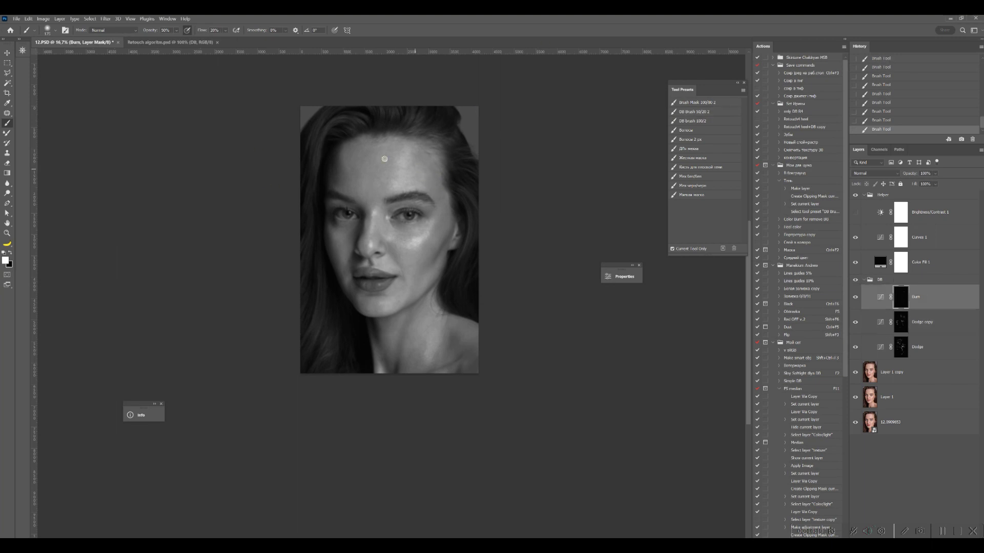
pyautogui.scroll(-1, 385, 158)
pyautogui.scroll(1, 405, 235)
pyautogui.scroll(-1, 374, 148)
pyautogui.scroll(-1, 388, 254)
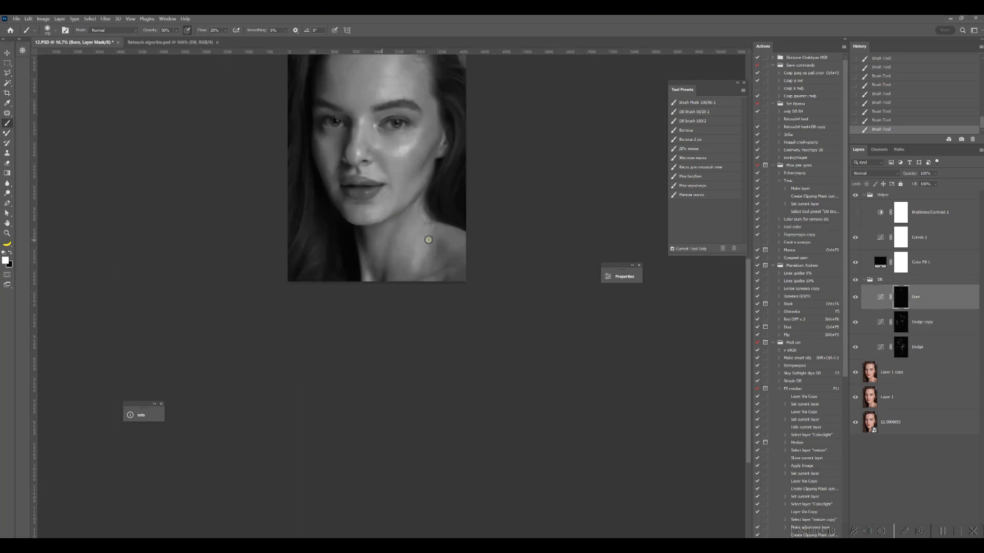
# - Lighten shoulder and neck shadows on the Dodge copy mask and refine the face's bright areas on the Burn mask
pyautogui.hotkey('alt', '[')
pyautogui.moveTo(454, 241); pyautogui.dragTo(438, 263)
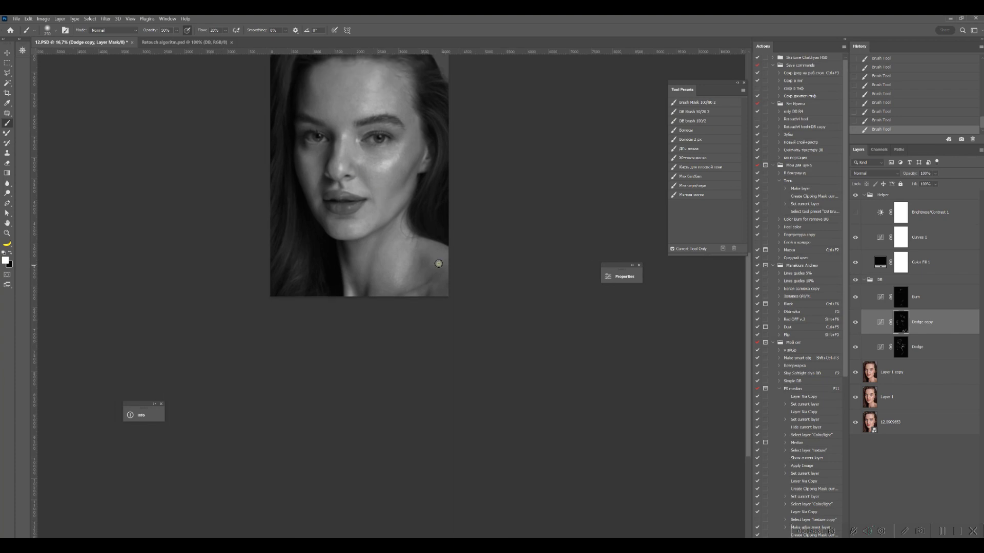
pyautogui.scroll(2, 417, 300)
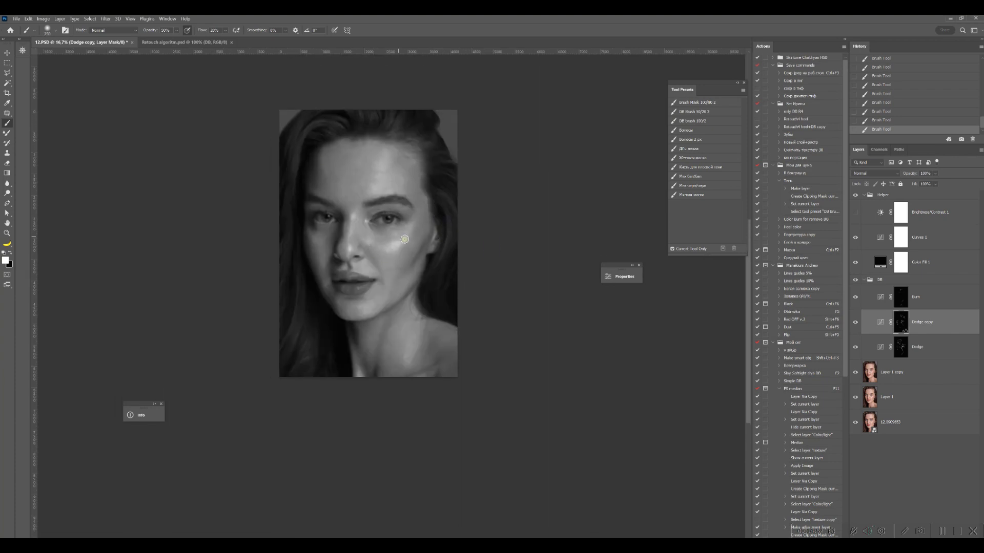
pyautogui.hotkey('alt', ']')
pyautogui.moveTo(442, 194); pyautogui.dragTo(447, 162)
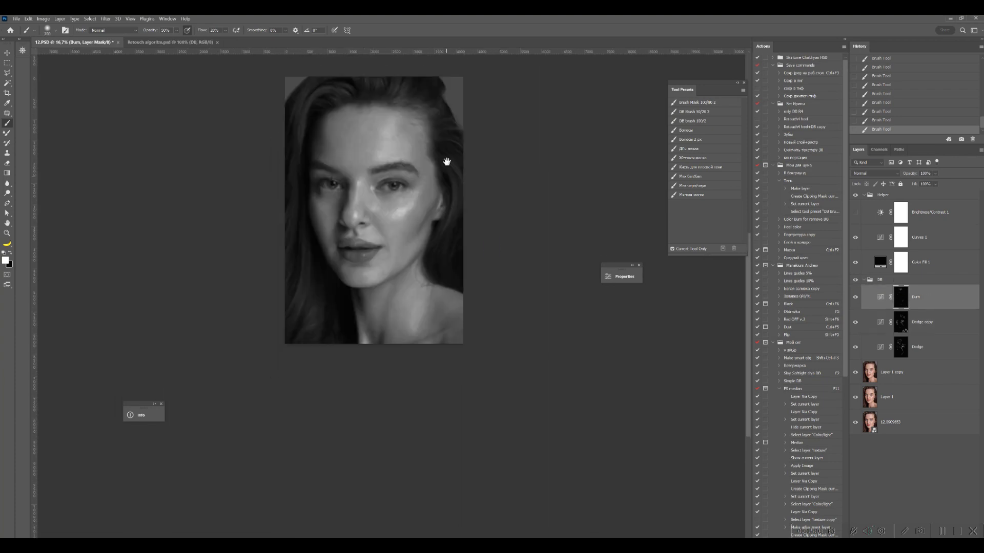
# - Delete the Layer 1 copy and compare the portrait in color with the DB group hidden and shown
pyautogui.hotkey('ctrl', '0')
pyautogui.click(892, 372)
pyautogui.press('Delete')
pyautogui.click(855, 280)
pyautogui.click(854, 280)
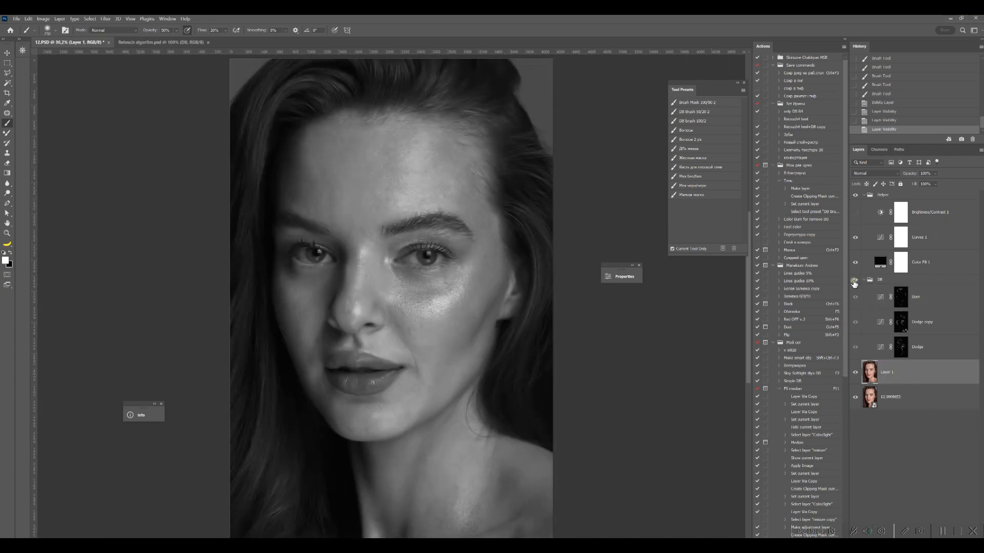
pyautogui.click(854, 279)
pyautogui.click(854, 279)
pyautogui.hotkey('ctrl', '-')
pyautogui.hotkey('ctrl', '-')
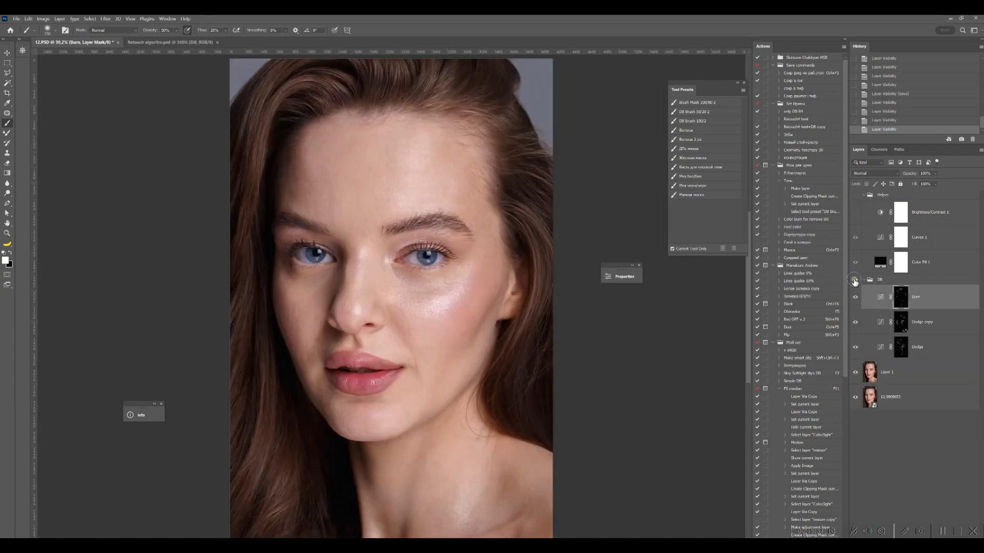
# - Save the document and merge the DB group with a duplicate of Layer 1 into one layer
pyautogui.hotkey('ctrl', 's')
pyautogui.click(863, 280)
pyautogui.click(881, 300)
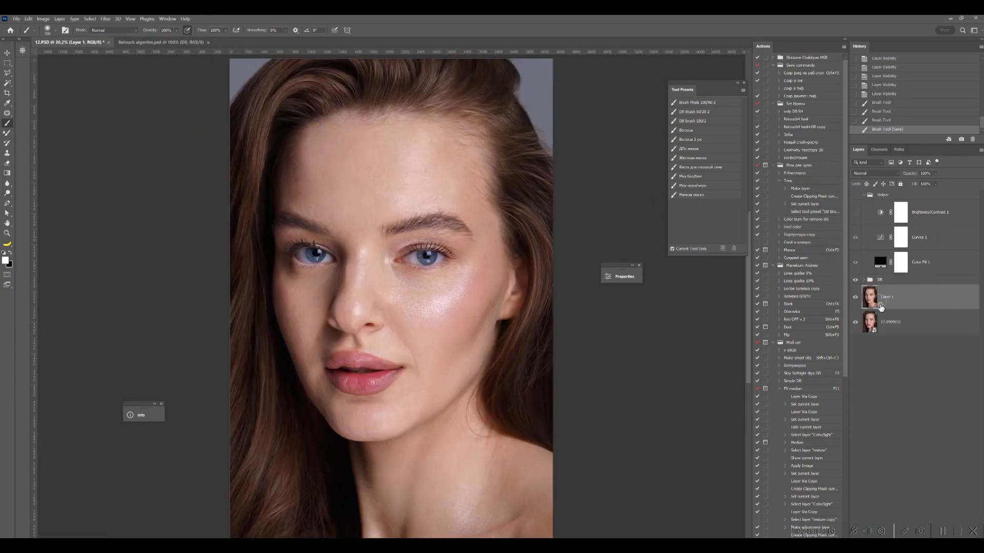
pyautogui.hotkey('ctrl', 'j')
pyautogui.keyDown('shift'); pyautogui.click(891, 280); pyautogui.keyUp('shift')
pyautogui.hotkey('ctrl', 'e')
# - Compare the portrait with the merged DB layer hidden and shown
pyautogui.click(855, 288)
pyautogui.click(855, 288)
pyautogui.click(855, 288)
pyautogui.click(855, 288)
pyautogui.hotkey('ctrl', '-')
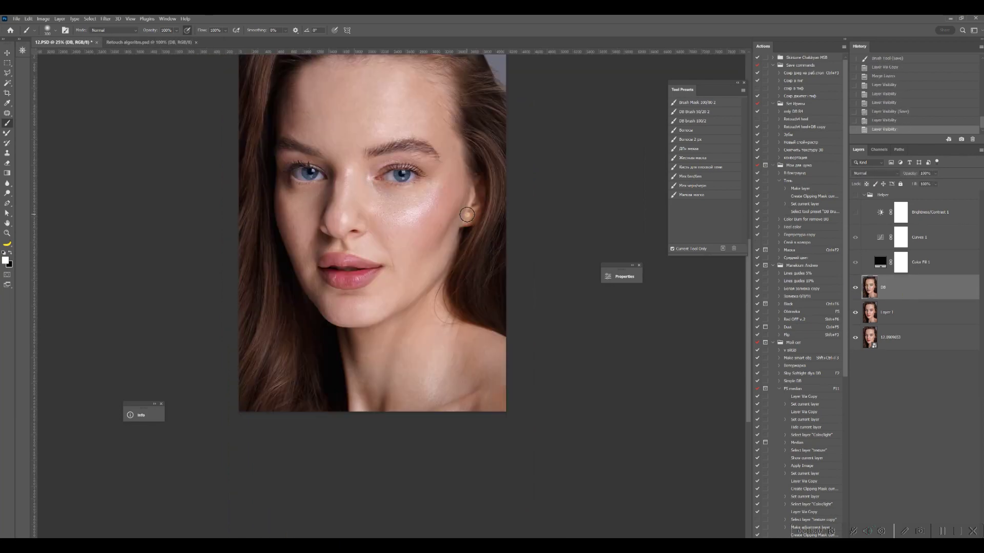
# - Run the split 2 frequency separation action on the DB layer with a High Pass radius of 18 pixels
pyautogui.click(772, 265)
pyautogui.click(776, 314)
pyautogui.press('F10')
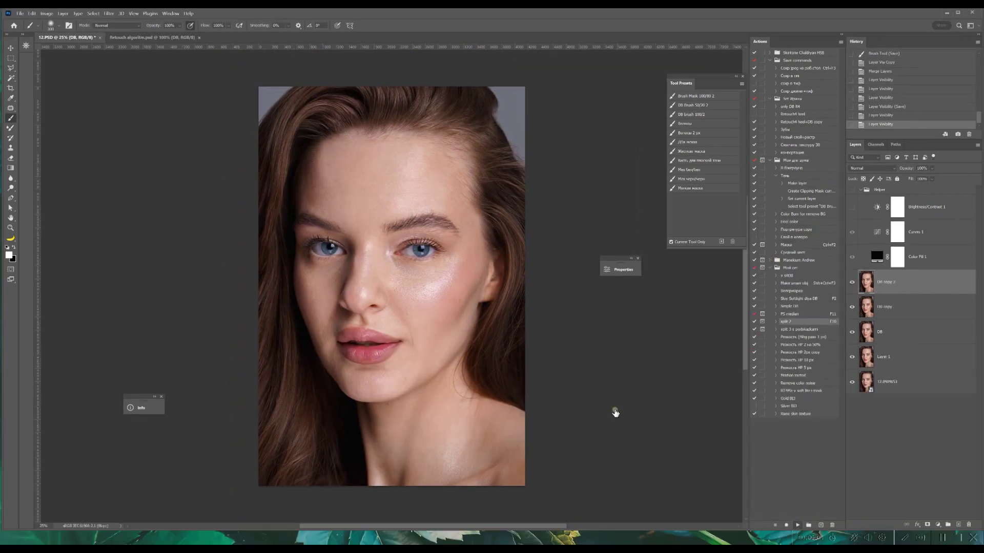
pyautogui.hotkey('ctrl', '+')
pyautogui.hotkey('ctrl', '+')
pyautogui.moveTo(454, 277); pyautogui.dragTo(444, 234)
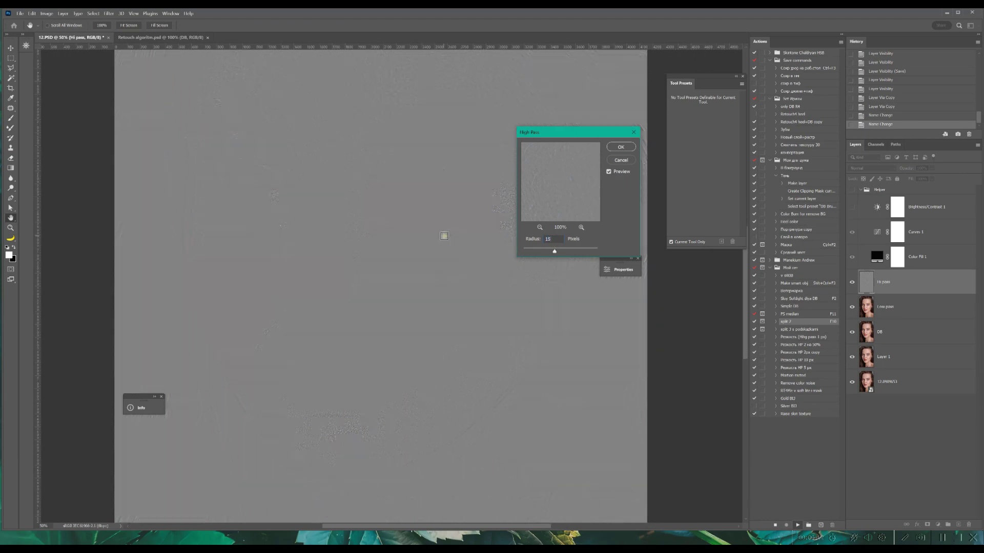
pyautogui.moveTo(555, 239); pyautogui.dragTo(527, 238)
pyautogui.write('18')
pyautogui.click(614, 148)
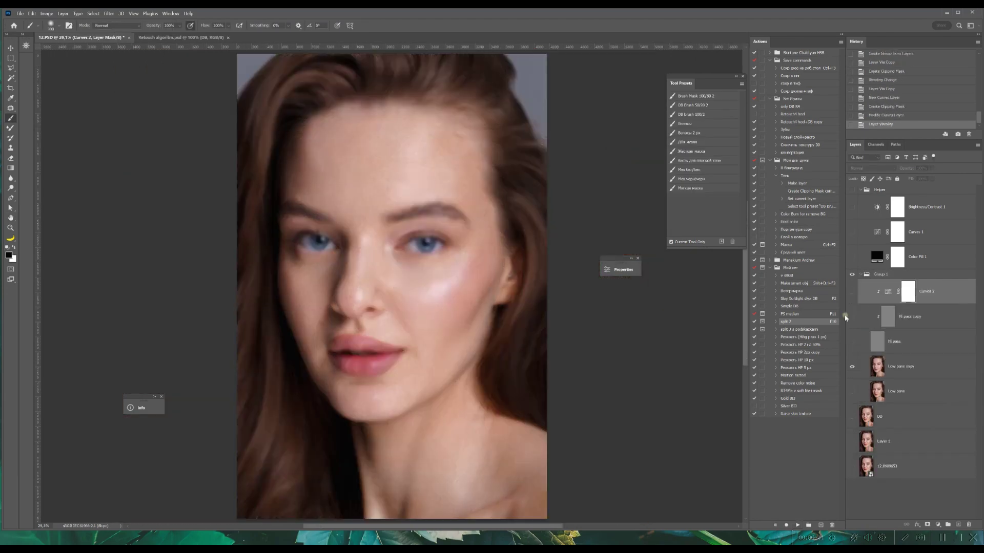
# - Blend uneven skin tones on the Low pass copy layer with the Mixer Brush and compare that layer hidden and shown
pyautogui.click(852, 189)
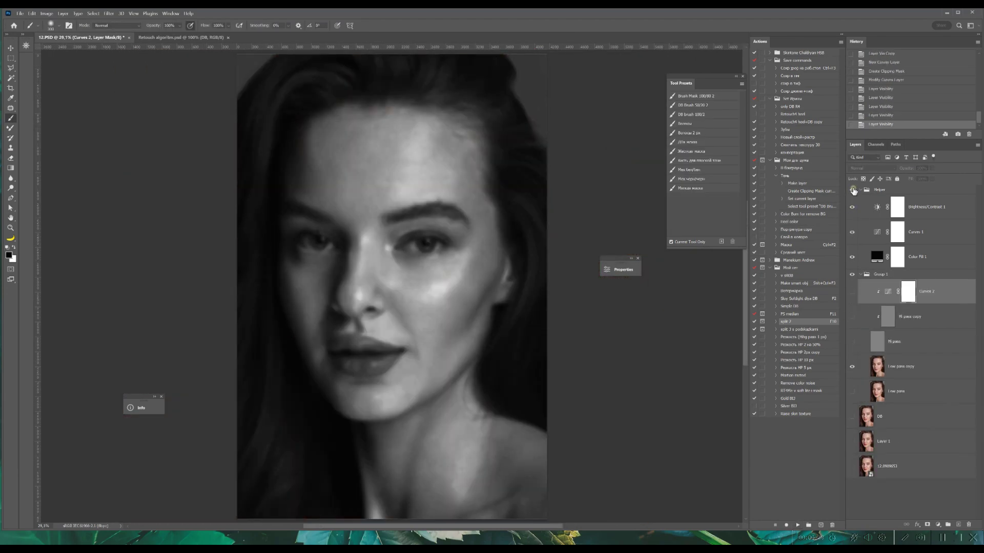
pyautogui.click(852, 189)
pyautogui.keyDown('alt'); pyautogui.click(853, 361); pyautogui.keyUp('alt')
pyautogui.click(877, 366)
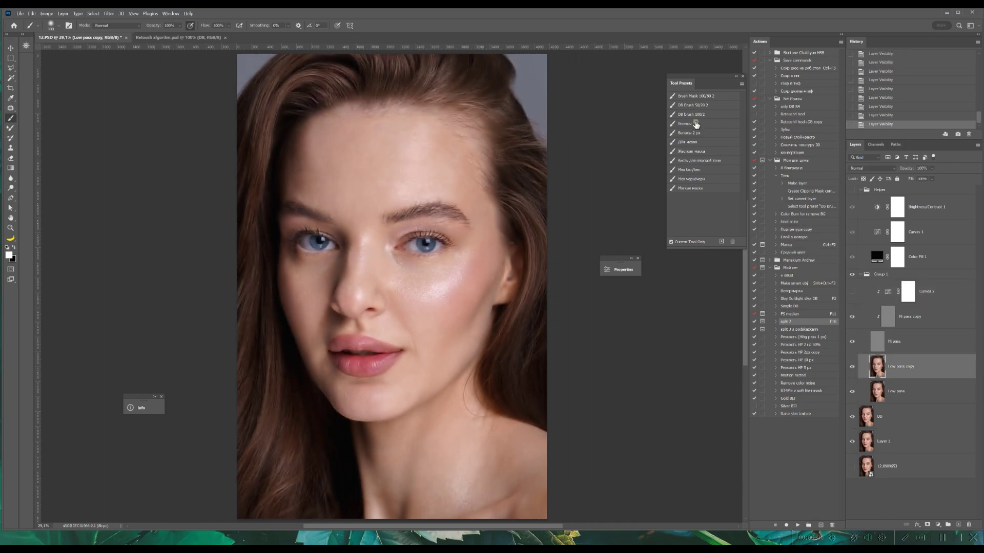
pyautogui.hotkey('shift', 'b')
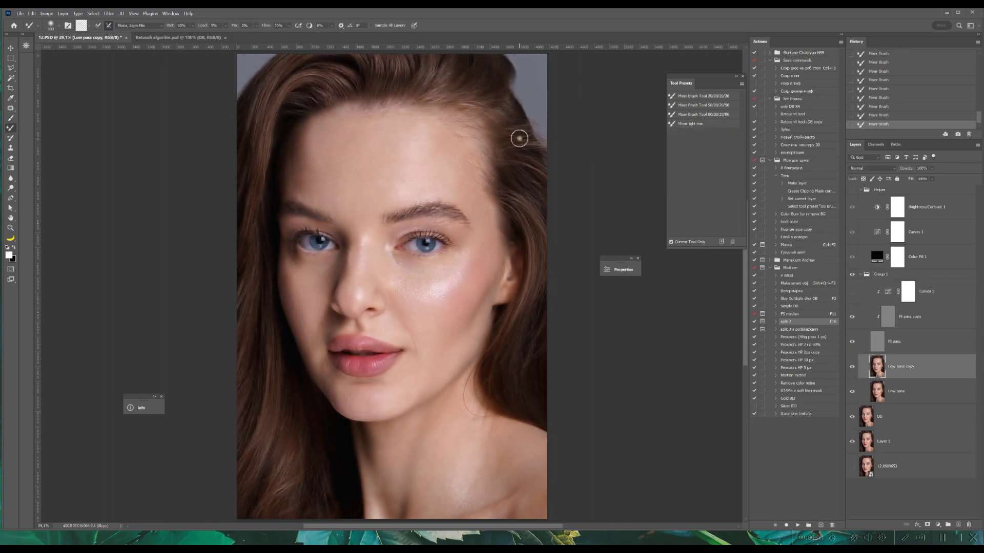
pyautogui.click(851, 368)
pyautogui.click(852, 367)
# - Show the Helper group and smooth tonal transitions on the face, neck and shoulder of Low pass copy with the Mixer Brush
pyautogui.moveTo(468, 272); pyautogui.dragTo(448, 336)
pyautogui.press('[')
pyautogui.moveTo(351, 410); pyautogui.dragTo(361, 411)
pyautogui.click(852, 190)
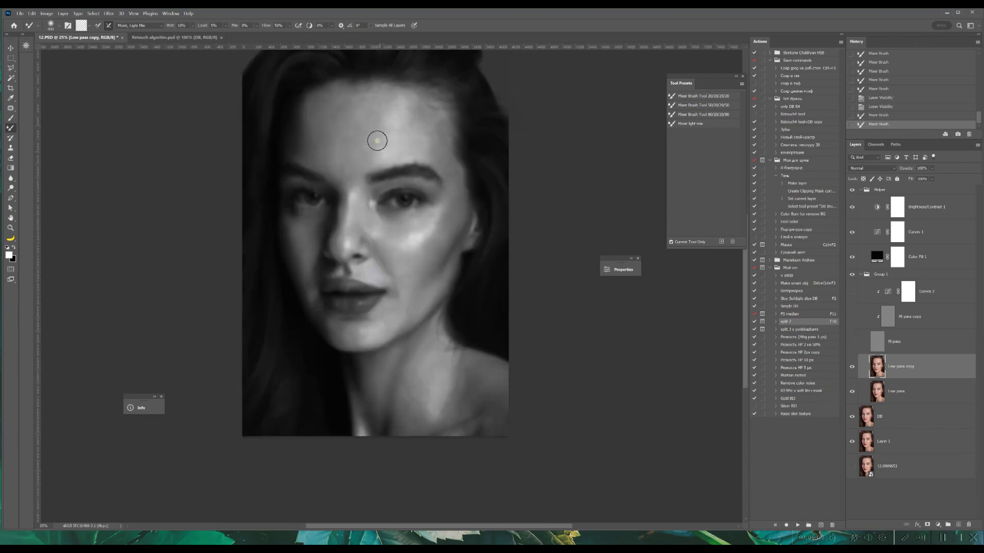
pyautogui.moveTo(398, 300); pyautogui.dragTo(408, 302)
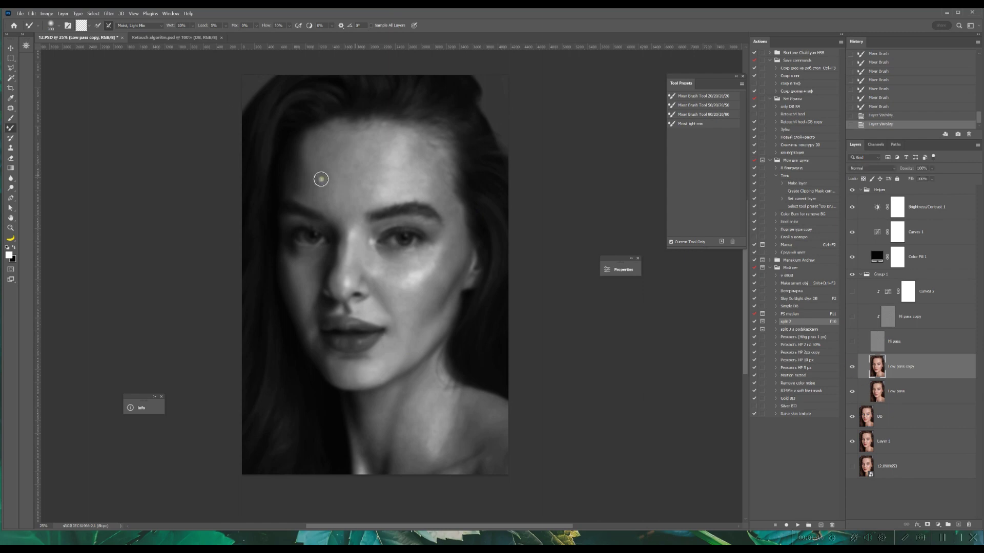
pyautogui.moveTo(382, 168)
pyautogui.mouseDown()
pyautogui.moveTo(430, 157)
pyautogui.moveTo(440, 178)
pyautogui.mouseUp()
pyautogui.moveTo(401, 232)
pyautogui.mouseDown()
pyautogui.moveTo(391, 257)
pyautogui.moveTo(410, 296)
pyautogui.moveTo(424, 254)
pyautogui.mouseUp()
pyautogui.scroll(-3, 424, 254)
pyautogui.hscroll(2, 424, 254)
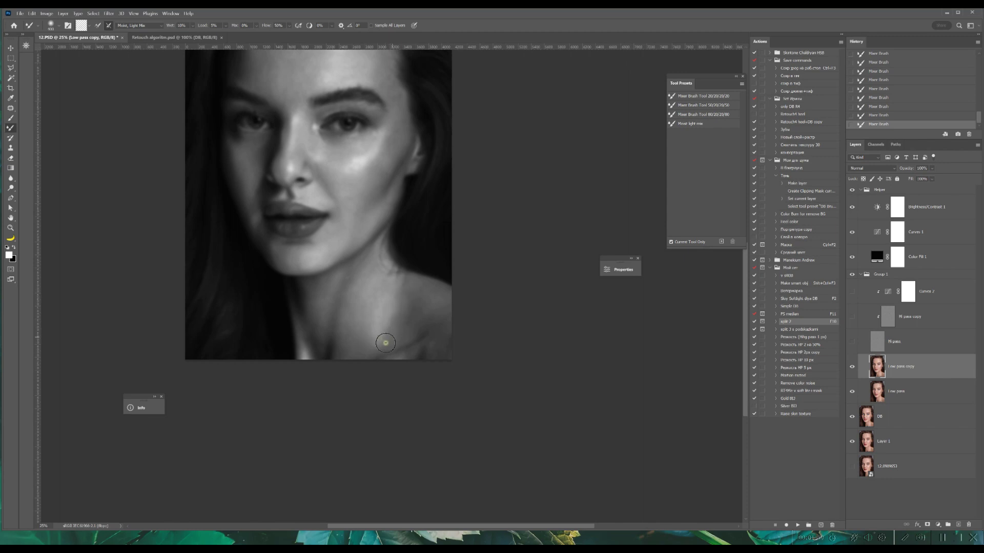
pyautogui.scroll(2, 452, 355)
pyautogui.hscroll(-2, 453, 355)
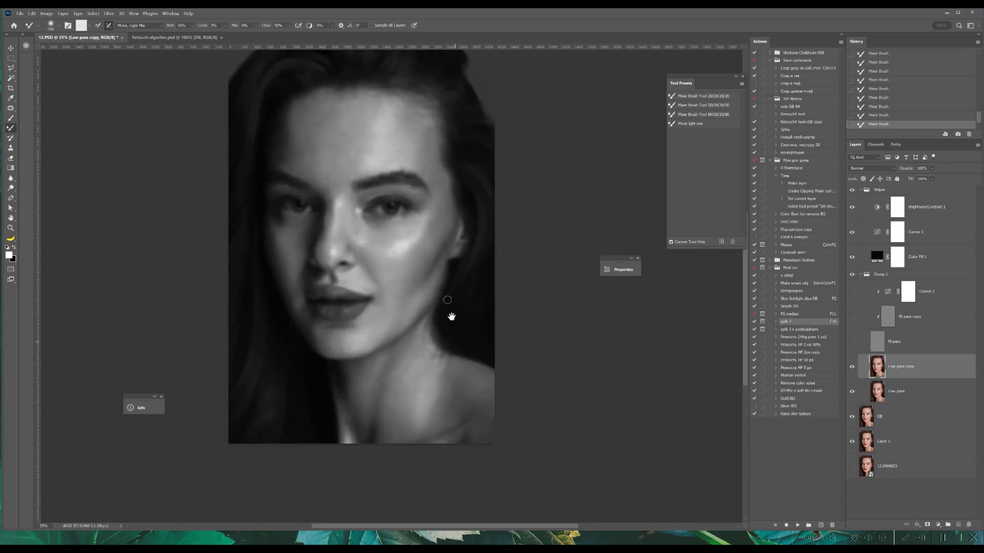
# - Show both Hi pass layers, hide the Helper group and compare the Low pass copy layer's effect
pyautogui.moveTo(852, 317); pyautogui.dragTo(852, 342)
pyautogui.click(852, 190)
pyautogui.click(852, 366)
pyautogui.click(852, 366)
pyautogui.hotkey('ctrl', '0')
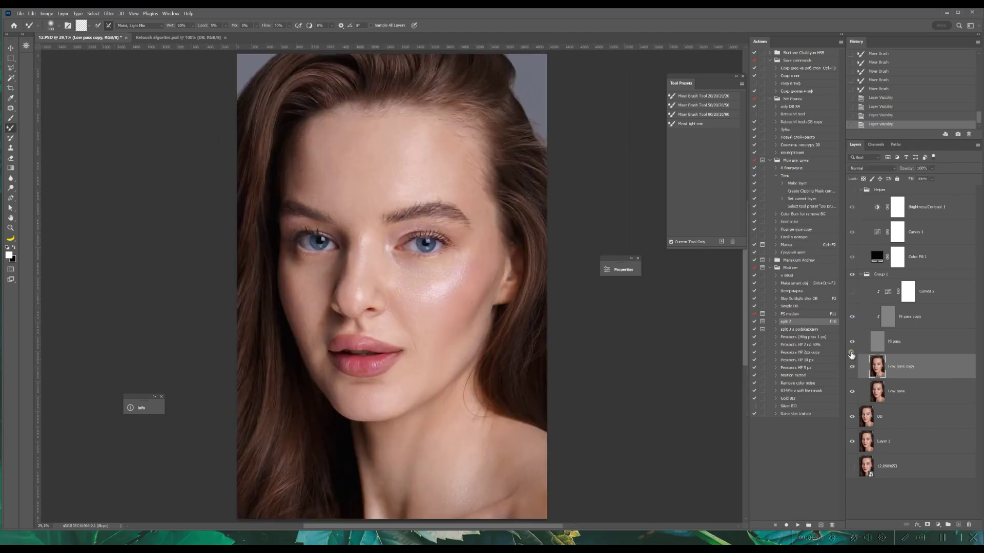
# - Erase overblended areas around the lips and jaw on Low pass copy with a soft Eraser preset and compare the layer's effect
pyautogui.press('e')
pyautogui.click(717, 96)
pyautogui.click(403, 353)
pyautogui.click(852, 366)
pyautogui.click(852, 366)
pyautogui.click(852, 366)
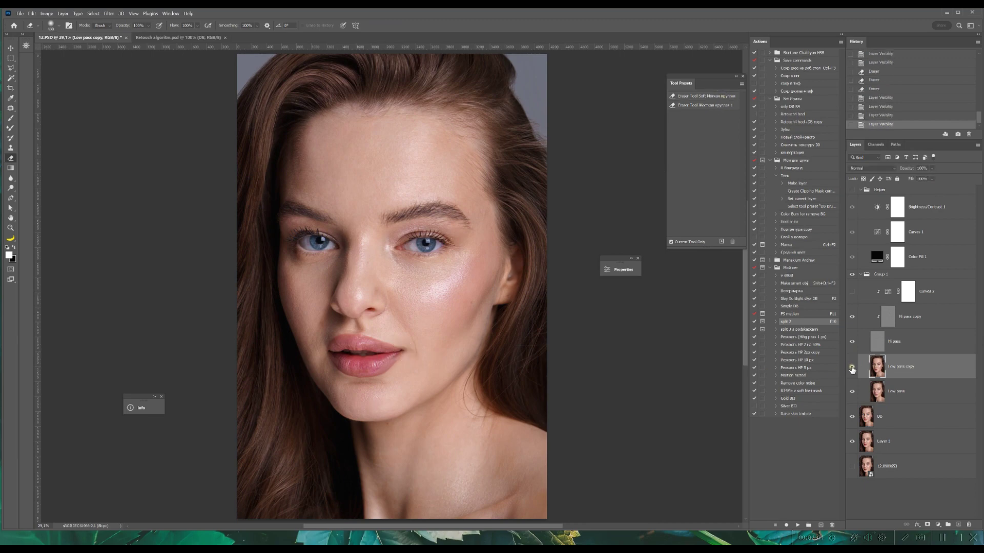
pyautogui.click(851, 366)
pyautogui.click(852, 367)
pyautogui.press(']')
pyautogui.click(355, 407)
# - Duplicate the Low pass layer, merge the duplicate with Low pass copy and save the document
pyautogui.click(914, 391)
pyautogui.hotkey('ctrl', 'j')
pyautogui.keyDown('ctrl'); pyautogui.click(915, 366); pyautogui.keyUp('ctrl')
pyautogui.hotkey('ctrl', 'e')
pyautogui.hotkey('ctrl', 's')
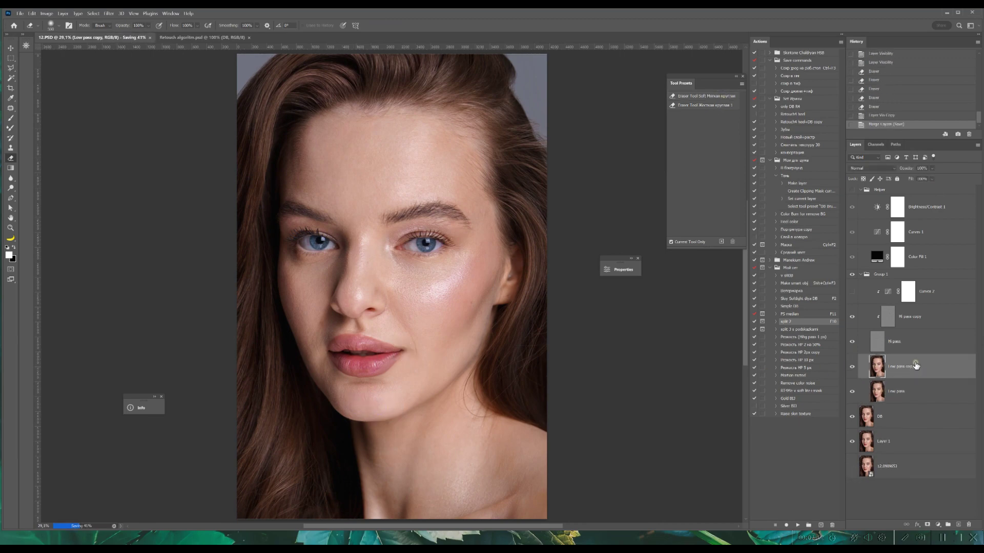
# - Choose the light mix Mixer Brush preset and compare the portrait with Group 1 hidden and shown
pyautogui.press('b')
pyautogui.click(704, 125)
pyautogui.click(852, 274)
pyautogui.click(852, 274)
pyautogui.click(852, 274)
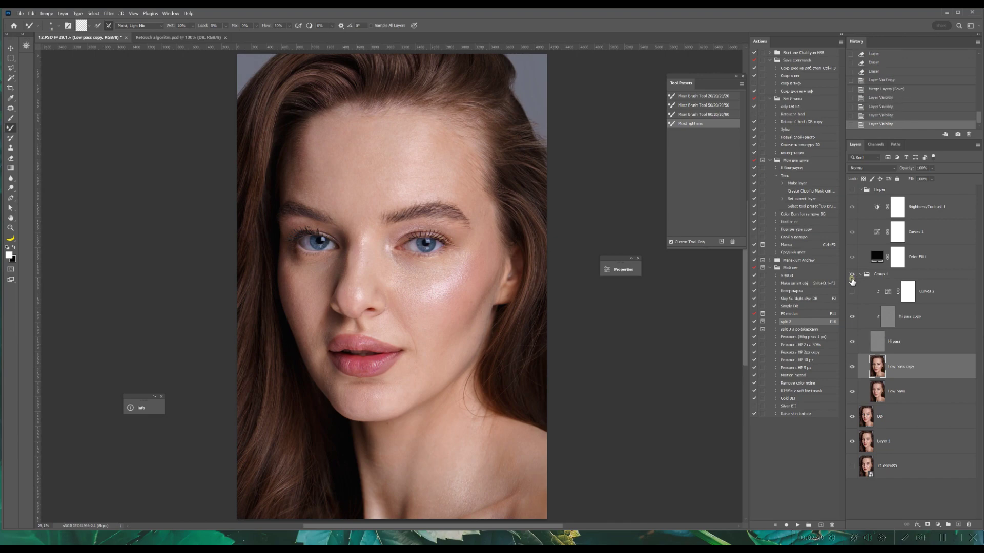
pyautogui.click(852, 274)
pyautogui.click(852, 274)
pyautogui.click(852, 274)
# - Clone out texture flaws around the mouth, chin and neck on the Hi pass copy layer with the Clone Stamp
pyautogui.click(915, 316)
pyautogui.press('s')
pyautogui.click(717, 123)
pyautogui.hotkey('ctrl', '+')
pyautogui.hotkey('ctrl', '+')
pyautogui.hotkey('ctrl', '+')
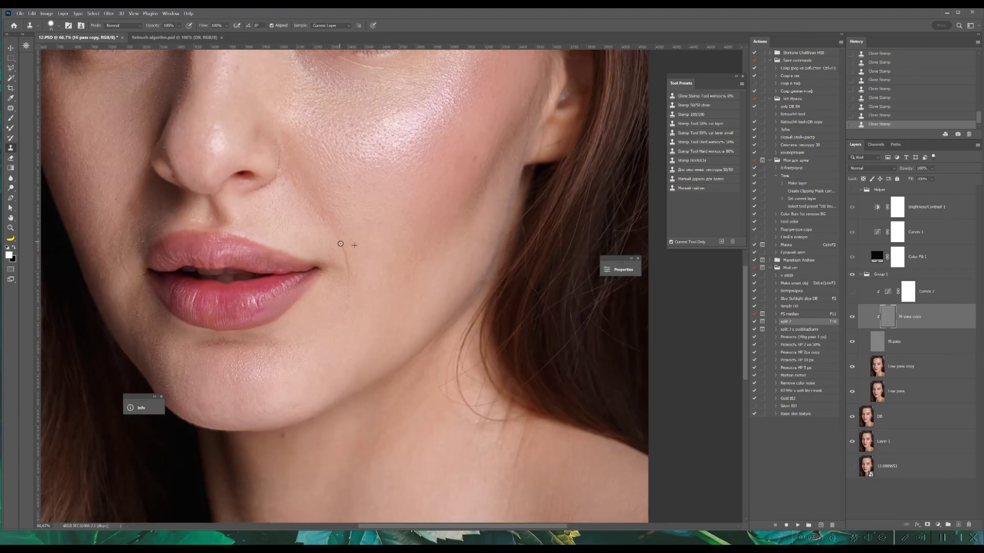
pyautogui.moveTo(311, 298); pyautogui.dragTo(268, 216)
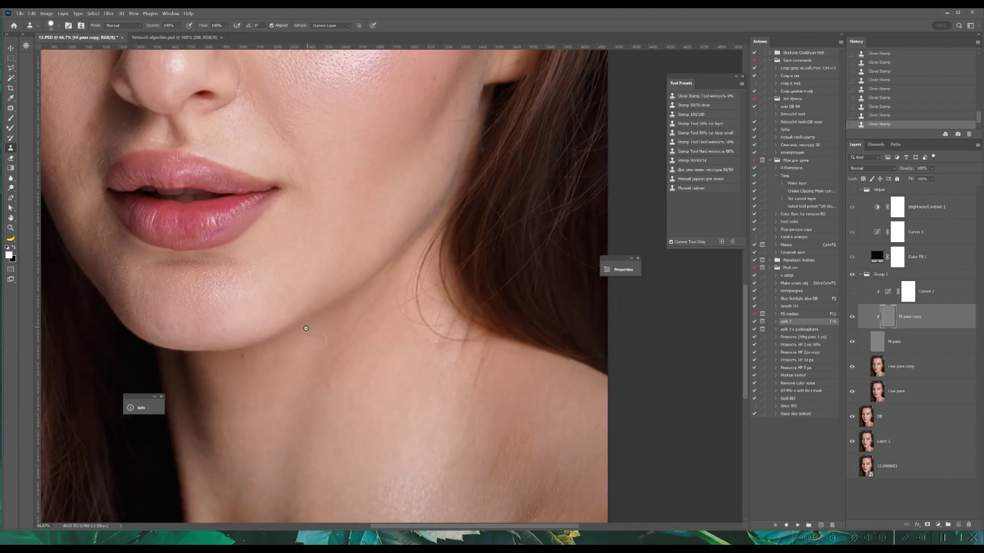
pyautogui.moveTo(241, 344); pyautogui.dragTo(393, 328)
pyautogui.moveTo(394, 263); pyautogui.dragTo(455, 345)
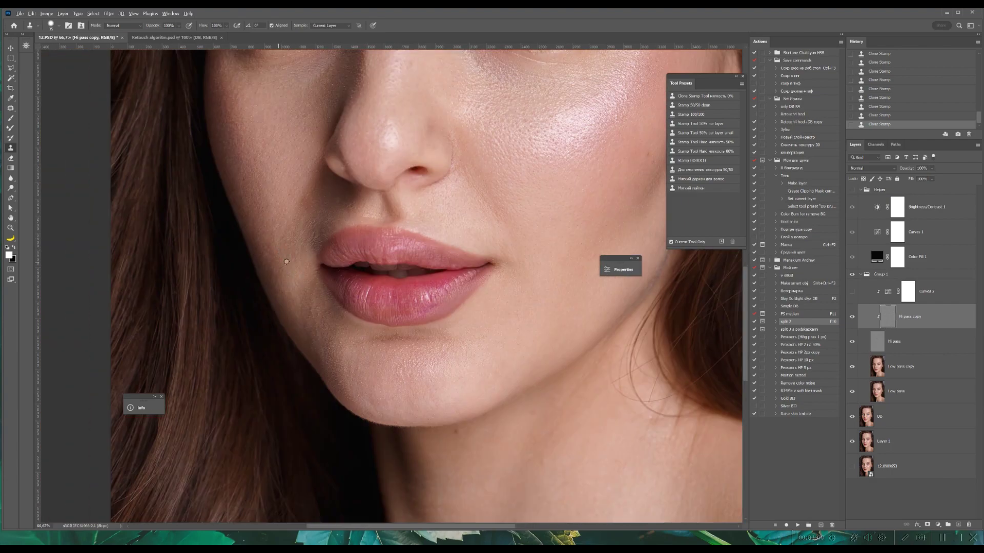
# - Clean up texture flaws on the cheeks, nose and forehead of the Hi pass copy layer with the Clone Stamp
pyautogui.scroll(3, 287, 262)
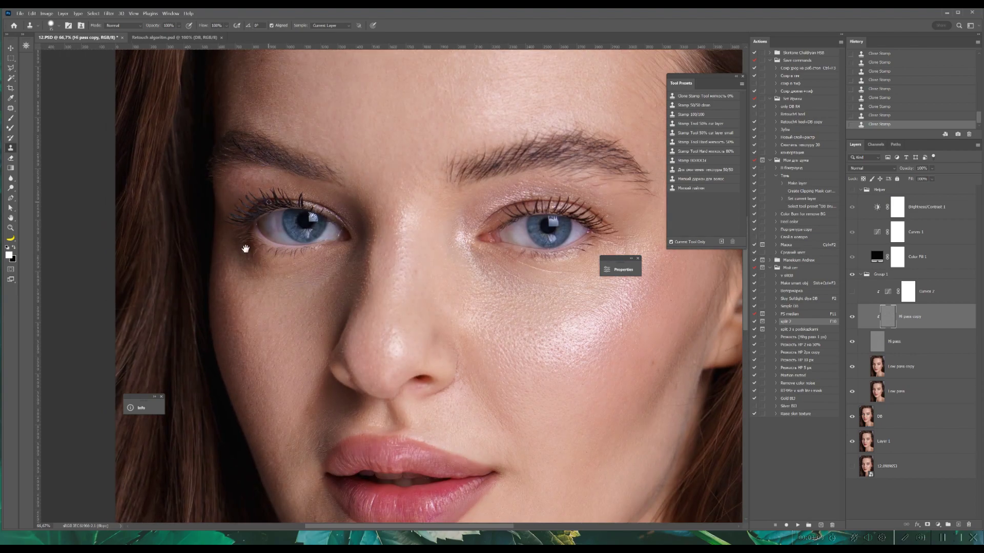
pyautogui.moveTo(245, 249); pyautogui.dragTo(179, 406)
pyautogui.moveTo(387, 211); pyautogui.dragTo(346, 213)
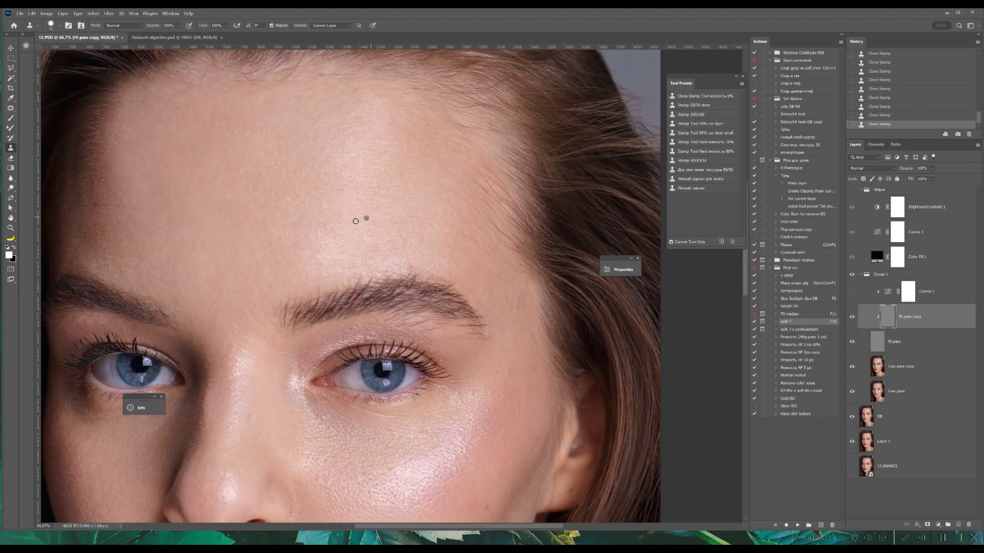
pyautogui.moveTo(278, 236); pyautogui.dragTo(342, 154)
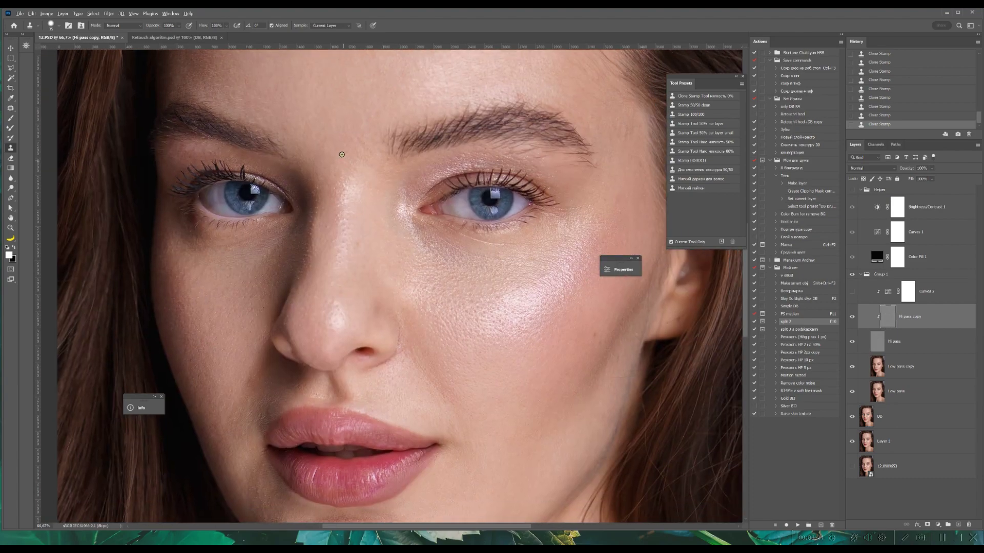
# - Show the Curves 2 contrast layer and clone out the exposed texture flaws on the cheek, chin and neck
pyautogui.click(852, 294)
pyautogui.moveTo(383, 272); pyautogui.dragTo(304, 133)
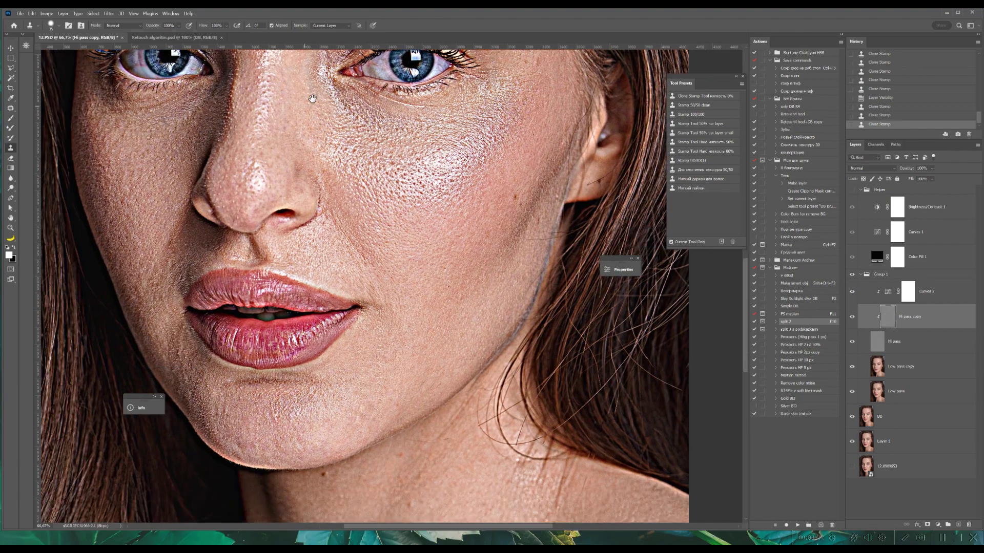
pyautogui.moveTo(391, 290); pyautogui.dragTo(326, 156)
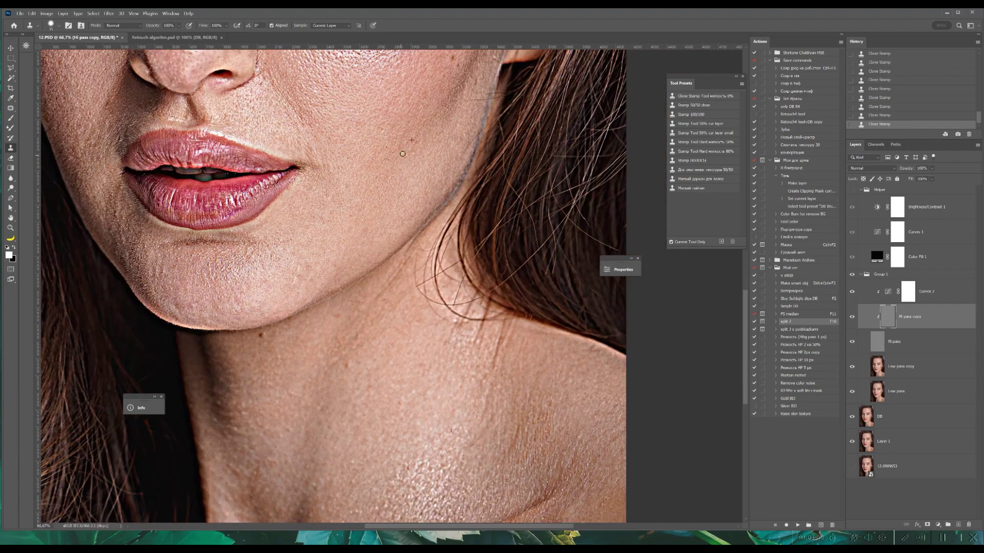
pyautogui.moveTo(332, 235)
pyautogui.mouseDown()
pyautogui.moveTo(403, 181)
pyautogui.moveTo(414, 248)
pyautogui.mouseUp()
# - Hide the Curves 2 layer and clone out texture flaws on the chin, nose, cheek and forehead with a smaller Clone Stamp
pyautogui.click(852, 292)
pyautogui.hotkey('ctrl', '+')
pyautogui.press('[')
pyautogui.press('[')
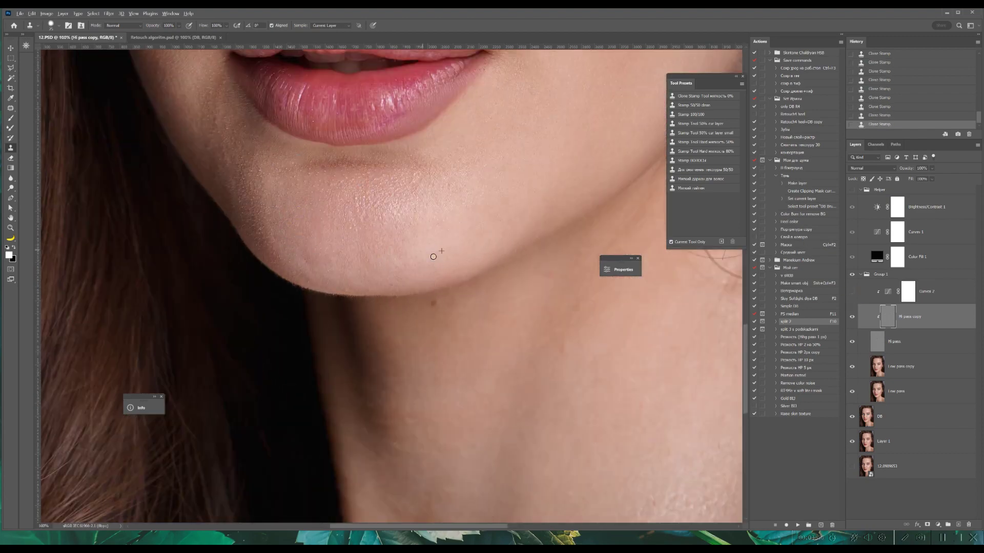
pyautogui.moveTo(254, 120); pyautogui.dragTo(305, 253)
pyautogui.moveTo(290, 204); pyautogui.dragTo(321, 444)
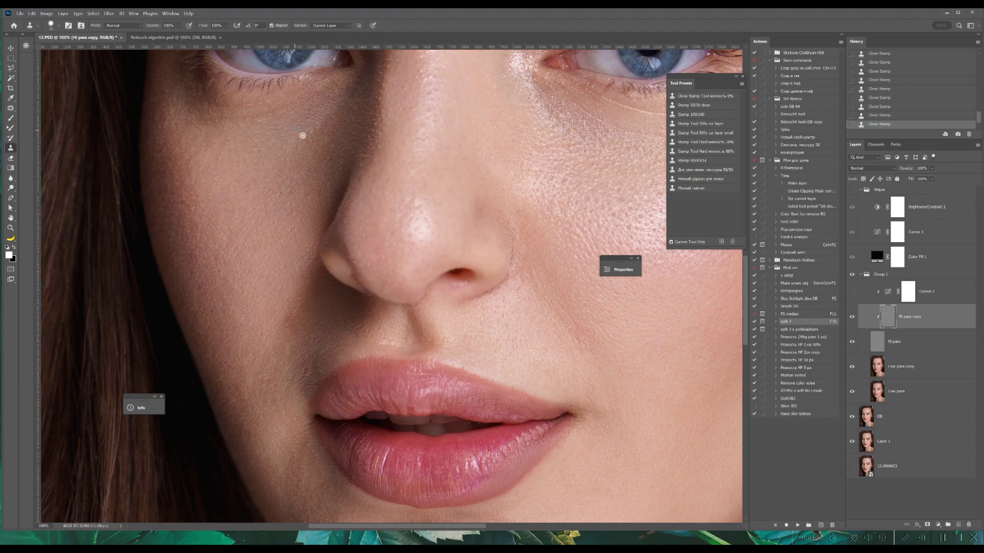
pyautogui.scroll(10, 302, 136)
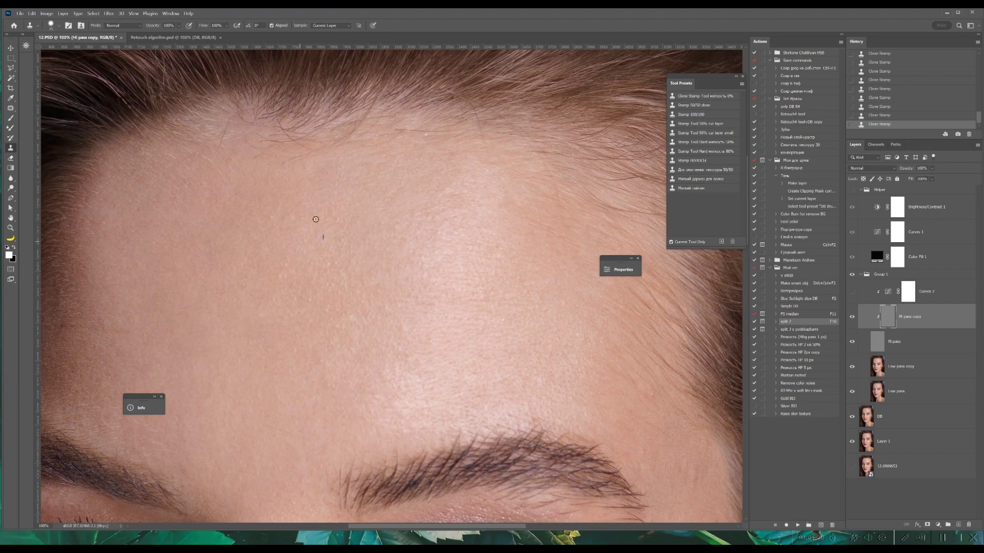
pyautogui.scroll(-7, 315, 219)
pyautogui.hscroll(3, 313, 184)
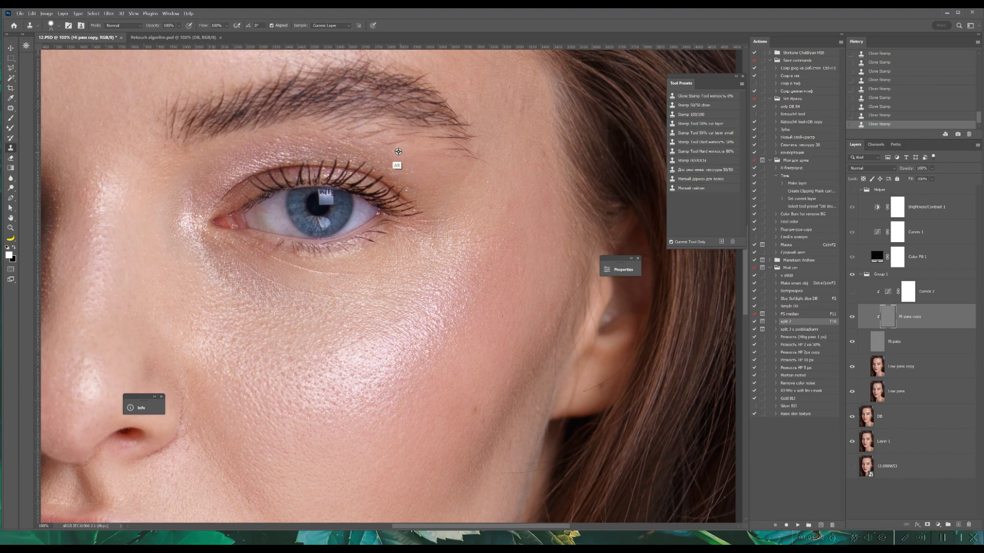
# - Rotate the view and clone out texture flaws beside the outer corner of the eye, finishing by saving the document
pyautogui.press('r')
pyautogui.moveTo(398, 154); pyautogui.dragTo(307, 226)
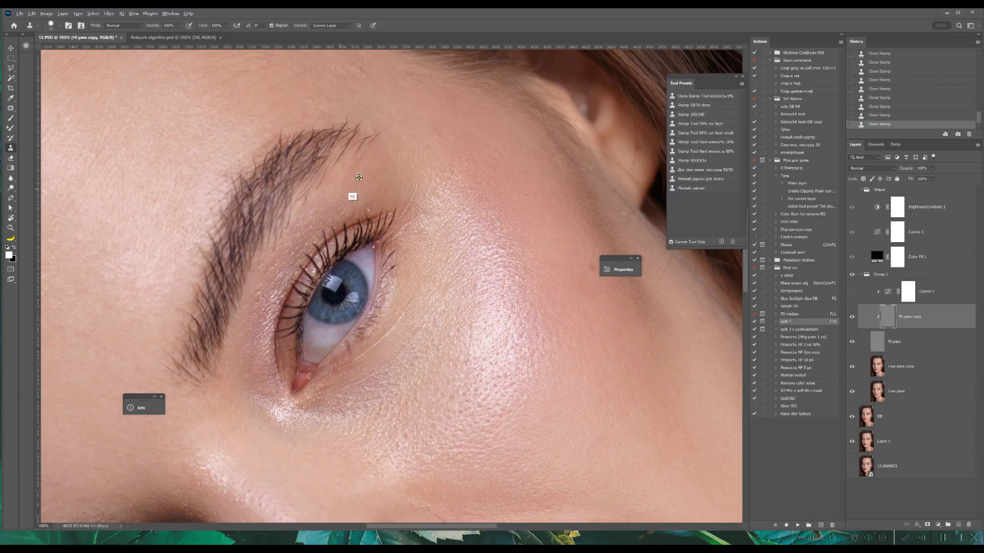
pyautogui.press('r')
pyautogui.hotkey('ctrl', '0')
pyautogui.press('Escape')
pyautogui.hotkey('ctrl', 's')
pyautogui.hotkey('ctrl', '0')
# - Clone out texture flaws on the neck and shoulder of the Hi pass copy layer with the Clone Stamp
pyautogui.press('s')
pyautogui.hotkey('ctrl', '+')
pyautogui.hotkey('ctrl', '+')
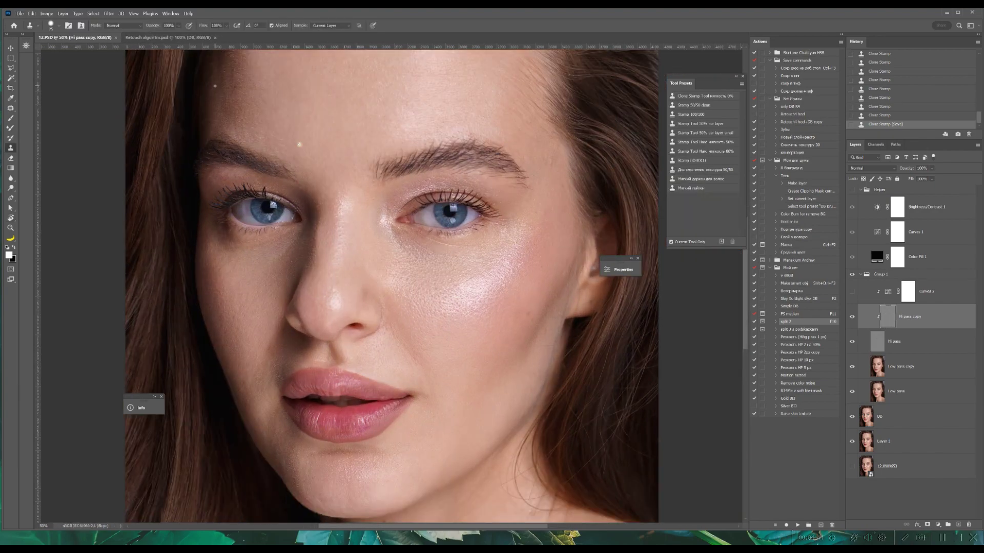
pyautogui.scroll(-10, 404, 253)
pyautogui.hscroll(4, 419, 226)
pyautogui.click(427, 257)
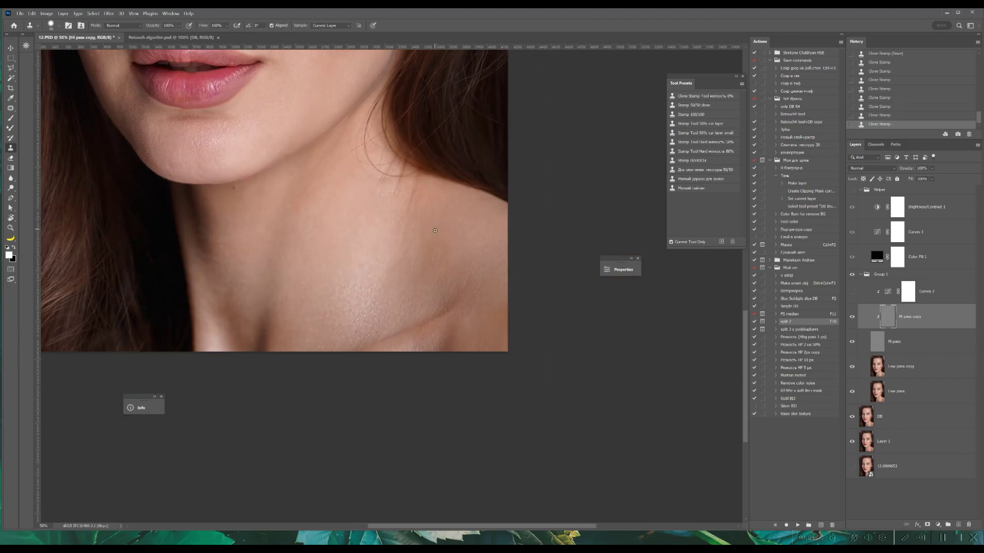
pyautogui.moveTo(313, 183)
pyautogui.mouseDown()
pyautogui.moveTo(281, 132)
pyautogui.moveTo(431, 279)
pyautogui.mouseUp()
# - Blend uneven skin tones on the lower face of the Low pass copy layer with an enlarged Mixer Brush preset
pyautogui.click(902, 367)
pyautogui.press('b')
pyautogui.click(702, 124)
pyautogui.press(']')
pyautogui.press(']')
pyautogui.press(']')
pyautogui.press(']')
pyautogui.press(']')
pyautogui.moveTo(247, 203); pyautogui.dragTo(229, 199)
pyautogui.moveTo(229, 200)
pyautogui.mouseDown()
pyautogui.moveTo(237, 196)
pyautogui.moveTo(224, 199)
pyautogui.mouseUp()
pyautogui.moveTo(422, 239)
pyautogui.mouseDown()
pyautogui.moveTo(336, 205)
pyautogui.moveTo(362, 269)
pyautogui.moveTo(318, 169)
pyautogui.mouseUp()
# - Clone out small texture flaws beside the nose on the Hi pass copy layer using the Stamp Tool 50% cur layer small preset
pyautogui.click(891, 314)
pyautogui.hotkey('ctrl', '+')
pyautogui.hotkey('ctrl', '+')
pyautogui.press('s')
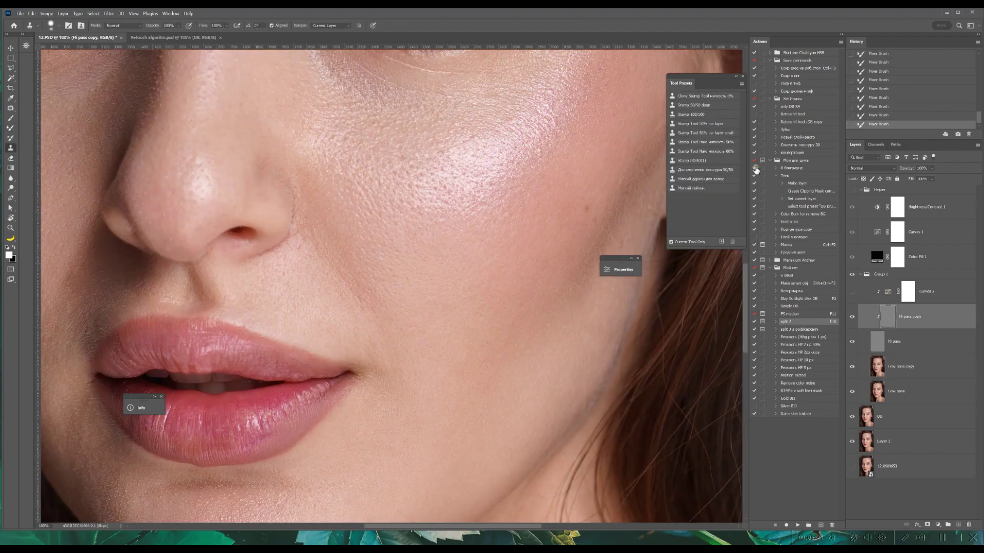
pyautogui.click(714, 126)
pyautogui.click(713, 133)
pyautogui.press('[')
pyautogui.keyDown('alt'); pyautogui.click(318, 265); pyautogui.keyUp('alt')
pyautogui.click(311, 259)
pyautogui.click(307, 257)
pyautogui.click(304, 270)
pyautogui.click(306, 256)
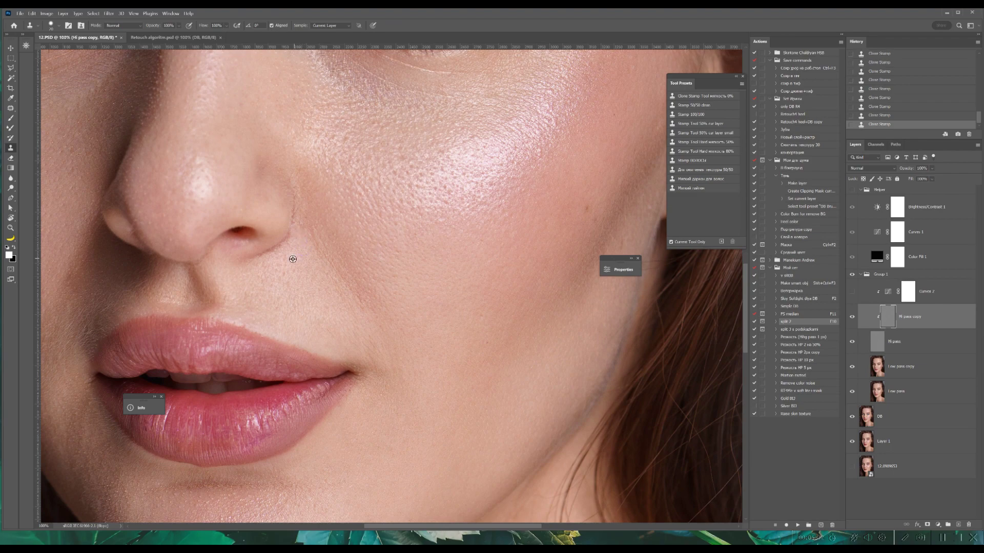
# - Clean up fine texture flaws on the lit cheek, jawline, temple and forehead with the Clone Stamp, rotating the view as needed
pyautogui.moveTo(340, 218); pyautogui.dragTo(263, 331)
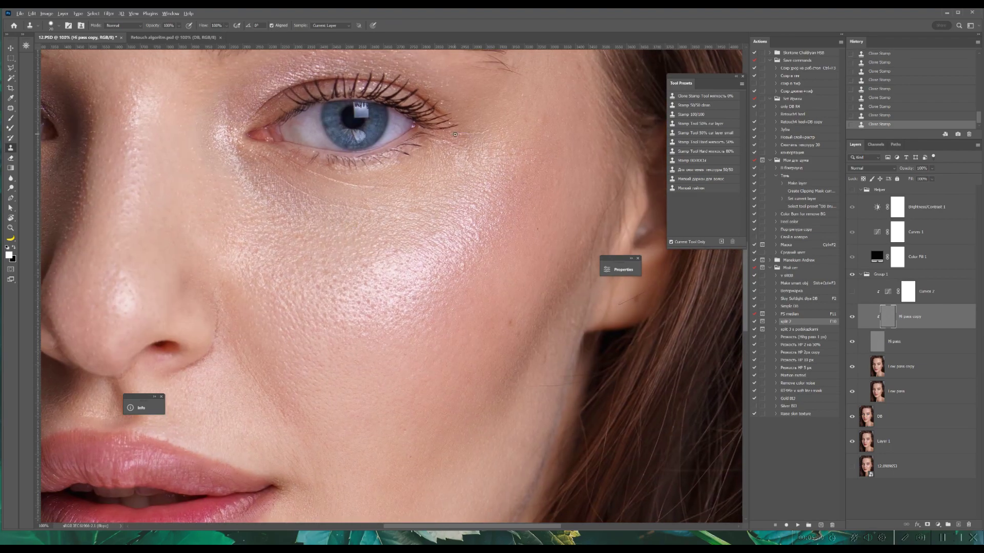
pyautogui.moveTo(389, 208); pyautogui.dragTo(510, 116)
pyautogui.moveTo(513, 200); pyautogui.dragTo(396, 277)
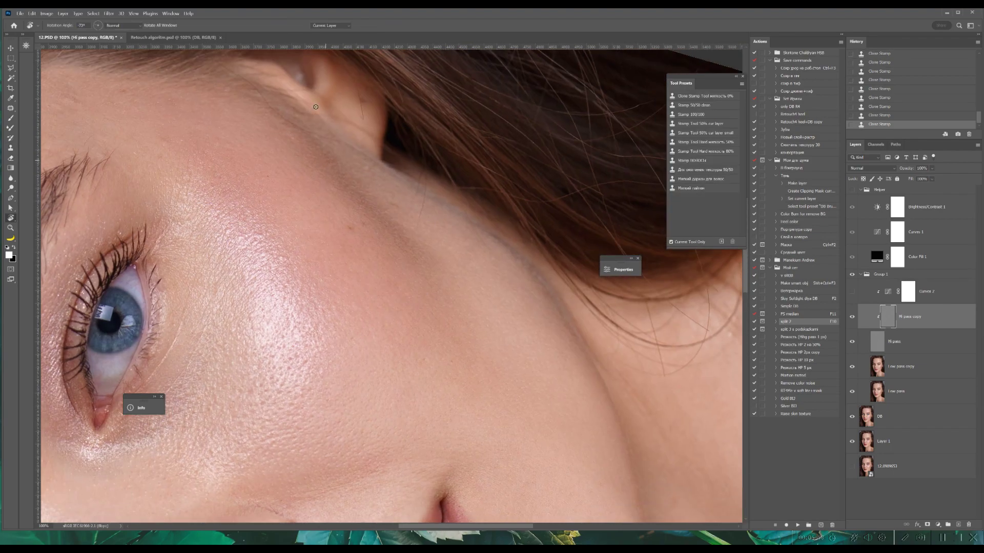
pyautogui.moveTo(443, 205); pyautogui.dragTo(444, 239)
pyautogui.moveTo(428, 199); pyautogui.dragTo(472, 220)
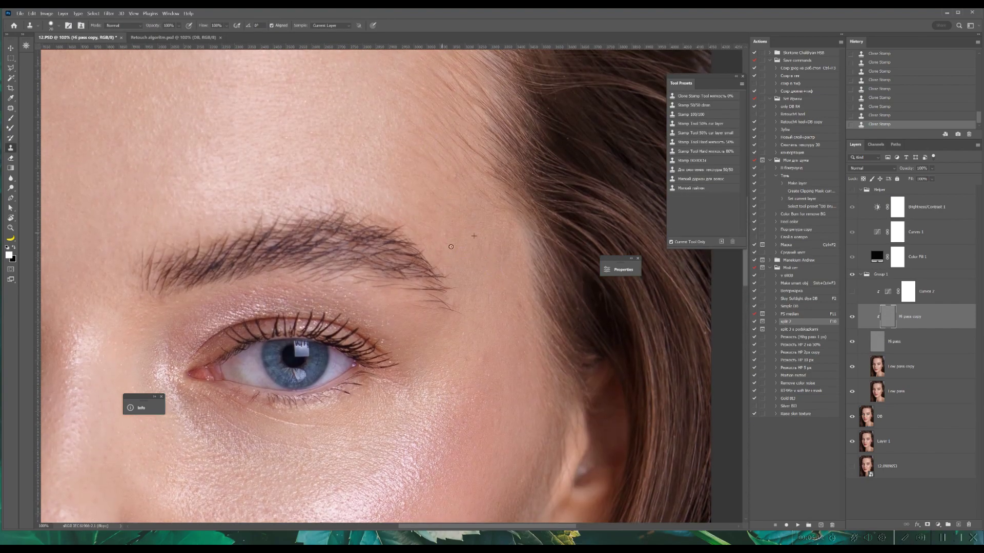
pyautogui.moveTo(445, 218); pyautogui.dragTo(452, 248)
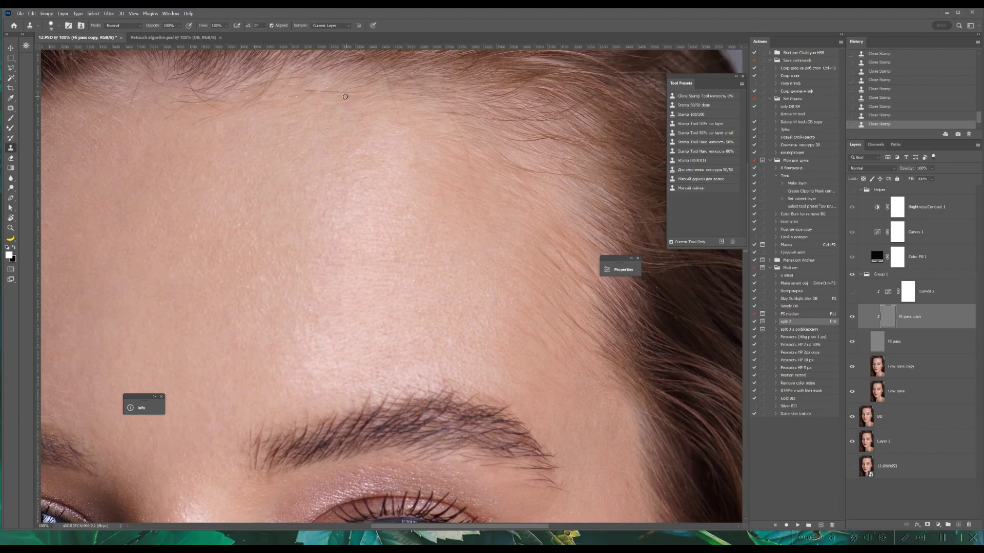
pyautogui.moveTo(337, 237); pyautogui.dragTo(375, 195)
# - Show the Curves 2 contrast layer and clone out the exposed texture flaws on the forehead with a larger brush
pyautogui.click(851, 292)
pyautogui.click(394, 251)
pyautogui.hotkey('ctrl', '-')
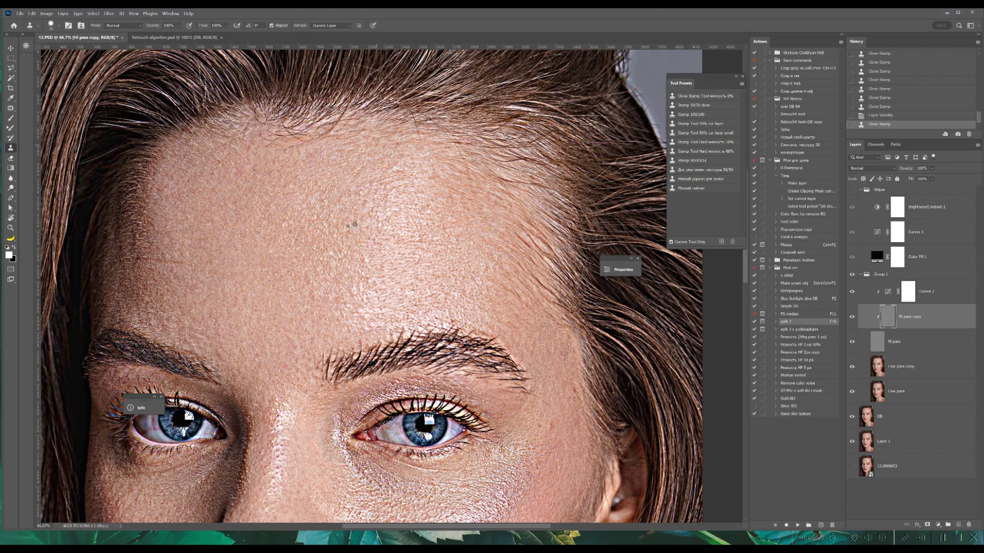
pyautogui.press(']')
pyautogui.click(355, 224)
pyautogui.click(421, 242)
pyautogui.moveTo(147, 270); pyautogui.dragTo(303, 231)
# - Clone out the remaining exposed texture flaws across the cheeks, mouth area and chin, and hide the Curves 2 layer
pyautogui.scroll(-5, 320, 149)
pyautogui.hscroll(3, 319, 148)
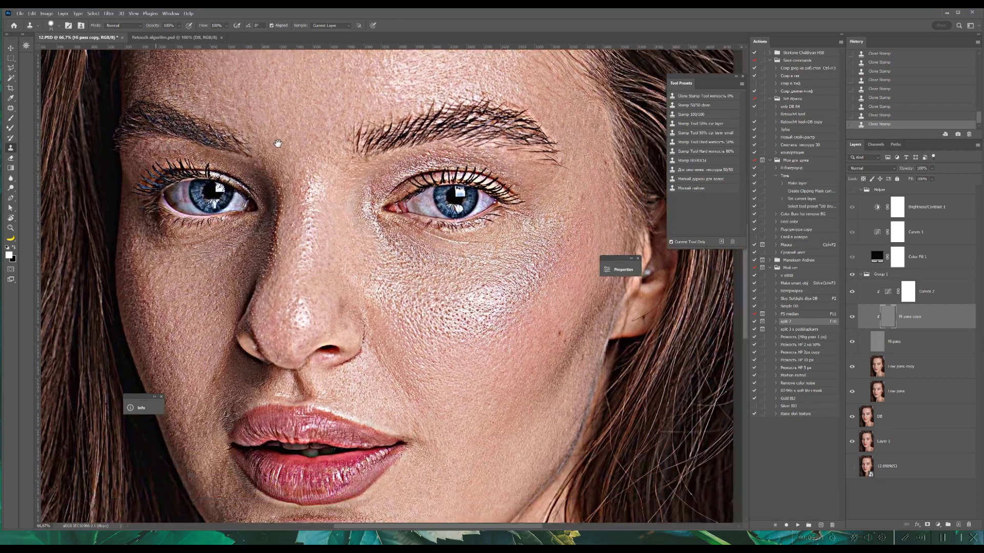
pyautogui.scroll(5, 394, 160)
pyautogui.scroll(-5, 298, 227)
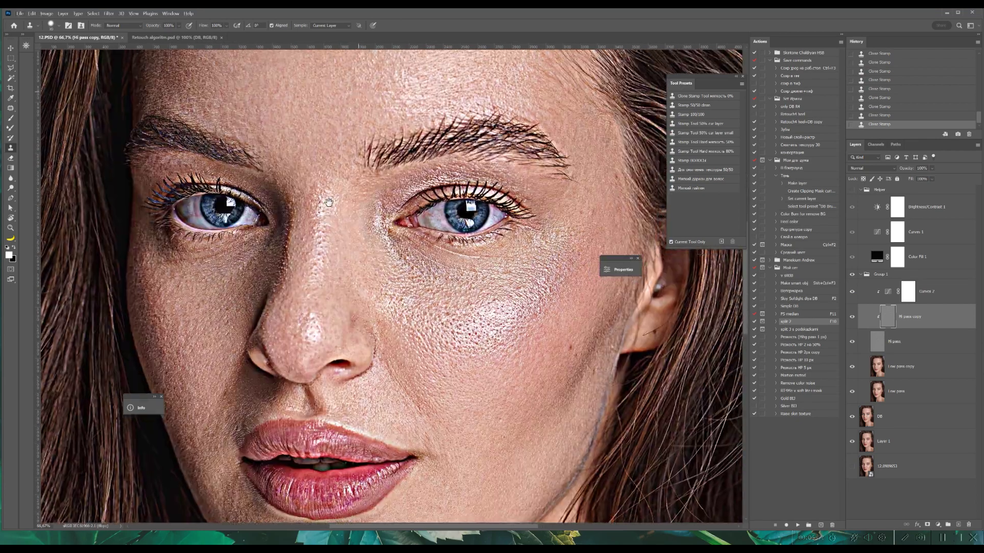
pyautogui.hscroll(-2, 225, 192)
pyautogui.scroll(-5, 237, 239)
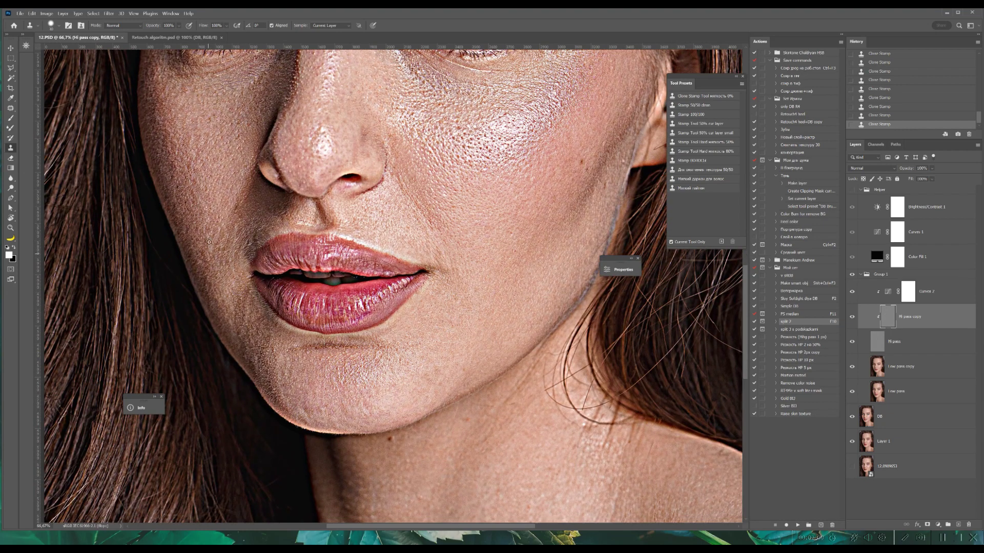
pyautogui.hscroll(3, 210, 246)
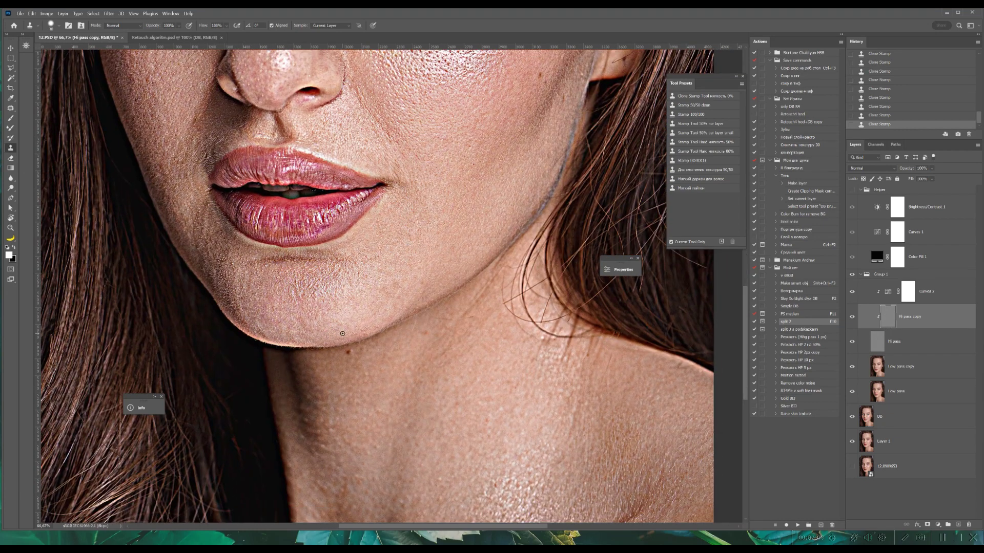
pyautogui.scroll(2, 245, 267)
pyautogui.hscroll(-2, 245, 246)
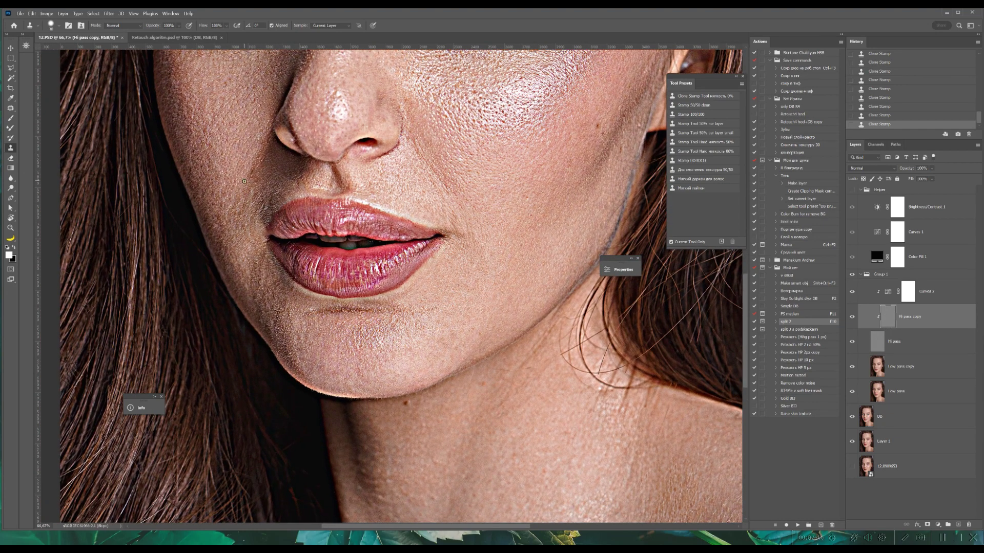
pyautogui.scroll(3, 336, 307)
pyautogui.click(852, 291)
pyautogui.hotkey('ctrl', '0')
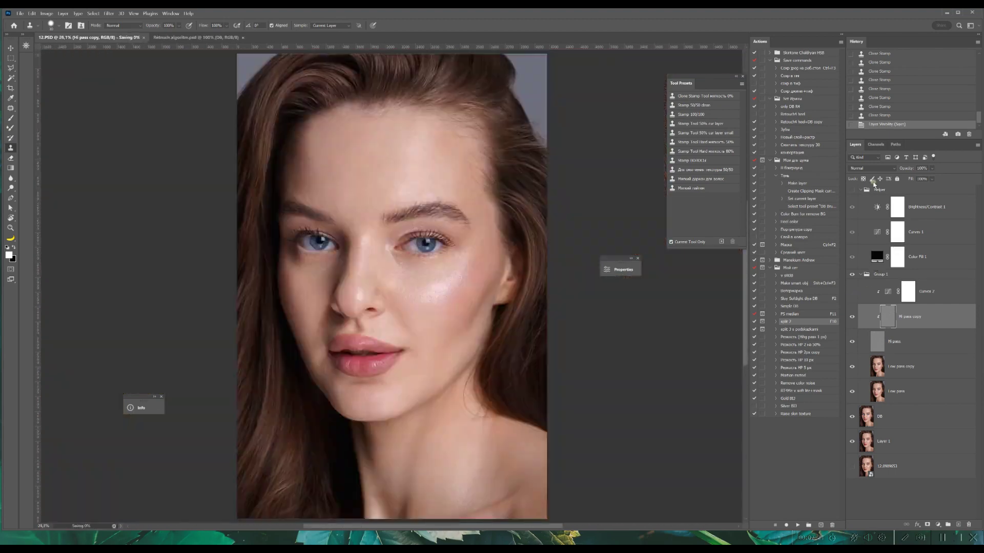
# - Compare the retouched portrait with the original by isolating the bottom photo layer and restoring the others repeatedly
pyautogui.click(896, 467)
pyautogui.keyDown('alt'); pyautogui.click(852, 467); pyautogui.keyUp('alt')
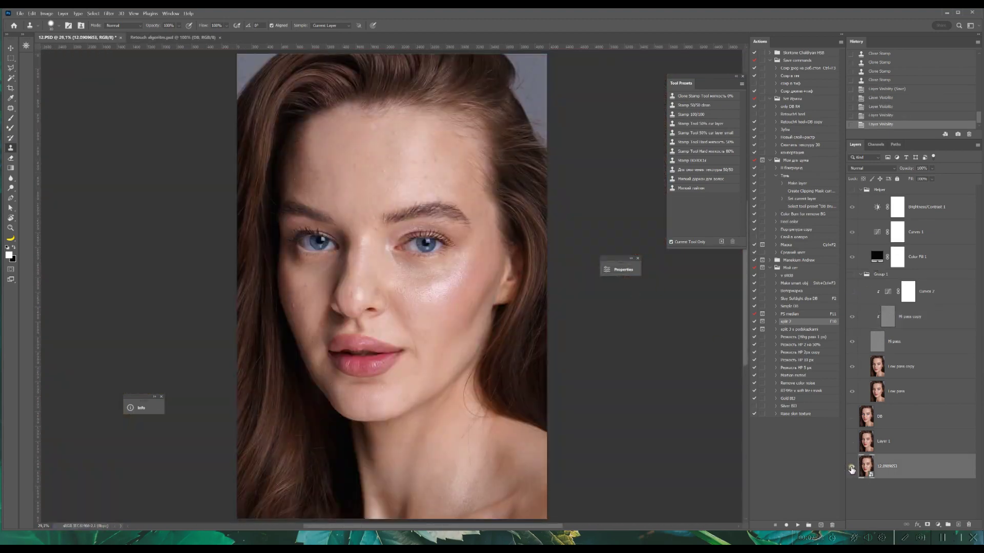
pyautogui.keyDown('alt'); pyautogui.click(851, 467); pyautogui.keyUp('alt')
pyautogui.keyDown('alt'); pyautogui.click(851, 467); pyautogui.keyUp('alt')
pyautogui.keyDown('alt'); pyautogui.click(851, 468); pyautogui.keyUp('alt')
pyautogui.keyDown('alt'); pyautogui.click(852, 470); pyautogui.keyUp('alt')
pyautogui.keyDown('alt'); pyautogui.click(852, 469); pyautogui.keyUp('alt')
pyautogui.keyDown('alt'); pyautogui.click(851, 469); pyautogui.keyUp('alt')
pyautogui.keyDown('alt'); pyautogui.click(851, 470); pyautogui.keyUp('alt')
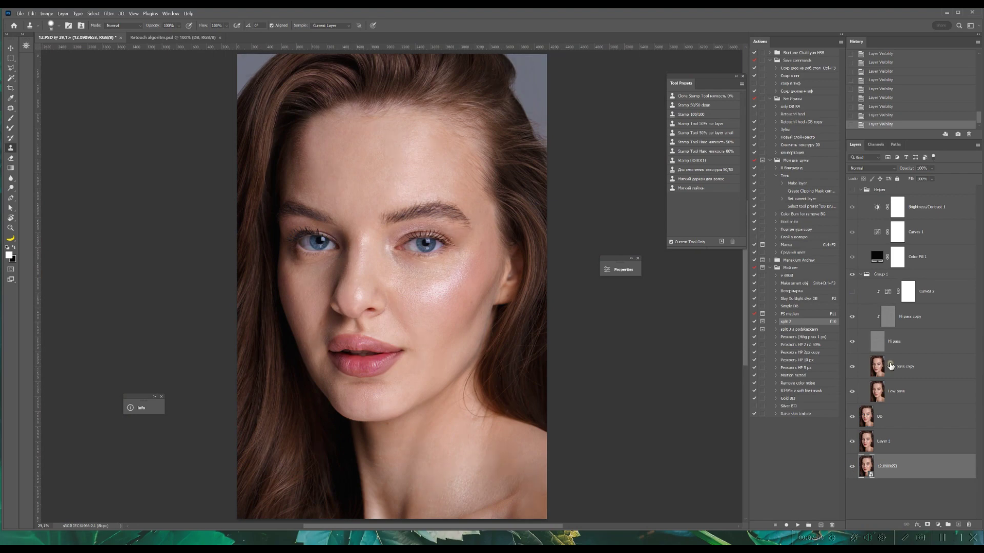
# - Smooth the skin tone transition beside the mouth on the Low pass copy layer with the Mixer Brush
pyautogui.click(912, 367)
pyautogui.press('b')
pyautogui.hotkey('ctrl', '+')
pyautogui.moveTo(405, 328); pyautogui.dragTo(409, 304)
pyautogui.moveTo(409, 305); pyautogui.dragTo(414, 343)
pyautogui.hotkey('ctrl', '0')
# - Clone out small flaws around the nose and lips on the Hi pass copy layer with the Stamp Tool 50% cur layer small preset
pyautogui.click(912, 317)
pyautogui.press('s')
pyautogui.click(710, 133)
pyautogui.hotkey('ctrl', '+')
pyautogui.hotkey('ctrl', '+')
pyautogui.hotkey('ctrl', '+')
pyautogui.hotkey('ctrl', '+')
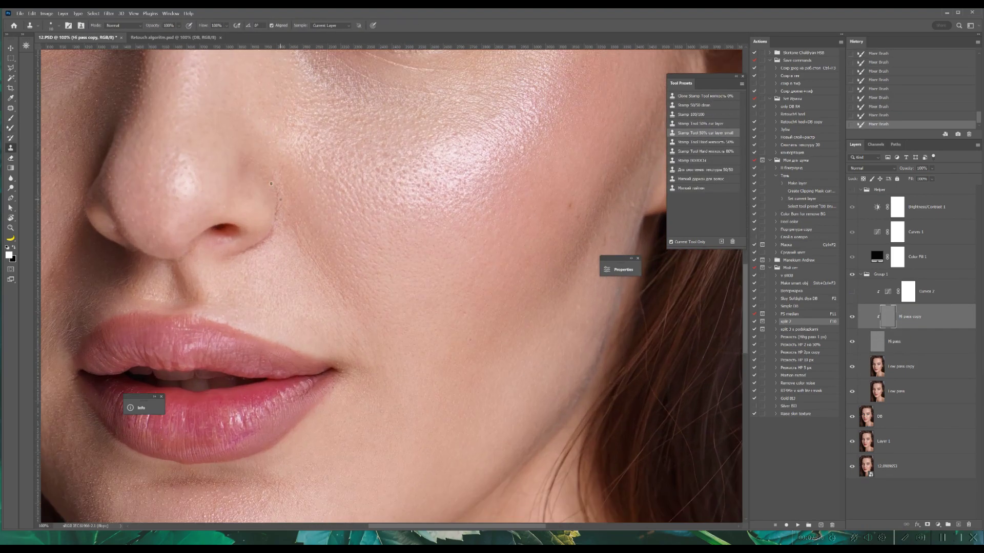
pyautogui.click(349, 301)
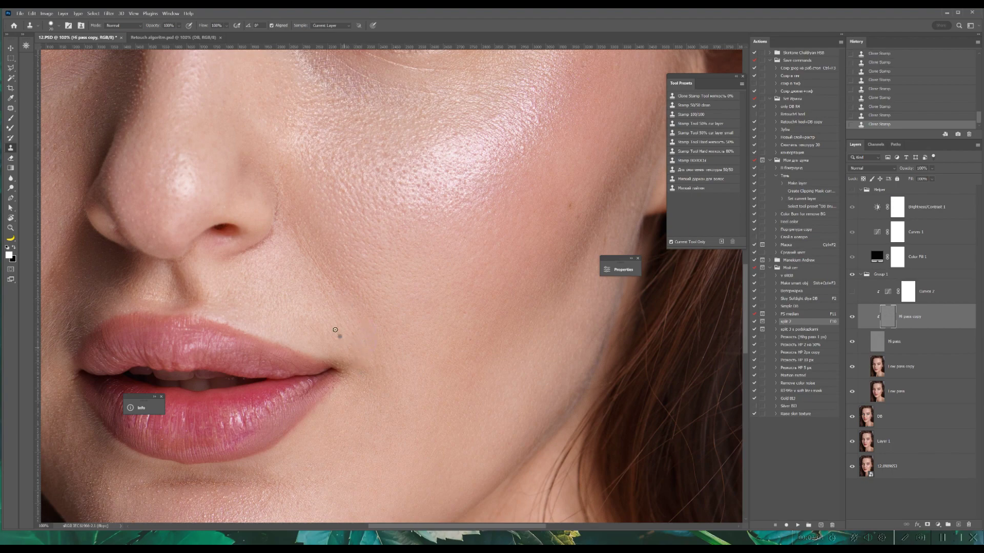
pyautogui.hscroll(-5, 321, 325)
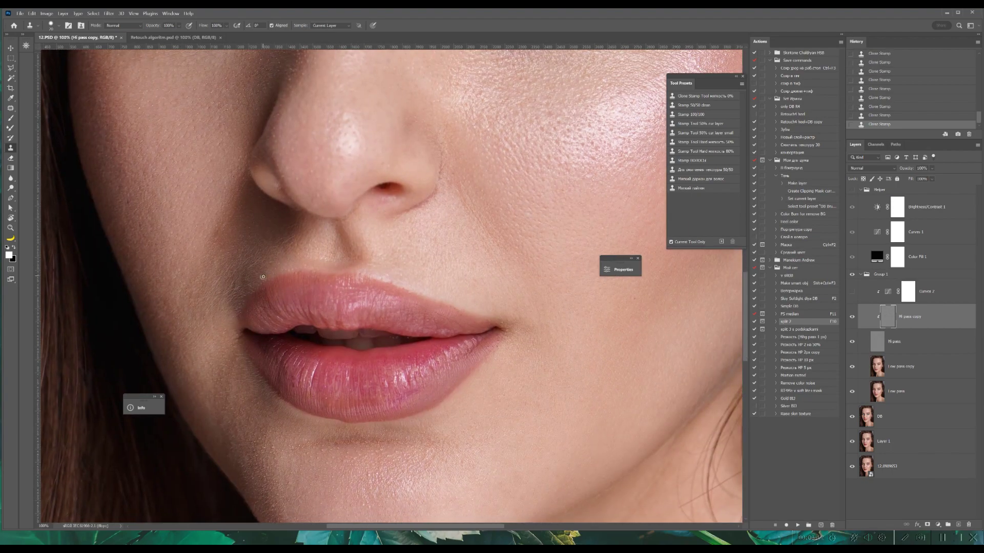
pyautogui.hscroll(4, 263, 277)
pyautogui.scroll(2, 266, 266)
pyautogui.scroll(5, 426, 174)
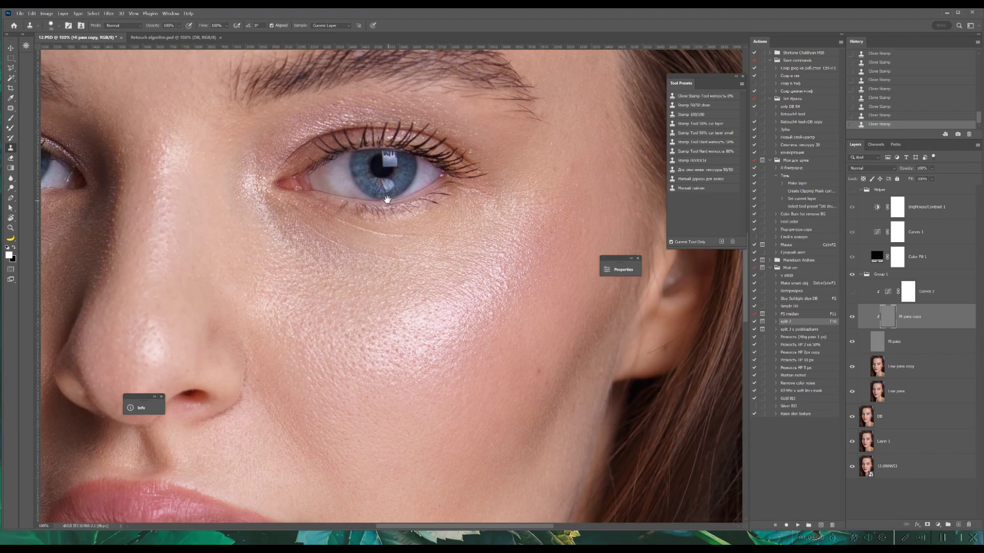
# - Soften the under-eye texture of both eyes with the 50/50 texture-softening Clone Stamp preset, rotating the view as needed
pyautogui.moveTo(390, 215); pyautogui.dragTo(407, 224)
pyautogui.click(713, 171)
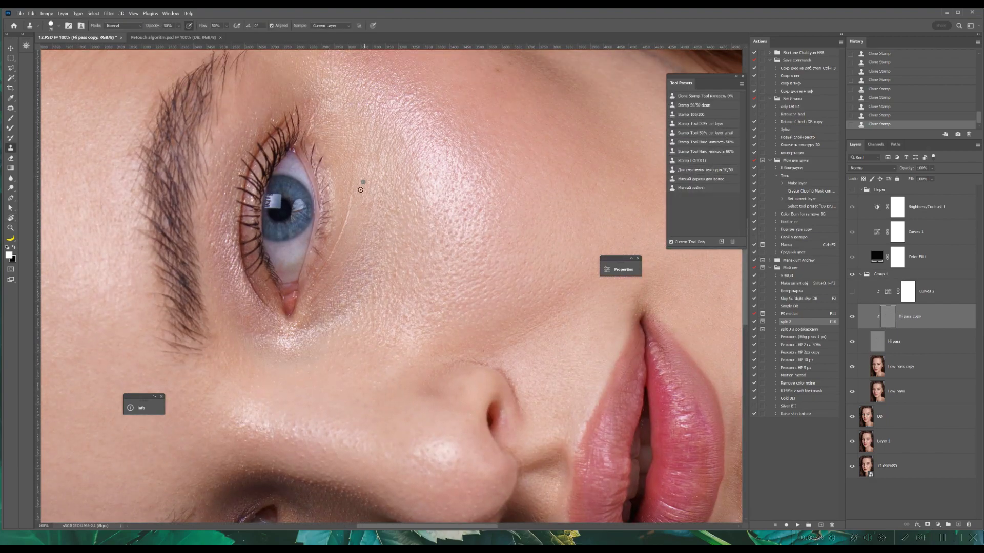
pyautogui.moveTo(356, 192)
pyautogui.mouseDown()
pyautogui.moveTo(362, 226)
pyautogui.moveTo(401, 215)
pyautogui.moveTo(345, 238)
pyautogui.mouseUp()
pyautogui.press('r')
pyautogui.click(330, 347)
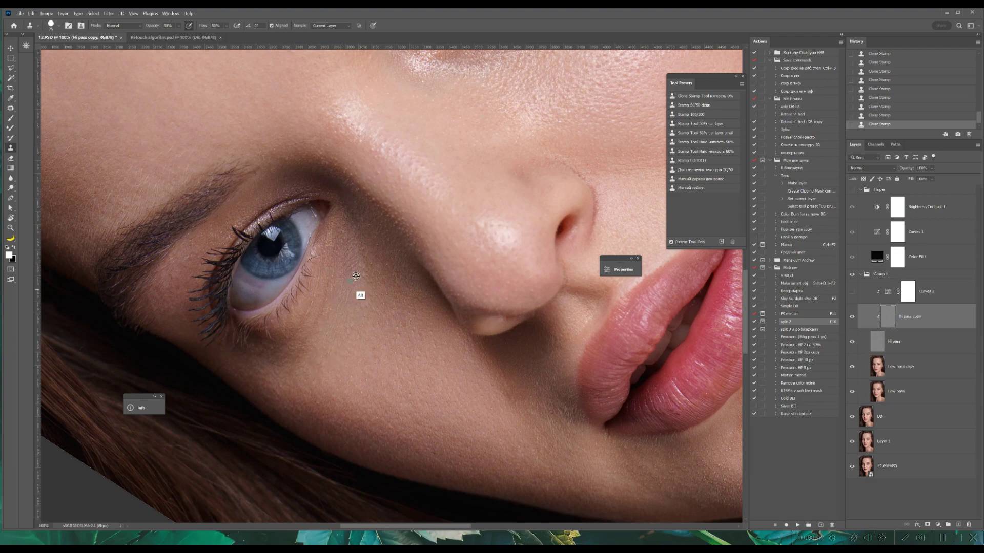
pyautogui.press('r')
pyautogui.press('Escape')
# - Soften the skin texture on the shadowed cheek, around the mouth corner and along the chin with the same stamp preset
pyautogui.scroll(-10, 266, 252)
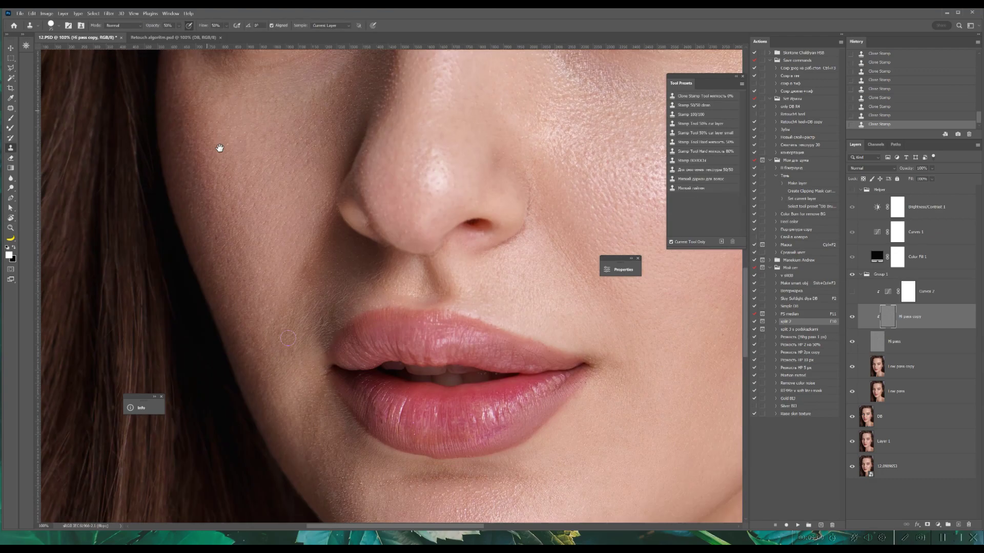
pyautogui.scroll(1, 269, 206)
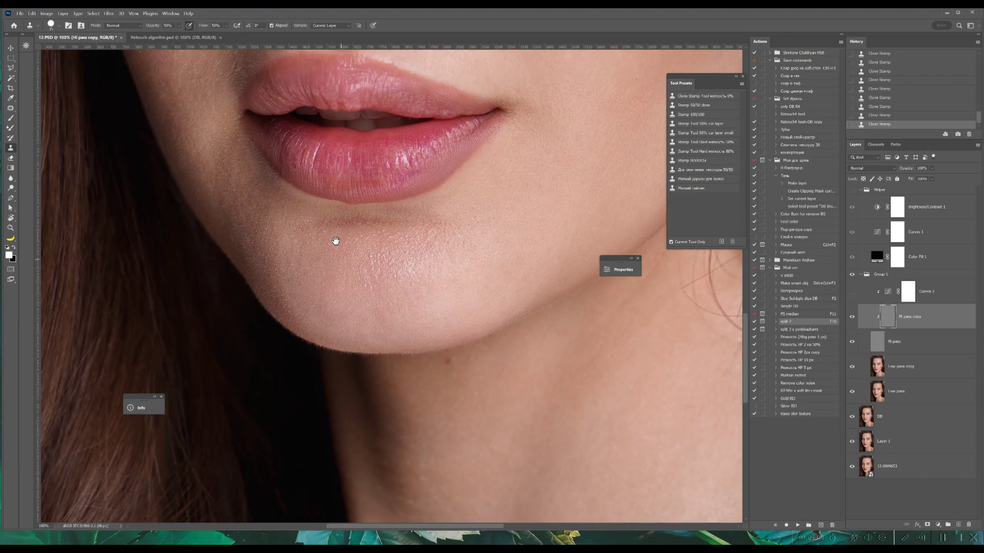
pyautogui.press('r')
pyautogui.moveTo(333, 237); pyautogui.dragTo(369, 248)
pyautogui.moveTo(291, 349); pyautogui.dragTo(312, 290)
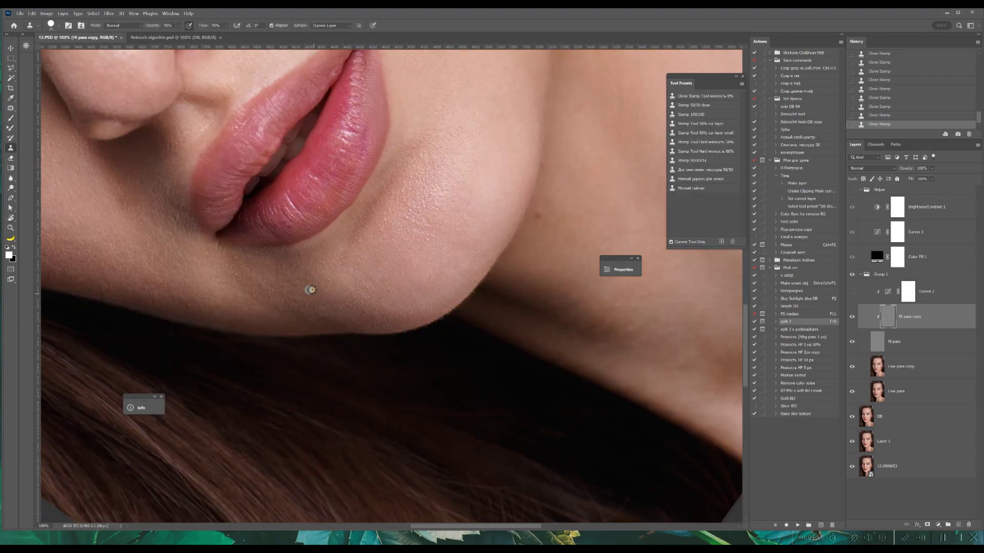
pyautogui.press('r')
pyautogui.press('Escape')
pyautogui.scroll(3, 333, 285)
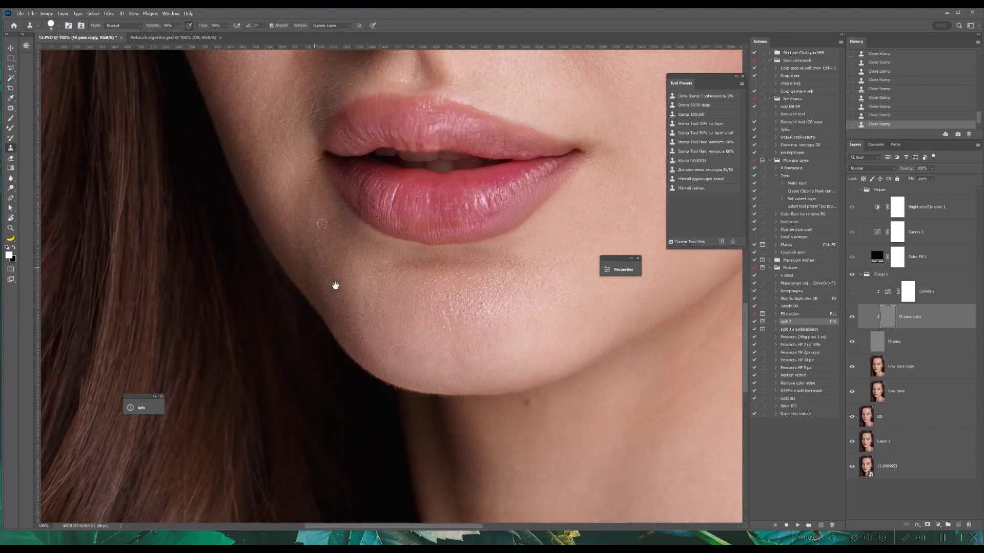
# - Soften the texture above the upper lip, on the shadowed cheek and up towards the forehead, and save the document
pyautogui.scroll(2, 318, 233)
pyautogui.hscroll(-1, 318, 233)
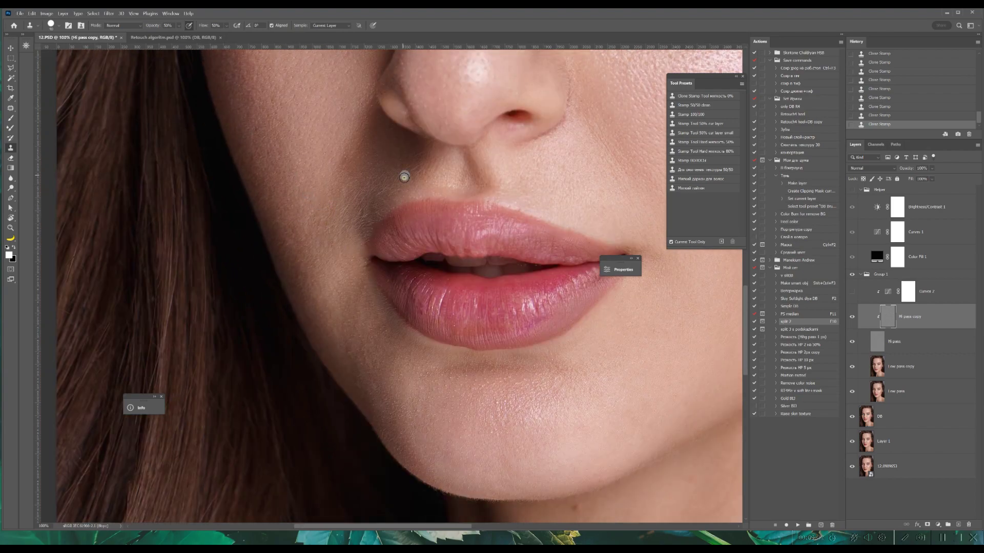
pyautogui.scroll(2, 318, 264)
pyautogui.scroll(5, 287, 215)
pyautogui.hscroll(2, 287, 215)
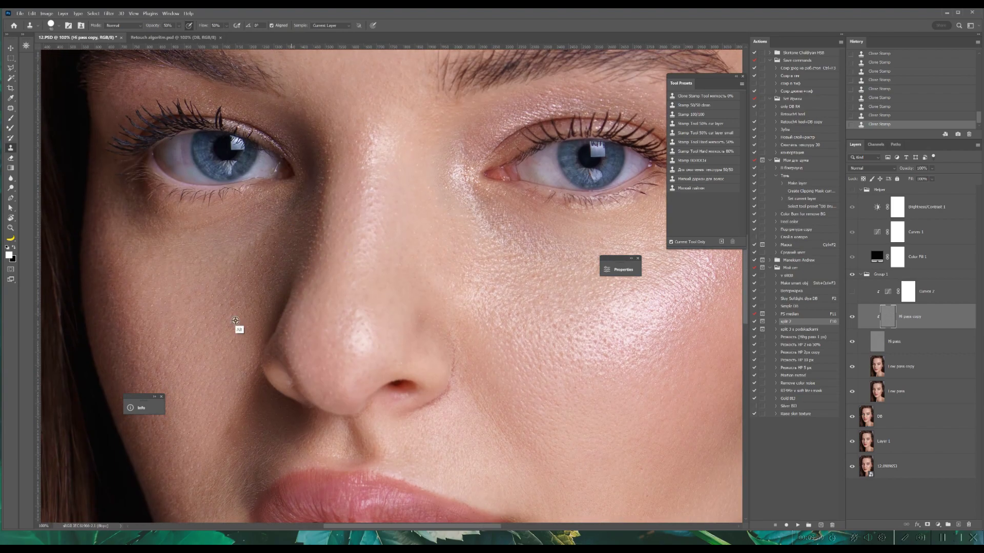
pyautogui.scroll(5, 270, 345)
pyautogui.hotkey('ctrl', '0')
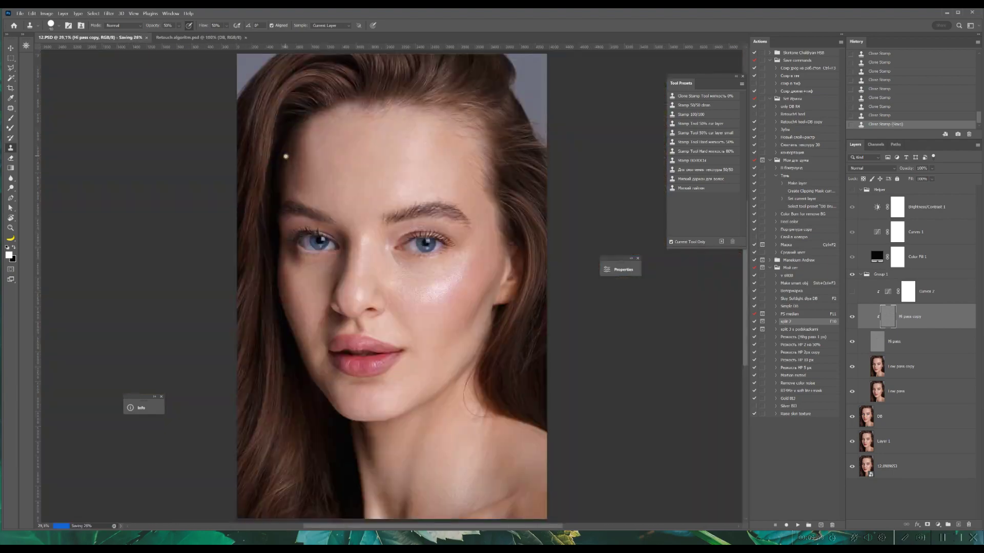
# - Save the document and clone clean skin texture beside the outer corner of the lit eye on the Hi pass copy layer
pyautogui.hotkey('ctrl', 's')
pyautogui.scroll(4, 404, 282)
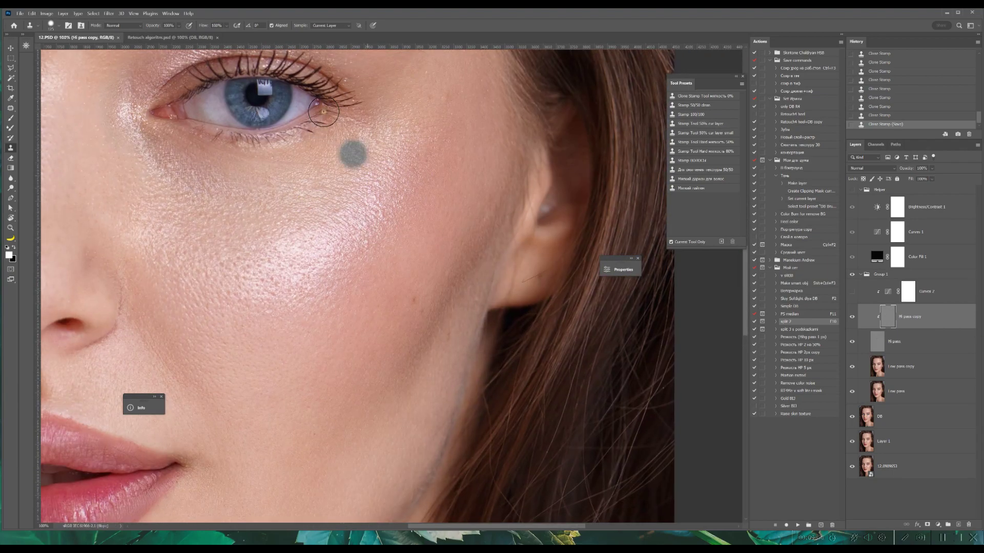
pyautogui.click(351, 154)
pyautogui.click(390, 207)
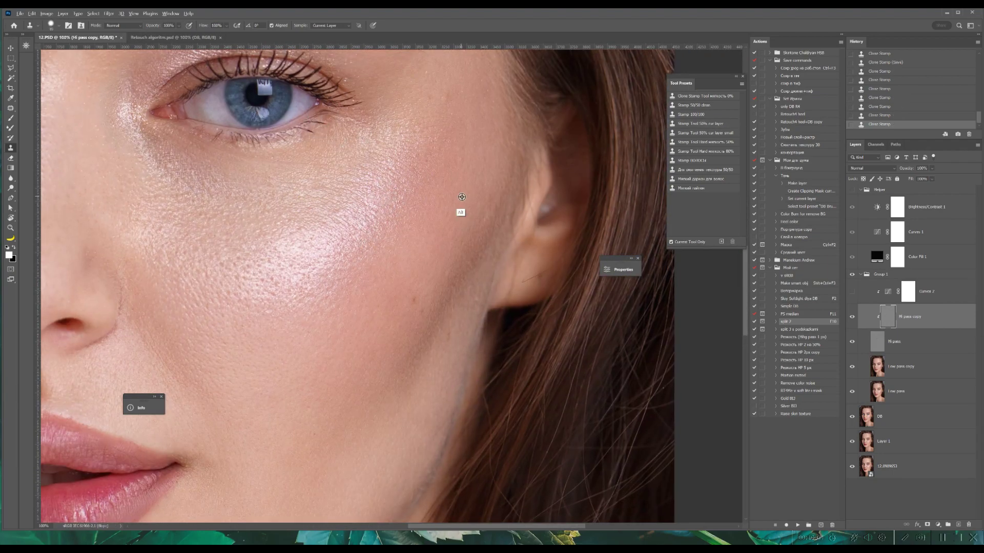
# - Soften the texture around the nose and along the nasolabial fold with the 50/50 texture-softening Clone Stamp preset
pyautogui.scroll(-3, 479, 159)
pyautogui.hscroll(-3, 478, 159)
pyautogui.click(711, 171)
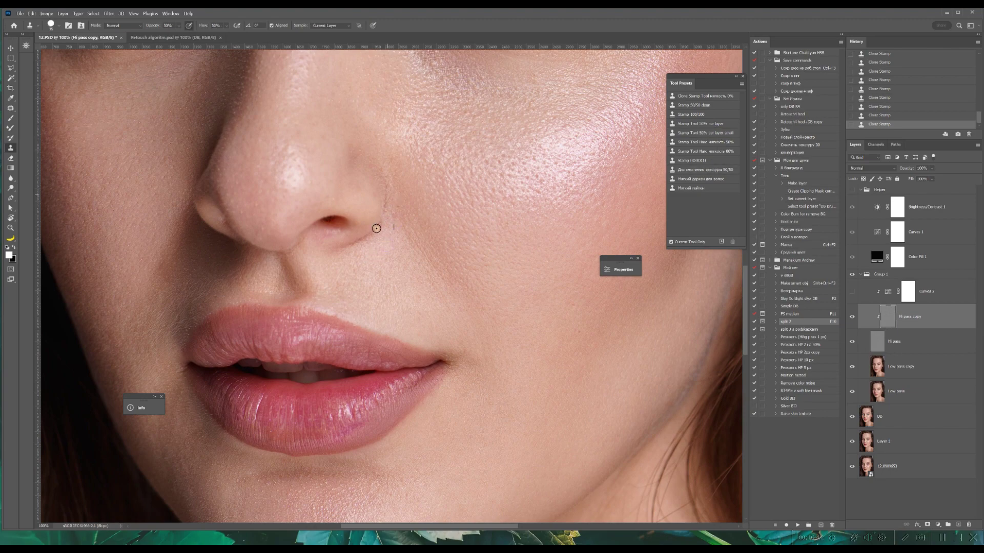
pyautogui.scroll(-3, 410, 183)
pyautogui.hscroll(-3, 410, 183)
pyautogui.scroll(3, 345, 144)
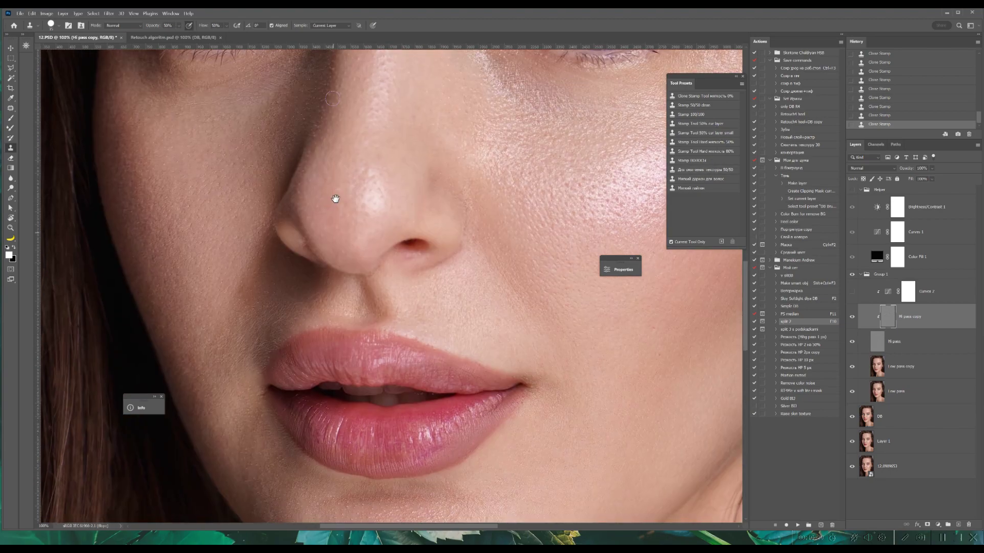
pyautogui.scroll(-1, 276, 277)
pyautogui.scroll(5, 340, 257)
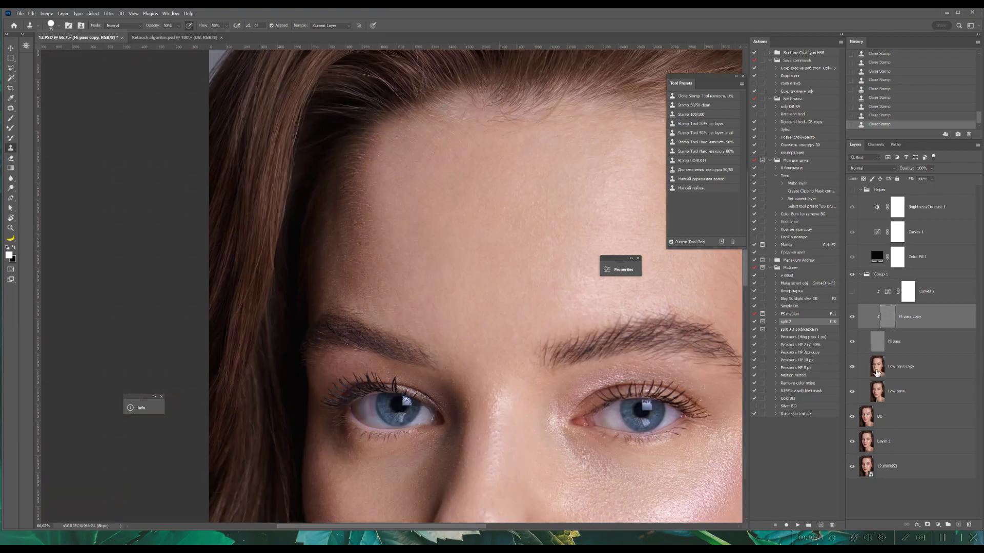
# - Isolate the Low pass copy layer, make it active and switch to the Spot Healing Brush
pyautogui.keyDown('alt'); pyautogui.click(851, 367); pyautogui.keyUp('alt')
pyautogui.hotkey('ctrl', '0')
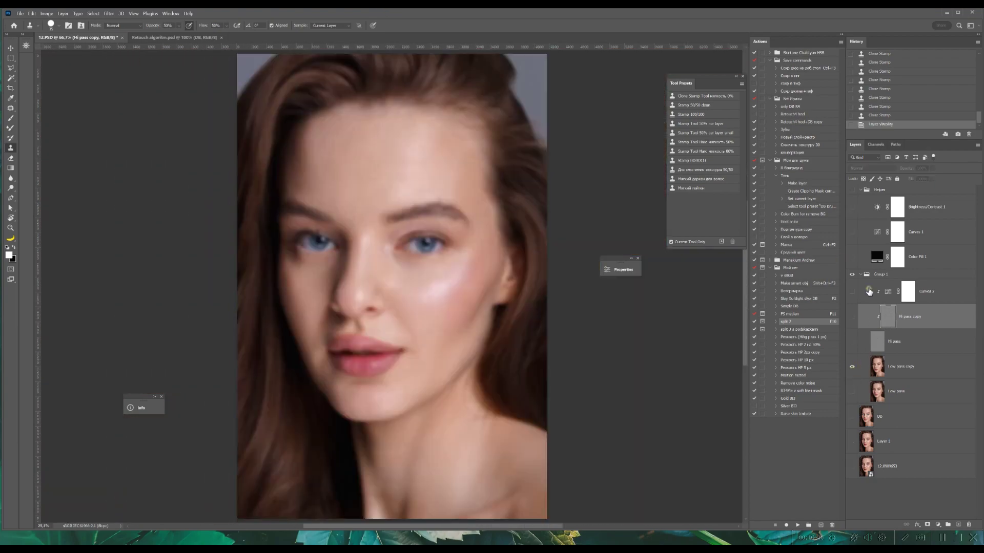
pyautogui.click(877, 367)
pyautogui.press('j')
pyautogui.hotkey('shift', 'j')
pyautogui.hotkey('ctrl', '+')
pyautogui.hotkey('ctrl', '+')
pyautogui.hotkey('ctrl', '+')
pyautogui.hotkey('ctrl', '+')
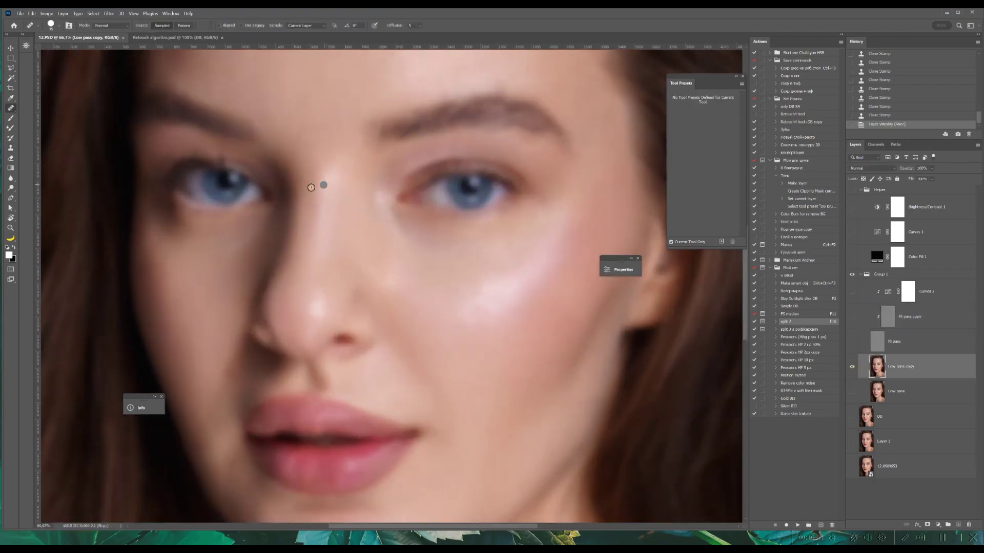
pyautogui.hotkey('shift', 'j')
# - Turn on the Helper group layers and heal uneven tonal patches on the forehead and face of the Low pass copy layer
pyautogui.hotkey('ctrl', '-')
pyautogui.scroll(4, 421, 278)
pyautogui.moveTo(421, 278); pyautogui.dragTo(414, 279)
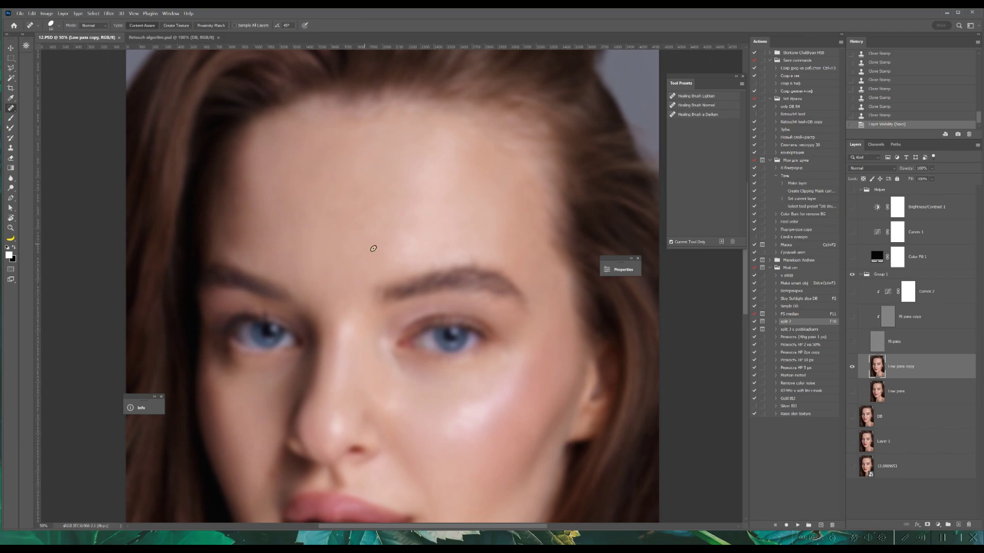
pyautogui.moveTo(373, 248); pyautogui.dragTo(357, 112)
pyautogui.moveTo(852, 190); pyautogui.dragTo(852, 257)
pyautogui.moveTo(405, 133); pyautogui.dragTo(404, 212)
pyautogui.click(366, 166)
pyautogui.scroll(-8, 483, 200)
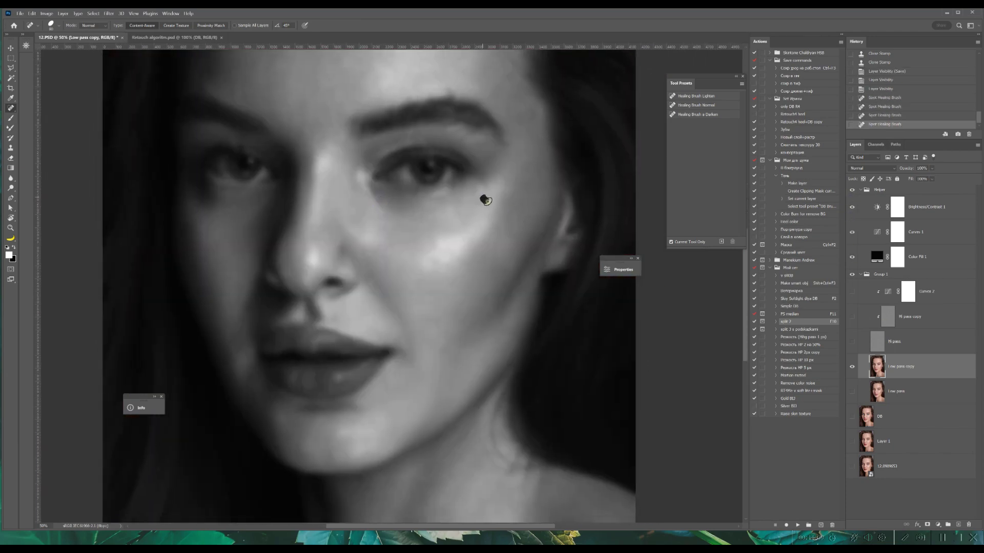
# - Show the frequency separation layers again with the Helper group hidden, fit the image to the window and save
pyautogui.keyDown('alt'); pyautogui.click(852, 366); pyautogui.keyUp('alt')
pyautogui.moveTo(854, 365); pyautogui.dragTo(852, 391)
pyautogui.hotkey('ctrl', '0')
pyautogui.hotkey('ctrl', 's')
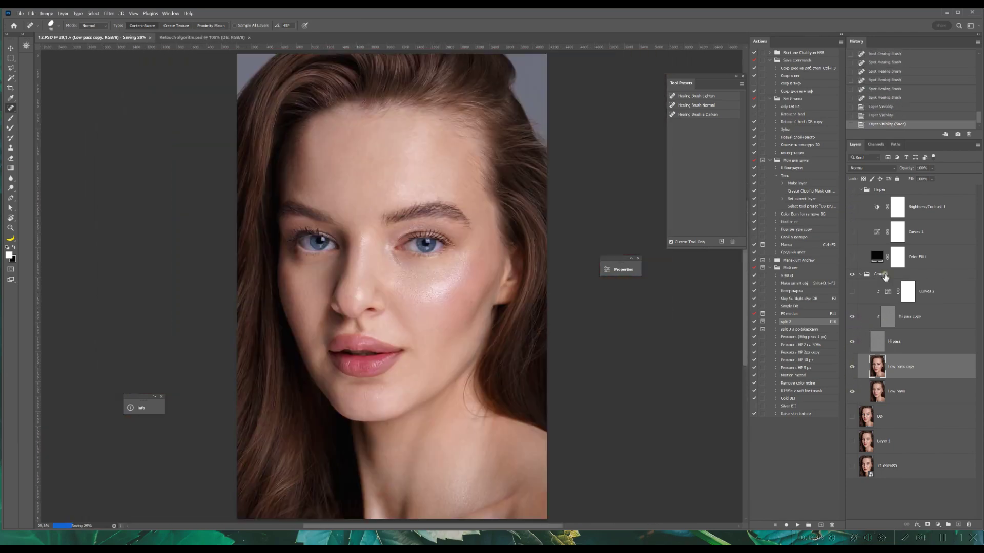
# - Blend tonal transitions on the forehead and face with the Moist light mix Mixer Brush preset, comparing with the Low pass copy layer hidden
pyautogui.press('b')
pyautogui.click(704, 125)
pyautogui.press('[')
pyautogui.press('[')
pyautogui.moveTo(302, 154)
pyautogui.mouseDown()
pyautogui.moveTo(290, 167)
pyautogui.moveTo(314, 161)
pyautogui.mouseUp()
pyautogui.moveTo(419, 365); pyautogui.dragTo(402, 321)
pyautogui.moveTo(294, 96); pyautogui.dragTo(286, 93)
pyautogui.moveTo(444, 125); pyautogui.dragTo(444, 157)
pyautogui.click(852, 368)
pyautogui.click(852, 368)
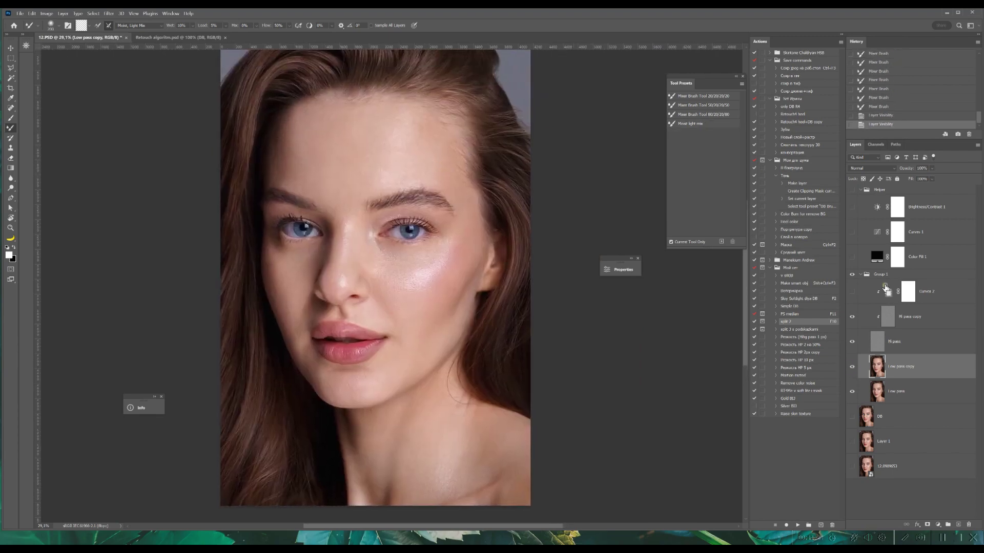
# - Smooth the remaining tones around the nose, mouth corner and ear with the Mixer Brush, adjusting the brush size to each area
pyautogui.moveTo(219, 115); pyautogui.dragTo(235, 129)
pyautogui.moveTo(297, 181); pyautogui.dragTo(301, 189)
pyautogui.moveTo(342, 256); pyautogui.dragTo(345, 263)
pyautogui.moveTo(374, 324); pyautogui.dragTo(377, 329)
pyautogui.press(']')
pyautogui.press(']')
pyautogui.moveTo(489, 236); pyautogui.dragTo(497, 236)
pyautogui.press('[')
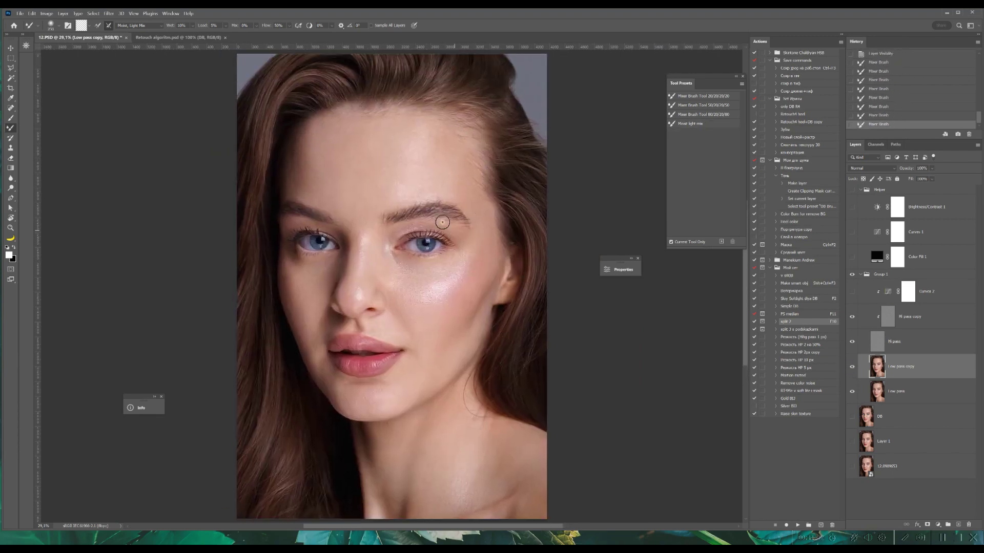
# - Clone out small flaws on the lit cheek and beside the eye on the Hi pass copy layer with the Clone Stamp
pyautogui.click(917, 317)
pyautogui.hotkey('ctrl', '+')
pyautogui.hotkey('ctrl', '+')
pyautogui.hotkey('ctrl', '+')
pyautogui.press('s')
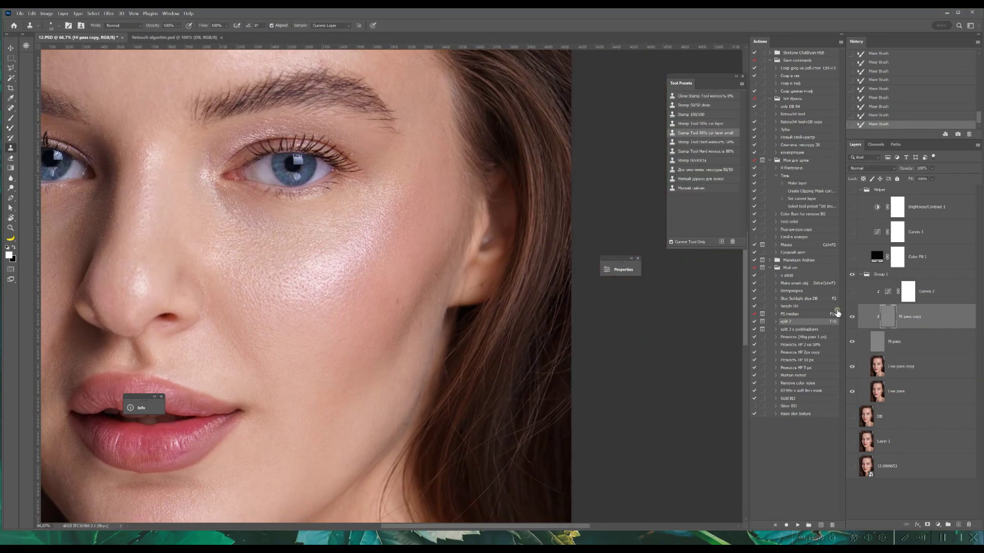
pyautogui.click(853, 292)
pyautogui.click(852, 291)
pyautogui.moveTo(428, 179); pyautogui.dragTo(429, 204)
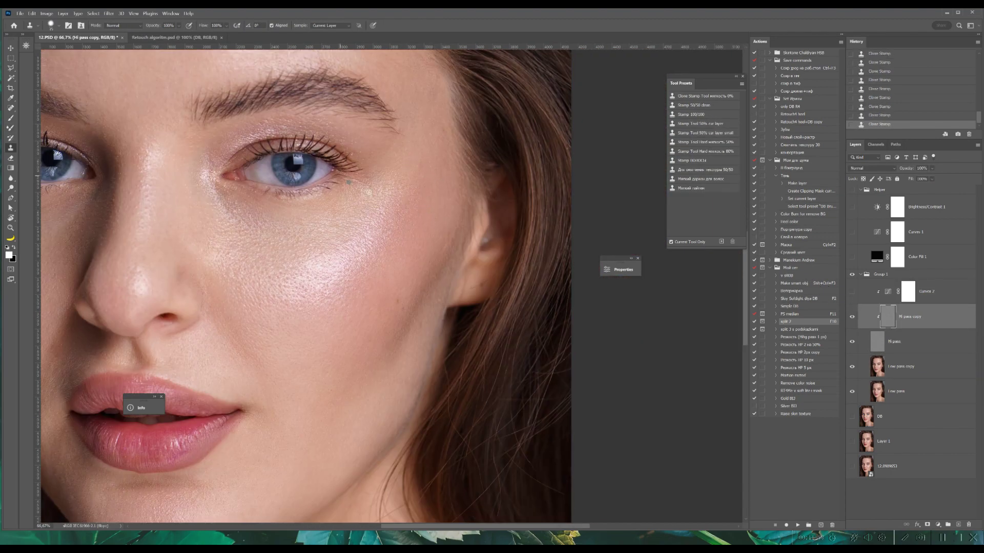
pyautogui.hscroll(-3, 368, 192)
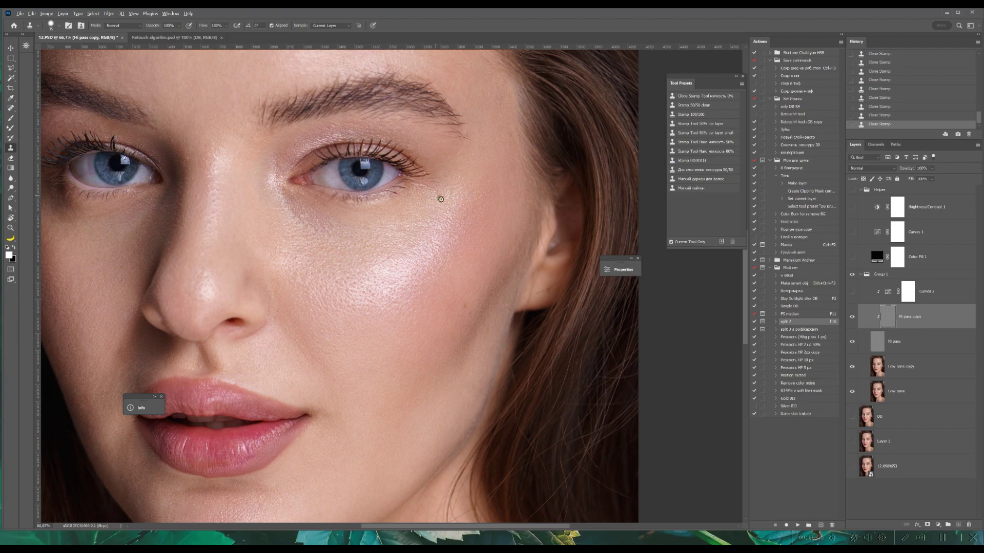
# - Patch small texture flaws around the eyes on the Hi pass copy layer with the Patch Tool
pyautogui.hscroll(-5, 441, 199)
pyautogui.scroll(3, 314, 287)
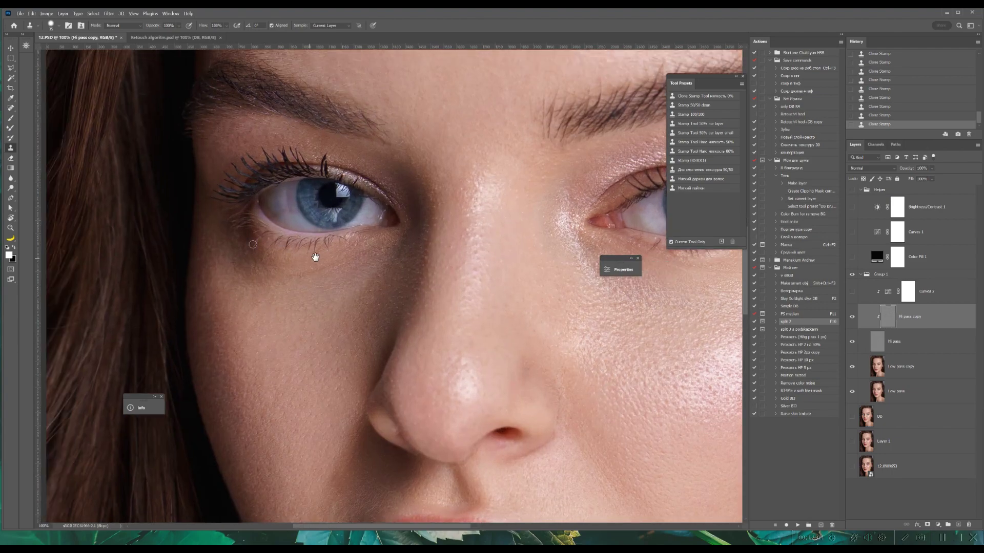
pyautogui.hotkey('ctrl', 'z')
pyautogui.hotkey('ctrl', 'z')
pyautogui.press('j')
pyautogui.hotkey('ctrl', 'shift', 'z')
pyautogui.hotkey('ctrl', 'shift', 'z')
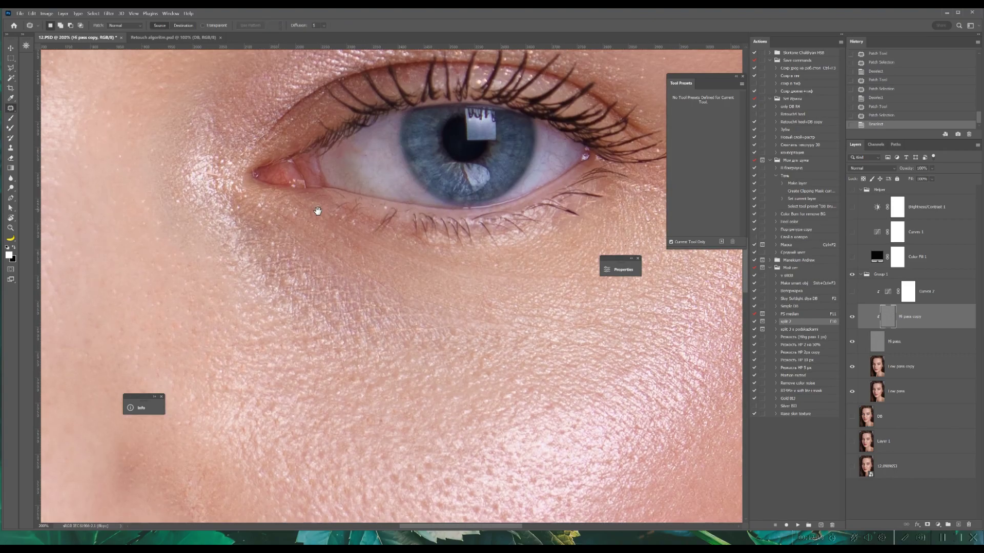
pyautogui.moveTo(317, 212); pyautogui.dragTo(261, 211)
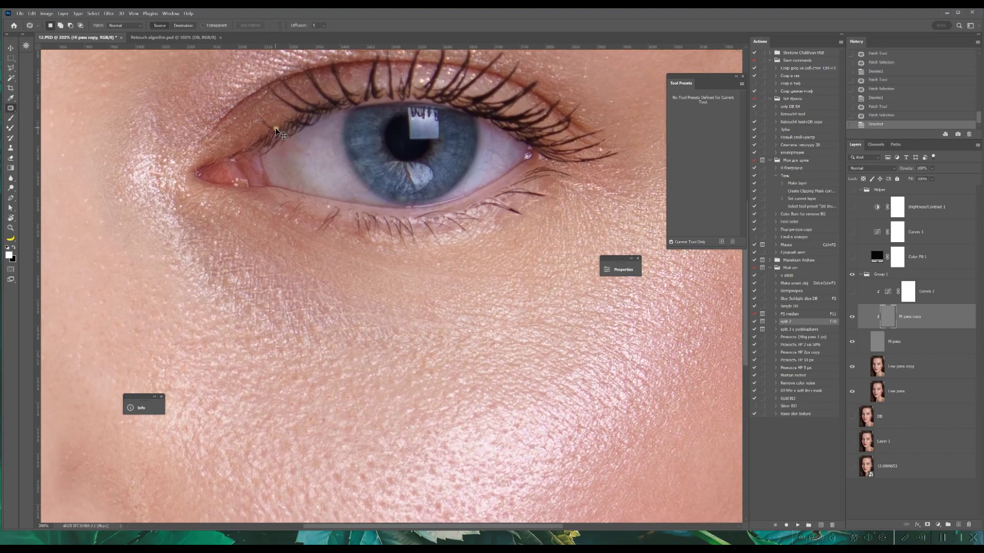
pyautogui.hotkey('ctrl', '0')
# - Clone out texture flaws around the lips and chin on the Hi pass copy layer, and save the document
pyautogui.click(848, 298)
pyautogui.press('s')
pyautogui.scroll(3, 341, 195)
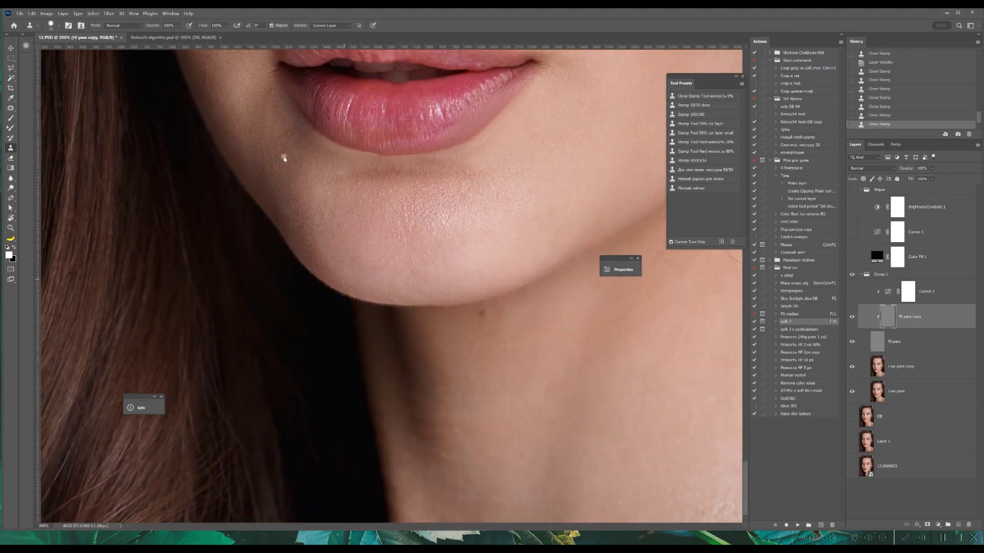
pyautogui.hotkey('ctrl', 's')
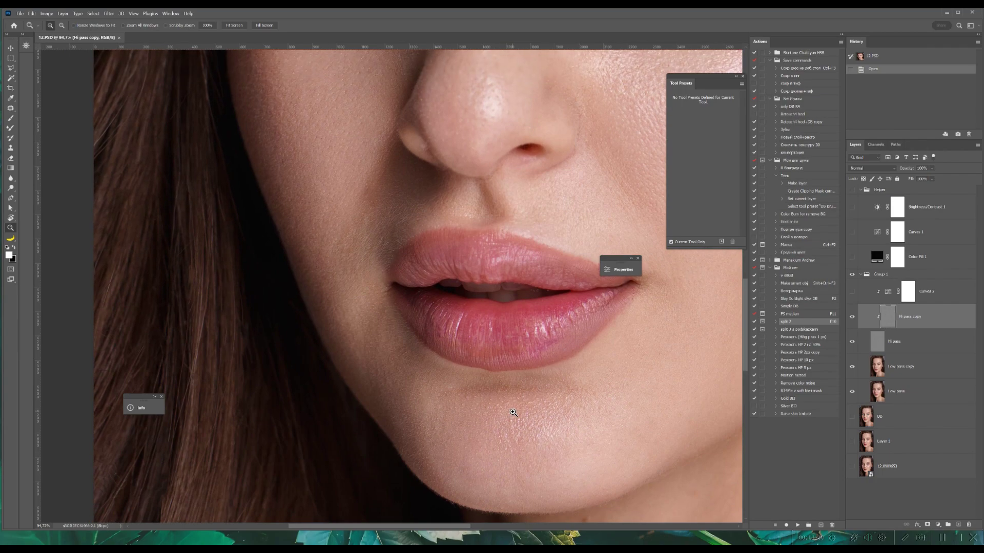
# - Compare the image with and without the Hi pass copy layer, and erase its retouching beside the shadowed mouth corner
pyautogui.click(852, 316)
pyautogui.click(852, 317)
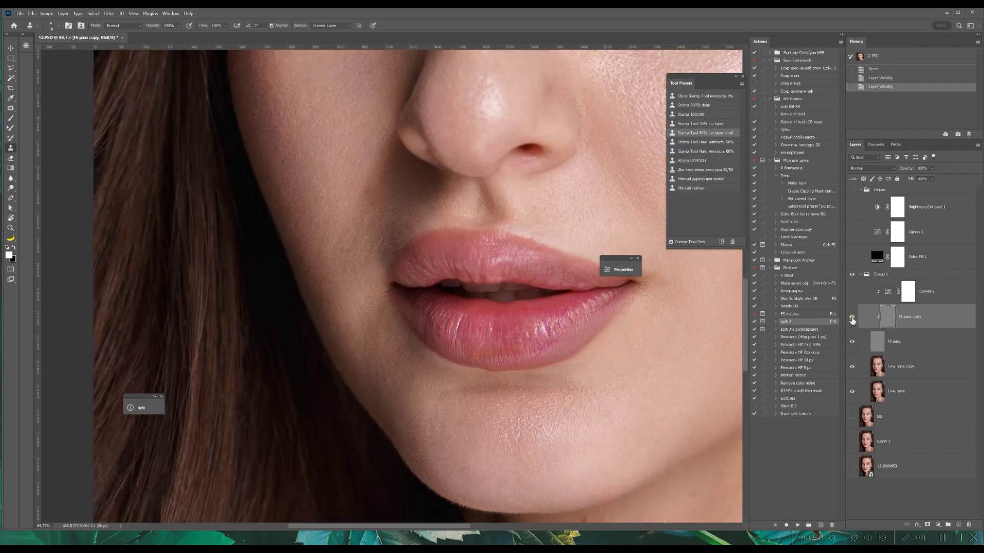
pyautogui.click(852, 317)
pyautogui.press('e')
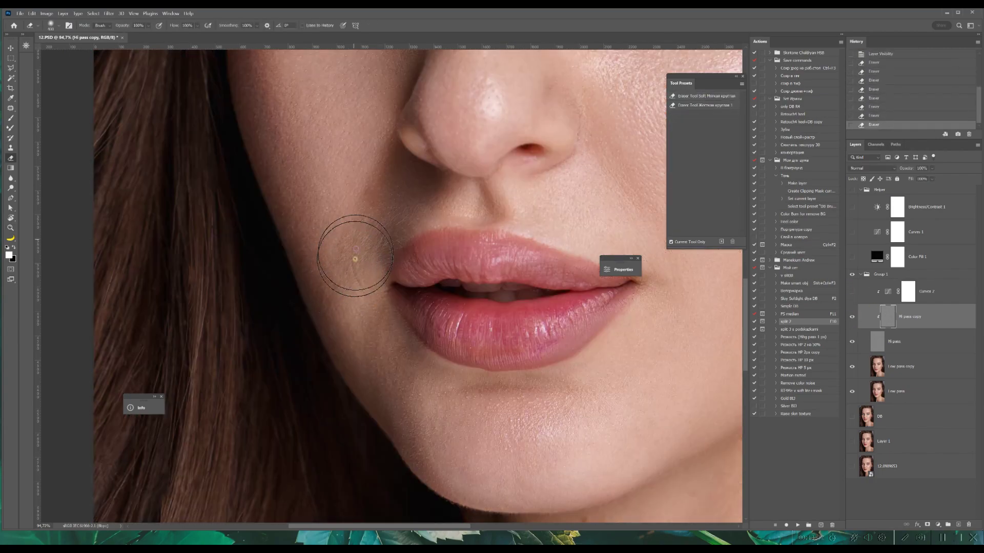
# - Release the Curves 2 clipping mask, merge a duplicate of Hi pass with Hi pass copy, and clip the merged layer to Hi pass
pyautogui.click(901, 366)
pyautogui.click(926, 292)
pyautogui.hotkey('ctrl', 'alt', 'g')
pyautogui.click(912, 340)
pyautogui.hotkey('ctrl', 'j')
pyautogui.hotkey('ctrl', 'e')
pyautogui.hotkey('ctrl', 'alt', 'g')
# - Clone out the crease beside the shadowed mouth corner with the Stamp Tool 50% cur layer small preset
pyautogui.press('s')
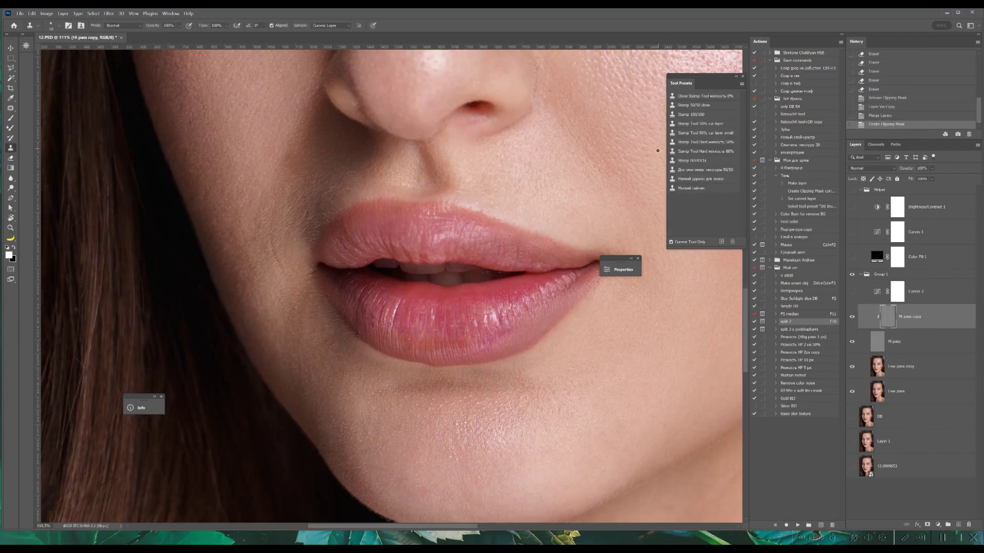
pyautogui.click(702, 133)
pyautogui.click(290, 275)
pyautogui.click(288, 279)
pyautogui.click(285, 282)
pyautogui.click(280, 272)
pyautogui.click(269, 256)
pyautogui.click(258, 240)
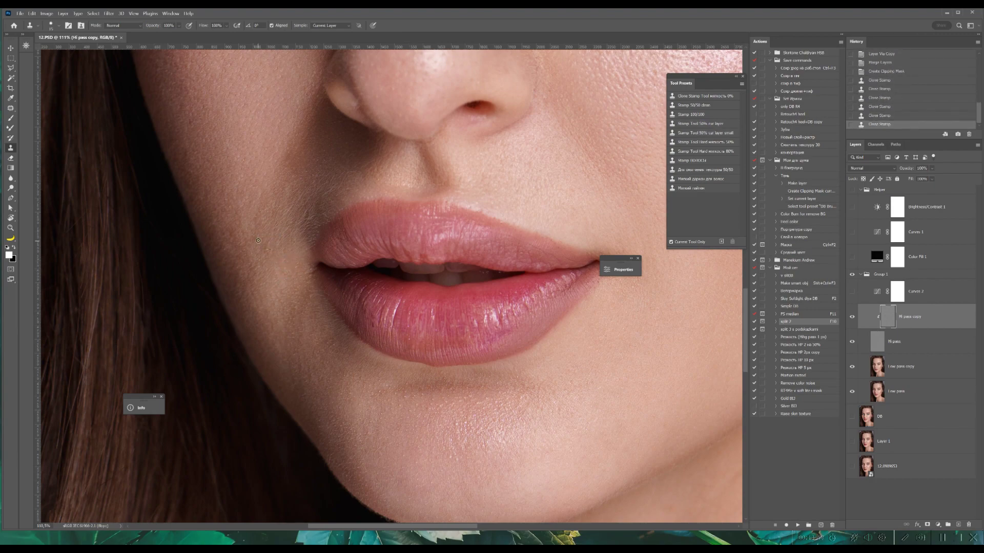
# - Clean up the texture on the shadowed lower cheek and the lips with the Clone Stamp, and save the document
pyautogui.moveTo(301, 198); pyautogui.dragTo(298, 250)
pyautogui.moveTo(237, 262); pyautogui.dragTo(193, 202)
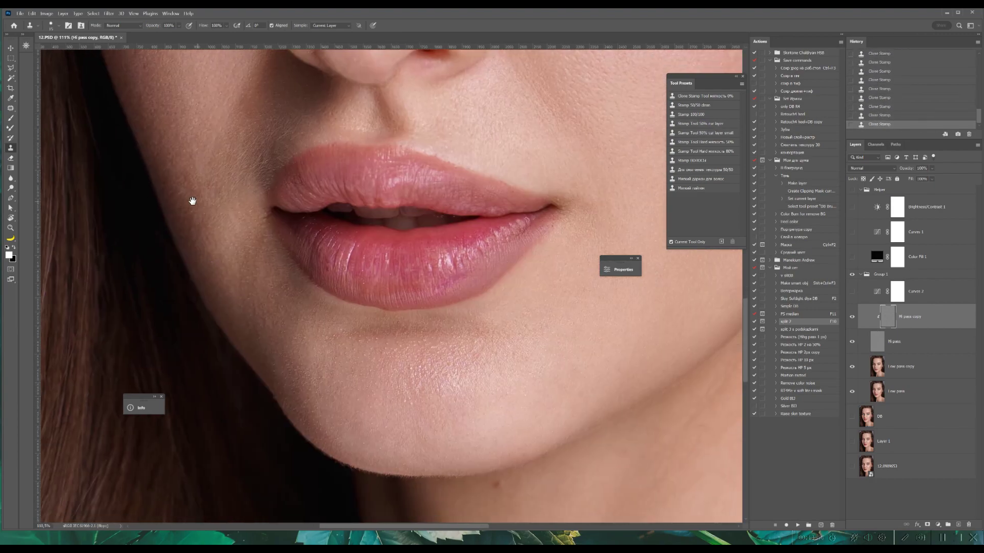
pyautogui.hotkey('ctrl', '+')
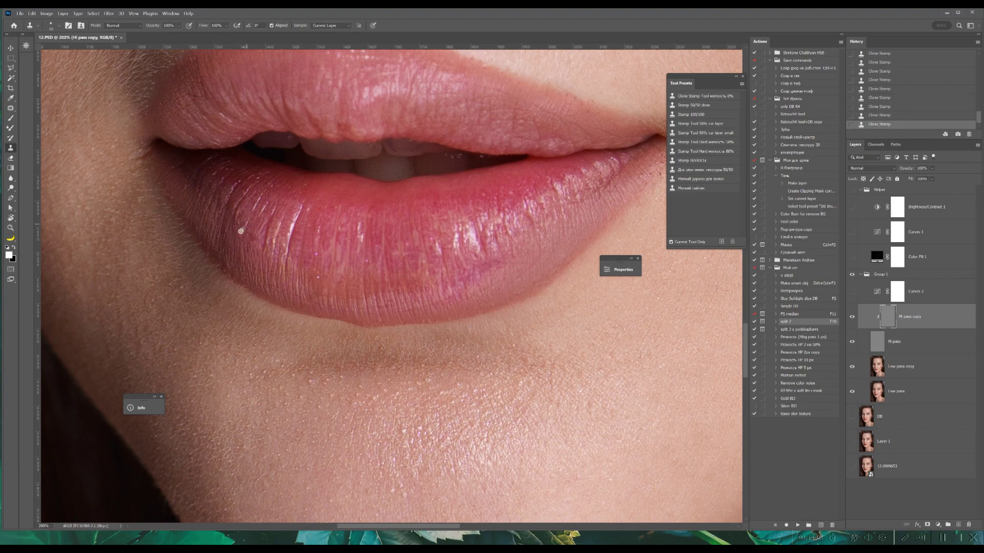
pyautogui.scroll(-5, 241, 231)
pyautogui.hotkey('ctrl', 's')
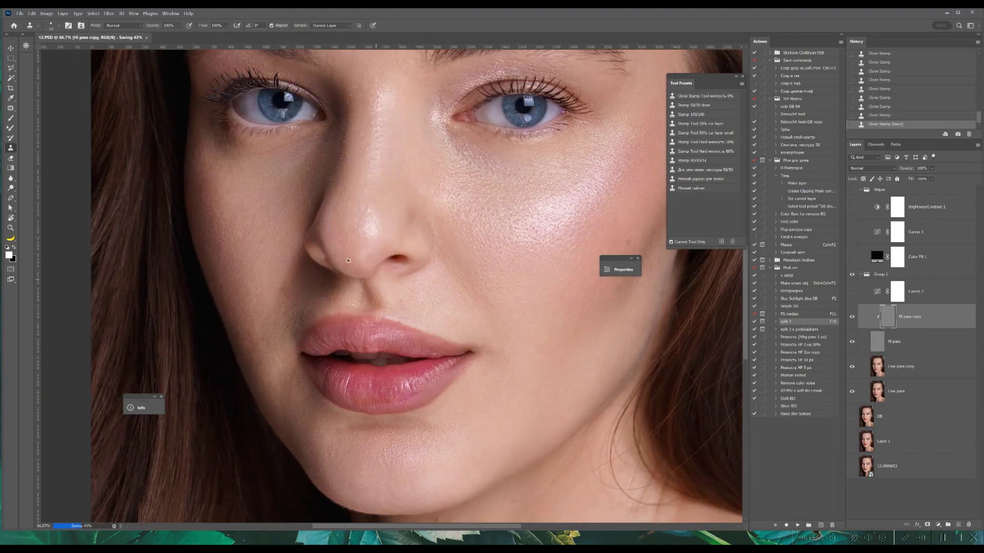
# - Clone out the remaining small texture flaws on the cheeks and across the face, and save the document
pyautogui.keyDown('alt'); pyautogui.click(236, 191); pyautogui.keyUp('alt')
pyautogui.click(236, 190)
pyautogui.moveTo(295, 146); pyautogui.dragTo(275, 272)
pyautogui.click(517, 216)
pyautogui.moveTo(417, 85)
pyautogui.mouseDown()
pyautogui.moveTo(423, 184)
pyautogui.moveTo(362, 272)
pyautogui.mouseUp()
pyautogui.click(437, 194)
pyautogui.hotkey('ctrl', '0')
pyautogui.hotkey('ctrl', 's')
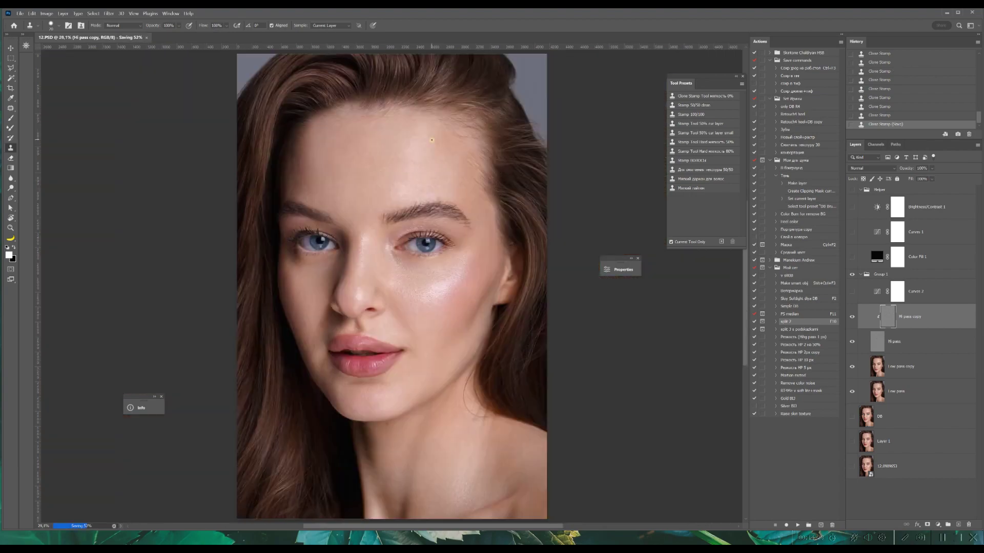
# - Compare the portrait with and without the Low pass copy layer
pyautogui.click(851, 366)
pyautogui.click(851, 366)
pyautogui.click(851, 366)
pyautogui.click(851, 367)
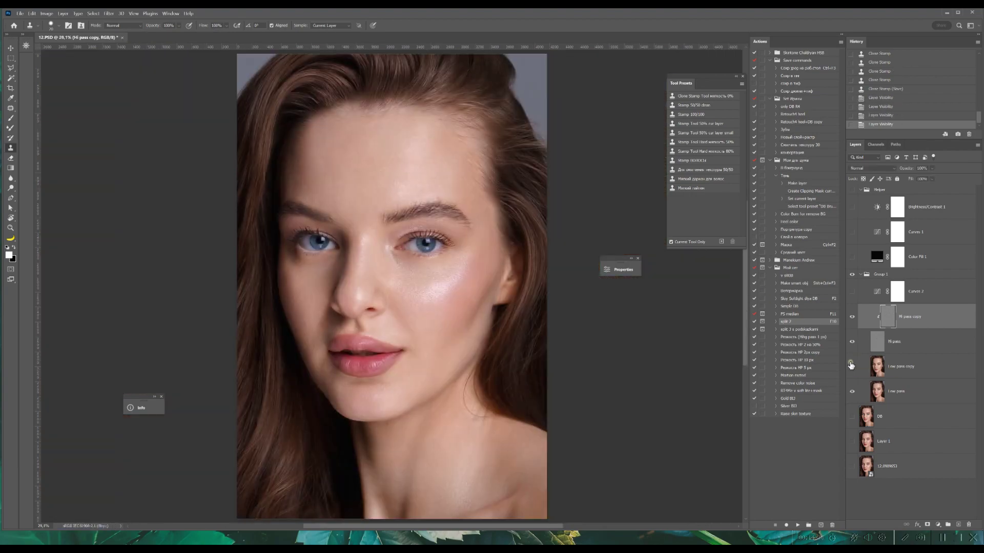
pyautogui.click(851, 367)
# - Blend the tones on the shadowed side of the face on the Low pass copy layer with the Moist light mix Mixer Brush preset
pyautogui.click(901, 367)
pyautogui.press('b')
pyautogui.click(691, 123)
pyautogui.hotkey('ctrl', '+')
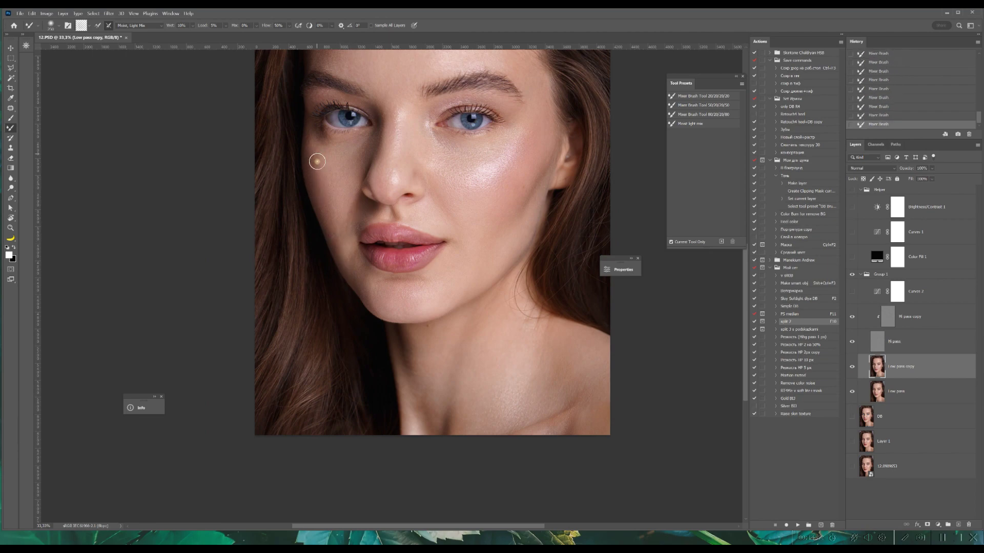
pyautogui.moveTo(348, 241); pyautogui.dragTo(342, 297)
pyautogui.press('[')
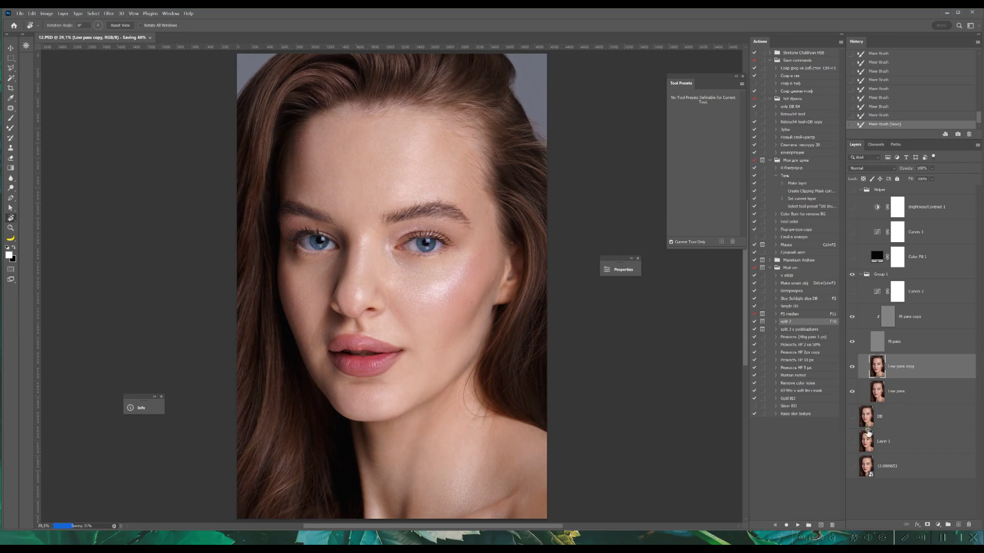
# - Compare the retouch with the original photo layer, make Layer 1 and DB visible again, and save the document
pyautogui.click(851, 467)
pyautogui.click(851, 468)
pyautogui.click(851, 468)
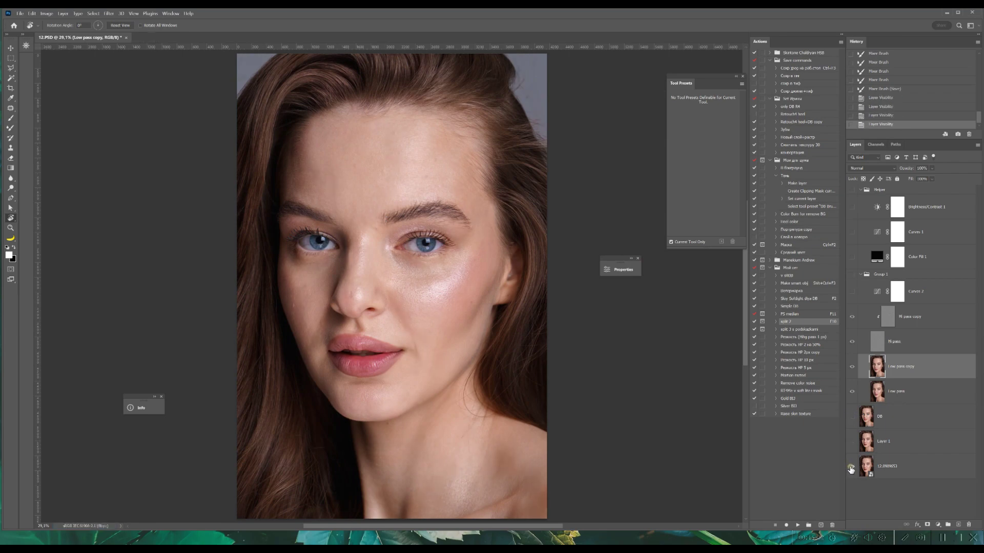
pyautogui.click(851, 468)
pyautogui.click(851, 468)
pyautogui.click(851, 444)
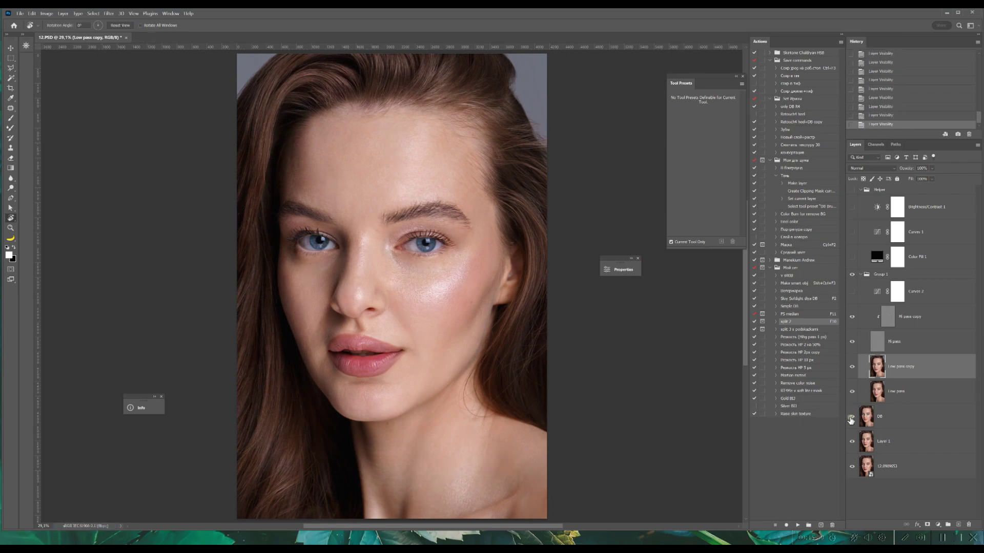
pyautogui.hotkey('ctrl', 's')
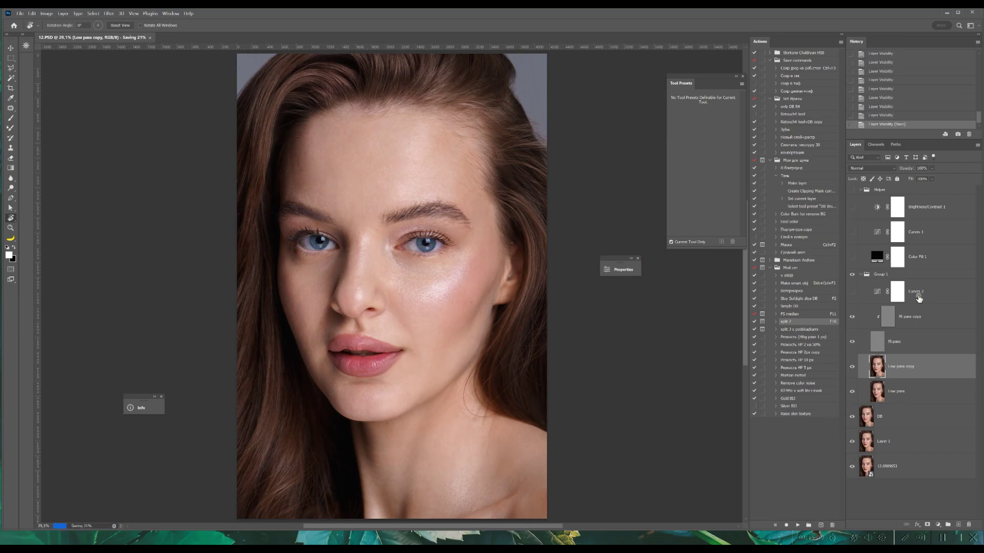
# - Collapse Group 1, turn on the Helper group and its layers, and duplicate Group 1
pyautogui.click(860, 275)
pyautogui.click(852, 190)
pyautogui.moveTo(852, 207); pyautogui.dragTo(852, 259)
pyautogui.hotkey('ctrl', 'j')
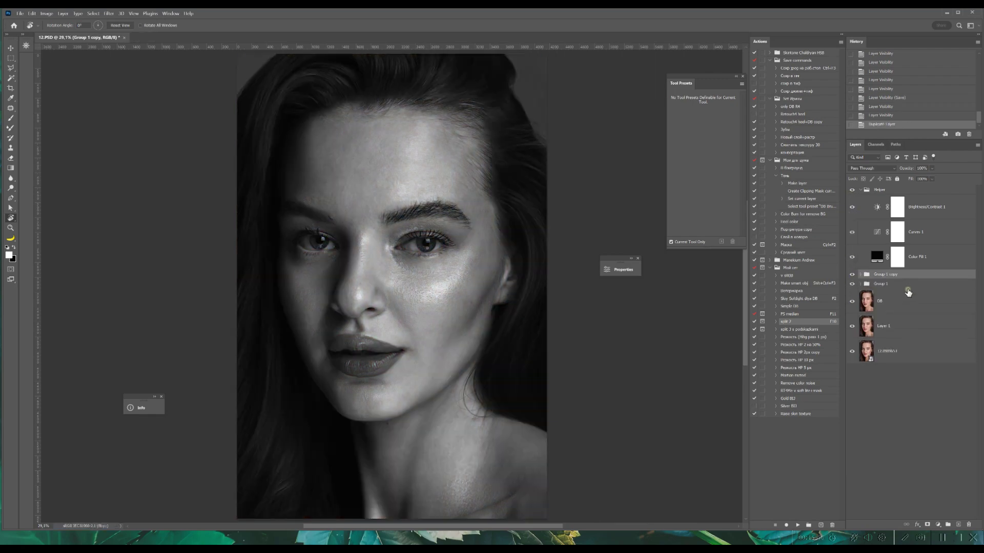
# - Merge Group 1 copy into a single layer and apply a Gaussian Blur with a radius of 10 pixels
pyautogui.hotkey('ctrl', 'e')
pyautogui.click(109, 13)
pyautogui.click(230, 110)
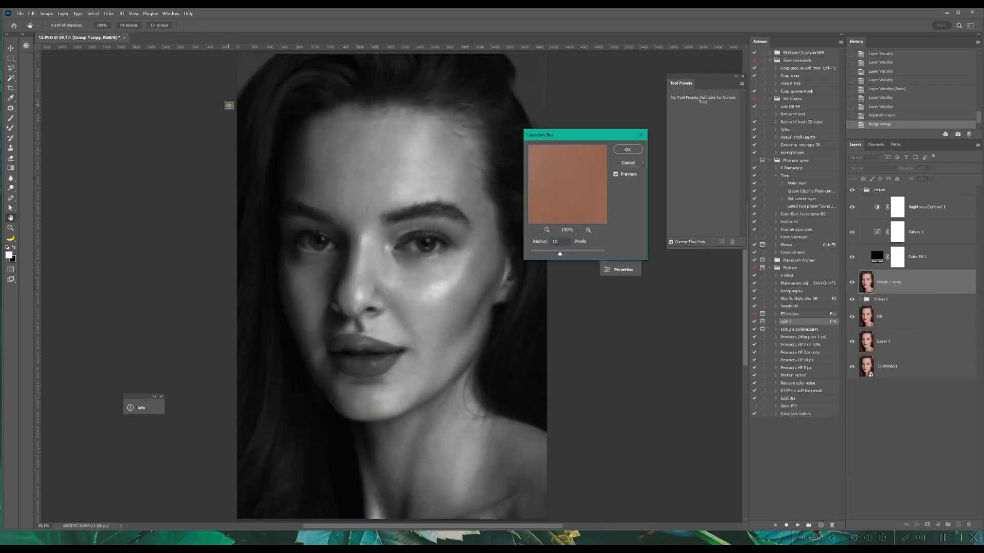
pyautogui.click(627, 149)
# - Darken the black-and-white preview with the Brightness/Contrast 1 helper layer
pyautogui.doubleClick(877, 207)
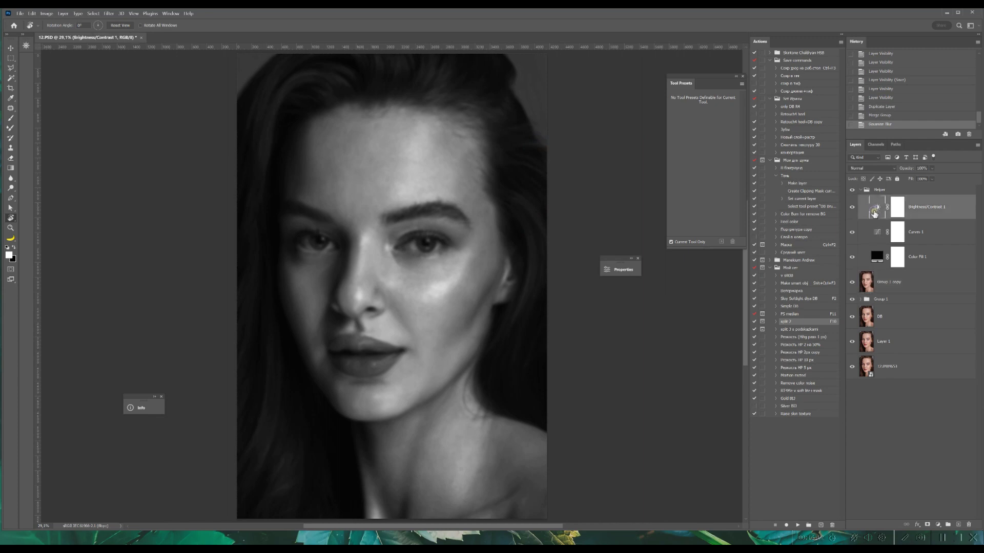
pyautogui.moveTo(579, 207); pyautogui.dragTo(573, 210)
# - Try a darker curve on Curves 1 with a hidden duplicate as backup, and replace it with the unchanged copy
pyautogui.click(877, 232)
pyautogui.hotkey('ctrl', 'j')
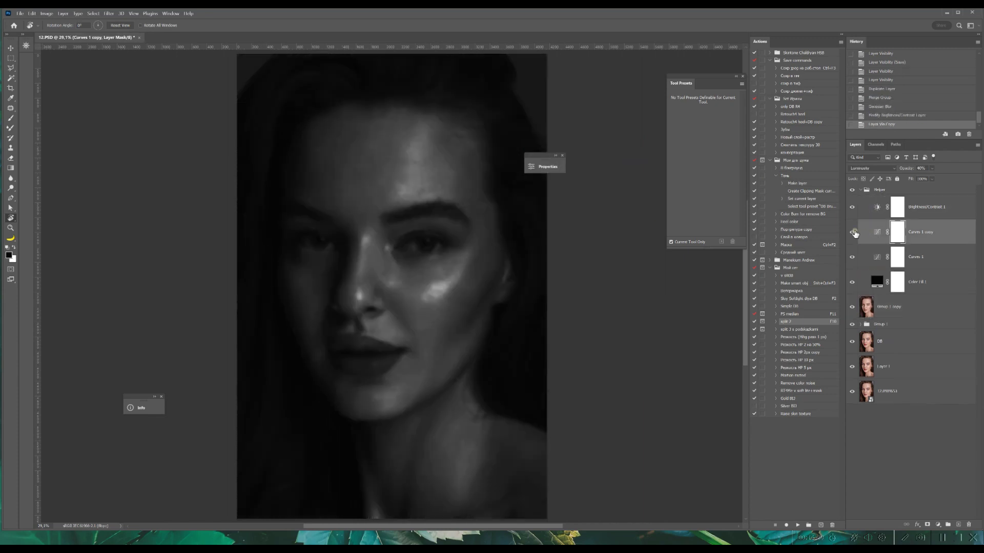
pyautogui.click(852, 232)
pyautogui.click(877, 259)
pyautogui.doubleClick(877, 259)
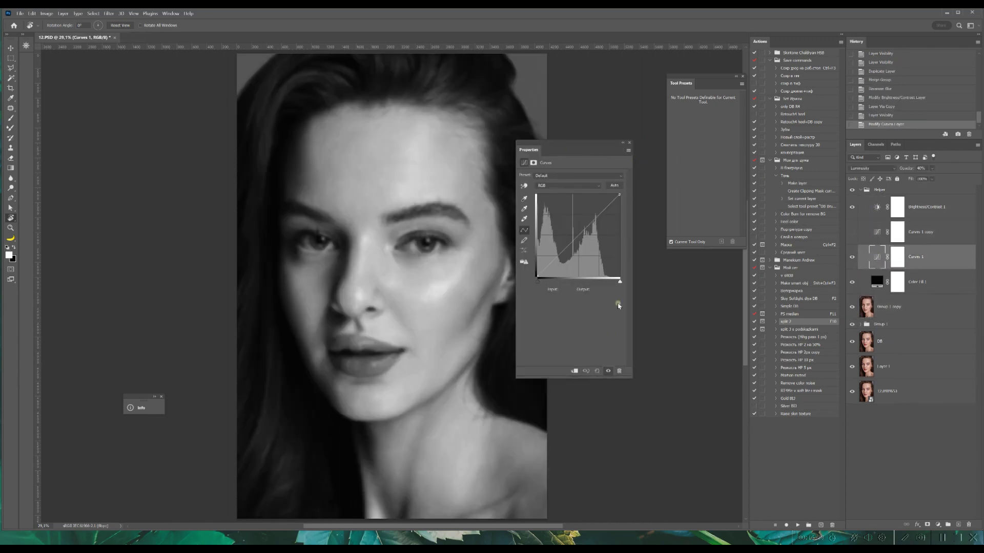
pyautogui.moveTo(537, 281); pyautogui.dragTo(574, 270)
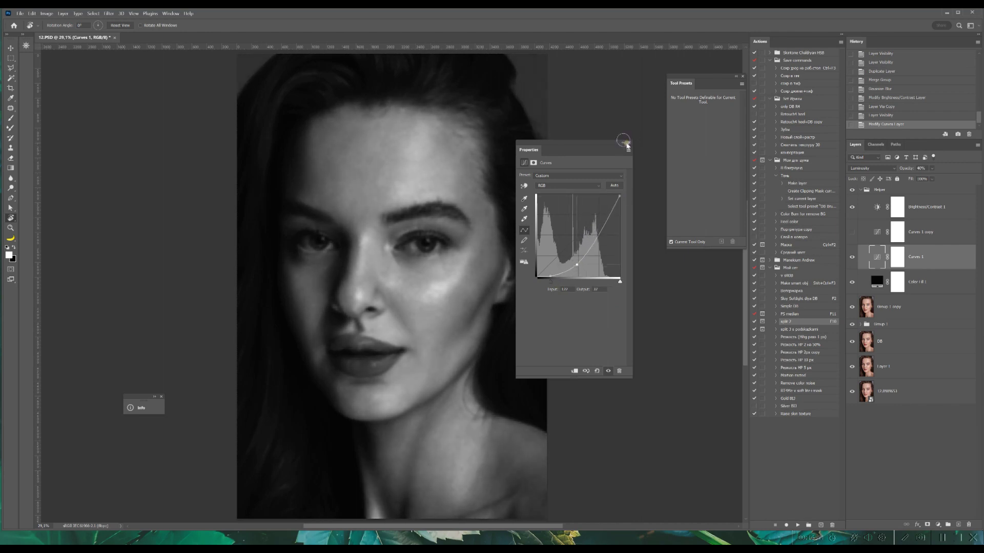
pyautogui.press('Delete')
pyautogui.click(852, 232)
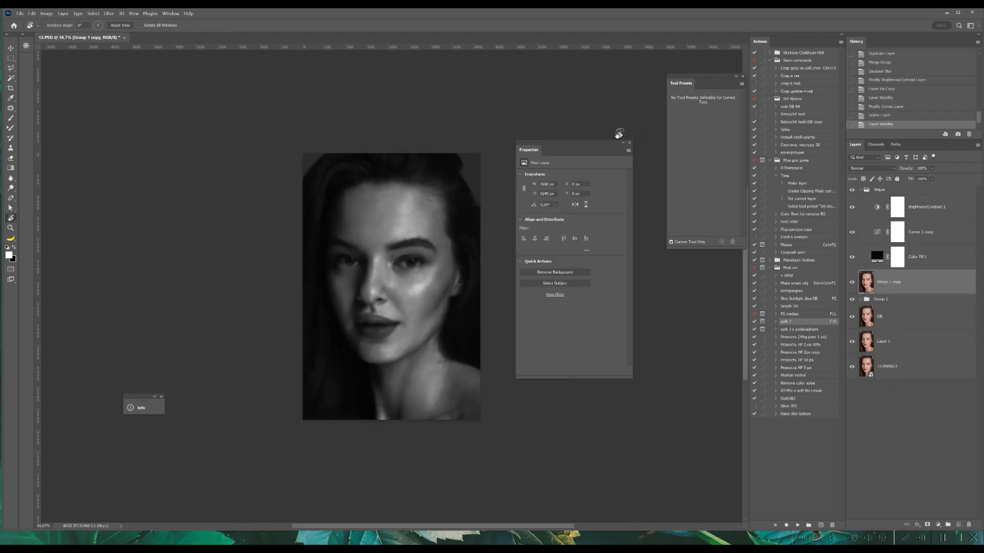
# - Add the DB group with its Burn and Dodge curves layers above Group 1 copy and take the Brush tool
pyautogui.click(624, 144)
pyautogui.hotkey('alt', '[')
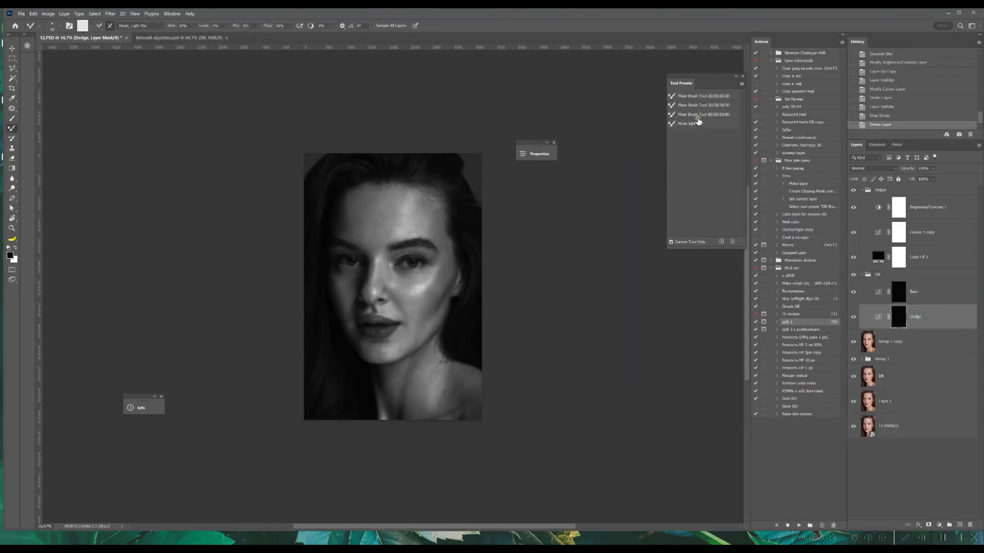
pyautogui.press('b')
# - Paint on the Burn layer's mask to darken uneven bright patches on the face
pyautogui.hotkey('ctrl', '=')
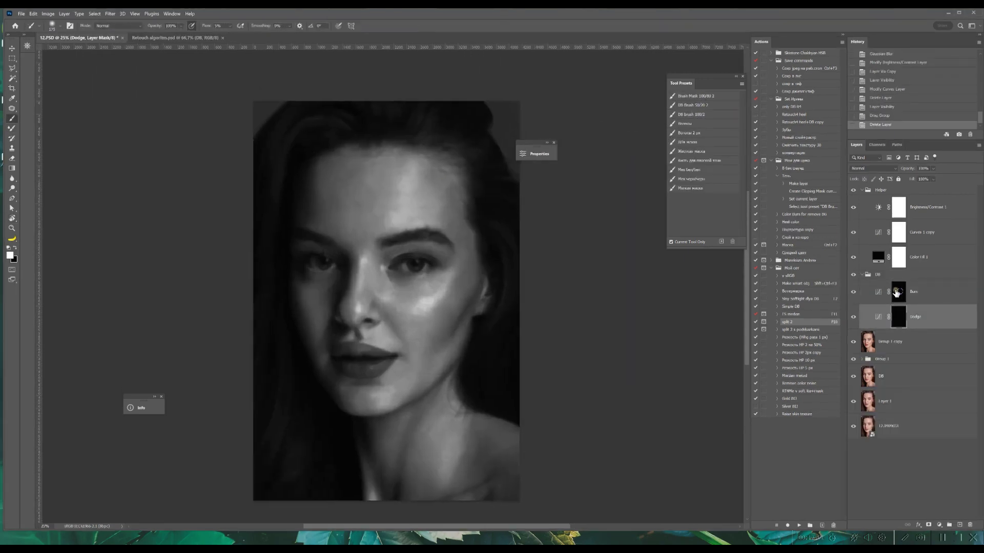
pyautogui.hotkey('alt', ']')
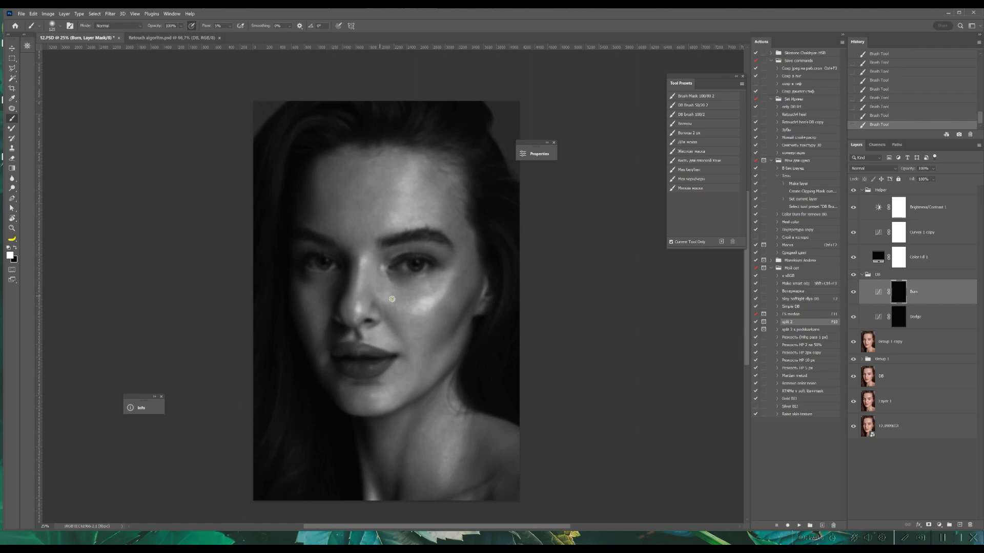
pyautogui.hotkey('ctrl', '=')
pyautogui.hotkey('ctrl', '=')
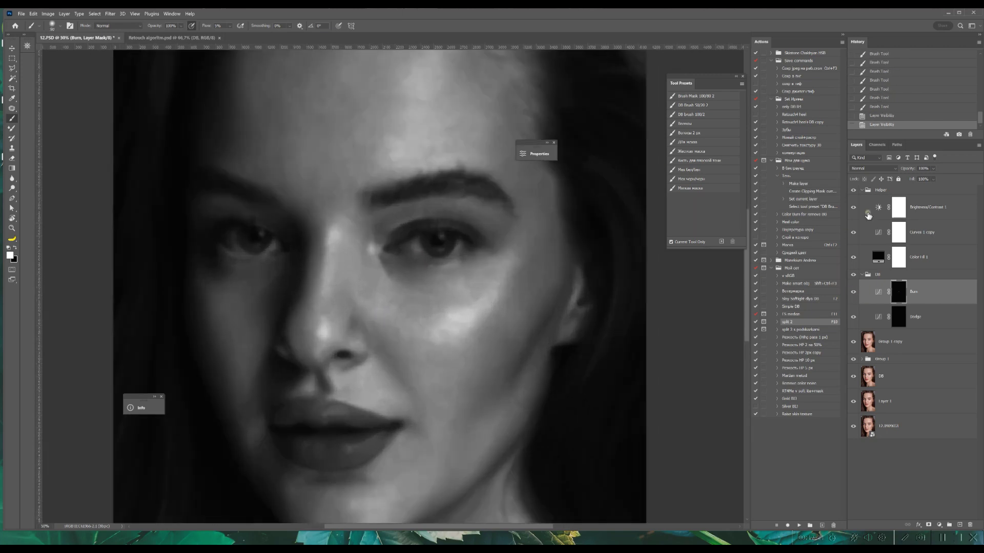
# - Paint on the Dodge layer's mask to lighten dark patches on the lit cheek, jaw and chin
pyautogui.hotkey('alt', '[')
pyautogui.moveTo(449, 231); pyautogui.dragTo(430, 246)
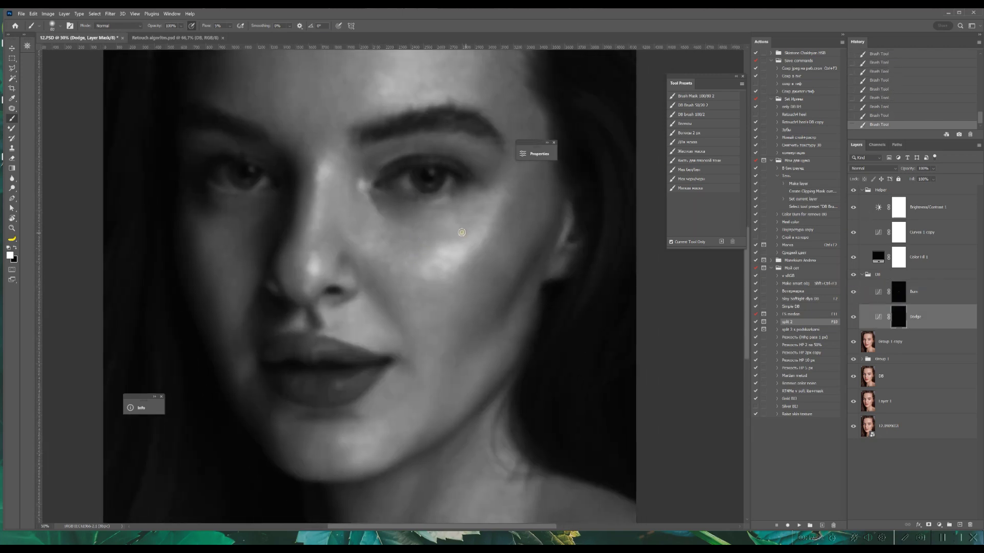
pyautogui.scroll(-3, 461, 232)
pyautogui.hscroll(2, 469, 280)
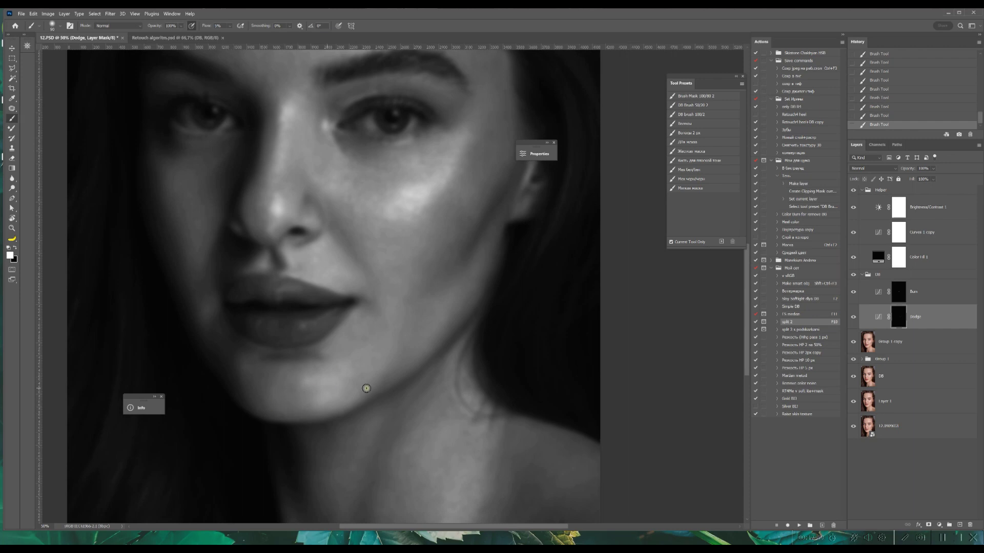
# - Compare the portrait with the DB group hidden and shown, and lighten dark patches on the forehead on the Dodge mask
pyautogui.scroll(3, 404, 241)
pyautogui.scroll(3, 343, 244)
pyautogui.click(853, 274)
pyautogui.click(852, 275)
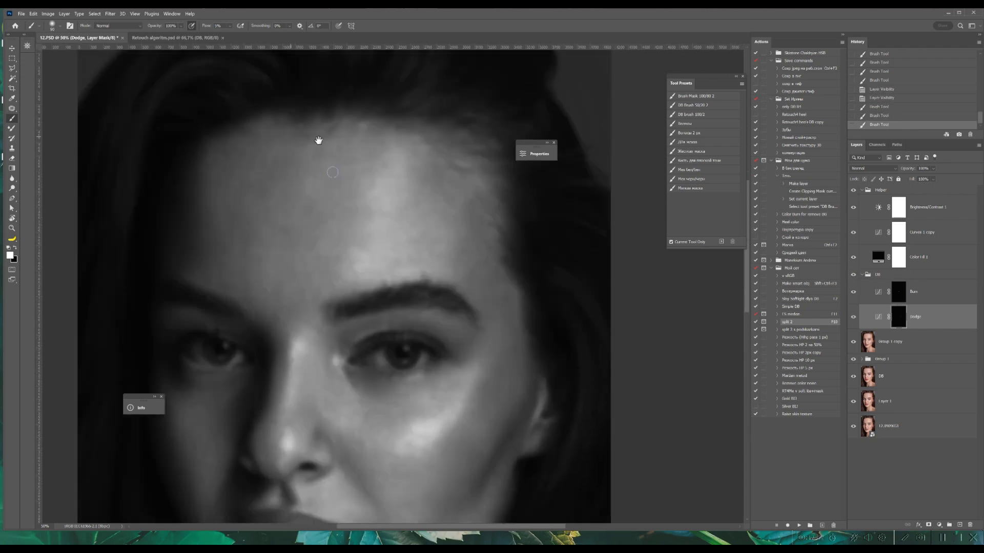
pyautogui.scroll(-1, 318, 139)
pyautogui.scroll(-1, 288, 81)
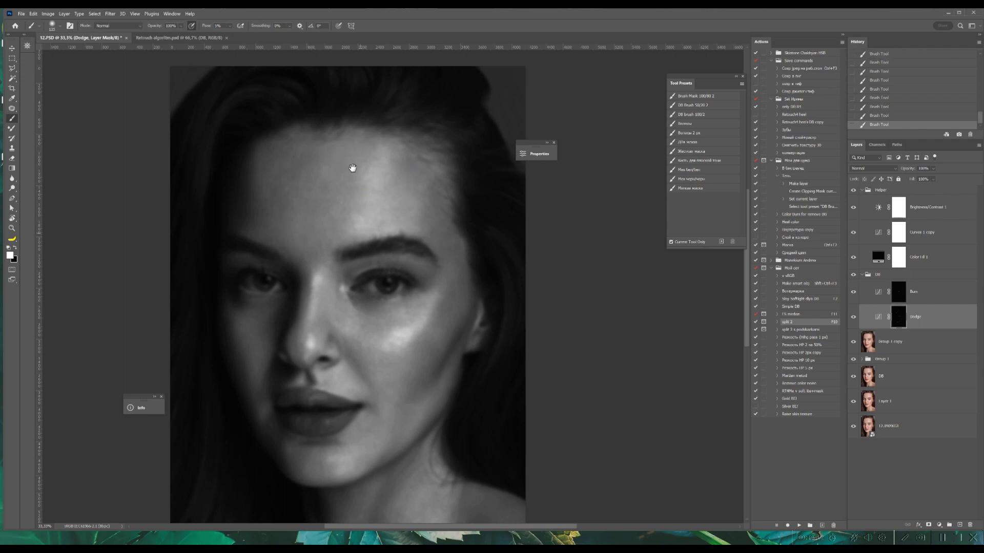
# - Lighten uneven patches on the shadowed side of the face on the Dodge mask
pyautogui.scroll(-3, 353, 168)
pyautogui.scroll(1, 417, 133)
pyautogui.press(']')
pyautogui.hscroll(-3, 362, 159)
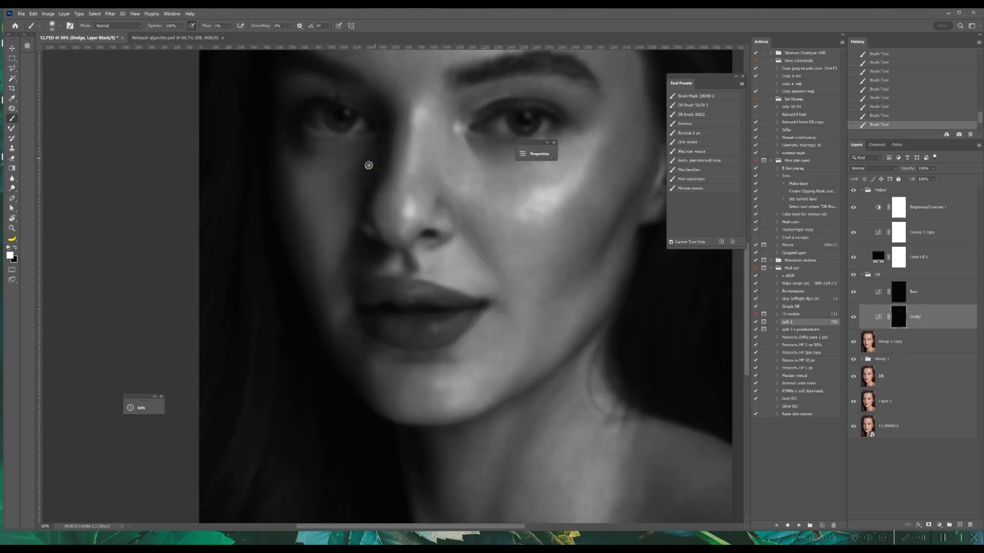
pyautogui.scroll(-3, 352, 176)
# - Compare the portrait with the helper layers switched off and on, leaving only Brightness/Contrast 1 hidden
pyautogui.click(853, 207)
pyautogui.click(853, 233)
pyautogui.click(853, 257)
pyautogui.click(853, 257)
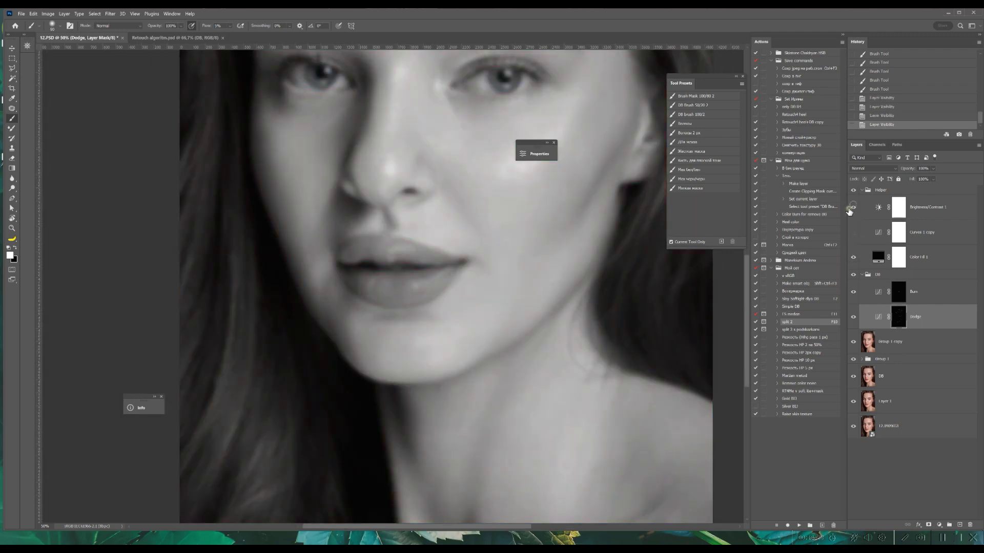
pyautogui.click(853, 232)
pyautogui.scroll(2, 865, 222)
pyautogui.click(853, 207)
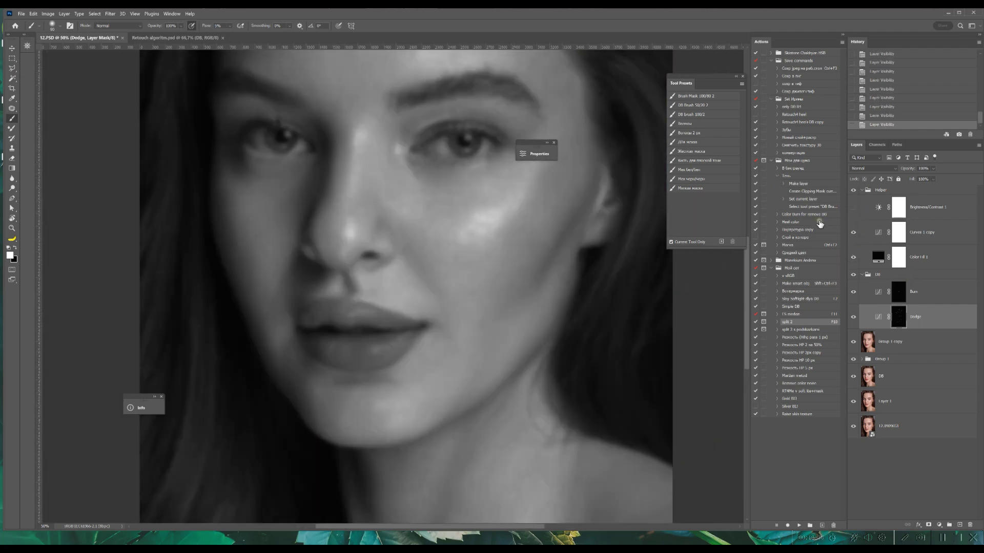
# - Even out the lit cheek on the Dodge and Burn masks and make Brightness/Contrast 1 visible again
pyautogui.moveTo(478, 243); pyautogui.dragTo(501, 235)
pyautogui.hotkey('alt', ']')
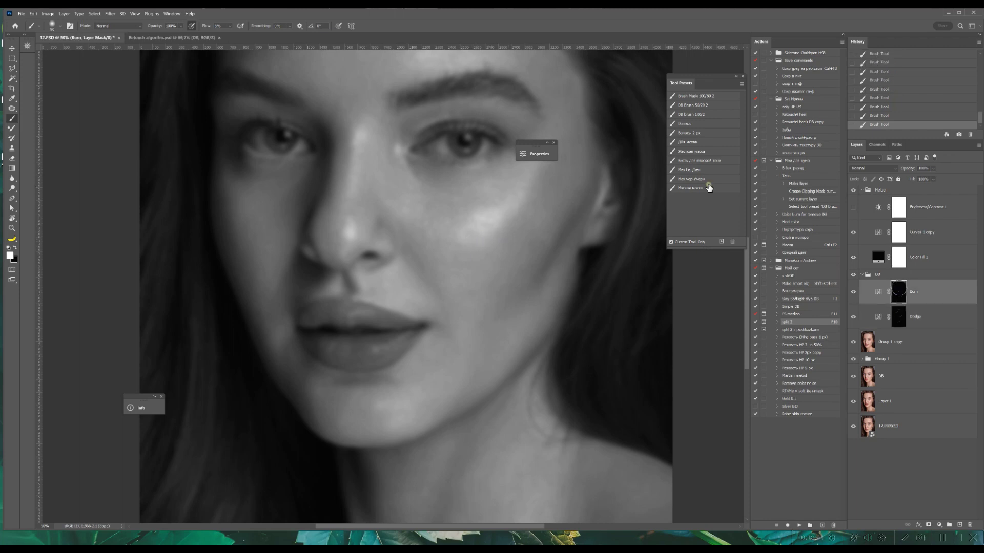
pyautogui.hotkey('alt', '[')
pyautogui.scroll(6, 478, 237)
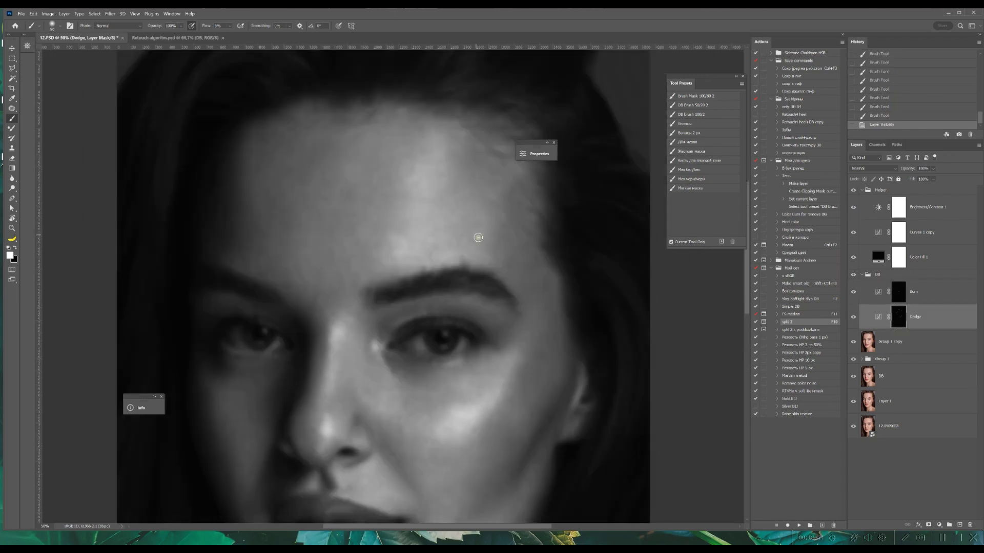
# - Lighten dark patches on the forehead above the lit-side eyebrow and on the cheek on the Dodge mask
pyautogui.moveTo(478, 237); pyautogui.dragTo(494, 182)
pyautogui.click(425, 213)
pyautogui.click(451, 195)
pyautogui.click(466, 192)
pyautogui.click(486, 185)
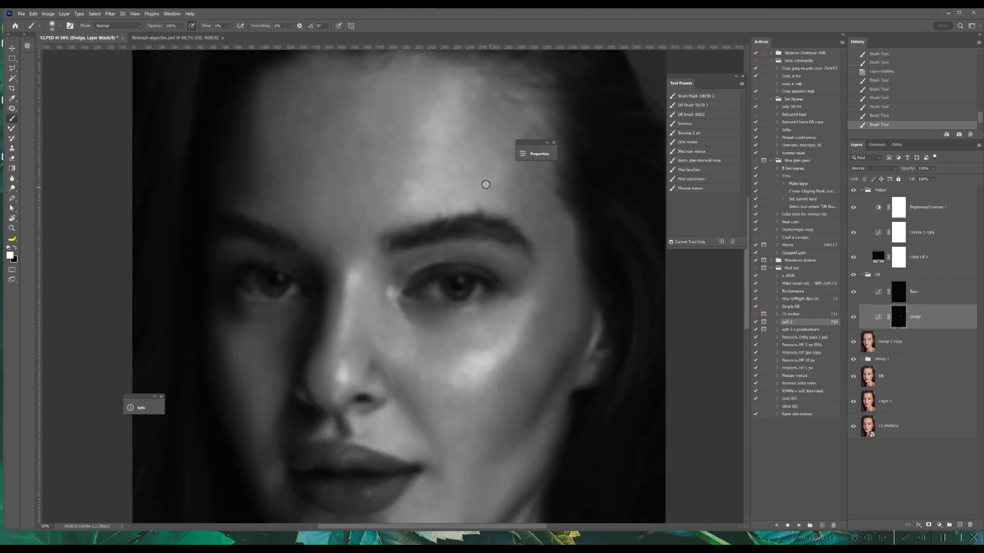
pyautogui.click(425, 179)
pyautogui.moveTo(425, 179); pyautogui.dragTo(453, 237)
pyautogui.scroll(-5, 348, 153)
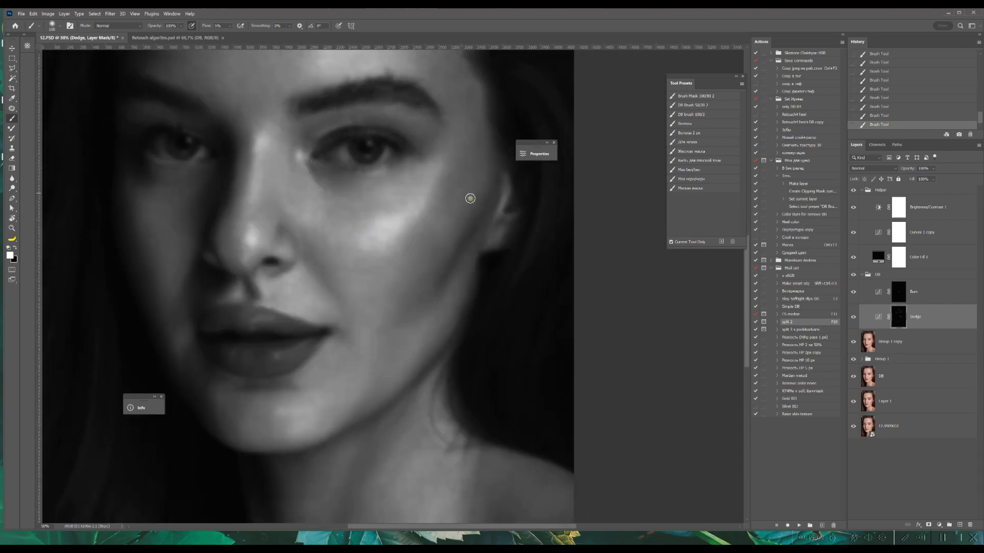
# - Darken bright patches on the Burn mask and compare the whole portrait with the DB group hidden and shown
pyautogui.hotkey('alt', ']')
pyautogui.hotkey('ctrl', '-')
pyautogui.hotkey('ctrl', '-')
pyautogui.hotkey('ctrl', '-')
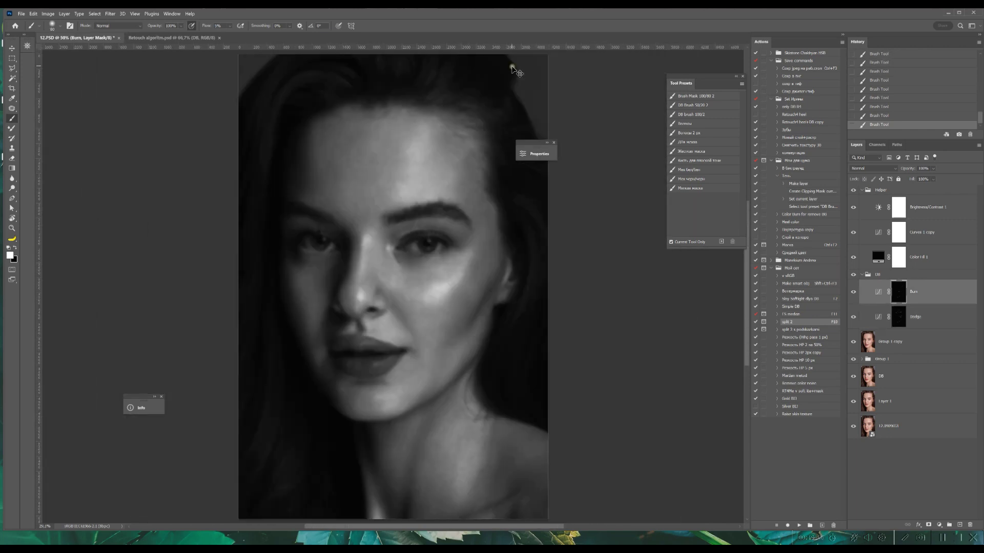
pyautogui.click(853, 274)
pyautogui.click(853, 275)
pyautogui.click(853, 275)
pyautogui.click(853, 275)
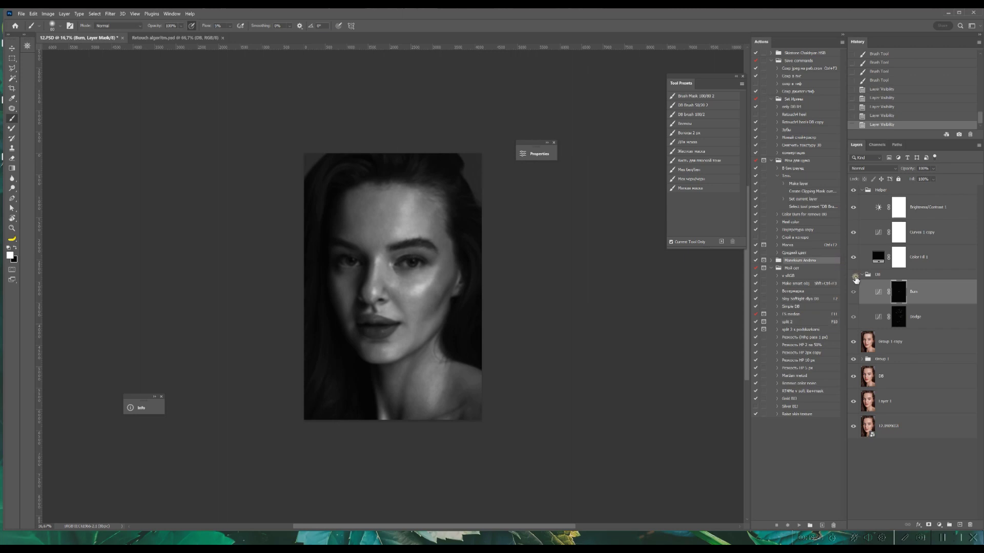
pyautogui.click(853, 275)
# - Darken bright patches on the forehead and between the eyebrows on the Burn mask
pyautogui.hotkey('ctrl', '+')
pyautogui.click(381, 145)
pyautogui.moveTo(381, 145); pyautogui.dragTo(366, 94)
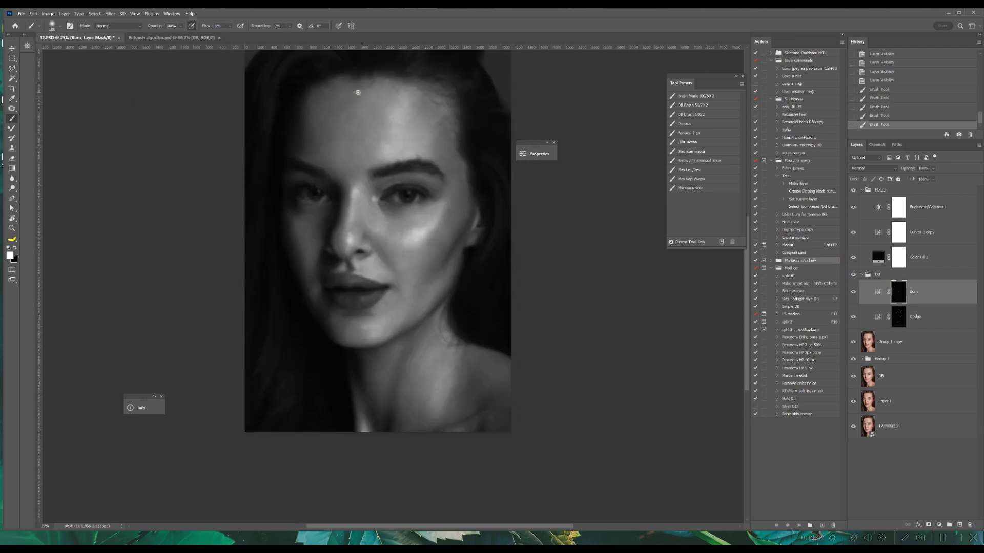
pyautogui.scroll(-3, 391, 140)
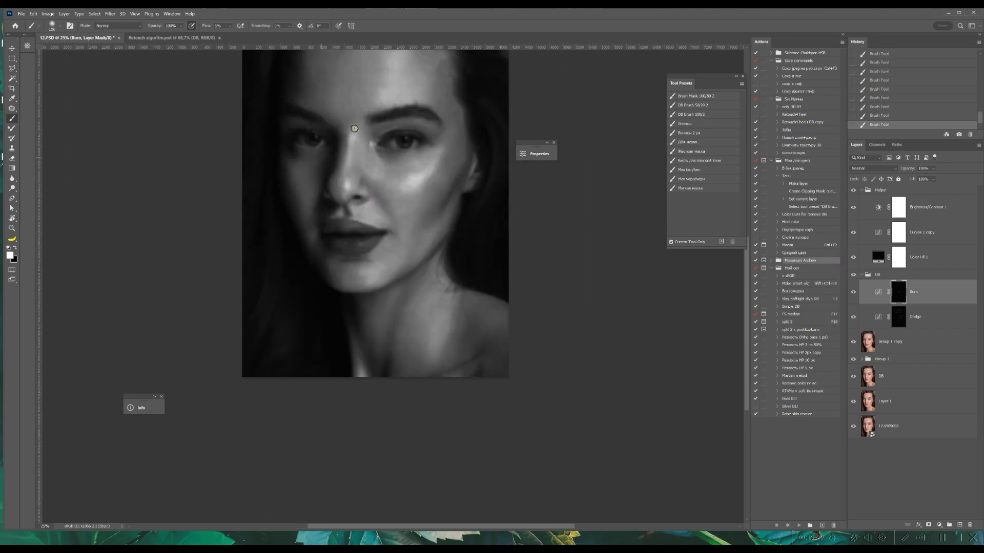
# - Lighten small dark patches on the lit cheek and forehead on the Dodge mask
pyautogui.hotkey('alt', '[')
pyautogui.press('[')
pyautogui.hotkey('ctrl', '+')
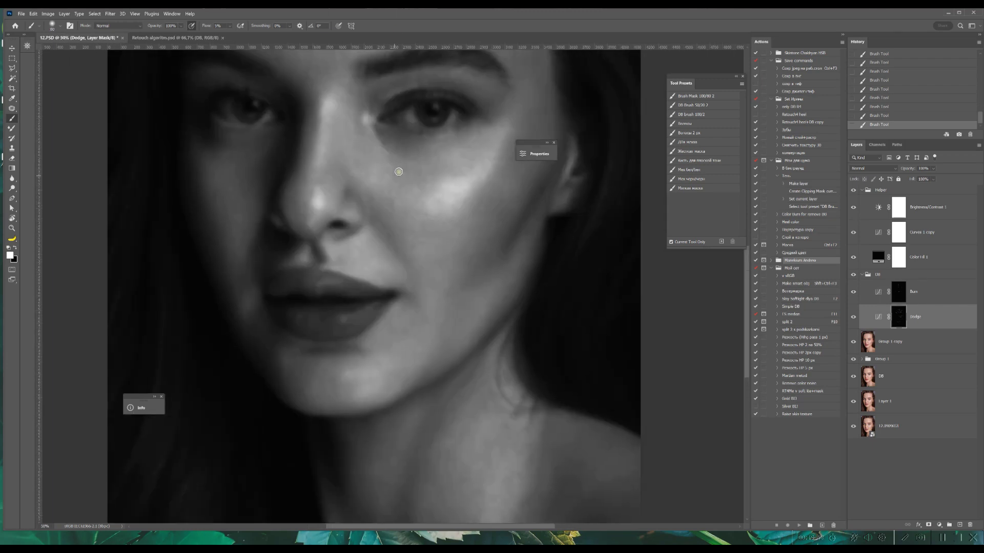
pyautogui.scroll(5, 421, 150)
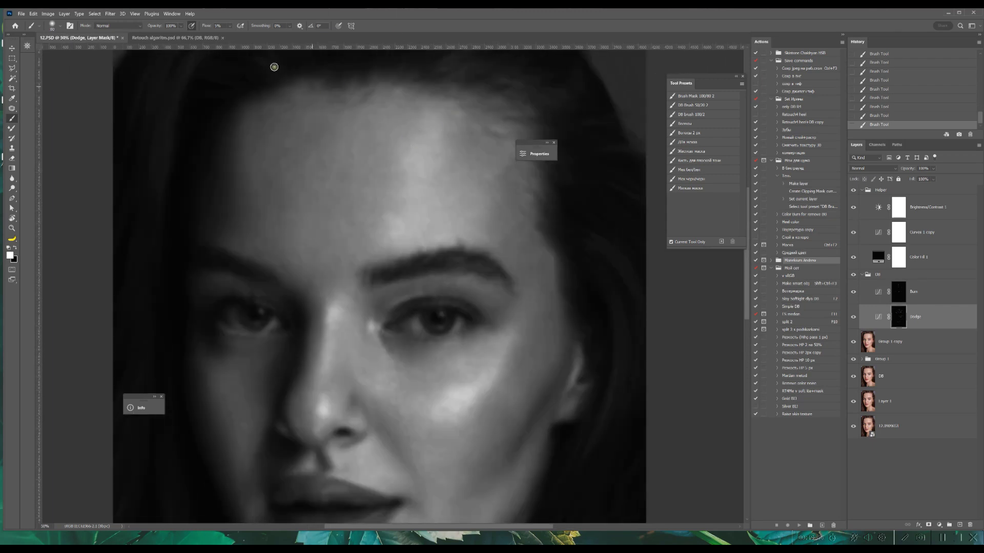
pyautogui.moveTo(401, 232); pyautogui.dragTo(340, 220)
pyautogui.press(']')
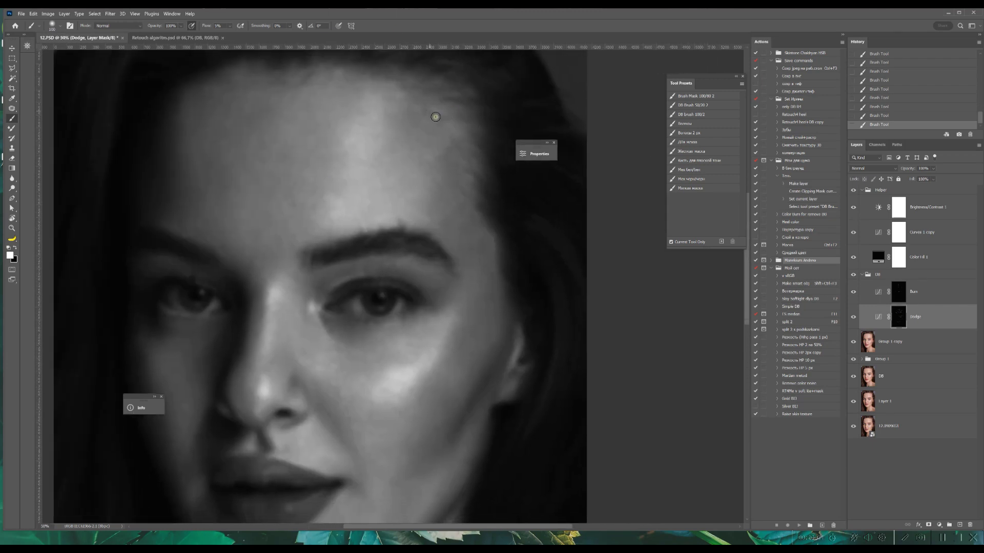
# - Rotate the view and smooth the tones around the lit-side eye on the Burn and Dodge masks
pyautogui.moveTo(490, 205); pyautogui.dragTo(403, 230)
pyautogui.hotkey('alt', ']')
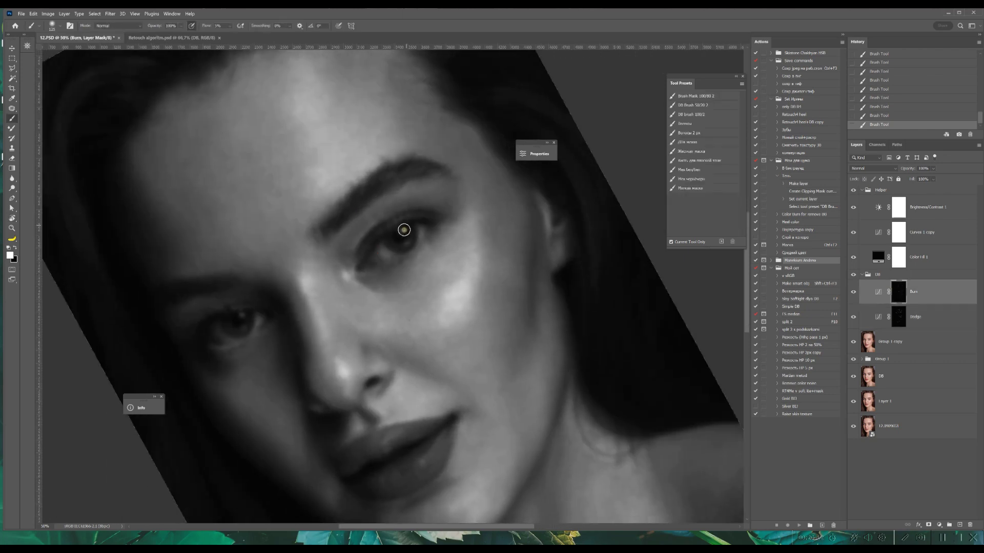
pyautogui.hotkey('alt', '[')
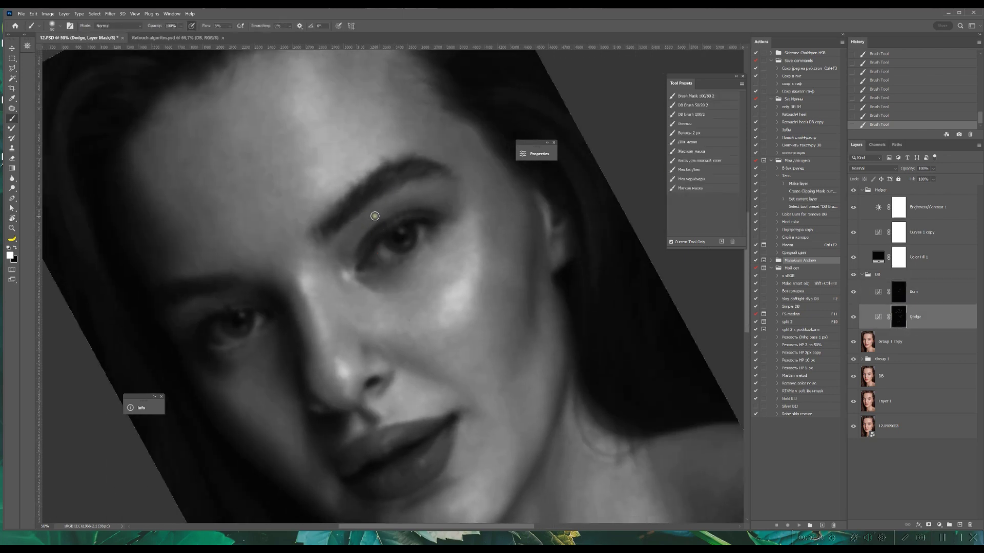
# - Reset the canvas rotation to 0° and save the document
pyautogui.press('r')
pyautogui.moveTo(379, 203)
pyautogui.mouseDown()
pyautogui.moveTo(417, 198)
pyautogui.moveTo(458, 118)
pyautogui.mouseUp()
pyautogui.scroll(-3, 458, 118)
pyautogui.hotkey('ctrl', 's')
pyautogui.scroll(-3, 459, 120)
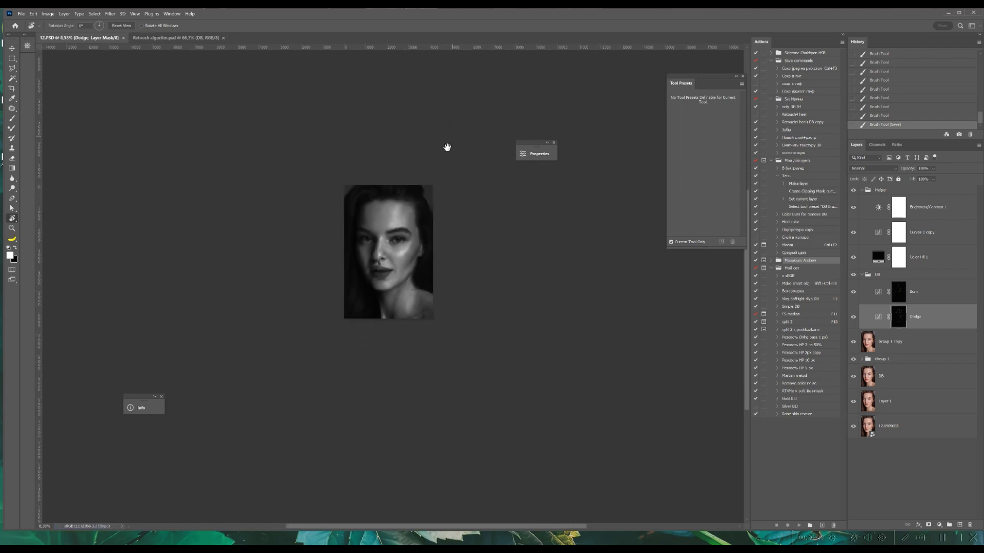
# - Duplicate the Dodge layer, fill the copy's mask with black and place the copy below Dodge
pyautogui.hotkey('ctrl', 'j')
pyautogui.hotkey('ctrl', 'BackSpace')
pyautogui.moveTo(878, 340); pyautogui.dragTo(878, 354)
pyautogui.press('b')
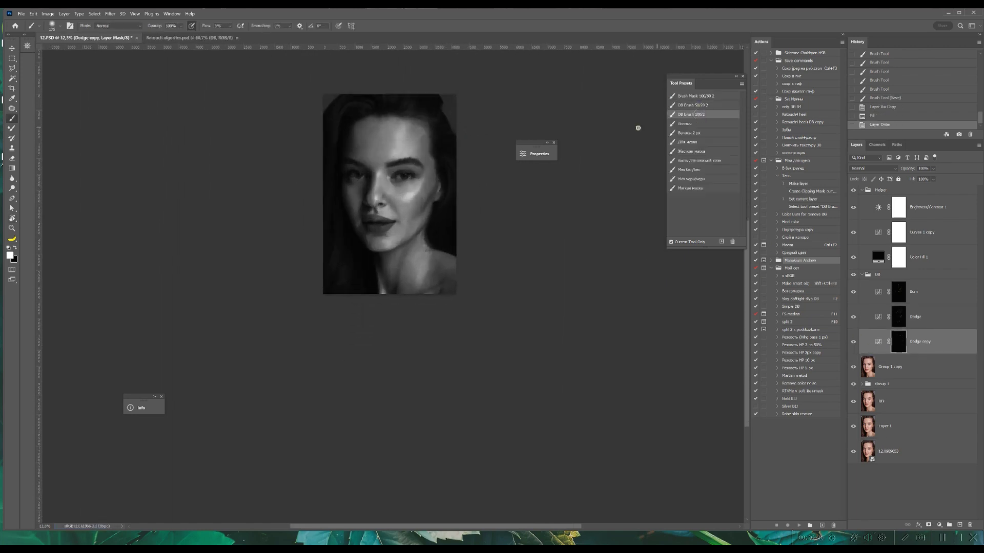
# - Paint broader lightening strokes on the forehead and lit side of the face on the Dodge copy mask
pyautogui.hotkey('ctrl', '+')
pyautogui.scroll(2, 351, 173)
pyautogui.moveTo(349, 151); pyautogui.dragTo(347, 167)
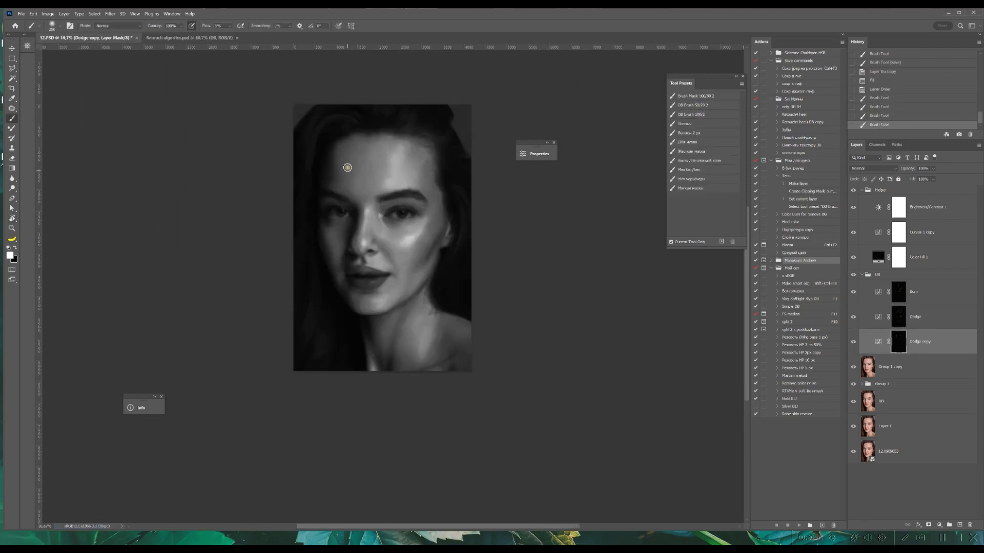
pyautogui.moveTo(441, 220); pyautogui.dragTo(421, 147)
pyautogui.click(421, 147)
# - Darken broader bright areas of the face on the Burn mask
pyautogui.hotkey('alt', ']')
pyautogui.hotkey('alt', ']')
pyautogui.press('[')
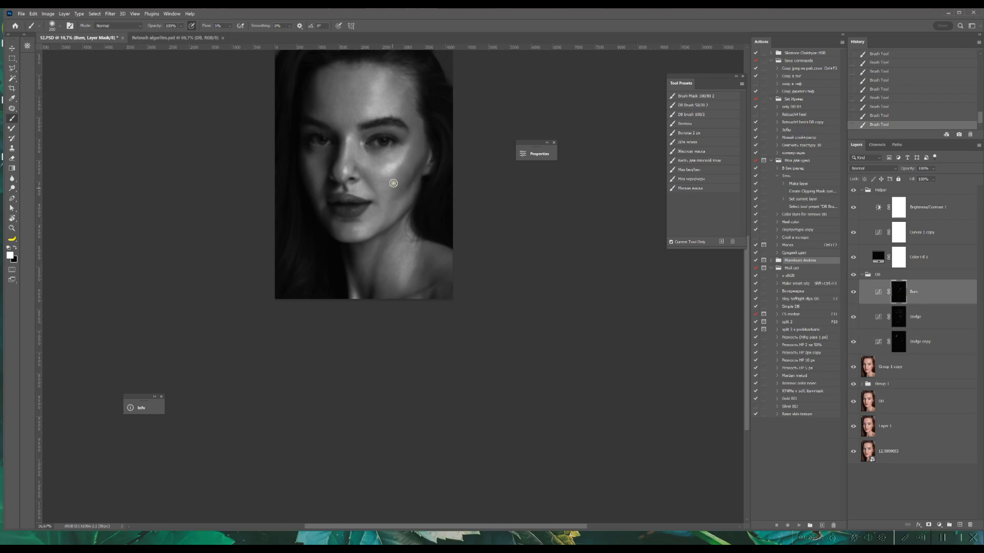
# - Lighten uneven dark patches on the neck and shoulder on the Dodge mask
pyautogui.hotkey('alt', '[')
pyautogui.hotkey('alt', '[')
pyautogui.hotkey('alt', ']')
pyautogui.hotkey('ctrl', '+')
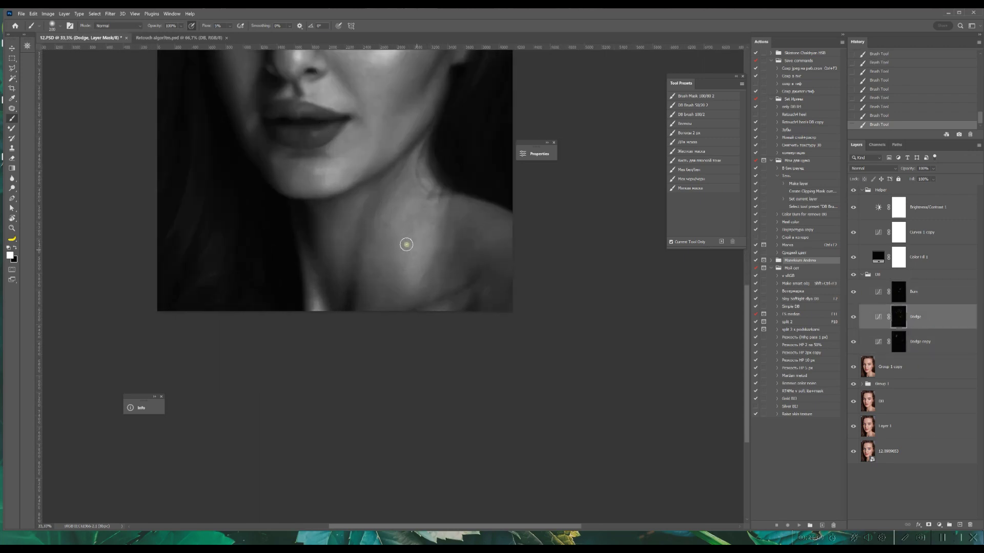
pyautogui.press('[')
pyautogui.scroll(3, 369, 256)
pyautogui.hscroll(-1, 369, 256)
# - Darken small bright spots on the lit cheek on the Burn mask with a smaller brush
pyautogui.click(901, 302)
pyautogui.press('[')
pyautogui.scroll(1, 357, 94)
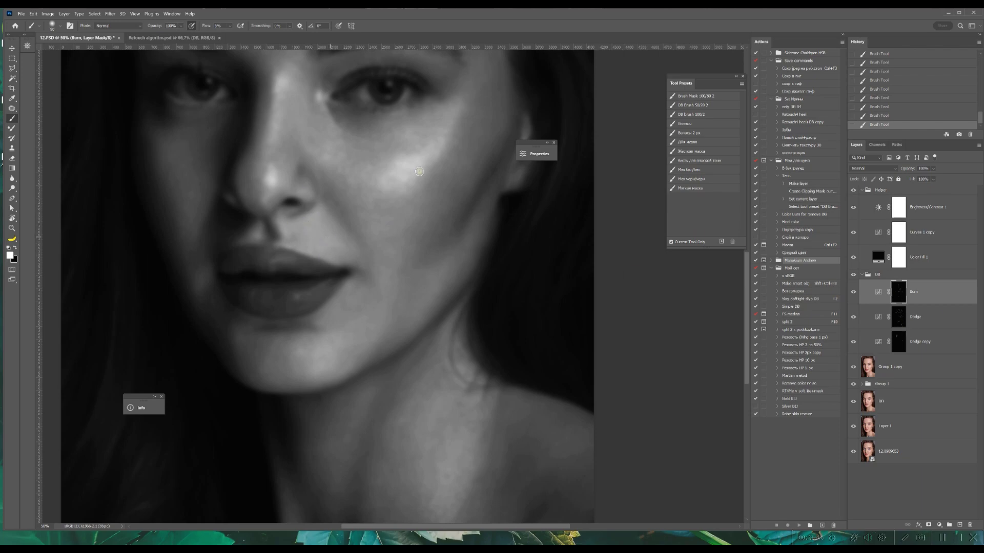
pyautogui.scroll(3, 420, 171)
pyautogui.scroll(-2, 419, 171)
# - Hide the Helper group and delete the blurred Group 1 copy layer
pyautogui.click(853, 190)
pyautogui.click(868, 366)
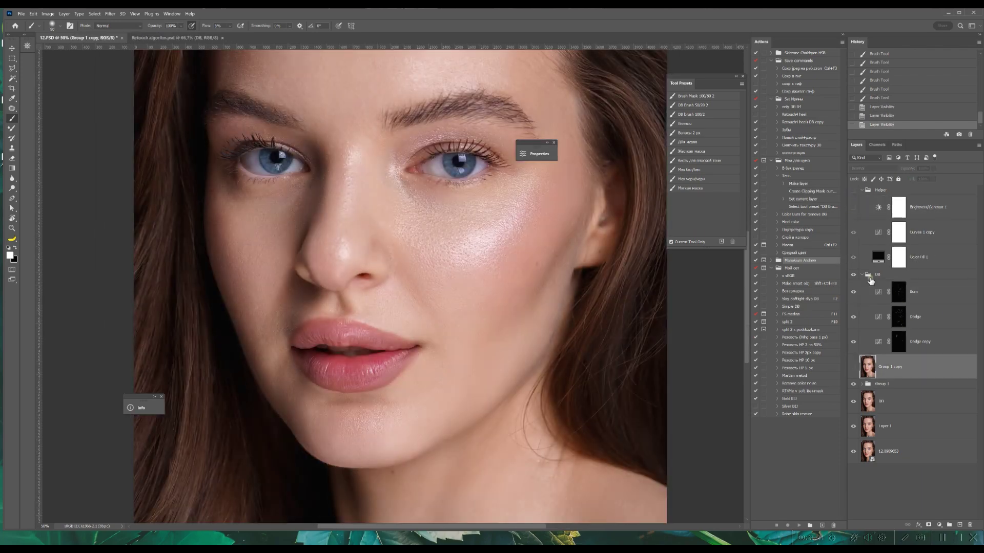
pyautogui.press('Delete')
pyautogui.hotkey('ctrl', '0')
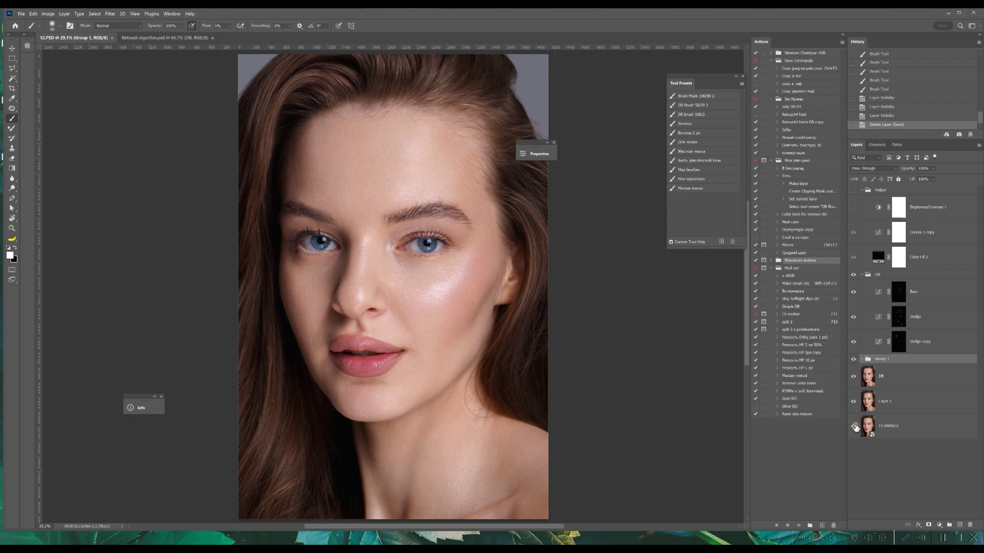
# - Compare the retouched portrait with the original bottom layer by toggling layer visibility
pyautogui.click(854, 427)
pyautogui.click(855, 426)
pyautogui.click(855, 427)
pyautogui.click(855, 427)
pyautogui.click(855, 426)
pyautogui.click(855, 427)
pyautogui.keyDown('alt'); pyautogui.click(854, 426); pyautogui.keyUp('alt')
pyautogui.keyDown('alt'); pyautogui.click(854, 427); pyautogui.keyUp('alt')
pyautogui.keyDown('alt'); pyautogui.click(855, 426); pyautogui.keyUp('alt')
pyautogui.keyDown('alt'); pyautogui.click(855, 427); pyautogui.keyUp('alt')
pyautogui.keyDown('alt'); pyautogui.click(855, 426); pyautogui.keyUp('alt')
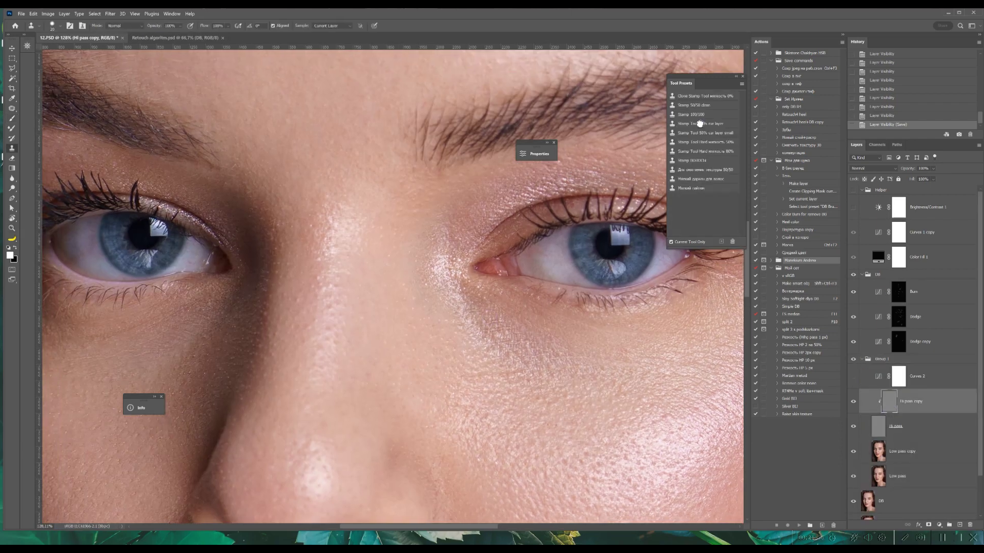
# - Clone clean skin texture over the nose area on the Hi pass copy layer with the Stamp Tool 50% cur layer preset and a smaller brush
pyautogui.click(700, 124)
pyautogui.press('[')
pyautogui.press('[')
pyautogui.press('[')
pyautogui.press('[')
pyautogui.press('[')
pyautogui.press('[')
pyautogui.press('[')
pyautogui.press('[')
pyautogui.press('[')
pyautogui.press('[')
pyautogui.press('[')
pyautogui.press('[')
pyautogui.keyDown('alt'); pyautogui.click(304, 295); pyautogui.keyUp('alt')
pyautogui.click(291, 281)
pyautogui.click(336, 225)
# - Clean remaining texture flaws on the nose and shaded cheek with the Stamp Tool 50% cur layer small preset
pyautogui.click(709, 133)
pyautogui.click(317, 231)
pyautogui.scroll(-3, 330, 275)
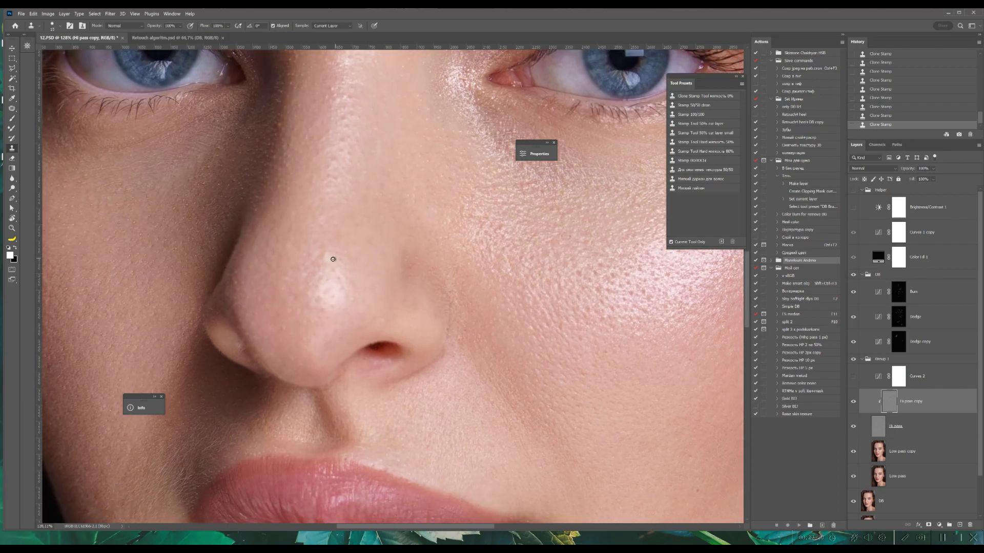
pyautogui.scroll(3, 312, 277)
pyautogui.hscroll(-5, 229, 344)
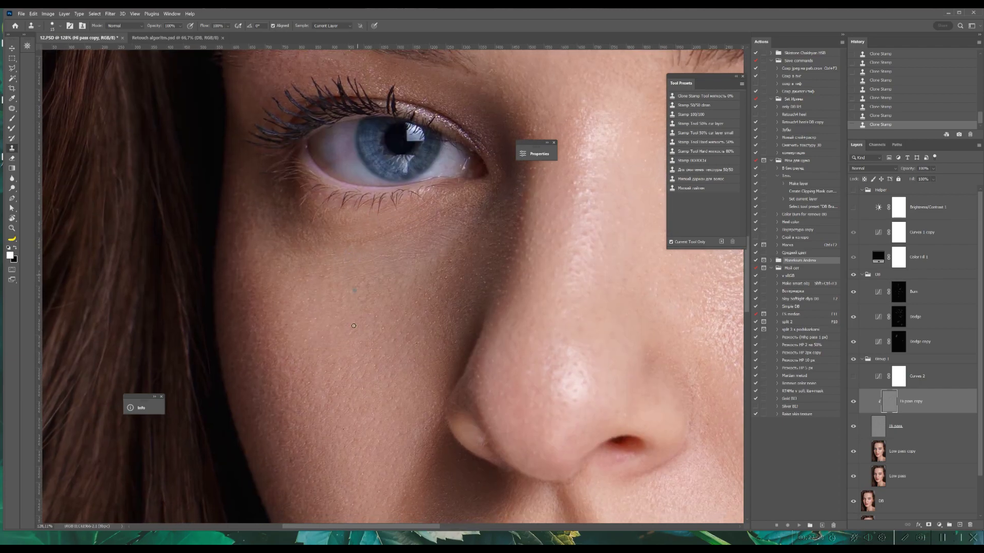
pyautogui.scroll(-6, 365, 209)
# - Show the Helper group, duplicate Group 1 and merge the copy into a single layer
pyautogui.click(853, 190)
pyautogui.click(862, 359)
pyautogui.hotkey('ctrl', 'j')
pyautogui.hotkey('ctrl', 'e')
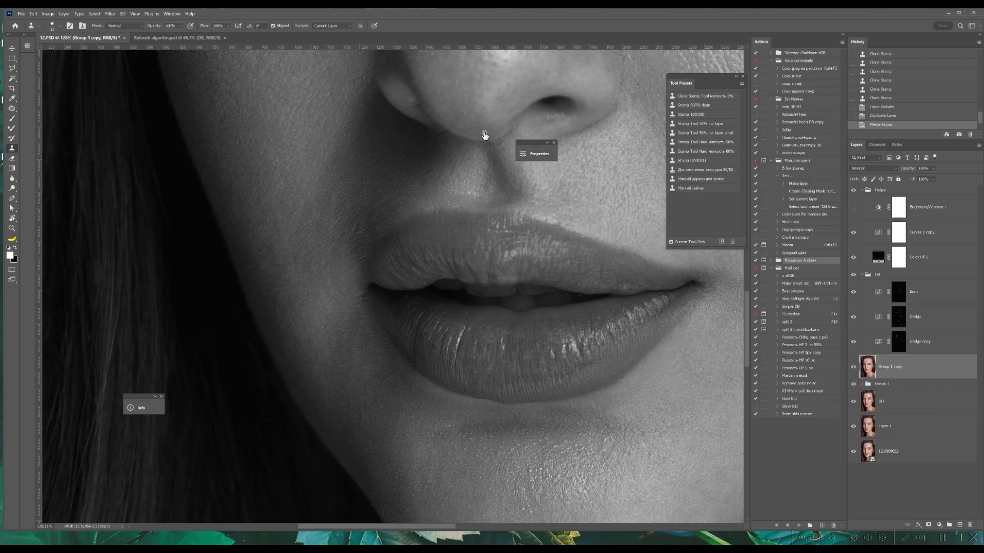
# - Try a Gaussian Blur on the merged Group 1 copy and undo it
pyautogui.click(110, 14)
pyautogui.click(133, 105)
pyautogui.click(226, 118)
pyautogui.press('Return')
pyautogui.hotkey('ctrl', '0')
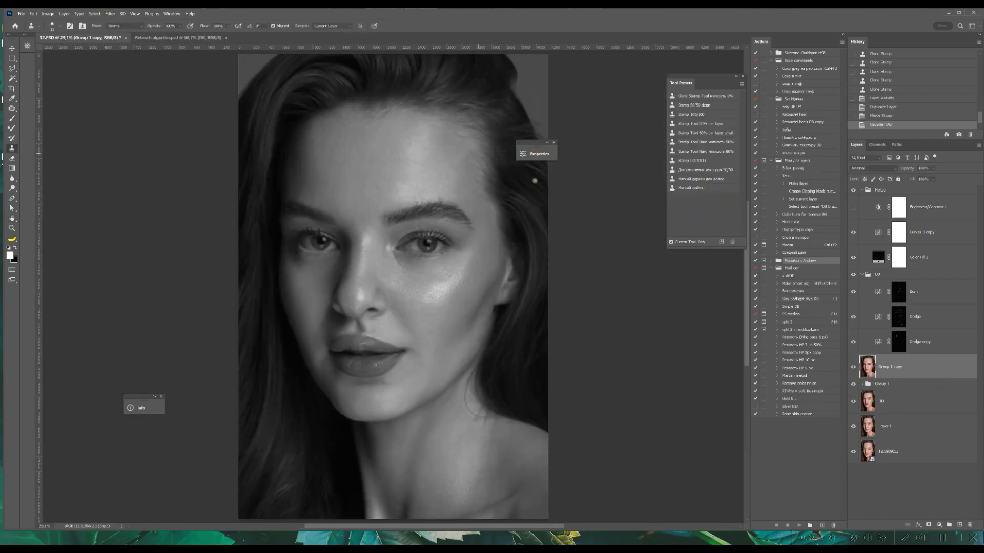
pyautogui.hotkey('ctrl', 'z')
pyautogui.hotkey('ctrl', 'z')
pyautogui.hotkey('ctrl', 'z')
# - Apply a Gaussian Blur to the merged Group 1 copy layer
pyautogui.click(110, 14)
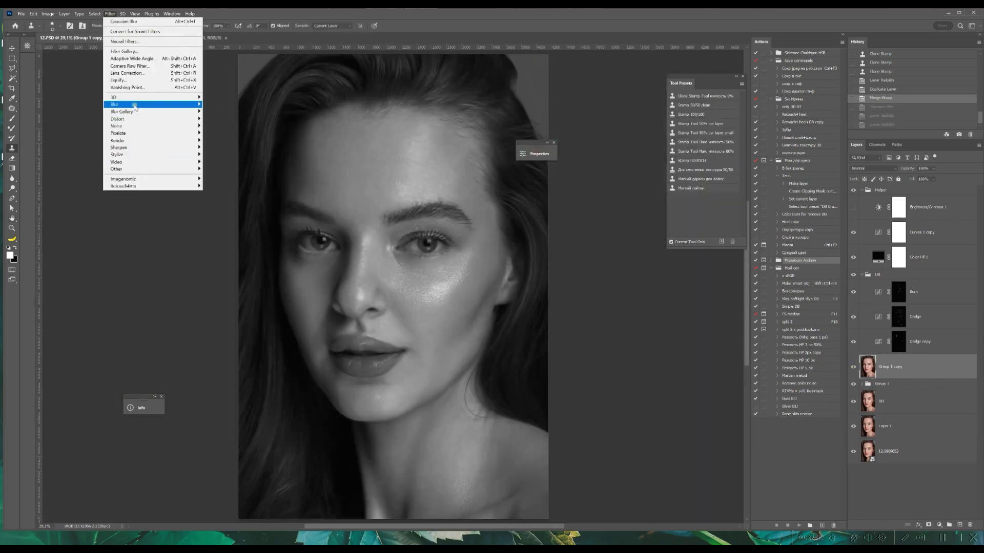
pyautogui.click(226, 118)
pyautogui.press('Return')
# - Choose the DB brush 100/1 preset, show the Brightness/Contrast 1 helper layer and adjust its settings for a more contrasty view
pyautogui.press('b')
pyautogui.click(710, 114)
pyautogui.click(895, 290)
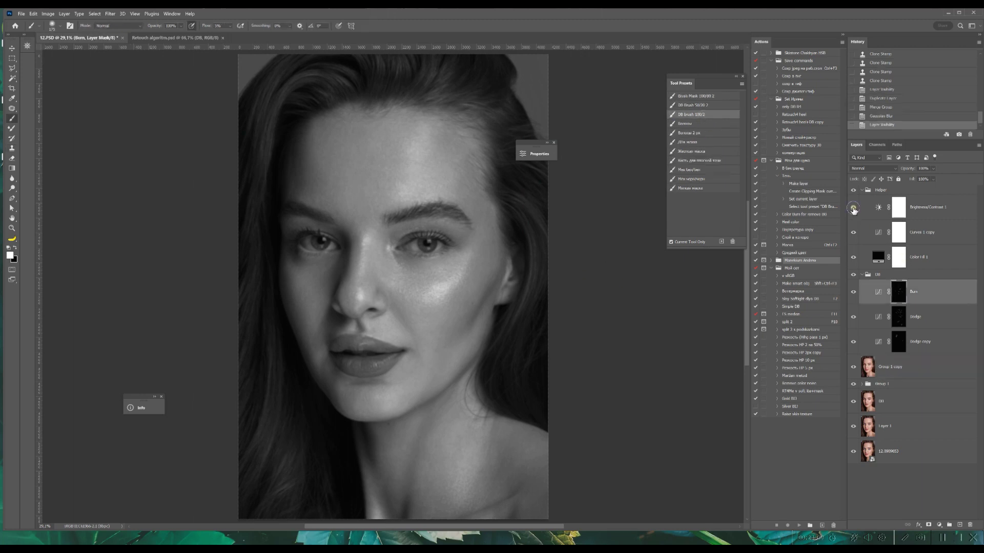
pyautogui.click(853, 207)
pyautogui.doubleClick(885, 210)
pyautogui.click(498, 151)
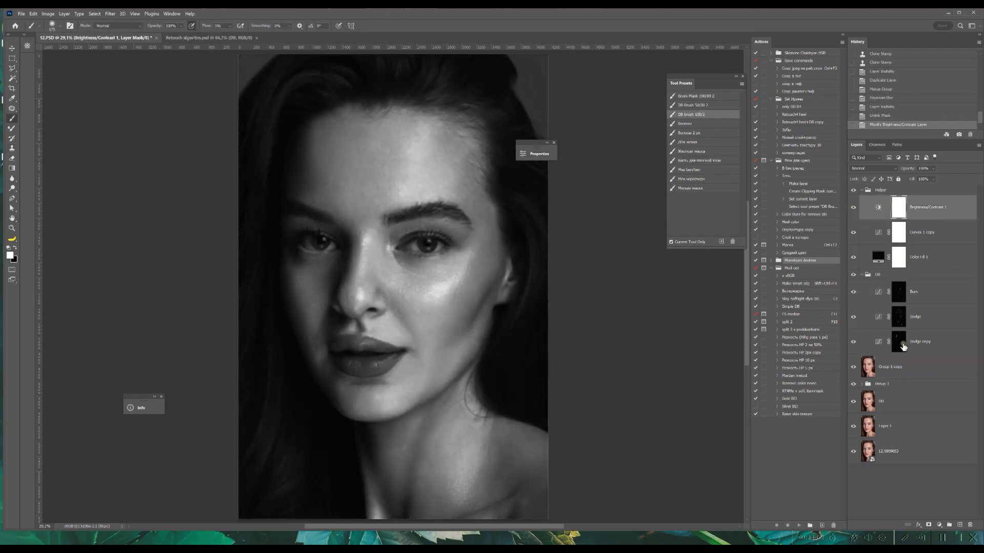
# - Lighten small dark patches on the forehead on the Dodge mask with a much smaller brush
pyautogui.click(903, 323)
pyautogui.hotkey('ctrl', '+')
pyautogui.hotkey('ctrl', '+')
pyautogui.press('[')
pyautogui.press('[')
pyautogui.press('[')
pyautogui.press('[')
pyautogui.press('[')
pyautogui.press('[')
pyautogui.moveTo(356, 59)
pyautogui.mouseDown()
pyautogui.moveTo(367, 130)
pyautogui.moveTo(359, 169)
pyautogui.mouseUp()
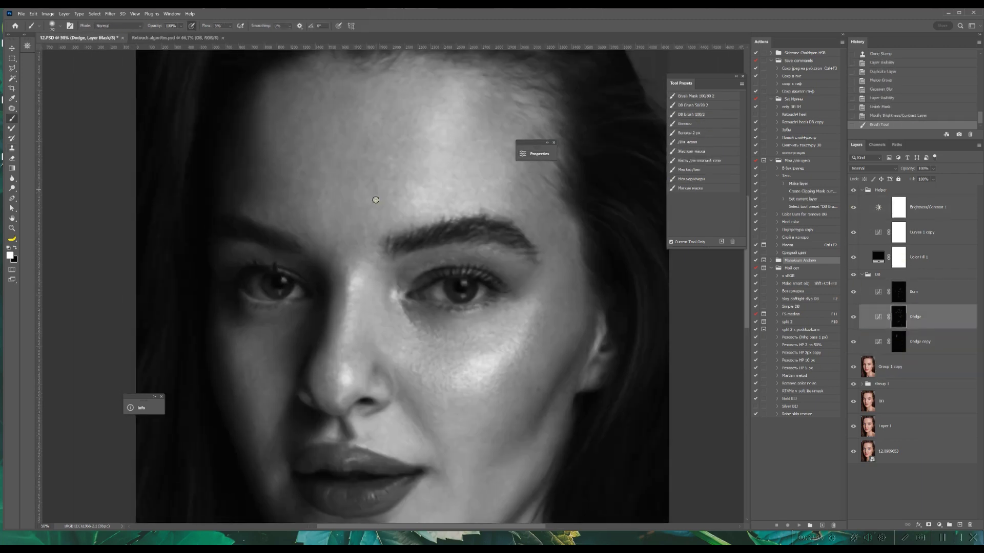
pyautogui.click(373, 198)
pyautogui.click(373, 195)
# - Darken broader bright areas from the forehead down to the neck on the Burn mask with a larger brush
pyautogui.hotkey('ctrl', '-')
pyautogui.hotkey('ctrl', '-')
pyautogui.hotkey('ctrl', '-')
pyautogui.hotkey('ctrl', '-')
pyautogui.hotkey('ctrl', '+')
pyautogui.press(']')
pyautogui.press(']')
pyautogui.hotkey('alt', ']')
pyautogui.scroll(-1, 385, 161)
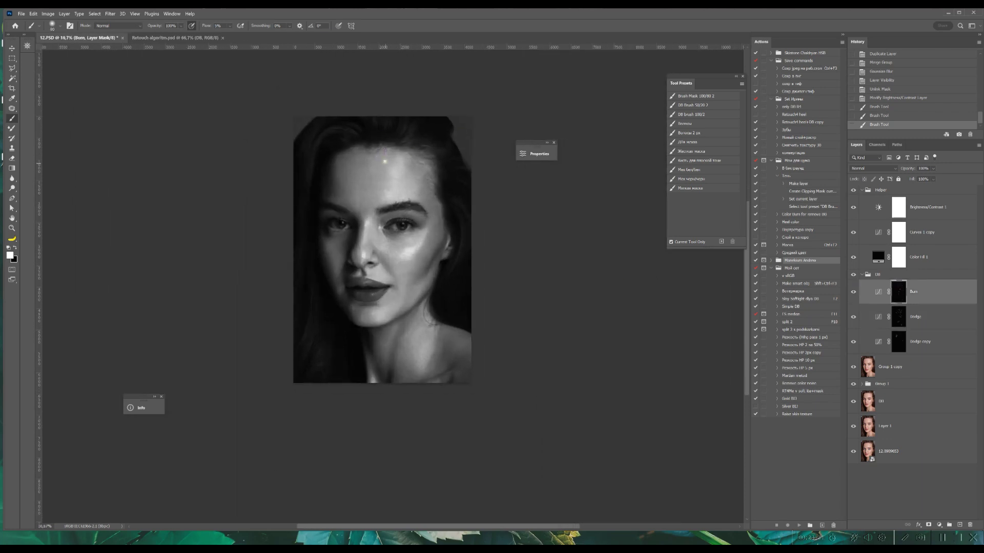
pyautogui.click(377, 156)
pyautogui.scroll(-1, 377, 155)
pyautogui.click(398, 253)
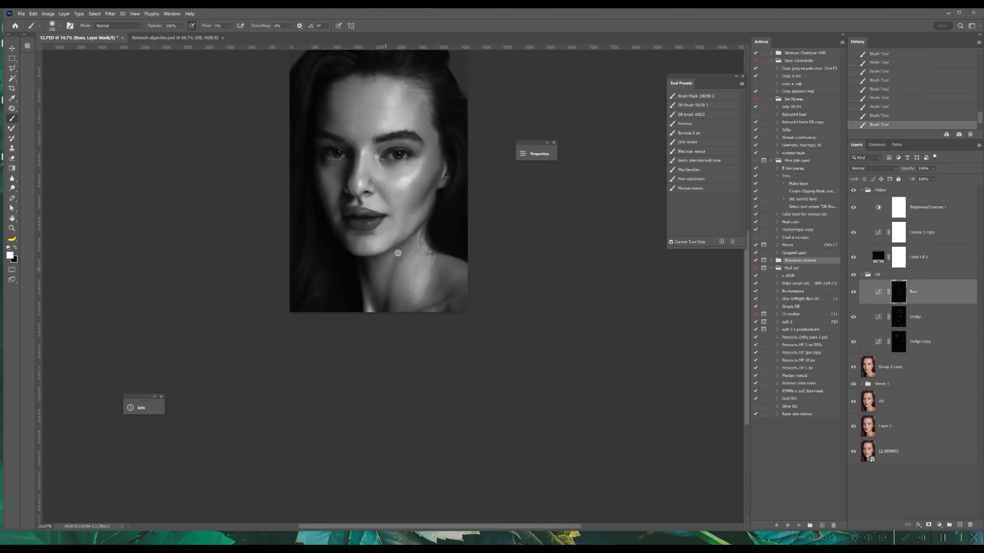
# - Lighten dark patches on the face and neck on the Dodge mask
pyautogui.hotkey('alt', '[')
pyautogui.press('[')
pyautogui.press('[')
pyautogui.scroll(3, 296, 79)
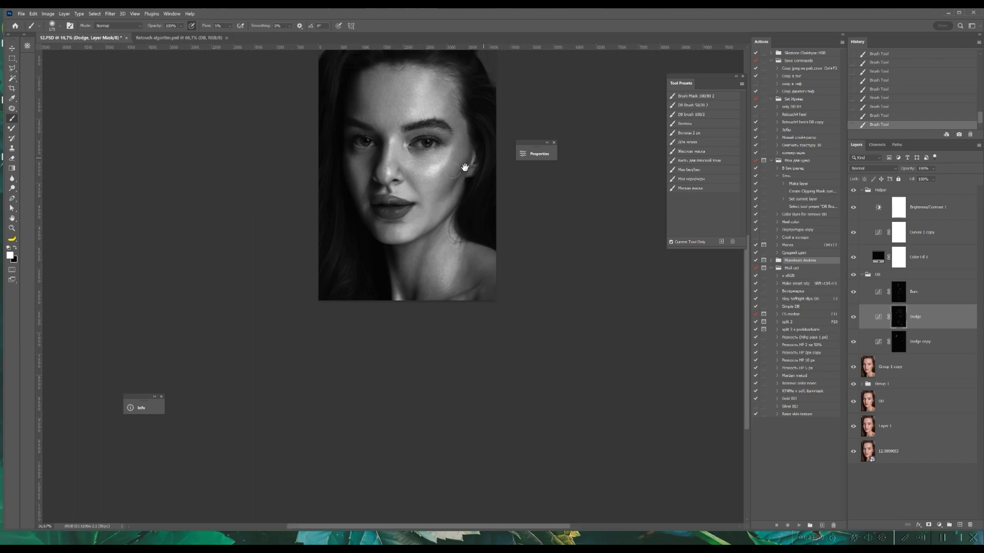
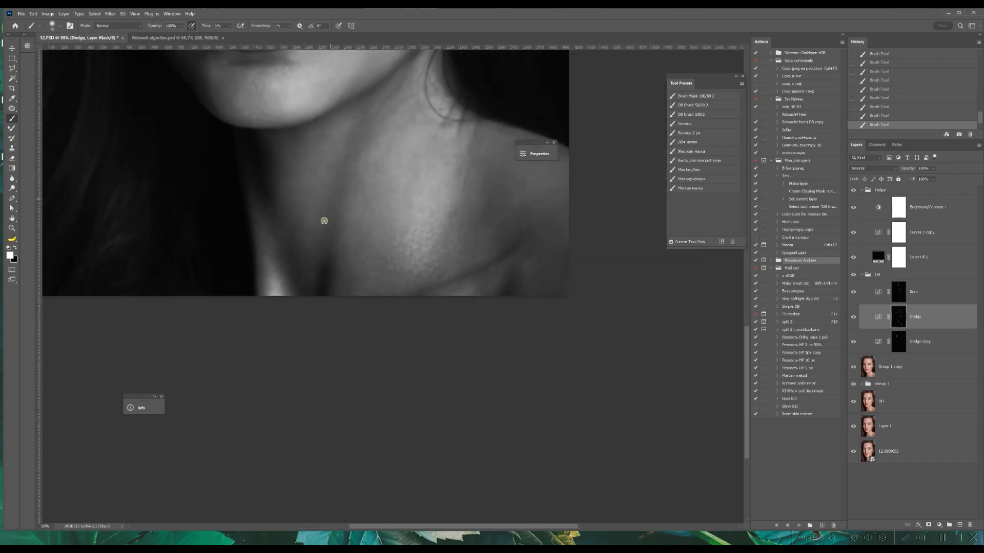
pyautogui.moveTo(302, 146); pyautogui.dragTo(404, 276)
# - Compare the portrait with and without the dodge and burn group, the Helper group and the blurred copy
pyautogui.click(853, 275)
pyautogui.click(853, 275)
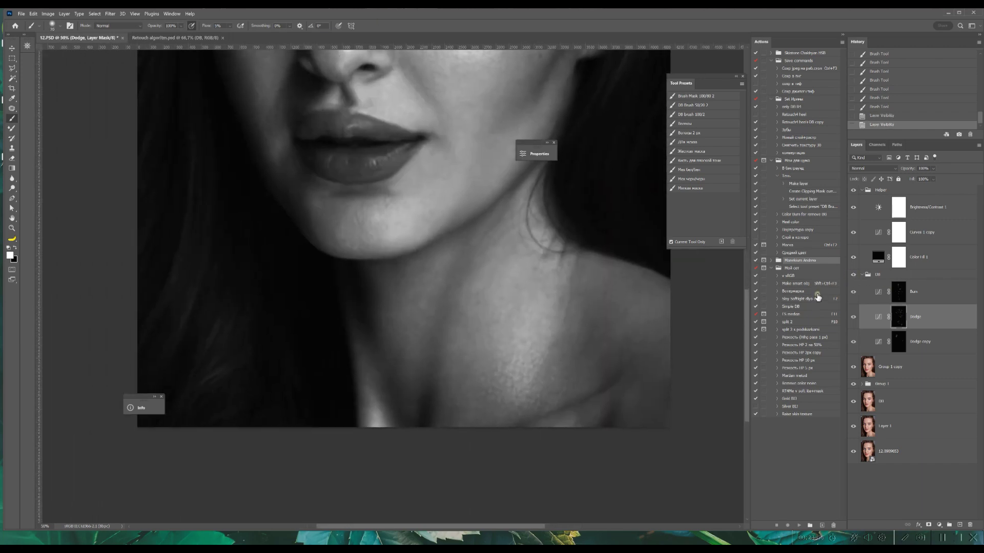
pyautogui.click(853, 190)
pyautogui.click(854, 367)
pyautogui.click(853, 190)
pyautogui.click(853, 366)
# - Even the chin and lip area by lightening dark spots on the Dodge mask and darkening bright ones on the Burn mask
pyautogui.scroll(1, 362, 192)
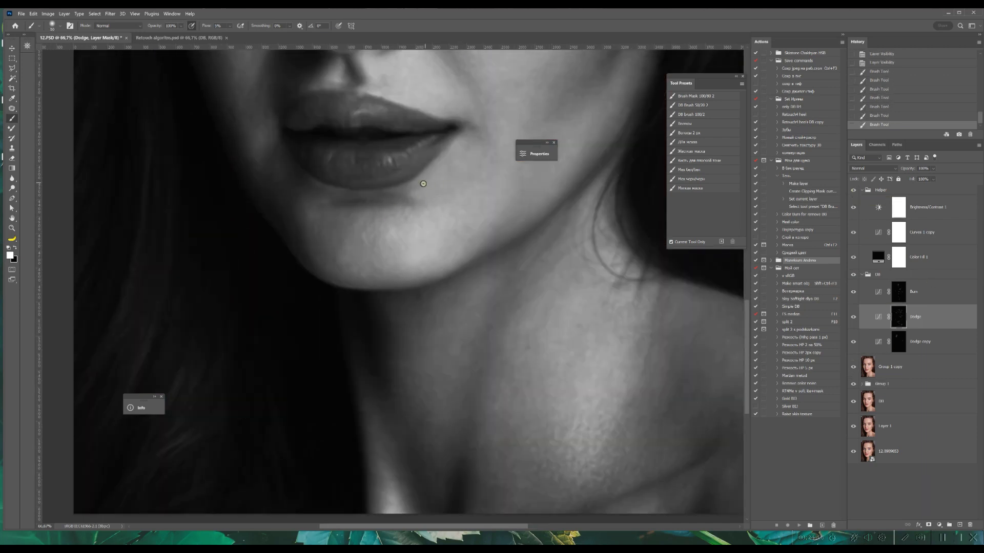
pyautogui.click(423, 184)
pyautogui.moveTo(405, 197); pyautogui.dragTo(359, 237)
pyautogui.click(920, 292)
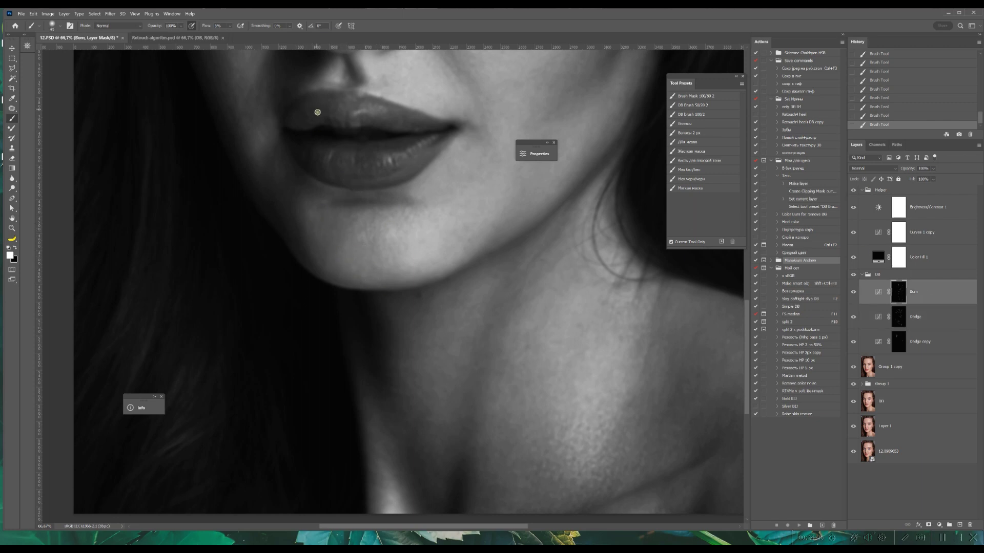
# - Lighten the shaded cheek and mouth corner on the Dodge mask, hiding the Brightness/Contrast 1 helper layer
pyautogui.hotkey('alt', '[')
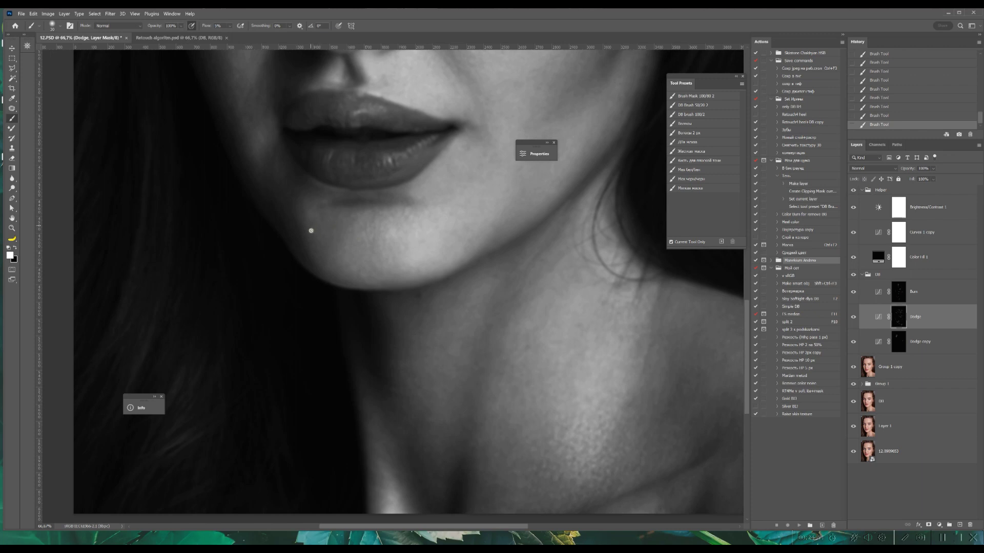
pyautogui.scroll(2, 365, 221)
pyautogui.scroll(2, 391, 219)
pyautogui.hscroll(-2, 358, 231)
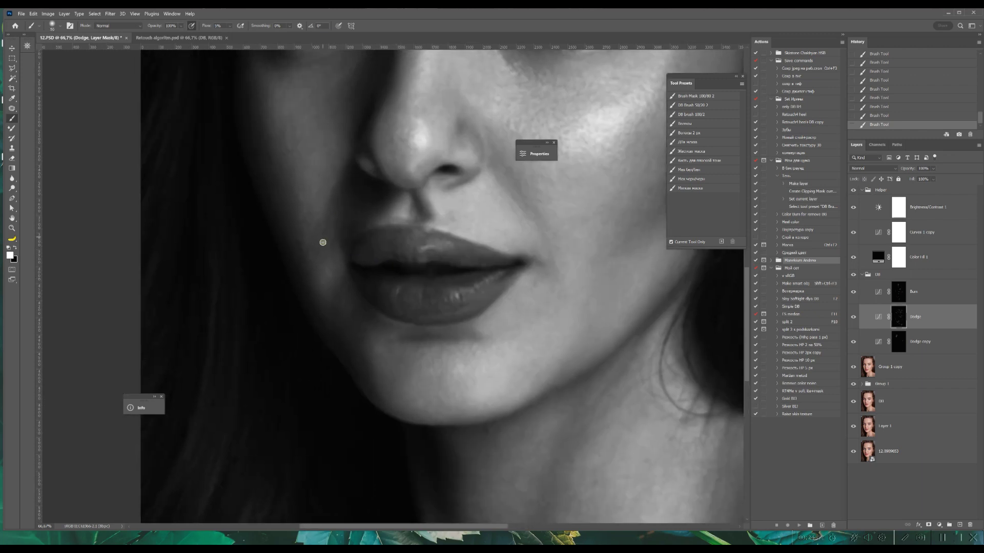
pyautogui.click(853, 207)
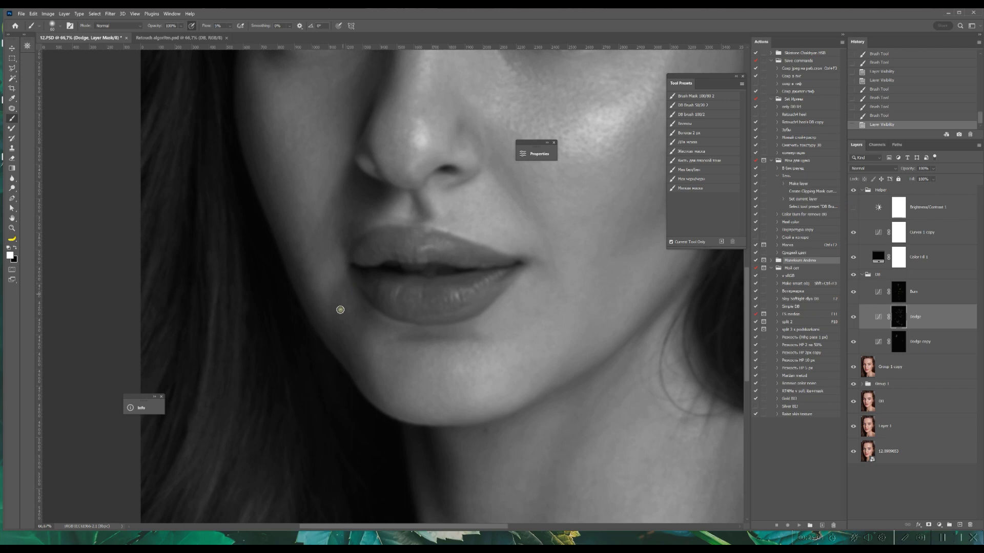
pyautogui.moveTo(340, 310); pyautogui.dragTo(340, 296)
# - Lighten uneven patches on the lit cheek and along the jaw on the Dodge mask
pyautogui.scroll(2, 389, 376)
pyautogui.hscroll(2, 317, 343)
pyautogui.hscroll(4, 307, 215)
pyautogui.scroll(-1, 325, 185)
pyautogui.scroll(2, 358, 246)
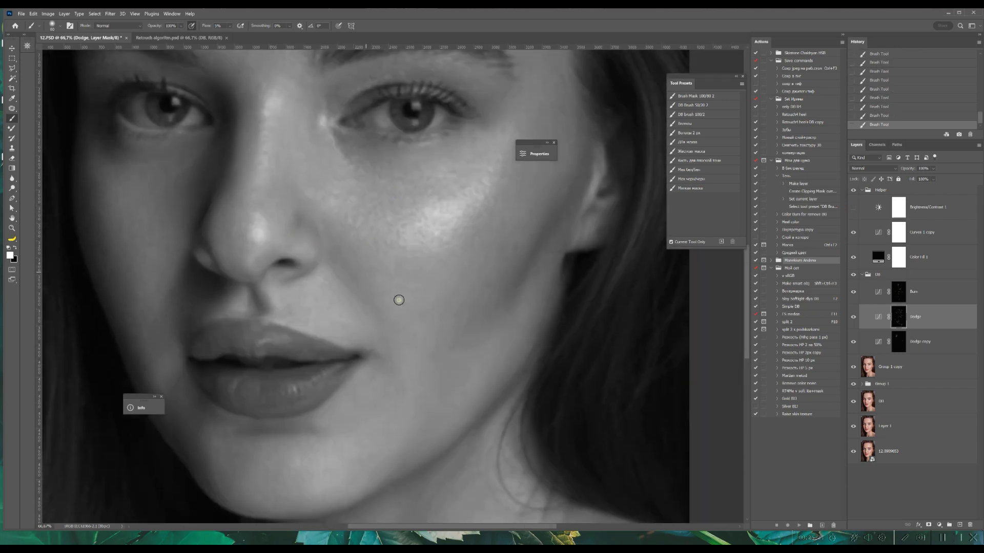
pyautogui.scroll(-4, 398, 300)
pyautogui.hscroll(-1, 423, 210)
pyautogui.scroll(4, 391, 253)
pyautogui.hscroll(5, 392, 254)
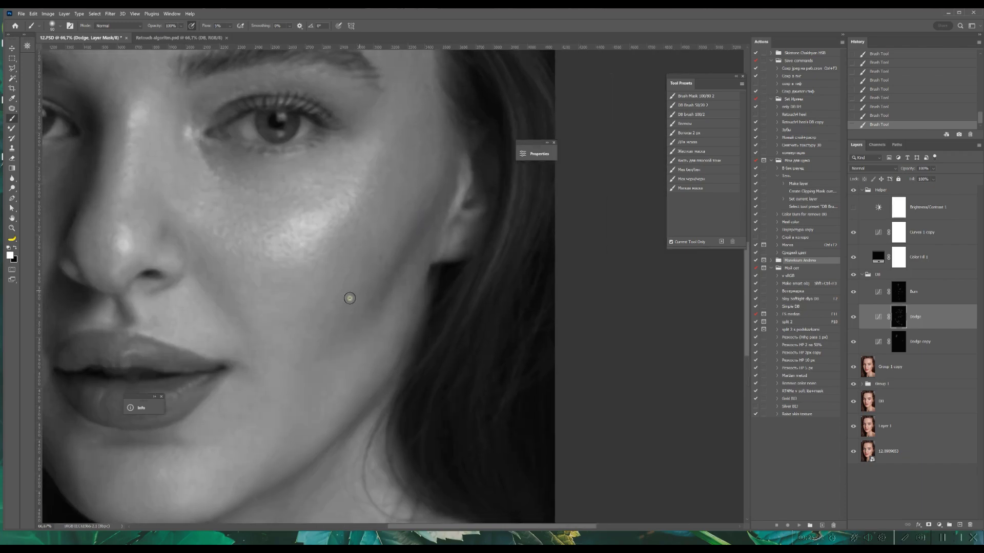
# - Lighten the dark areas under and around the eyes on the Dodge mask
pyautogui.scroll(4, 351, 296)
pyautogui.hscroll(-3, 351, 297)
pyautogui.hscroll(-5, 270, 205)
pyautogui.scroll(1, 270, 205)
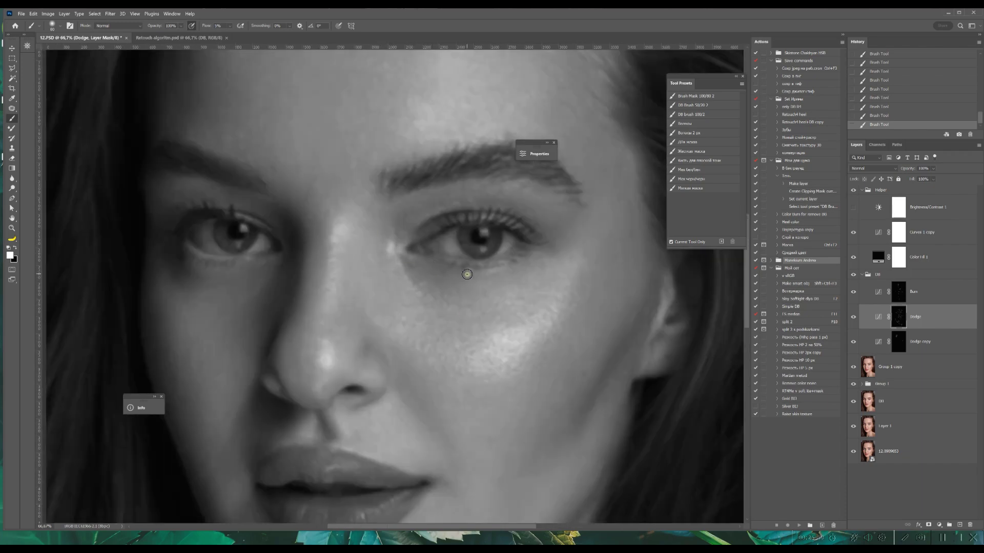
pyautogui.scroll(-3, 466, 274)
pyautogui.scroll(2, 518, 268)
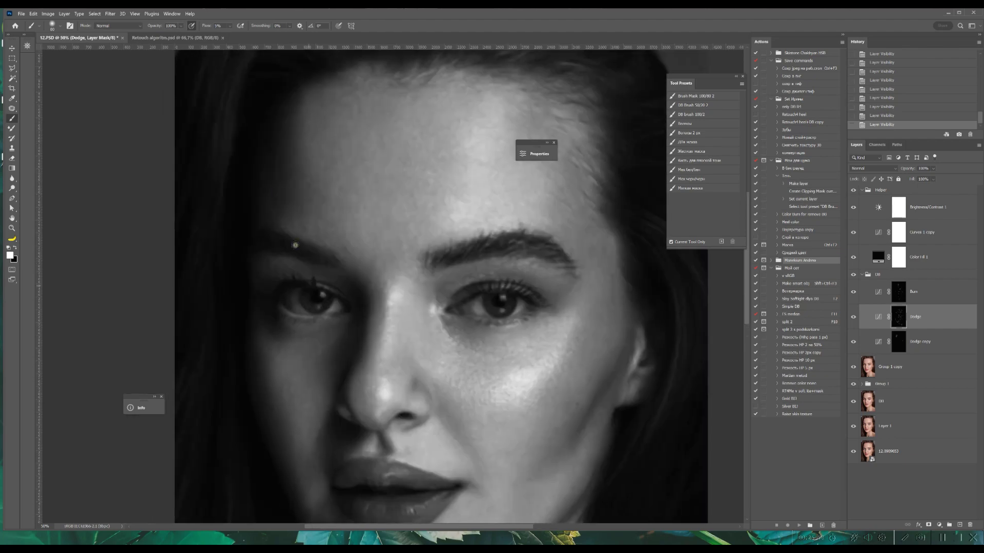
# - Lighten dark patches on the forehead and temple on the Dodge mask with the Brightness/Contrast 1 helper shown
pyautogui.moveTo(295, 244); pyautogui.dragTo(287, 153)
pyautogui.moveTo(369, 259); pyautogui.dragTo(391, 248)
pyautogui.moveTo(372, 184); pyautogui.dragTo(310, 245)
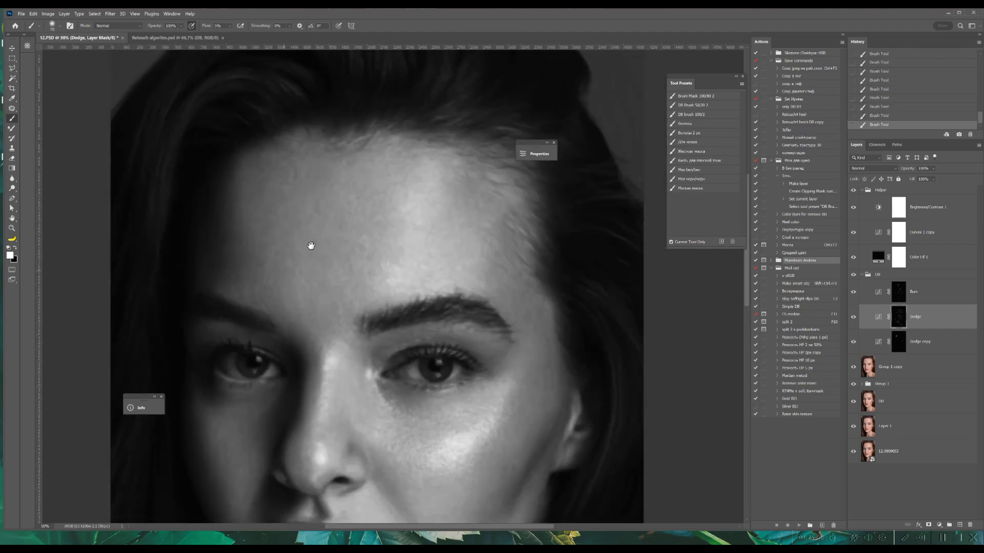
pyautogui.scroll(-2, 355, 163)
pyautogui.hscroll(2, 431, 210)
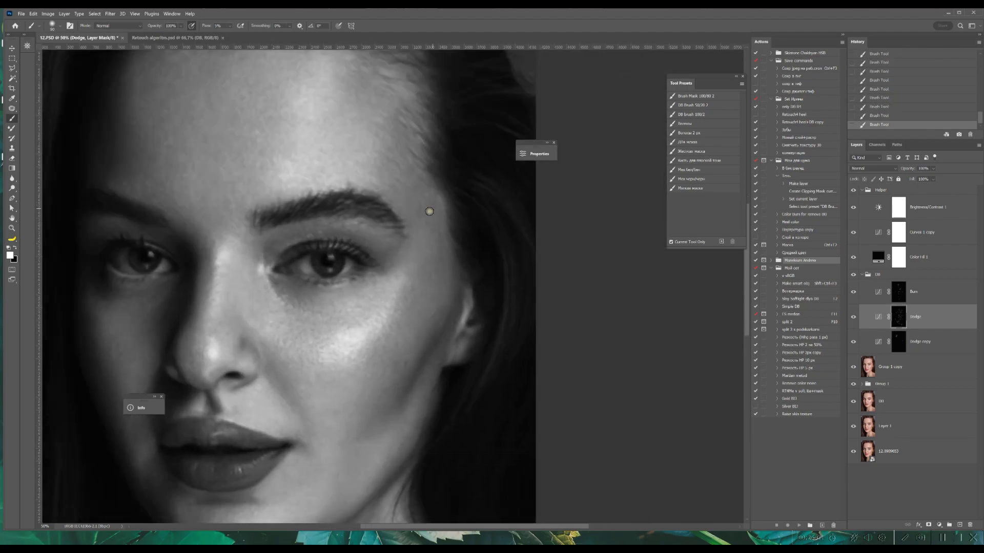
# - Lighten the shaded cheek beside the nose on the Dodge mask
pyautogui.scroll(-3, 461, 78)
pyautogui.scroll(1, 461, 79)
pyautogui.hscroll(-4, 448, 193)
pyautogui.scroll(2, 123, 164)
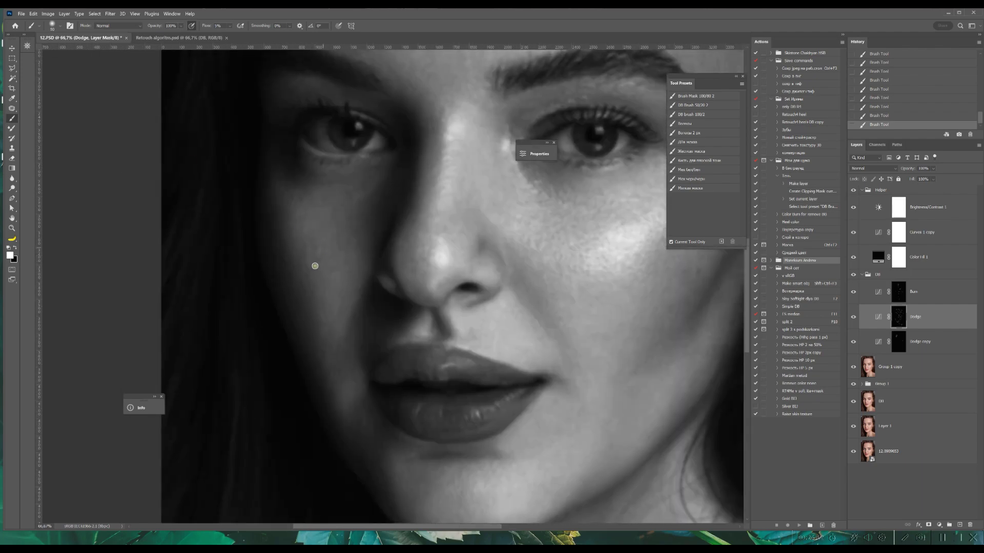
# - Lighten the darker transitions between the neck, collarbone and shoulder on the Dodge mask
pyautogui.scroll(-3, 411, 191)
pyautogui.scroll(-4, 340, 140)
pyautogui.hscroll(2, 340, 140)
pyautogui.hscroll(2, 408, 234)
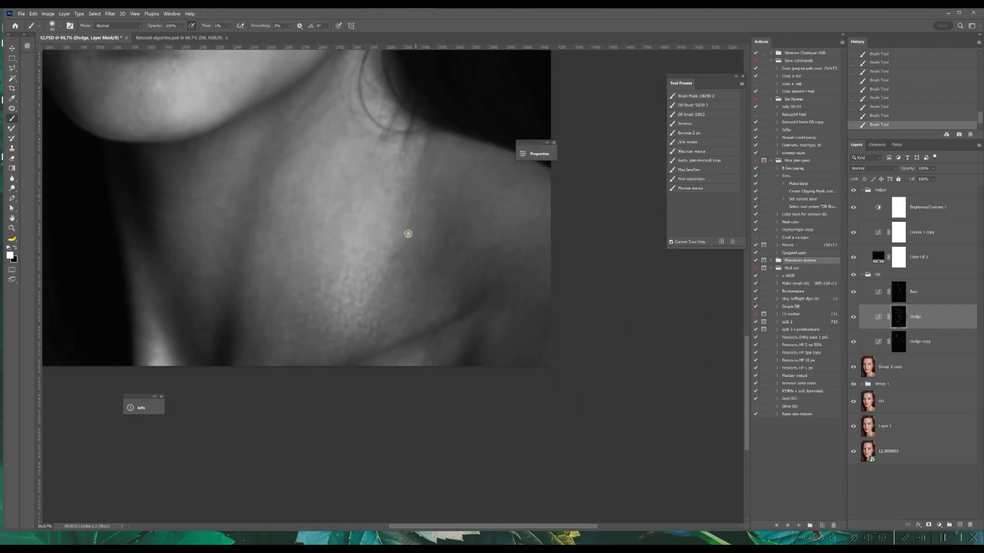
pyautogui.scroll(-1, 470, 320)
pyautogui.moveTo(402, 198); pyautogui.dragTo(388, 252)
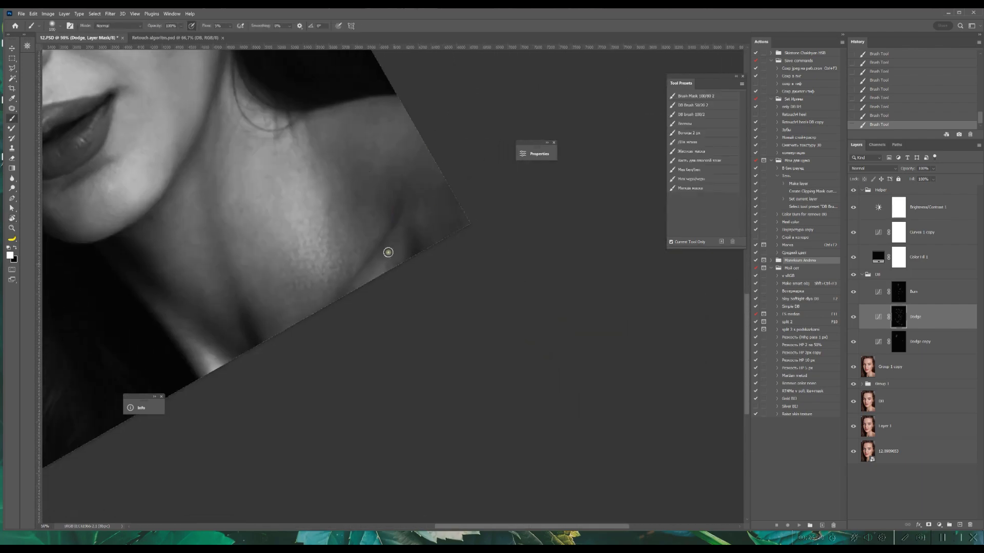
# - Darken bright patches on the neck and shoulder on the Burn mask and reset the canvas rotation
pyautogui.scroll(2, 405, 225)
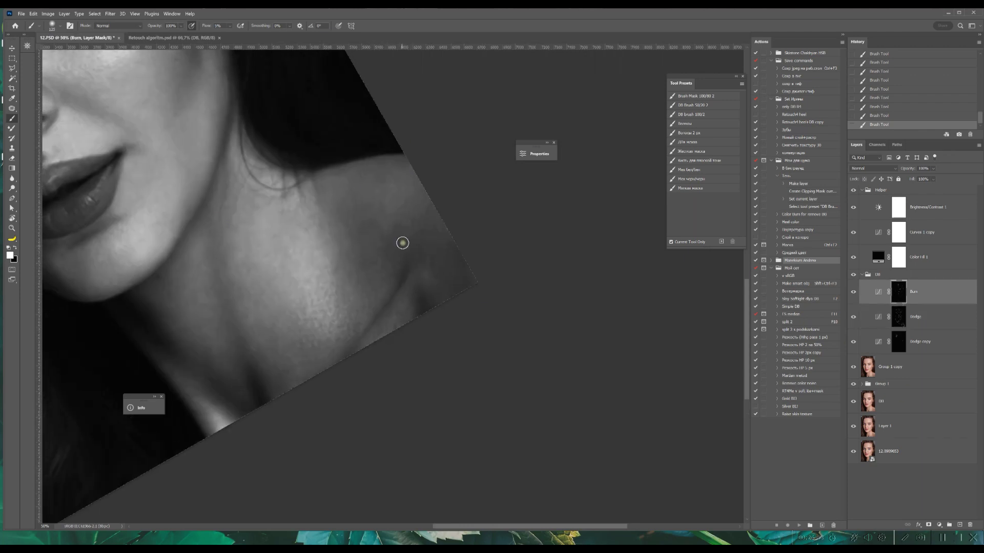
pyautogui.press('Escape')
pyautogui.moveTo(389, 209); pyautogui.dragTo(481, 277)
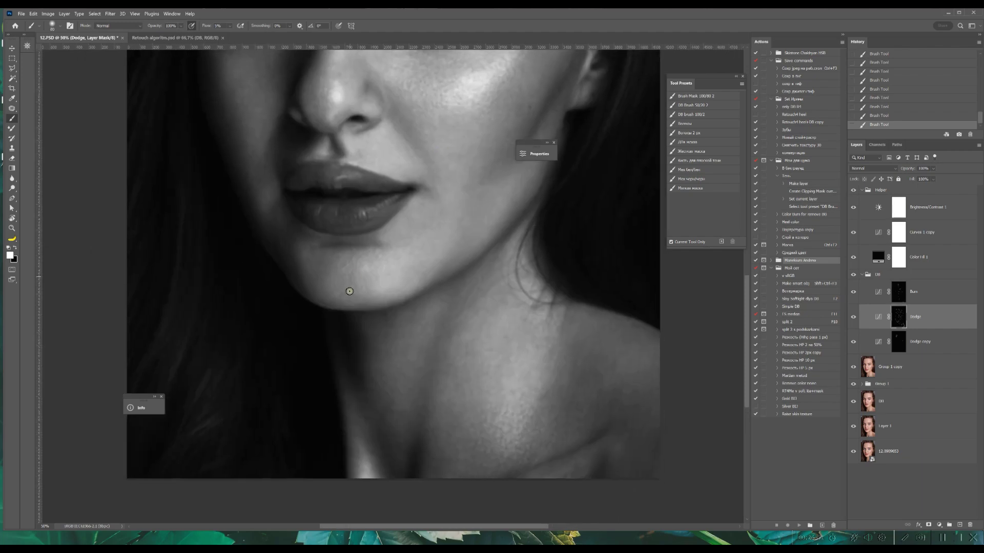
# - Hide the Helper group and lighten dark patches on the cheek and forehead on the Dodge mask in full color
pyautogui.click(853, 190)
pyautogui.moveTo(366, 171)
pyautogui.mouseDown()
pyautogui.moveTo(471, 266)
pyautogui.moveTo(450, 358)
pyautogui.mouseUp()
pyautogui.press(']')
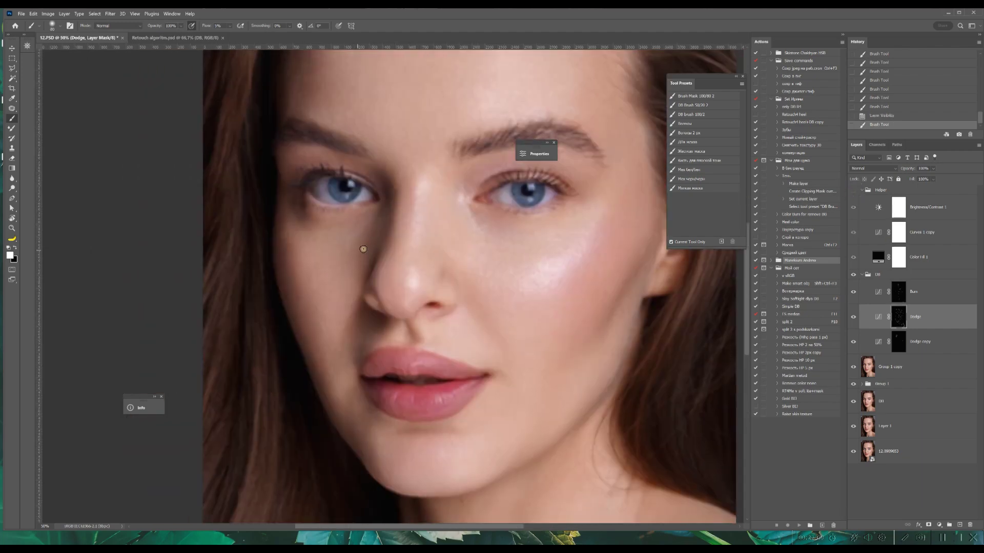
pyautogui.scroll(6, 352, 238)
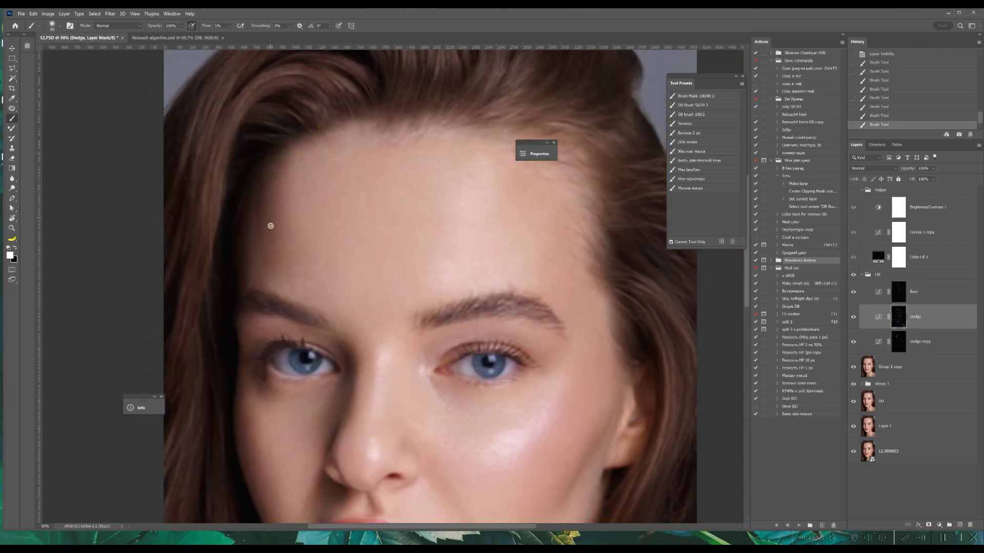
# - Darken bright patches on the forehead and face on the Burn mask, and straighten the rotated canvas
pyautogui.hotkey('alt', ']')
pyautogui.hotkey('ctrl', '-')
pyautogui.moveTo(337, 115); pyautogui.dragTo(350, 197)
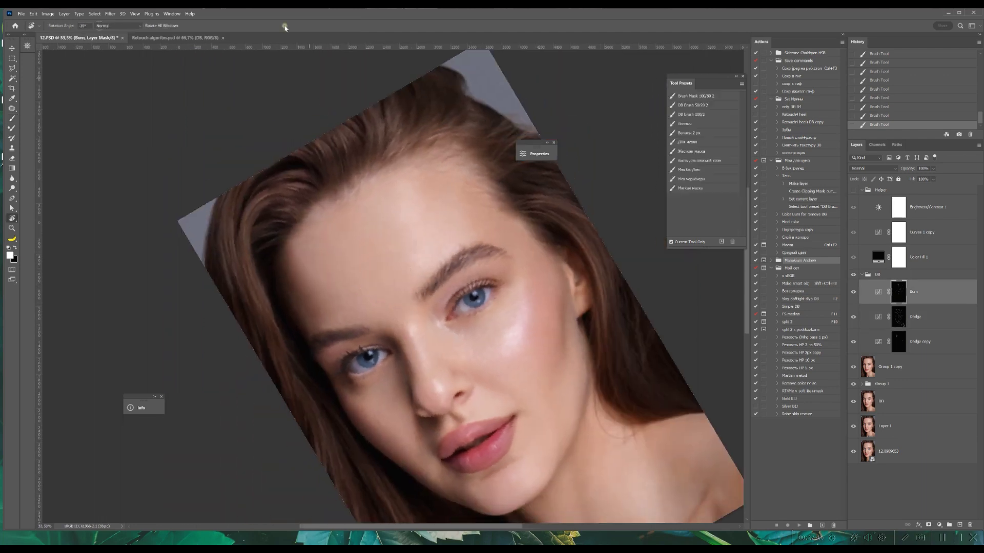
pyautogui.press(']')
pyautogui.press(']')
pyautogui.press(']')
pyautogui.press(']')
# - Delete the blurred Group 1 copy layer, then collapse and hide the dodge and burn group
pyautogui.click(890, 367)
pyautogui.press('Delete')
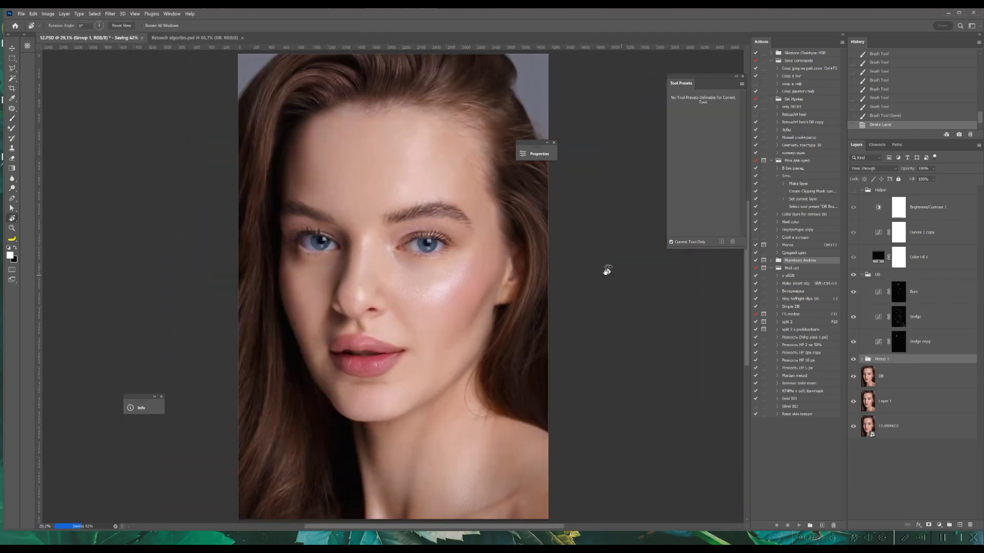
pyautogui.click(889, 376)
pyautogui.click(862, 274)
pyautogui.click(853, 274)
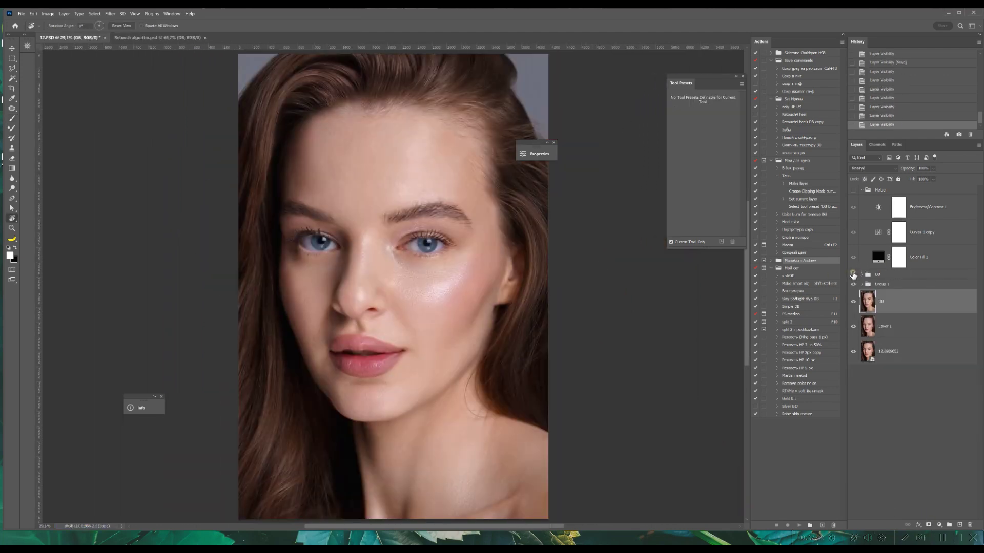
# - Duplicate Group 1, merge the copy into one layer and apply the Camera Raw filter with Clarity +100
pyautogui.click(880, 284)
pyautogui.hotkey('ctrl', 'j')
pyautogui.hotkey('ctrl', 'e')
pyautogui.click(110, 13)
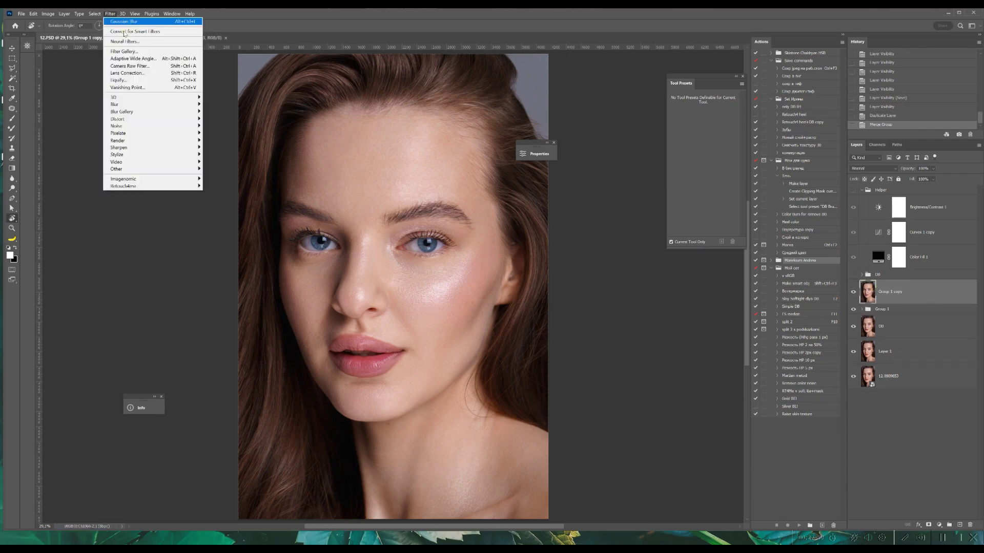
pyautogui.click(235, 128)
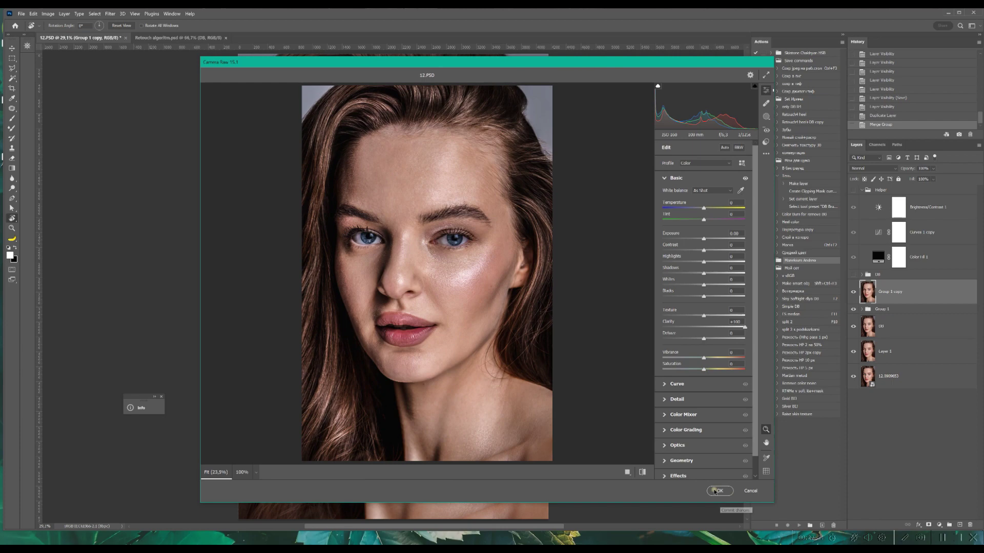
pyautogui.click(719, 491)
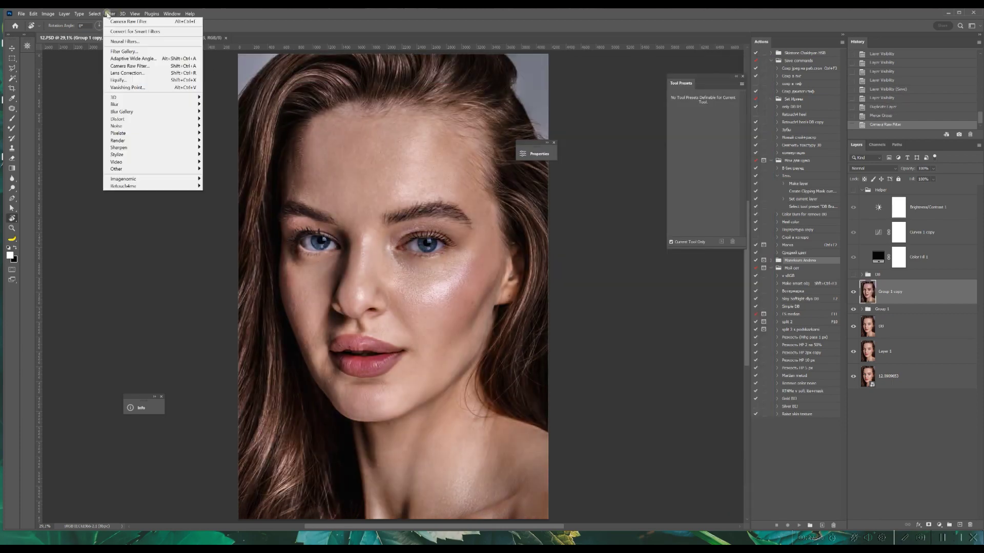
# - Try a second Camera Raw pass on the merged copy and compare it with the Helper group shown
pyautogui.hotkey('ctrl', 'alt', 'f')
pyautogui.click(854, 190)
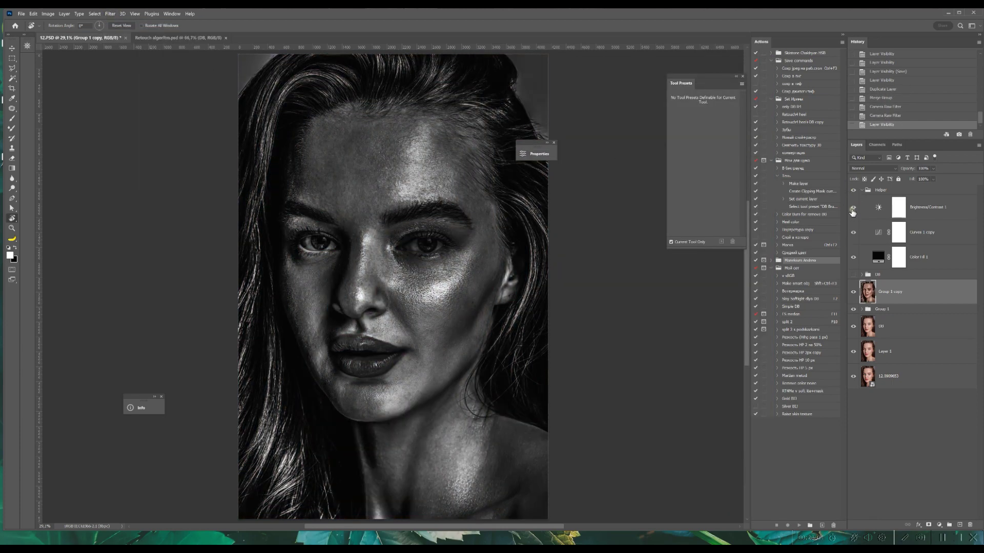
pyautogui.click(854, 190)
pyautogui.click(853, 190)
pyautogui.click(853, 293)
pyautogui.click(853, 297)
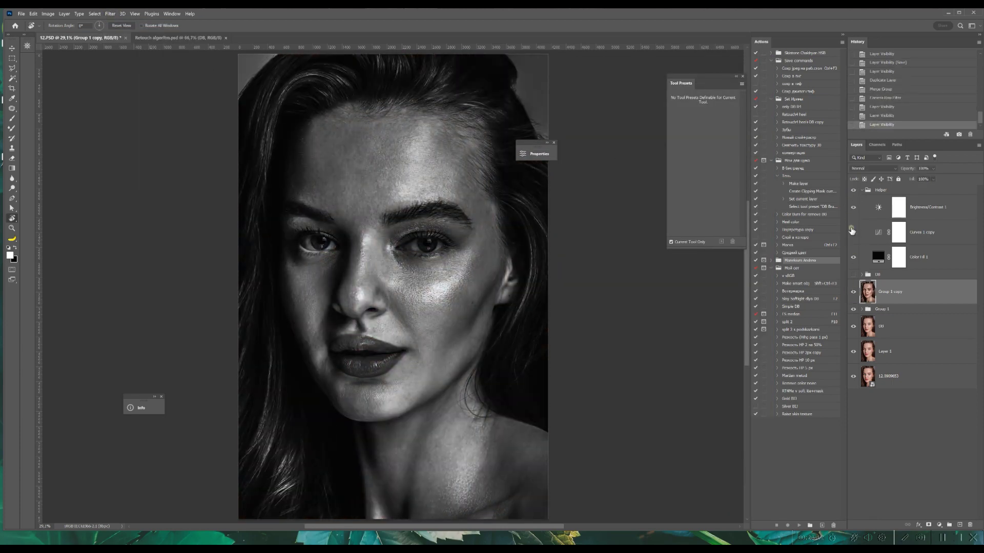
# - Soften the merged Group 1 copy by applying the Gaussian Blur filter twice
pyautogui.click(110, 14)
pyautogui.click(230, 131)
pyautogui.press('Return')
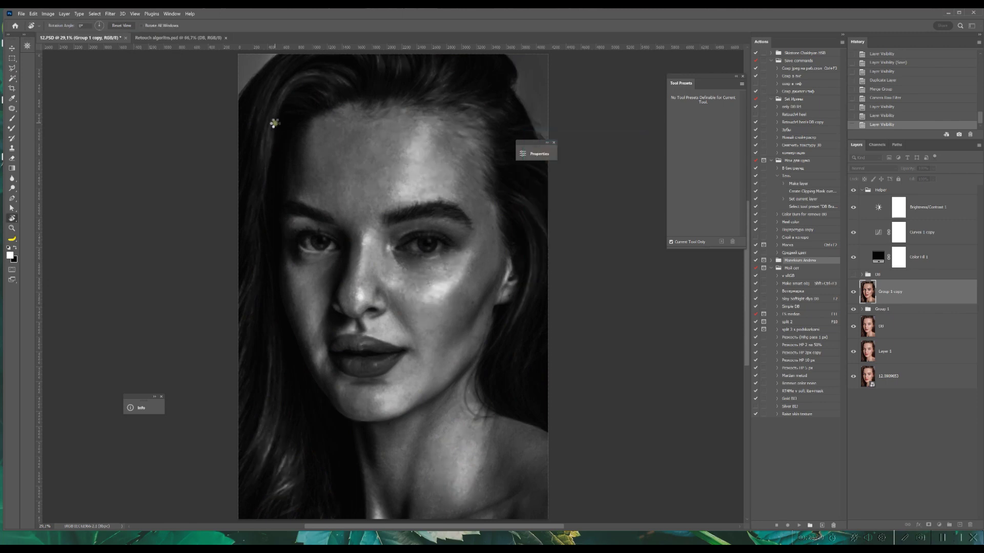
pyautogui.click(114, 14)
pyautogui.moveTo(123, 104)
pyautogui.click(232, 134)
pyautogui.press('Return')
# - Show and expand the dodge and burn group, and select the Dodge mask with the DB brush preset
pyautogui.click(853, 275)
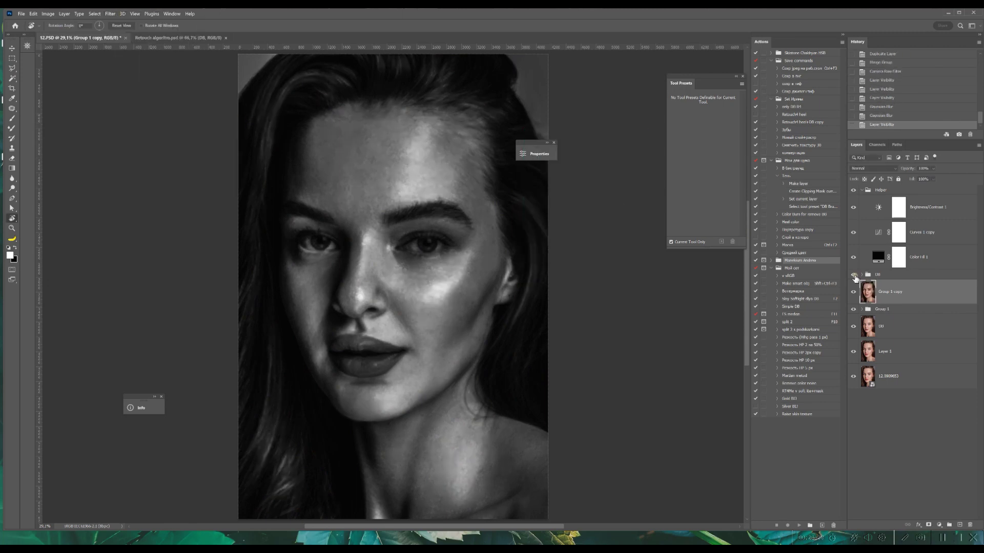
pyautogui.click(853, 275)
pyautogui.click(862, 274)
pyautogui.click(899, 319)
pyautogui.press('\\')
pyautogui.press('\\')
pyautogui.press('b')
pyautogui.click(698, 116)
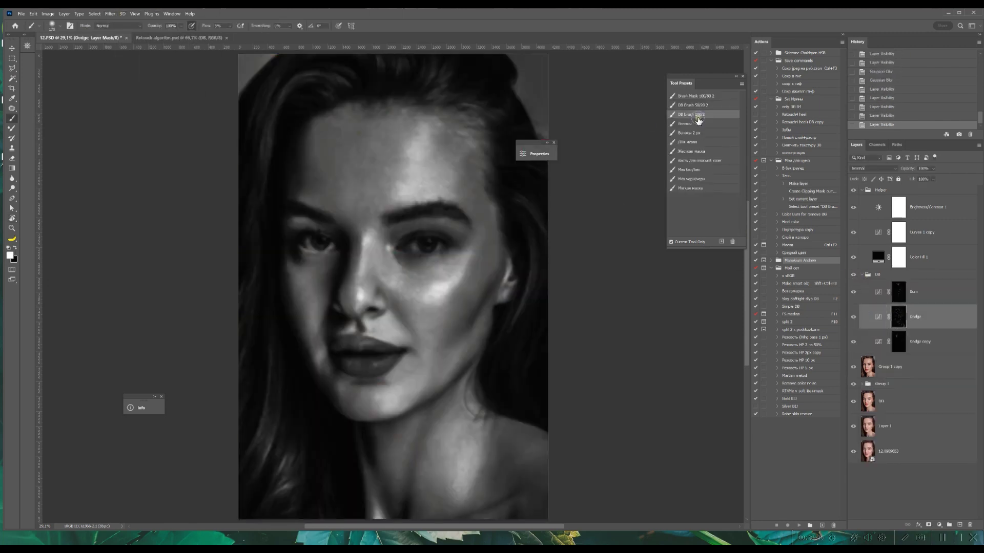
# - Even out patches on the shaded cheek and forehead with strokes on the Dodge and Burn masks
pyautogui.scroll(2, 340, 176)
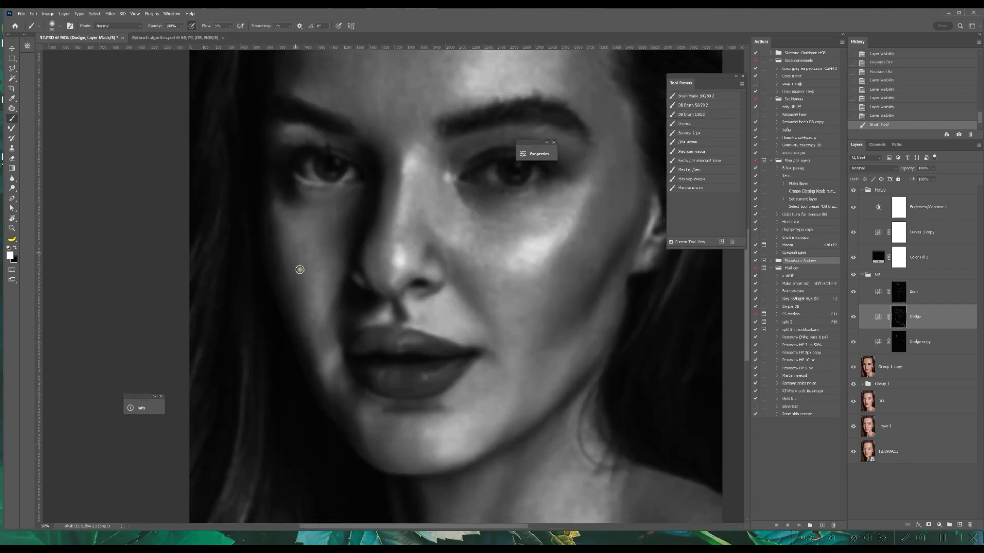
pyautogui.moveTo(364, 201); pyautogui.dragTo(303, 360)
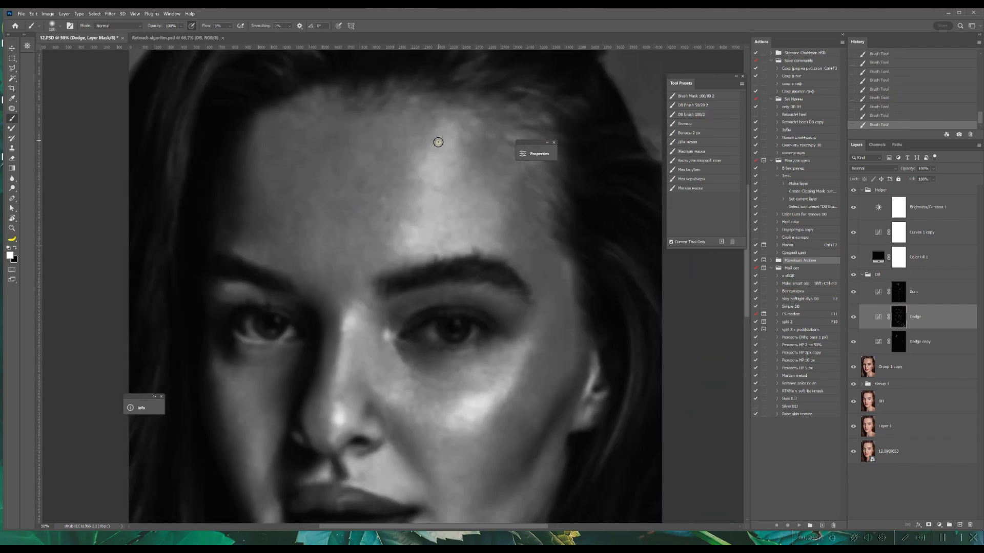
pyautogui.moveTo(438, 142)
pyautogui.mouseDown()
pyautogui.moveTo(329, 106)
pyautogui.moveTo(366, 94)
pyautogui.moveTo(502, 202)
pyautogui.mouseUp()
pyautogui.hotkey('alt', ']')
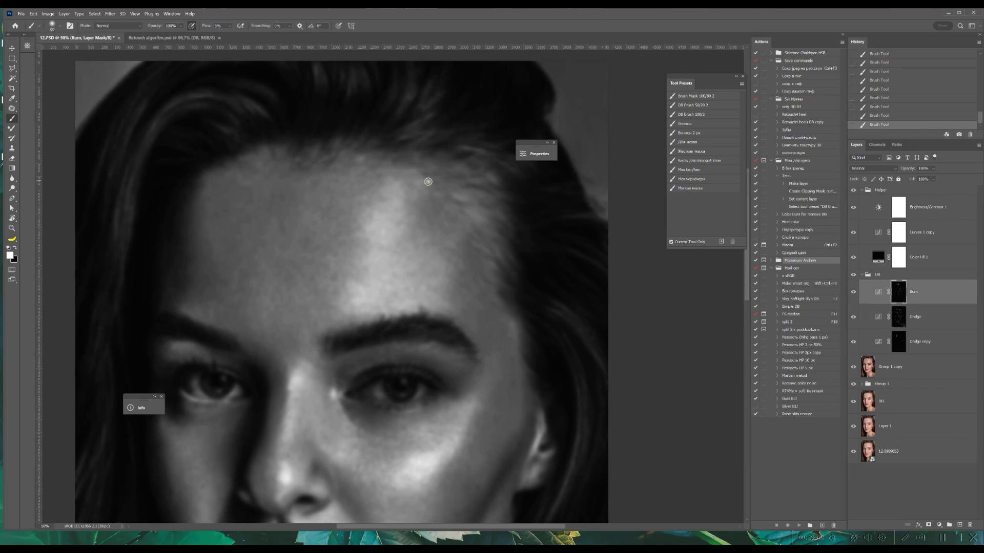
# - Lighten darker patches around the nose, mouth and both cheeks on the Dodge mask
pyautogui.hotkey('alt', '[')
pyautogui.scroll(-3, 238, 178)
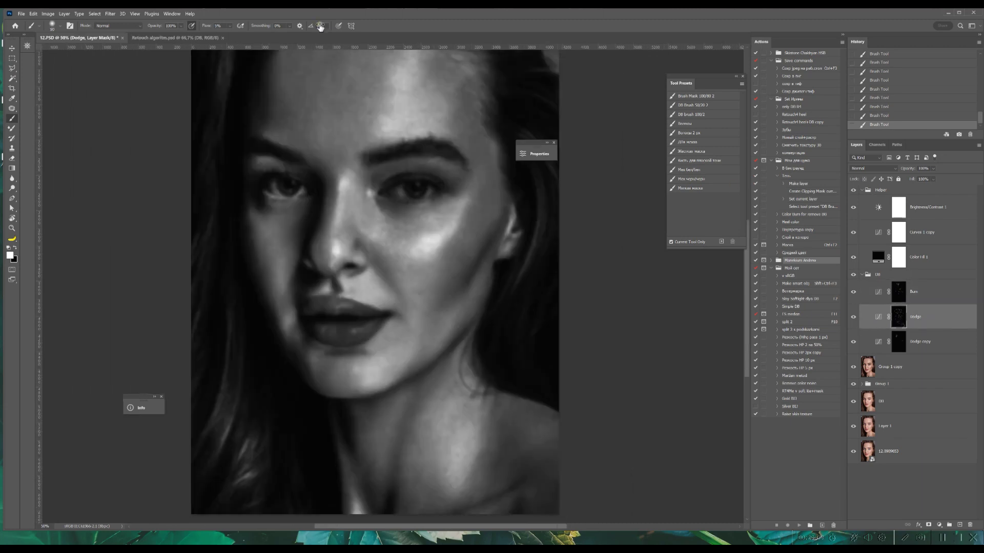
pyautogui.scroll(3, 375, 269)
pyautogui.moveTo(433, 132)
pyautogui.mouseDown()
pyautogui.moveTo(391, 183)
pyautogui.moveTo(490, 209)
pyautogui.mouseUp()
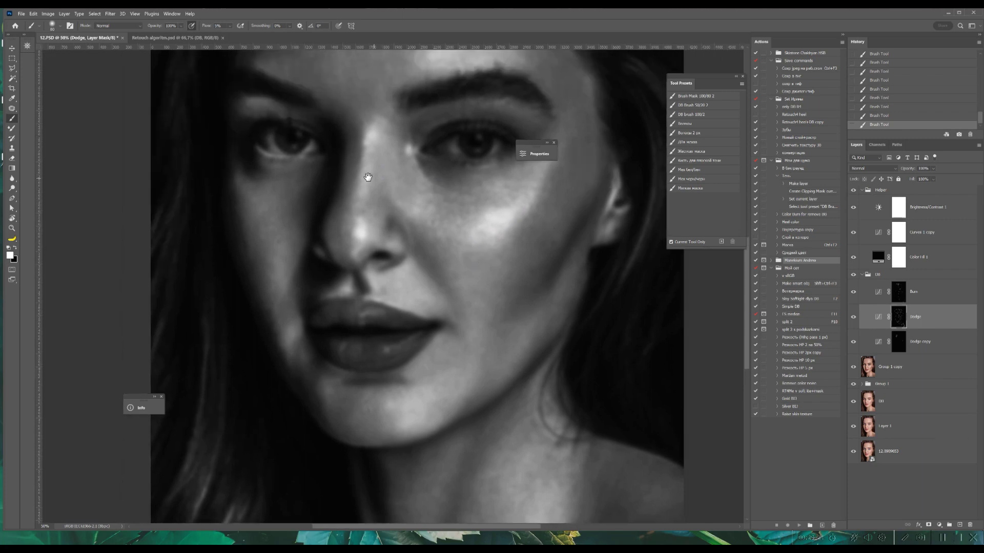
pyautogui.moveTo(368, 178); pyautogui.dragTo(390, 136)
pyautogui.moveTo(320, 191); pyautogui.dragTo(290, 100)
pyautogui.press(']')
pyautogui.moveTo(402, 159); pyautogui.dragTo(337, 301)
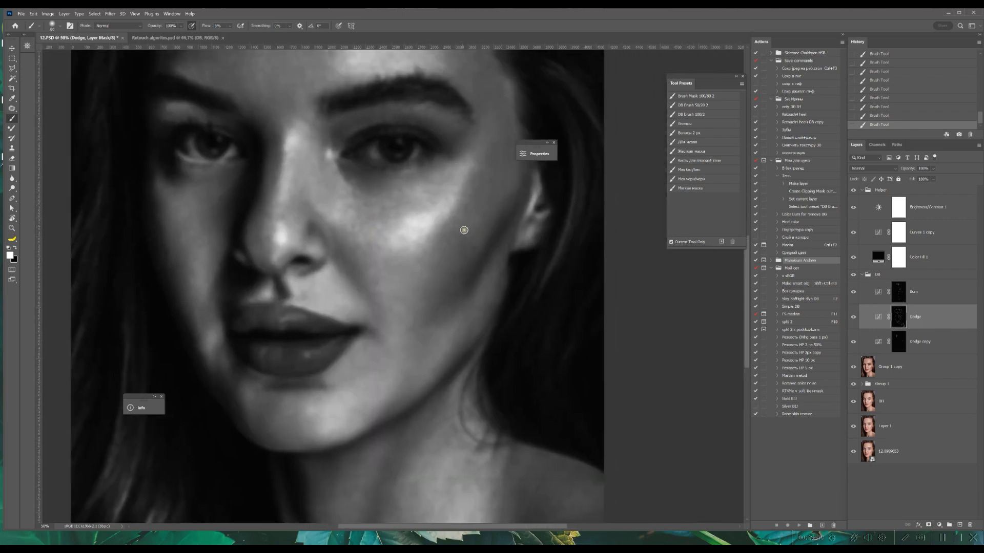
pyautogui.moveTo(414, 52); pyautogui.dragTo(454, 241)
# - Darken bright patches across the forehead on the Burn mask and reduce the brush size
pyautogui.click(898, 292)
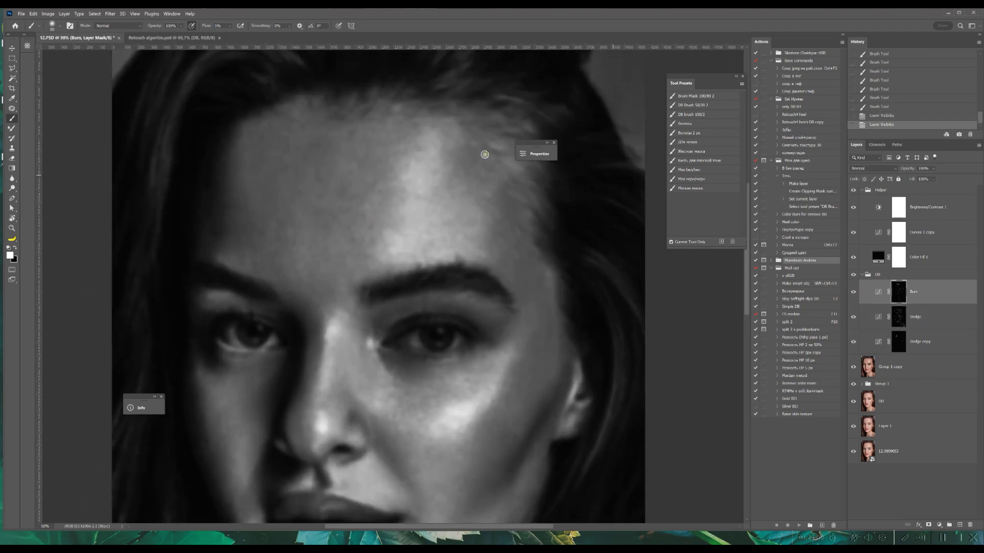
pyautogui.moveTo(270, 235); pyautogui.dragTo(347, 190)
pyautogui.press('[')
pyautogui.press('[')
pyautogui.press('[')
pyautogui.press('[')
# - Lighten small dark patches on the forehead and around its highlight on the Dodge copy mask
pyautogui.click(893, 340)
pyautogui.moveTo(432, 177); pyautogui.dragTo(390, 233)
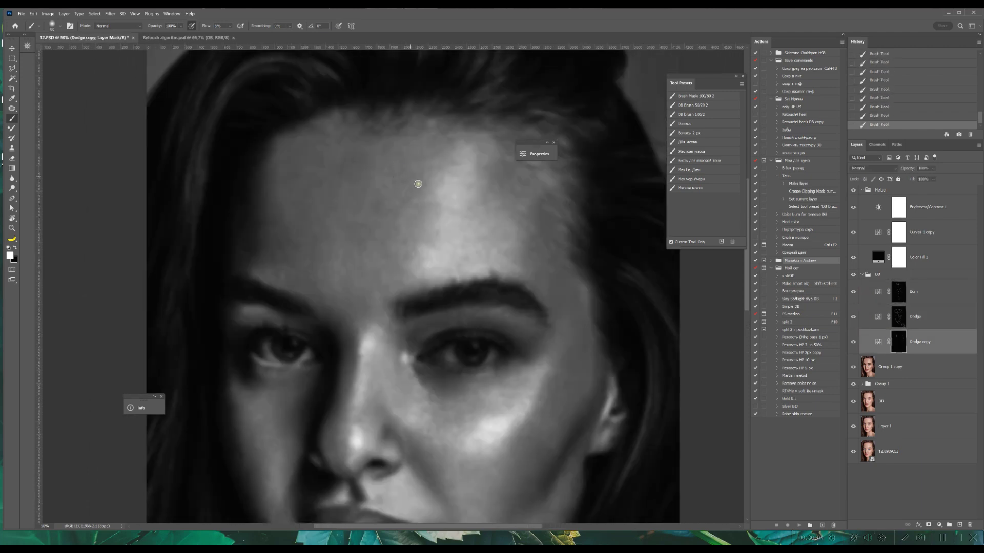
pyautogui.moveTo(452, 211); pyautogui.dragTo(383, 183)
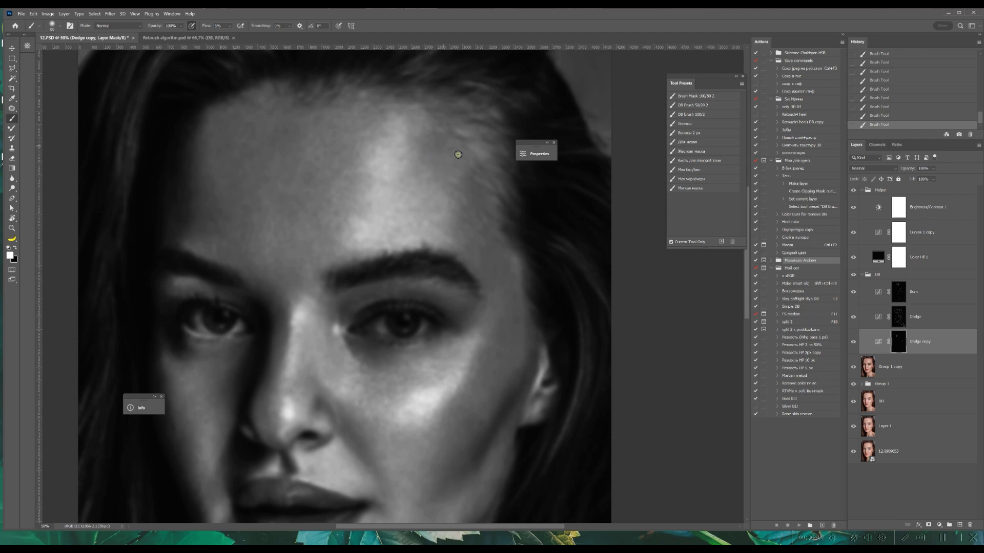
pyautogui.moveTo(458, 154); pyautogui.dragTo(564, 66)
# - Touch up the uneven tones on the lower forehead on the Burn and Dodge masks
pyautogui.click(919, 291)
pyautogui.click(919, 316)
pyautogui.moveTo(445, 171); pyautogui.dragTo(465, 217)
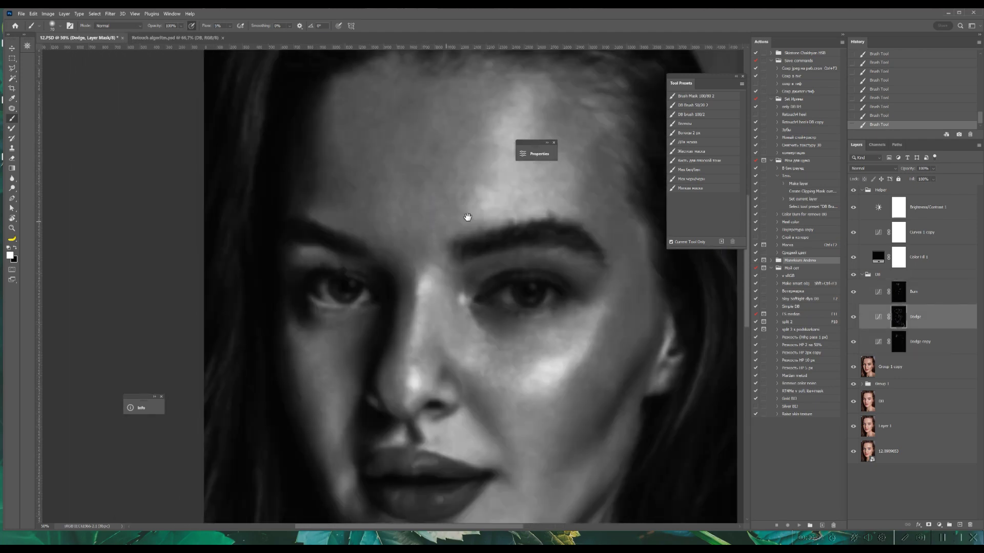
# - Duplicate the Dodge curves layer, fill the copy's mask with black and save the document
pyautogui.hotkey('ctrl', 'j')
pyautogui.hotkey('ctrl', 'BackSpace')
pyautogui.hotkey('ctrl', '0')
pyautogui.hotkey('ctrl', 's')
# - Lighten broad shaded areas of the face on the Dodge copy 2 mask using the DB brush preset
pyautogui.hotkey('ctrl', '-')
pyautogui.hotkey('ctrl', '-')
pyautogui.hotkey('ctrl', '-')
pyautogui.moveTo(565, 257); pyautogui.dragTo(535, 160)
pyautogui.click(691, 114)
pyautogui.hotkey('ctrl', '+')
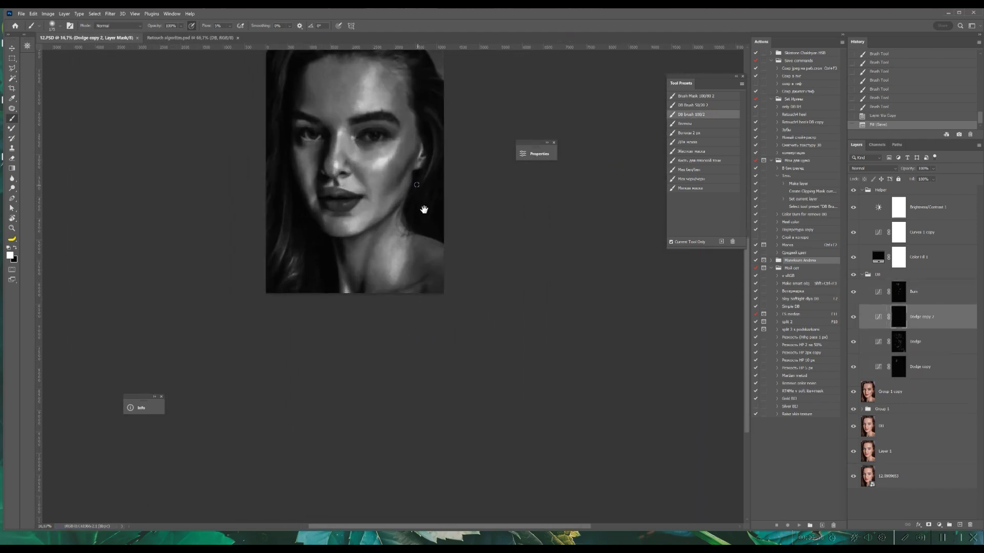
pyautogui.moveTo(424, 208); pyautogui.dragTo(468, 281)
pyautogui.click(379, 148)
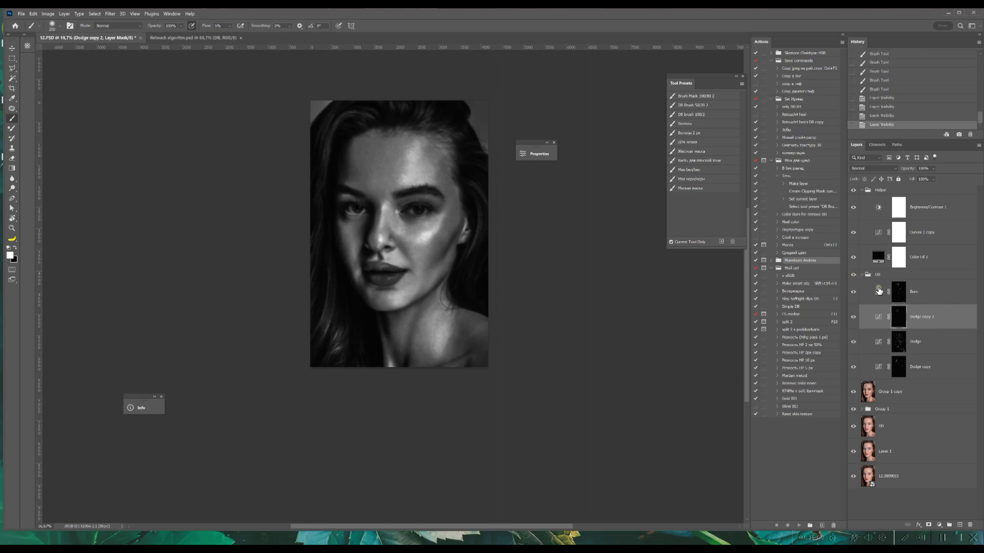
# - Even the shaded cheek and jaw transitions on the Dodge copy 2 and Burn masks with a smaller brush
pyautogui.hotkey('ctrl', '+')
pyautogui.press('[')
pyautogui.press('[')
pyautogui.press('[')
pyautogui.hotkey('ctrl', '+')
pyautogui.moveTo(853, 206)
pyautogui.mouseDown()
pyautogui.moveTo(853, 257)
pyautogui.moveTo(853, 207)
pyautogui.mouseUp()
pyautogui.hotkey('ctrl', '+')
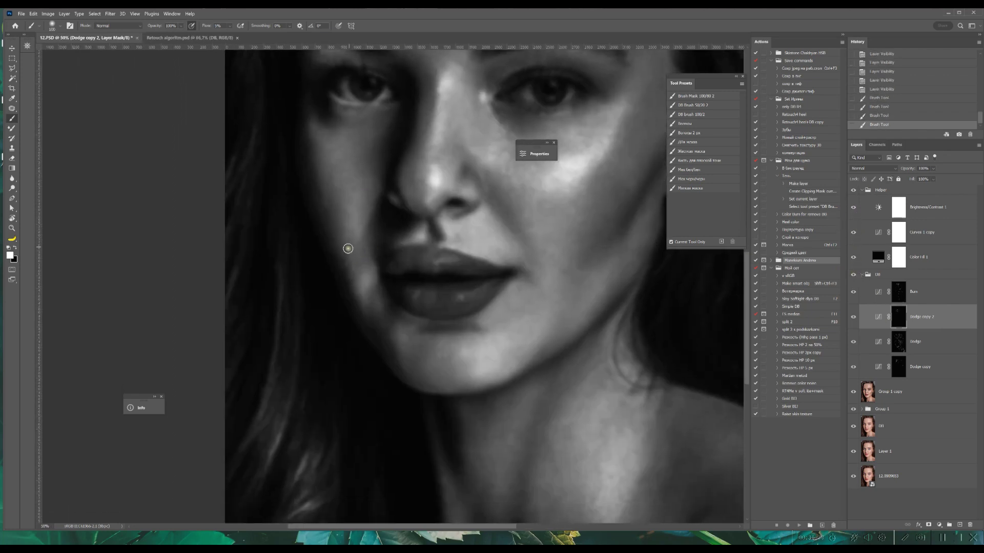
pyautogui.hotkey('alt', ']')
pyautogui.press('[')
pyautogui.moveTo(370, 282); pyautogui.dragTo(428, 264)
pyautogui.hotkey('alt', '[')
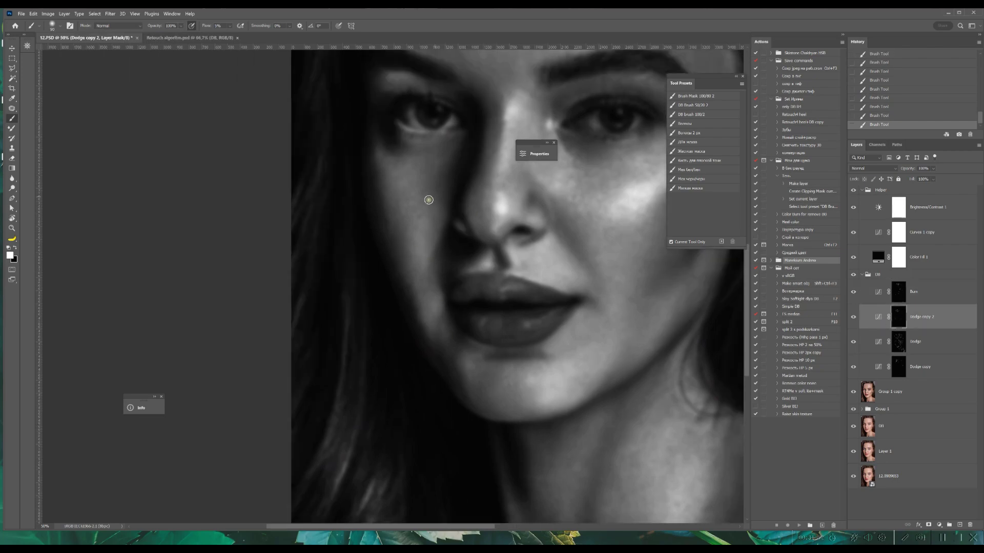
# - Lighten fine dark patches on the cheeks and lower face on the Dodge copy 2 mask with a smaller brush
pyautogui.hotkey('ctrl', '+')
pyautogui.press('[')
pyautogui.press('[')
pyautogui.press('[')
pyautogui.press('[')
pyautogui.press('[')
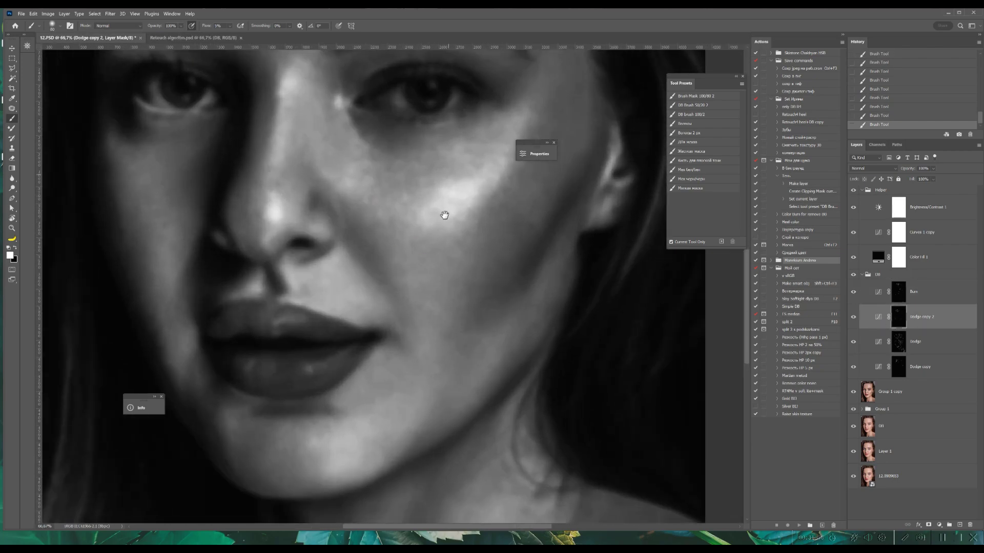
pyautogui.moveTo(444, 215); pyautogui.dragTo(423, 273)
# - Lighten fine dark patches across the forehead on the Dodge copy 2 mask
pyautogui.moveTo(400, 185); pyautogui.dragTo(438, 428)
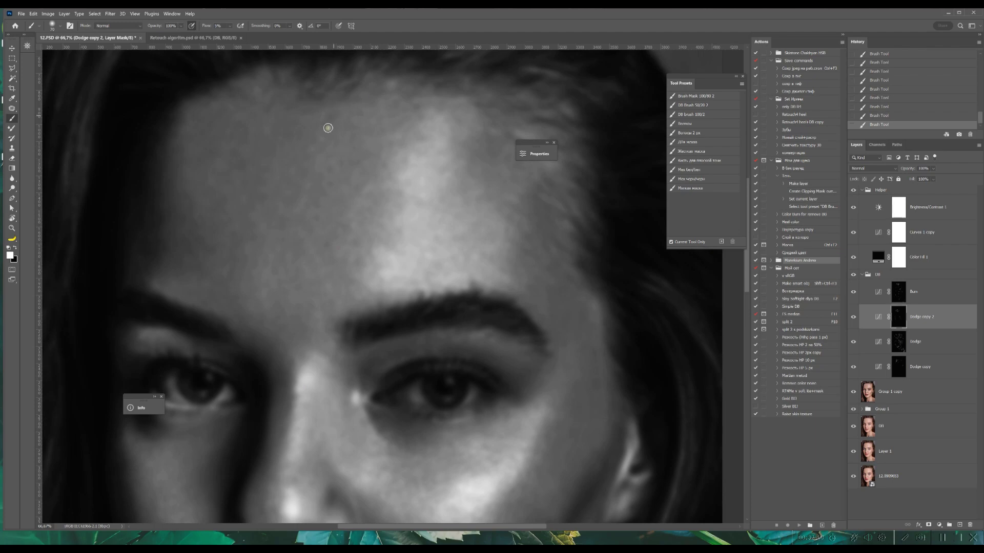
pyautogui.press('h')
pyautogui.moveTo(328, 128); pyautogui.dragTo(371, 183)
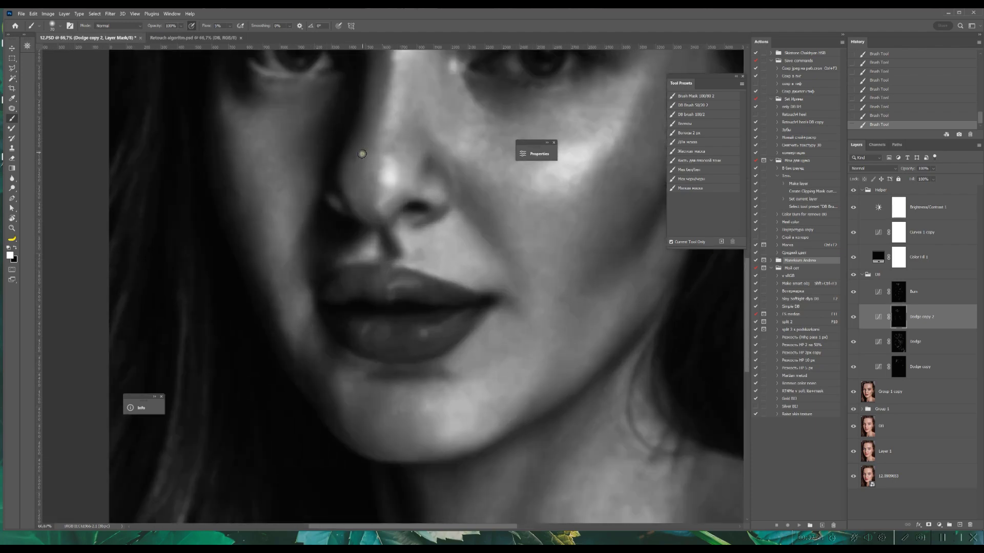
# - Refine the tones around the nose, mouth, cheek and jaw on the Burn and Dodge copy 2 masks
pyautogui.click(884, 287)
pyautogui.moveTo(260, 197); pyautogui.dragTo(360, 219)
pyautogui.click(883, 320)
pyautogui.moveTo(539, 135); pyautogui.dragTo(404, 294)
pyautogui.moveTo(544, 410); pyautogui.dragTo(402, 223)
pyautogui.moveTo(458, 122); pyautogui.dragTo(494, 95)
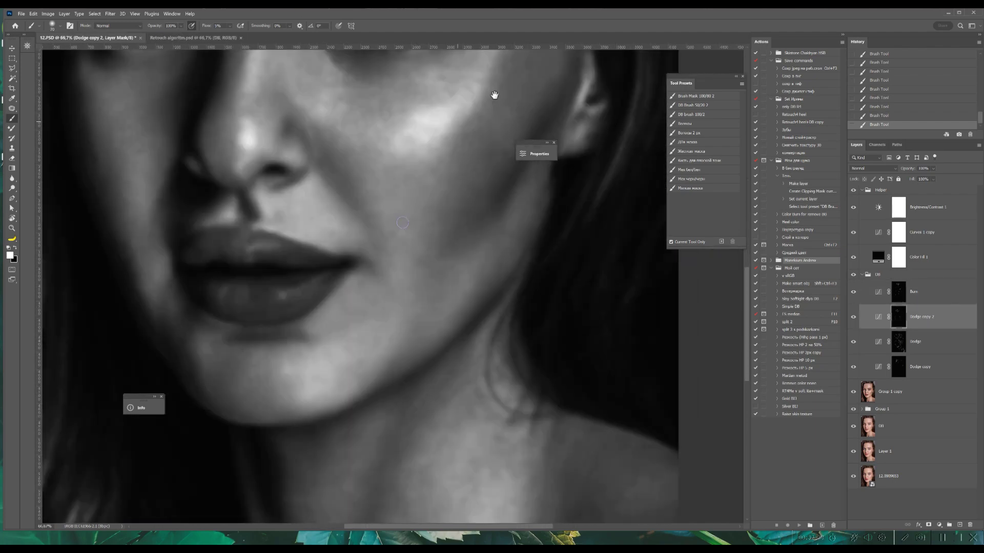
# - Hide the Group 1 copy layer and the Helper group, and compare the dodge and burn group on and off
pyautogui.hotkey('ctrl', '0')
pyautogui.click(853, 391)
pyautogui.click(853, 190)
pyautogui.click(853, 275)
pyautogui.hotkey('ctrl', '-')
pyautogui.hotkey('ctrl', '-')
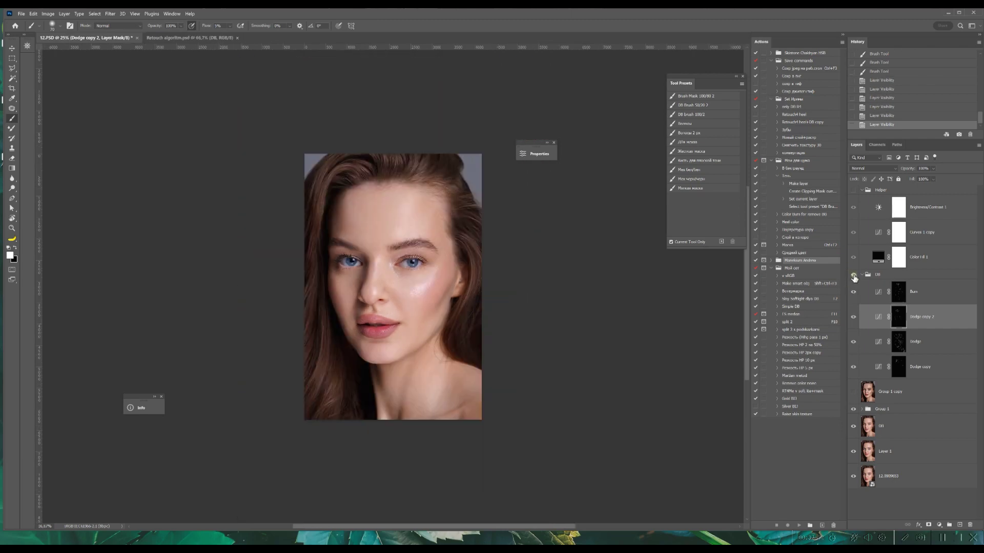
pyautogui.hotkey('ctrl', '+')
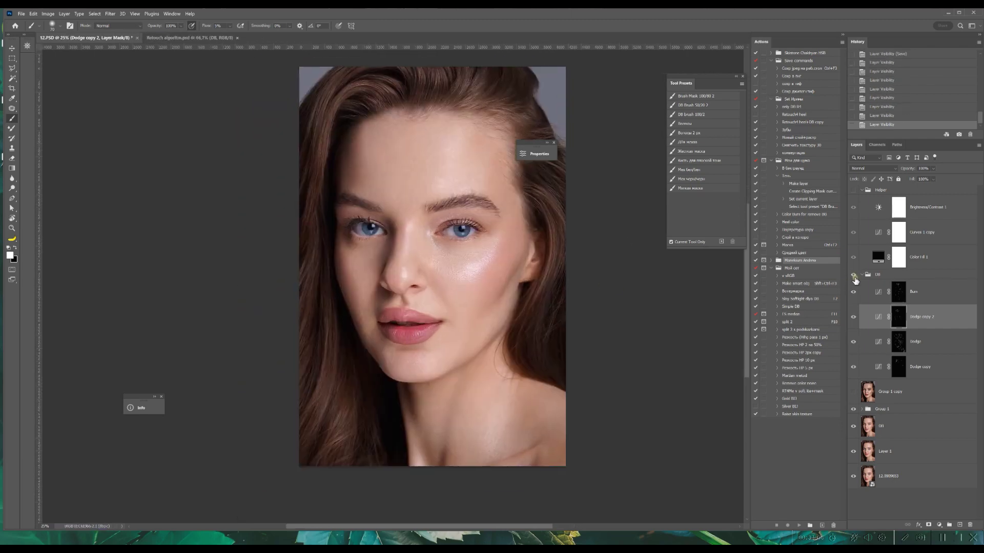
# - Show the Helper group with its Brightness/Contrast, Curves and Color Fill layers individually hidden, and save the document
pyautogui.click(853, 190)
pyautogui.click(853, 207)
pyautogui.click(853, 232)
pyautogui.click(853, 257)
pyautogui.hotkey('ctrl', 's')
pyautogui.hotkey('ctrl', '0')
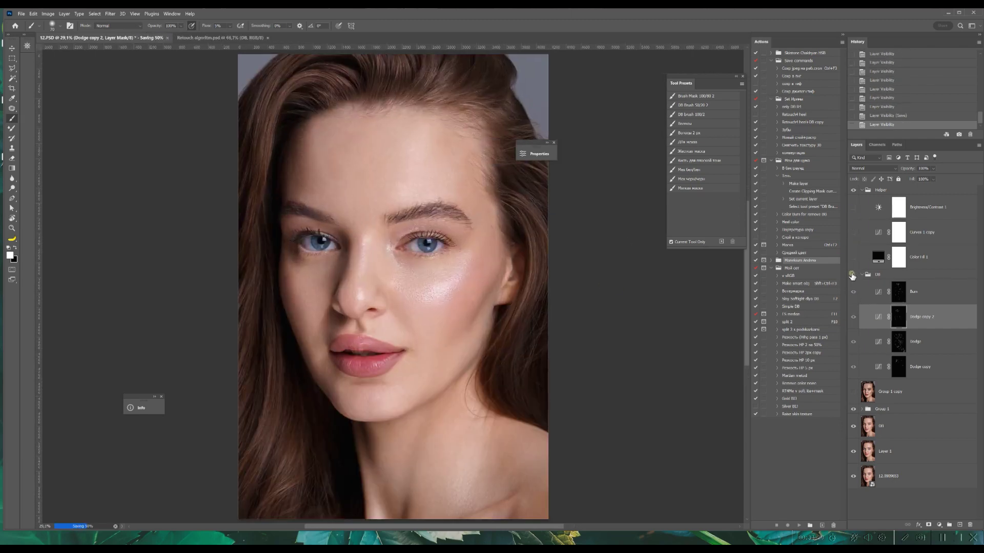
# - Compare the portrait with and without the dodge and burn group, keep the group shown and save the document
pyautogui.click(852, 275)
pyautogui.click(852, 275)
pyautogui.click(853, 275)
pyautogui.hotkey('ctrl', 's')
pyautogui.press('z')
pyautogui.tripleClick(388, 384)
pyautogui.hotkey('ctrl', '0')
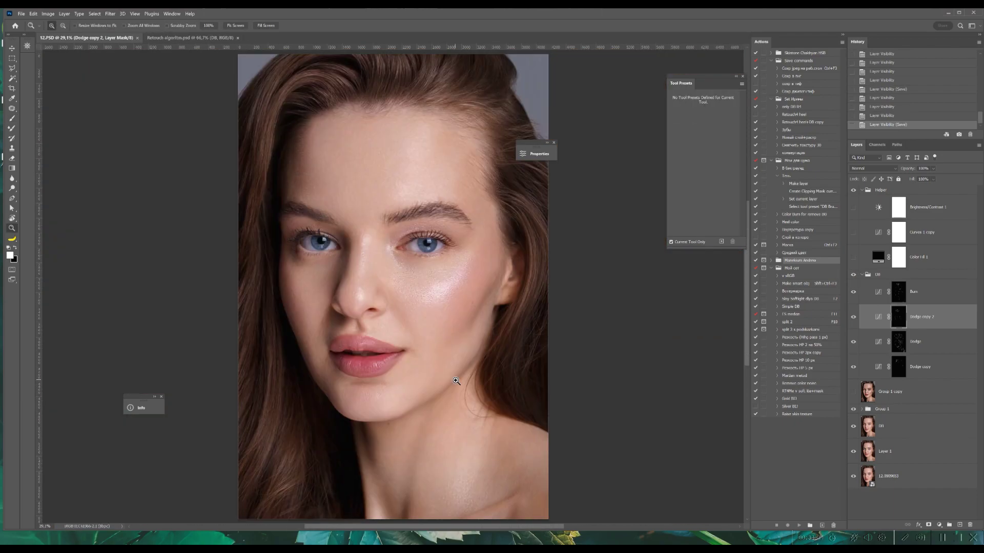
# - Show the helper Color Fill and Curves 1 copy layers, duplicate the Curves layer and hide the duplicate
pyautogui.tripleClick(459, 378)
pyautogui.click(853, 257)
pyautogui.click(853, 233)
pyautogui.click(877, 233)
pyautogui.hotkey('ctrl', 'j')
pyautogui.click(853, 232)
# - Reshape the curve of the Curves 1 copy helper layer into a brighter, steeper contrast curve
pyautogui.doubleClick(878, 257)
pyautogui.moveTo(468, 260); pyautogui.dragTo(503, 278)
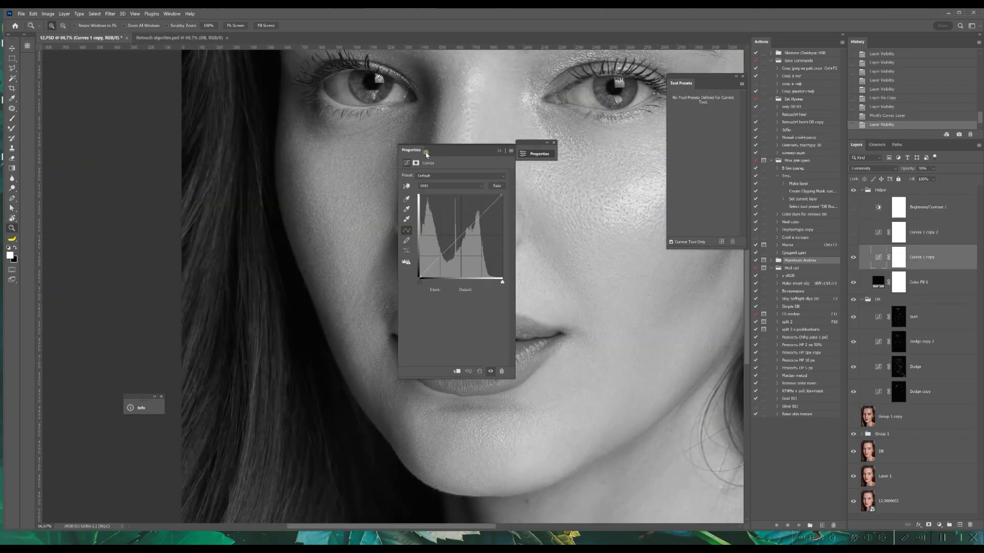
pyautogui.click(547, 142)
pyautogui.moveTo(562, 195); pyautogui.dragTo(528, 195)
pyautogui.moveTo(507, 232); pyautogui.dragTo(516, 244)
pyautogui.click(566, 143)
pyautogui.click(481, 154)
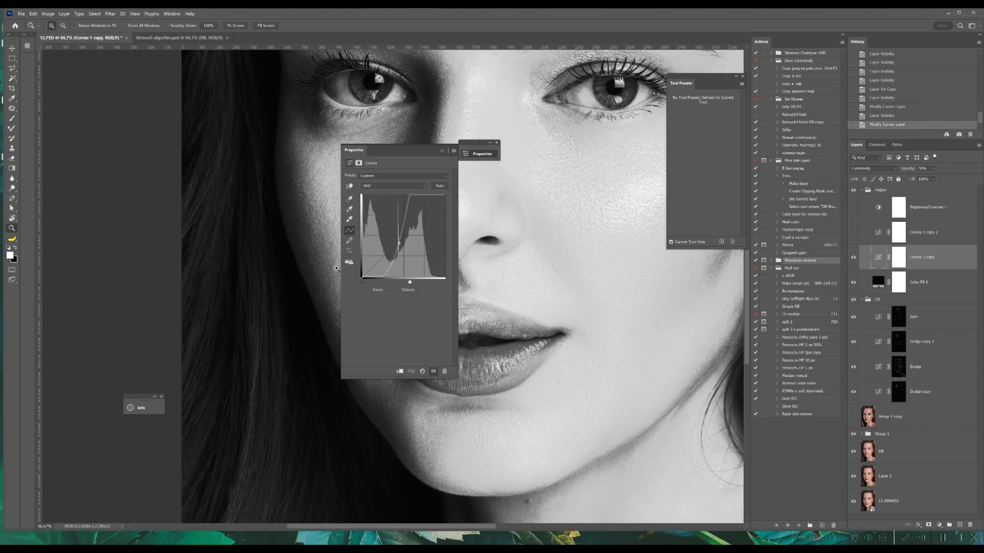
pyautogui.moveTo(399, 243); pyautogui.dragTo(385, 266)
# - Check Group 1 on and off, and delete the hidden Group 1 copy layer
pyautogui.click(872, 434)
pyautogui.click(853, 434)
pyautogui.click(853, 434)
pyautogui.click(886, 417)
pyautogui.press('Delete')
# - Compare the black-and-white helper view with the dodge and burn group on and off
pyautogui.click(862, 299)
pyautogui.doubleClick(852, 299)
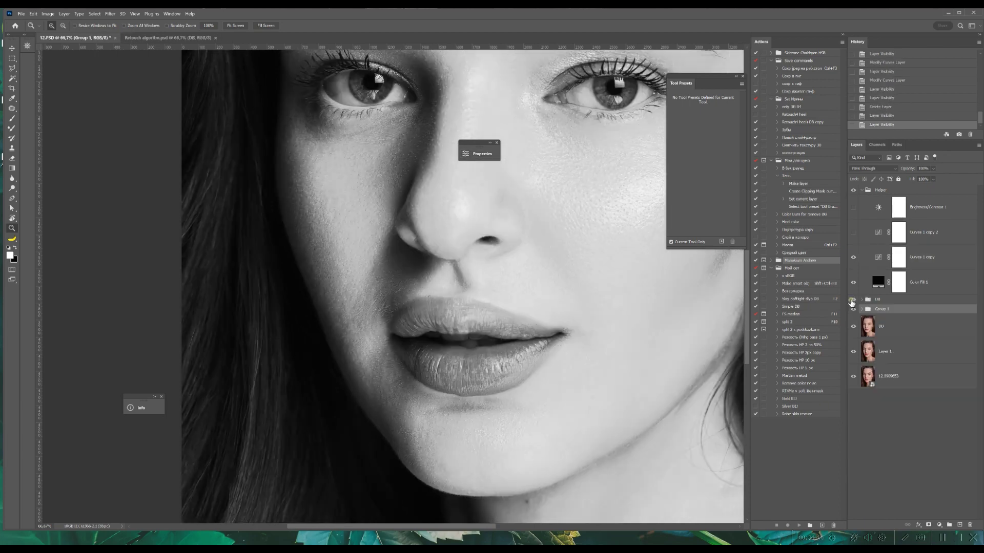
pyautogui.click(853, 301)
pyautogui.click(853, 300)
pyautogui.click(862, 299)
# - Touch up the tones beside the mouth and on the cheek on the Dodge, Dodge copy 2 and Burn masks
pyautogui.keyDown('alt'); pyautogui.click(897, 366); pyautogui.keyUp('alt')
pyautogui.press('b')
pyautogui.click(398, 306)
pyautogui.click(653, 333)
pyautogui.click(895, 346)
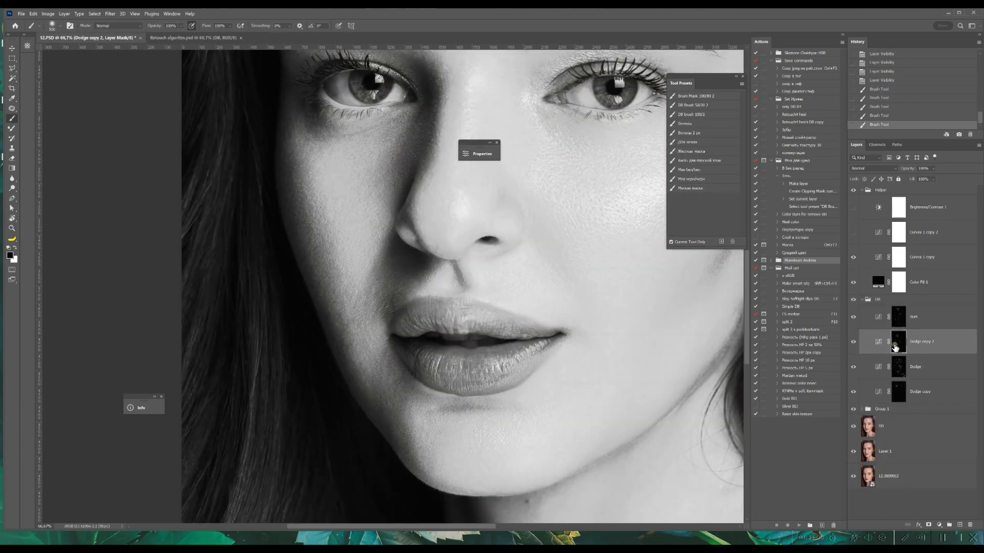
pyautogui.keyDown('alt'); pyautogui.click(895, 345); pyautogui.keyUp('alt')
pyautogui.click(900, 320)
pyautogui.keyDown('alt'); pyautogui.click(899, 319); pyautogui.keyUp('alt')
pyautogui.click(365, 350)
pyautogui.click(353, 358)
# - Hide the Helper group with the whole portrait in view and save the document
pyautogui.click(877, 314)
pyautogui.hotkey('ctrl', '0')
pyautogui.click(853, 192)
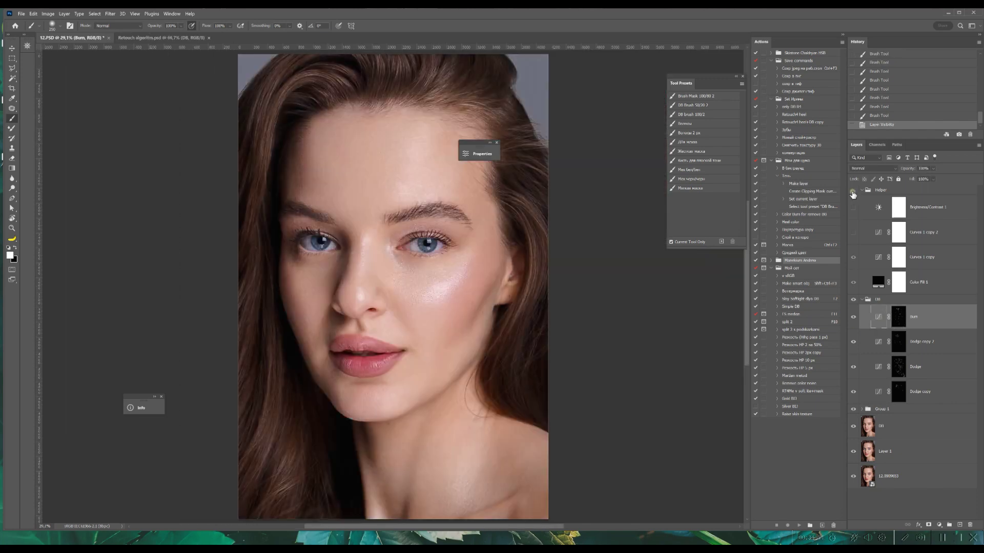
pyautogui.hotkey('ctrl', 's')
# - Compare the portrait without the dodge and burn group and with only the original layer, restoring all layers
pyautogui.click(861, 299)
pyautogui.click(853, 300)
pyautogui.click(853, 299)
pyautogui.click(853, 299)
pyautogui.click(853, 300)
pyautogui.keyDown('alt'); pyautogui.click(852, 374); pyautogui.keyUp('alt')
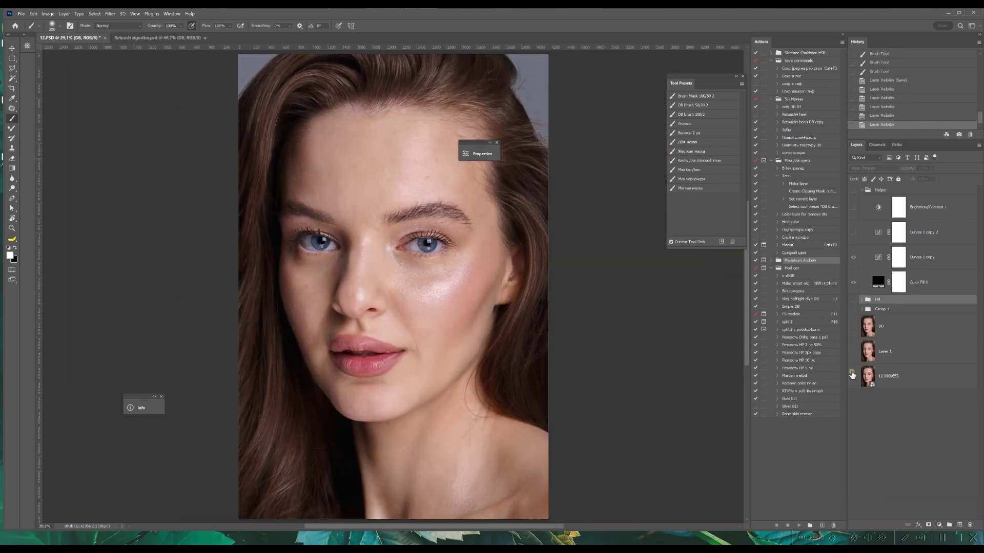
pyautogui.keyDown('alt'); pyautogui.click(852, 374); pyautogui.keyUp('alt')
# - Duplicate Group 1, merge the copy into one layer and apply Gaussian Blur to it
pyautogui.click(881, 309)
pyautogui.hotkey('ctrl', 'j')
pyautogui.hotkey('ctrl', 'e')
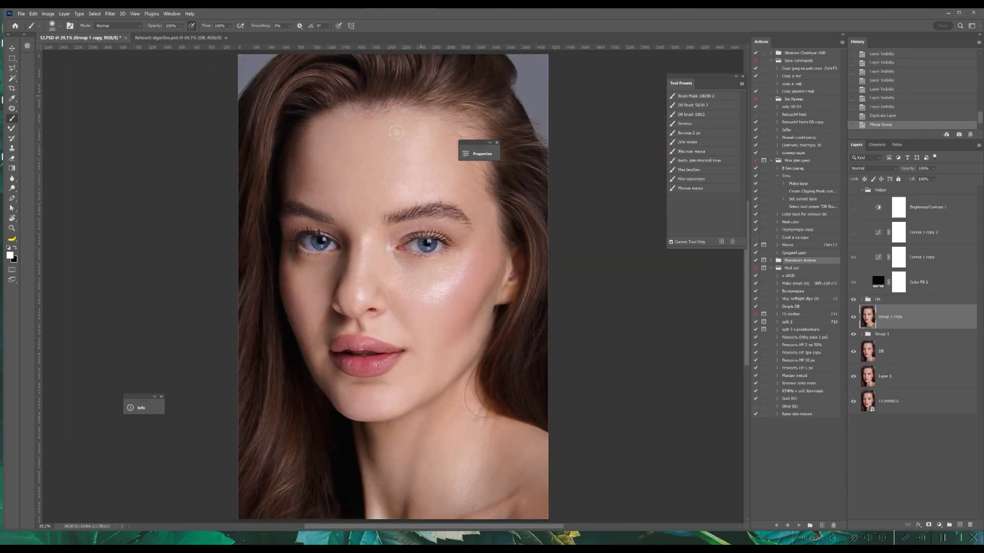
pyautogui.click(110, 14)
pyautogui.click(236, 132)
pyautogui.press('Return')
# - Show the Helper group over the blurred portrait and readjust the curve of the Curves 1 copy layer
pyautogui.click(852, 190)
pyautogui.click(877, 299)
pyautogui.click(861, 300)
pyautogui.click(916, 367)
pyautogui.press('b')
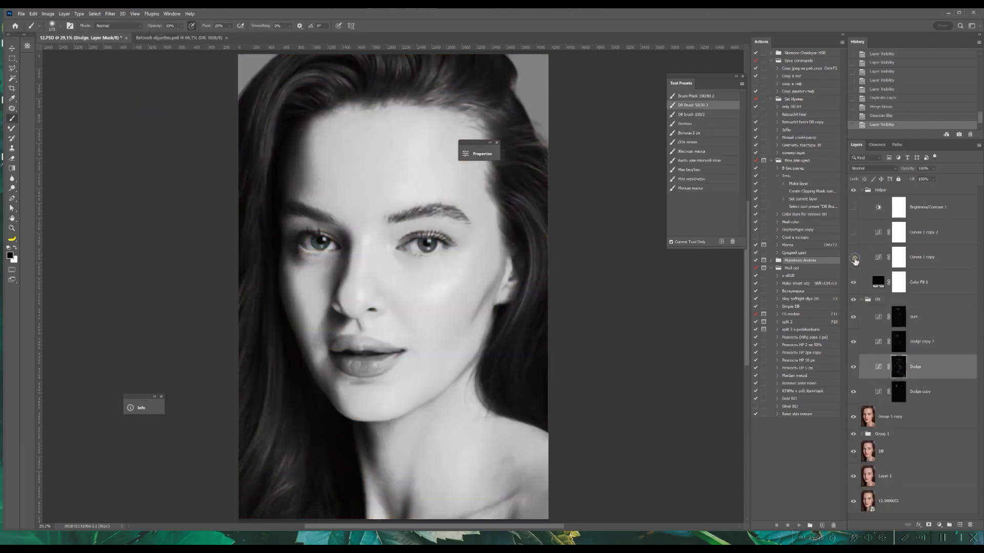
pyautogui.doubleClick(878, 257)
pyautogui.click(490, 143)
pyautogui.moveTo(545, 210); pyautogui.dragTo(555, 210)
pyautogui.click(584, 157)
# - Lighten dark patches on the shadowed cheek and under the eye with a soft brush on the Dodge copy 2 mask
pyautogui.click(921, 342)
pyautogui.click(707, 126)
pyautogui.scroll(4, 319, 375)
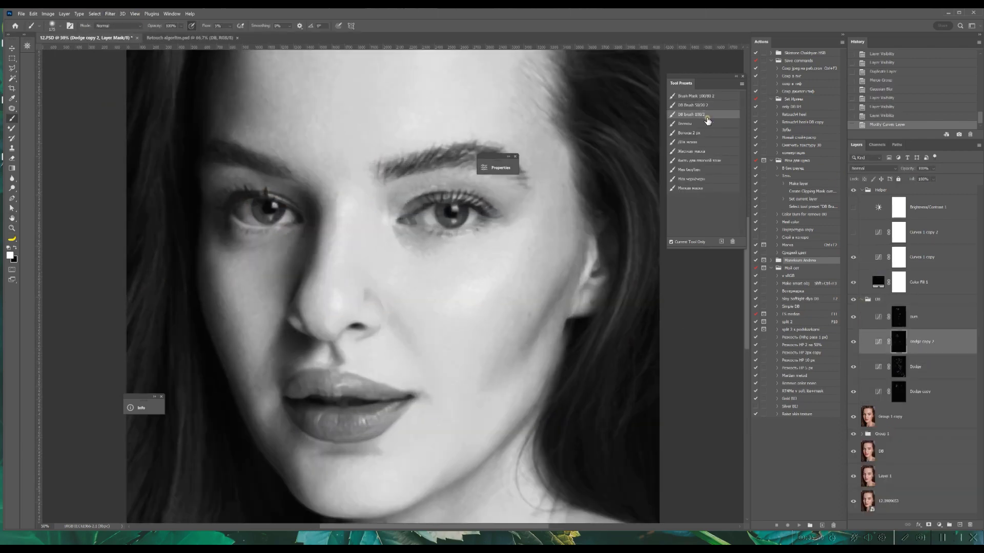
pyautogui.click(293, 254)
pyautogui.hotkey('ctrl', '0')
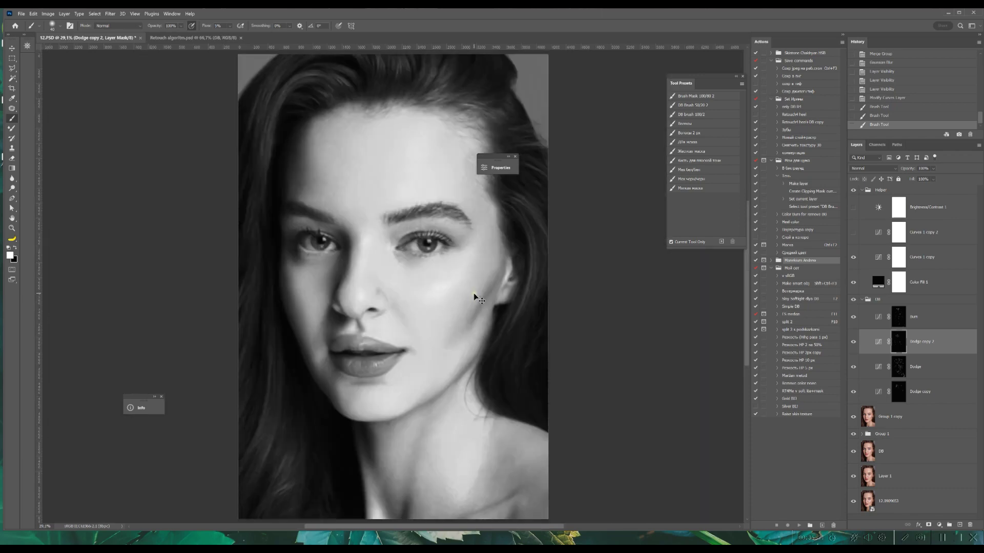
pyautogui.scroll(5, 399, 287)
pyautogui.click(266, 315)
pyautogui.hotkey('ctrl', '0')
# - Dodge small dark spots around the mouth and lower cheek with a smaller brush on the Dodge copy 2 mask
pyautogui.scroll(5, 311, 341)
pyautogui.click(382, 277)
pyautogui.press('[')
pyautogui.scroll(-1, 386, 280)
pyautogui.scroll(-1, 329, 297)
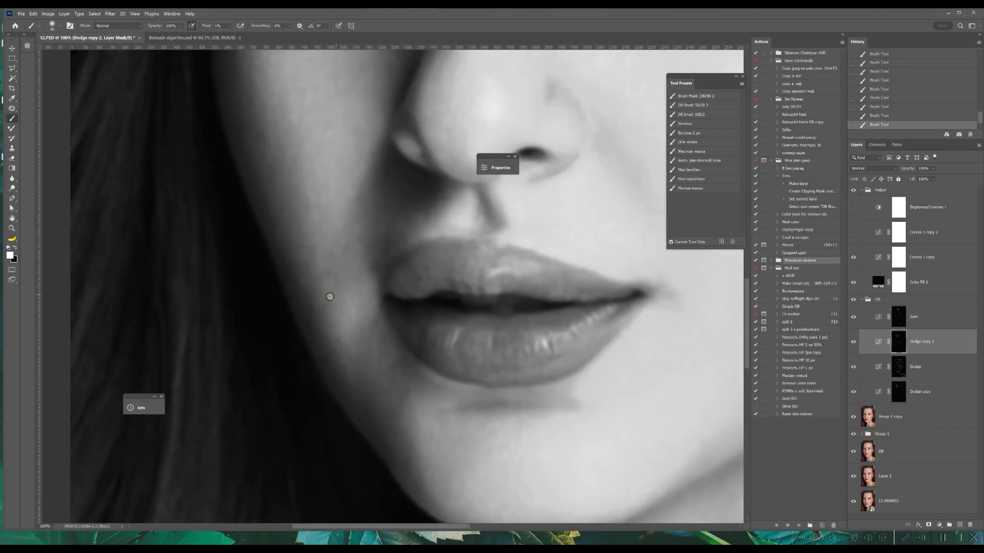
pyautogui.moveTo(313, 269); pyautogui.dragTo(262, 198)
pyautogui.moveTo(287, 238); pyautogui.dragTo(307, 285)
# - Burn the light patches beside the mouth on the Burn mask, and dodge the shadowed cheek on the Dodge copy 2 mask
pyautogui.hotkey('alt', ']')
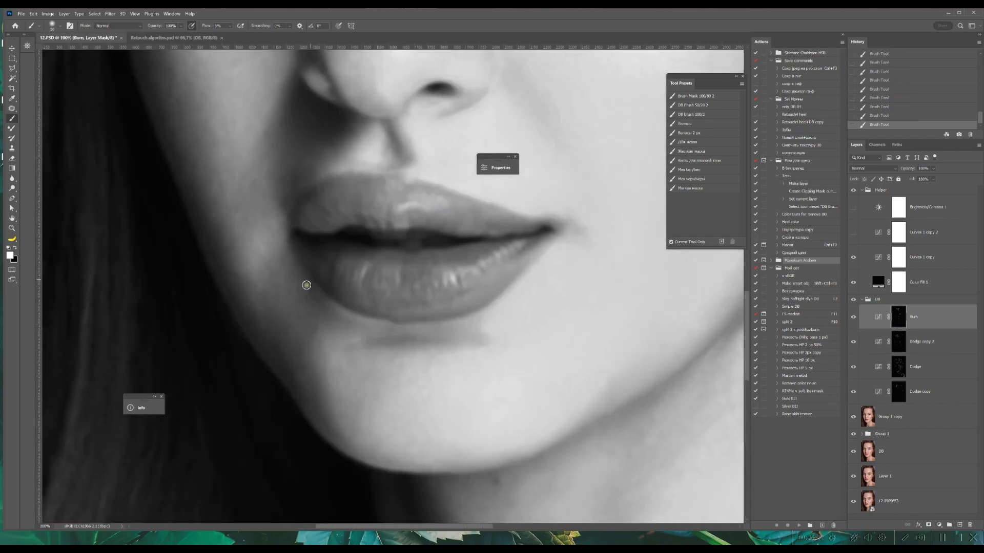
pyautogui.moveTo(257, 240); pyautogui.dragTo(313, 348)
pyautogui.hotkey('alt', '[')
pyautogui.moveTo(328, 126); pyautogui.dragTo(395, 193)
pyautogui.press(']')
pyautogui.press(']')
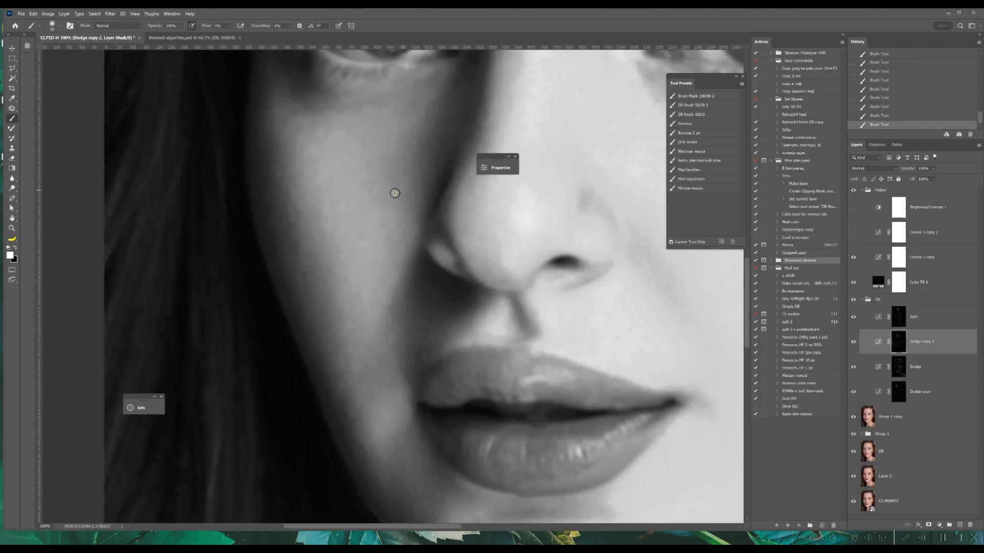
pyautogui.moveTo(312, 214); pyautogui.dragTo(327, 398)
pyautogui.moveTo(312, 134); pyautogui.dragTo(289, 409)
# - Even the tones of the lit cheek and temple on the Burn mask, and of the face centre on the Dodge copy 2 mask
pyautogui.click(915, 317)
pyautogui.hotkey('ctrl', '-')
pyautogui.moveTo(624, 415); pyautogui.dragTo(310, 172)
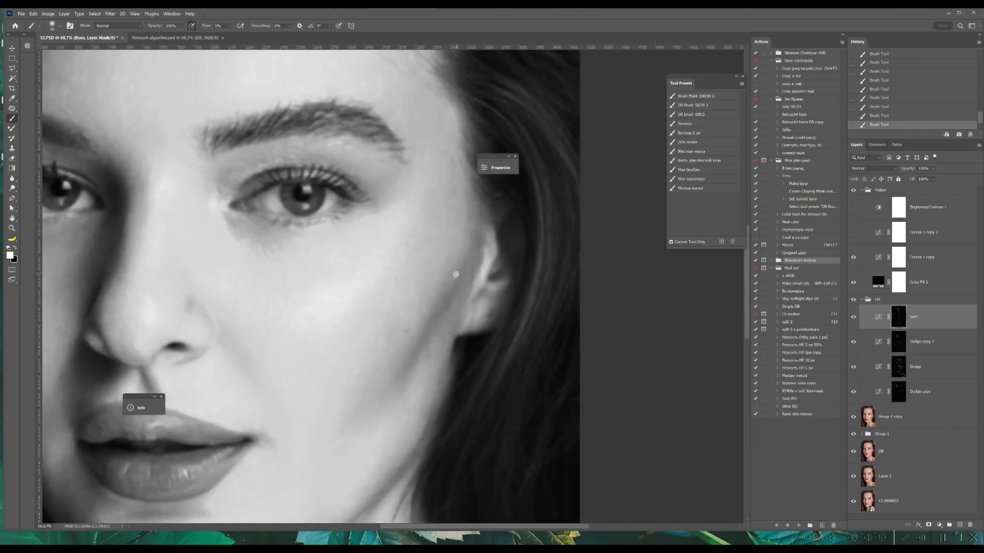
pyautogui.moveTo(483, 204); pyautogui.dragTo(507, 167)
pyautogui.moveTo(159, 476); pyautogui.dragTo(418, 237)
pyautogui.hotkey('alt', '[')
pyautogui.press('[')
pyautogui.press('[')
pyautogui.moveTo(475, 84); pyautogui.dragTo(461, 326)
# - Hide the Helper group and the blurred Group 1 copy layer, view the whole portrait and save the document
pyautogui.click(853, 190)
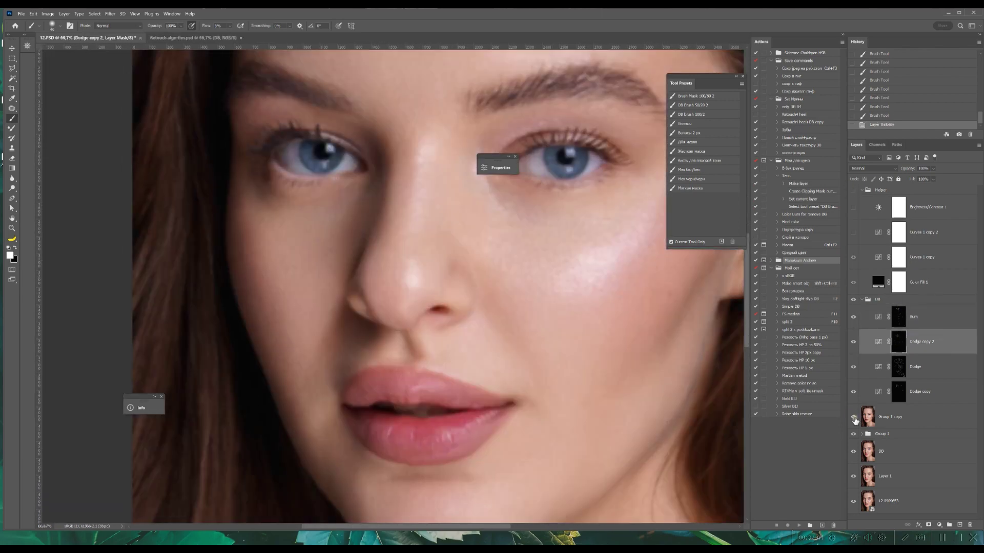
pyautogui.hotkey('ctrl', '0')
pyautogui.click(853, 416)
# - Show the Helper group, duplicate the Dodge copy 2 layer and brush lighter tones around the mouth on the new layer's mask
pyautogui.click(853, 190)
pyautogui.hotkey('ctrl', 'j')
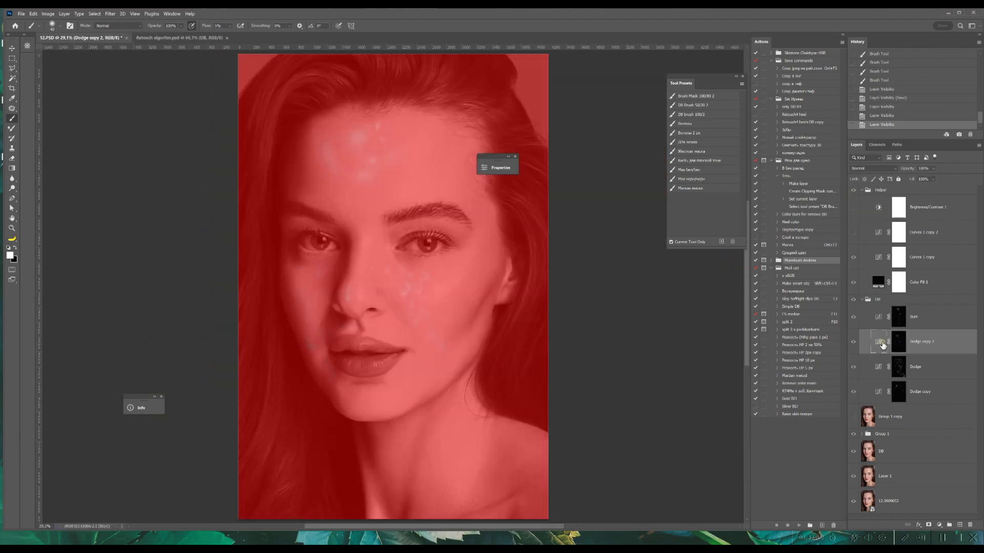
pyautogui.scroll(2, 282, 378)
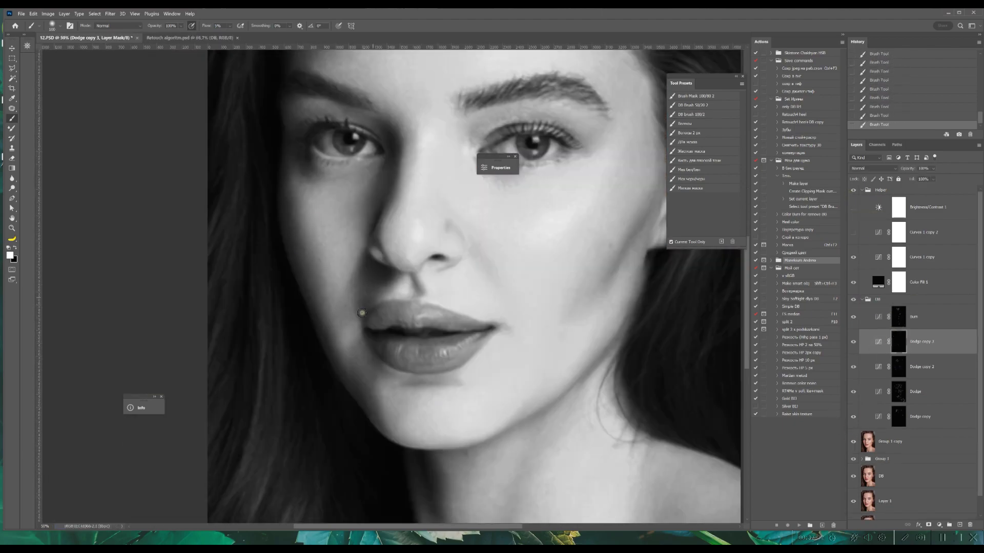
pyautogui.scroll(-3, 328, 302)
# - Replace the Curves 1 copy helper view with the darker Curves 1 copy 2 view
pyautogui.click(853, 256)
pyautogui.click(853, 233)
pyautogui.hotkey('ctrl', '0')
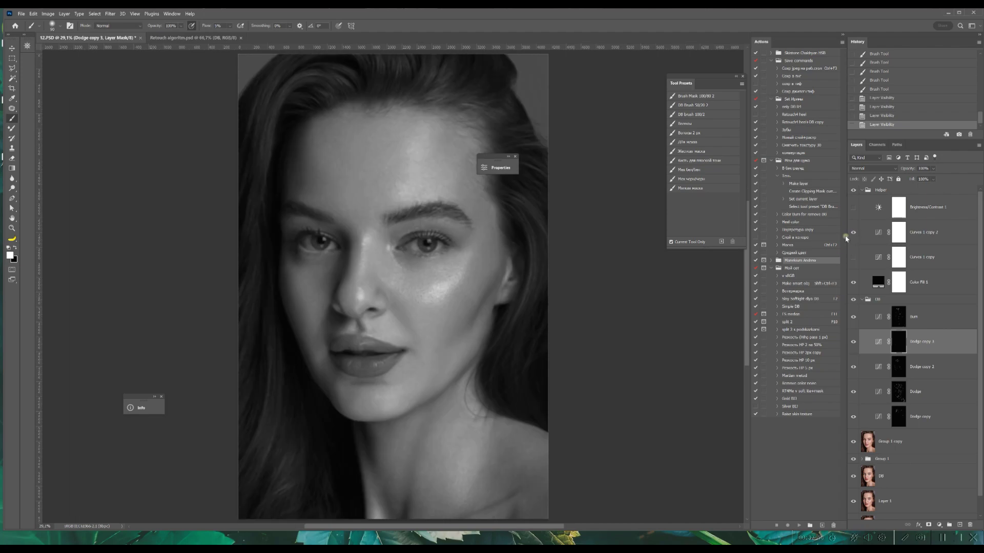
# - Hide the Helper group and the Group 1 copy layer, and save the document
pyautogui.click(853, 190)
pyautogui.click(861, 299)
pyautogui.click(853, 316)
pyautogui.hotkey('ctrl', 's')
pyautogui.click(861, 299)
# - Lighten the shadowed cheek with a small soft brush on the Dodge copy 3 mask in the colour view
pyautogui.click(899, 342)
pyautogui.click(717, 117)
pyautogui.scroll(2, 273, 381)
pyautogui.press('[')
pyautogui.press('[')
pyautogui.moveTo(336, 250); pyautogui.dragTo(316, 280)
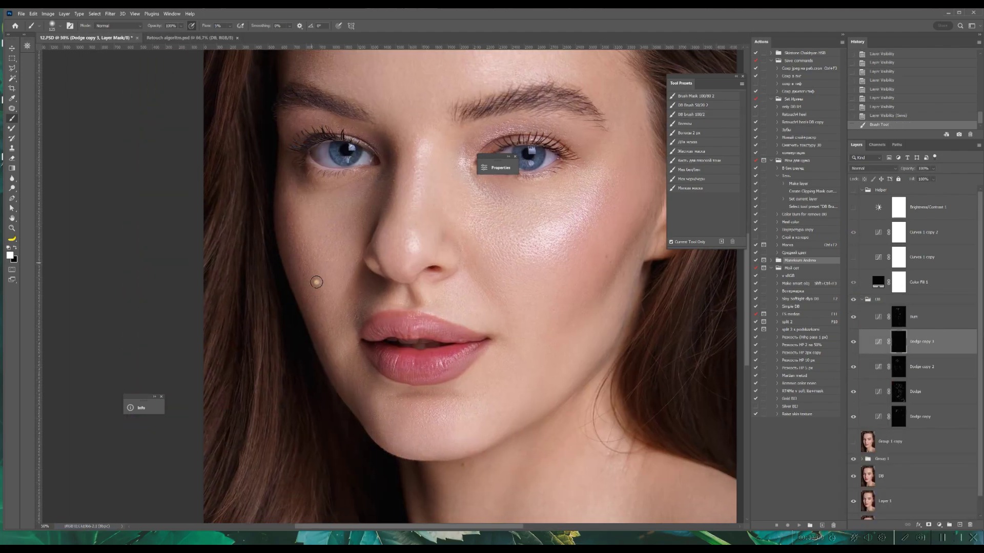
pyautogui.moveTo(449, 69); pyautogui.dragTo(328, 205)
# - Show the Helper group with its Brightness/Contrast layer and delete the blurred Group 1 copy layer
pyautogui.click(853, 190)
pyautogui.click(862, 299)
pyautogui.click(853, 207)
pyautogui.click(867, 317)
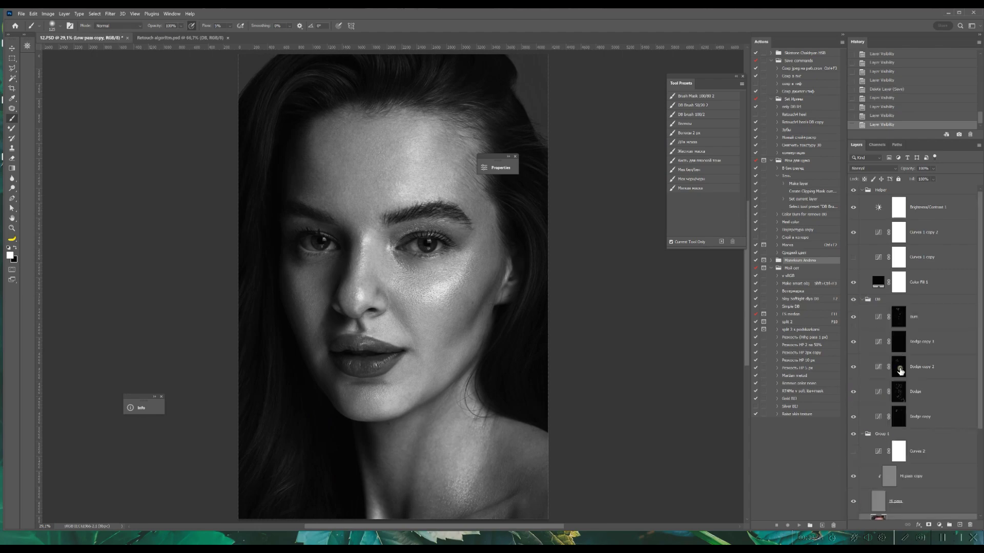
# - Create a new merged copy of Group 1 and blur it for checking the broad light and shadow
pyautogui.click(691, 114)
pyautogui.scroll(3, 338, 135)
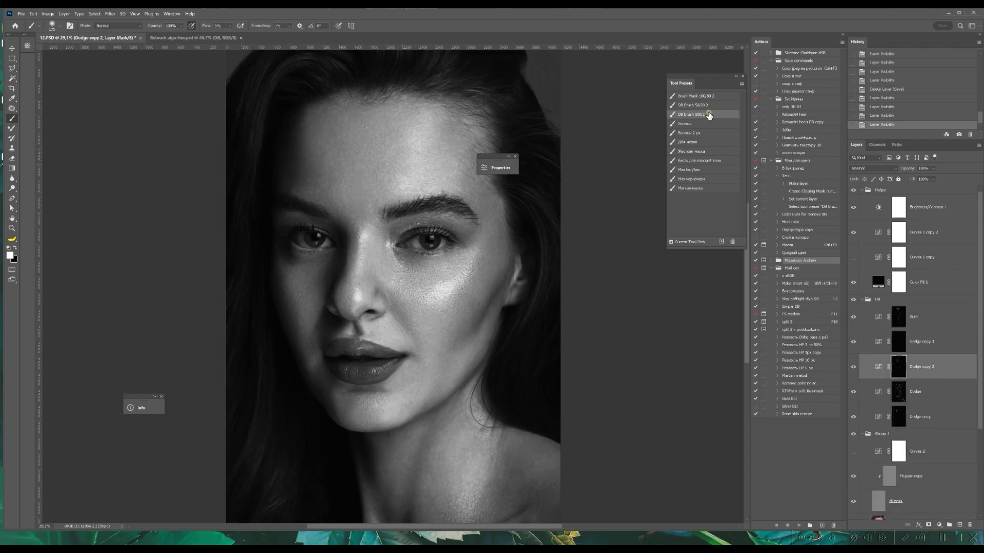
pyautogui.click(881, 434)
pyautogui.hotkey('ctrl', 'j')
pyautogui.hotkey('ctrl', 'e')
pyautogui.click(110, 14)
pyautogui.moveTo(154, 104)
# - Even the forehead tones on the Dodge copy 2 mask, then continue on the Burn mask
pyautogui.click(904, 365)
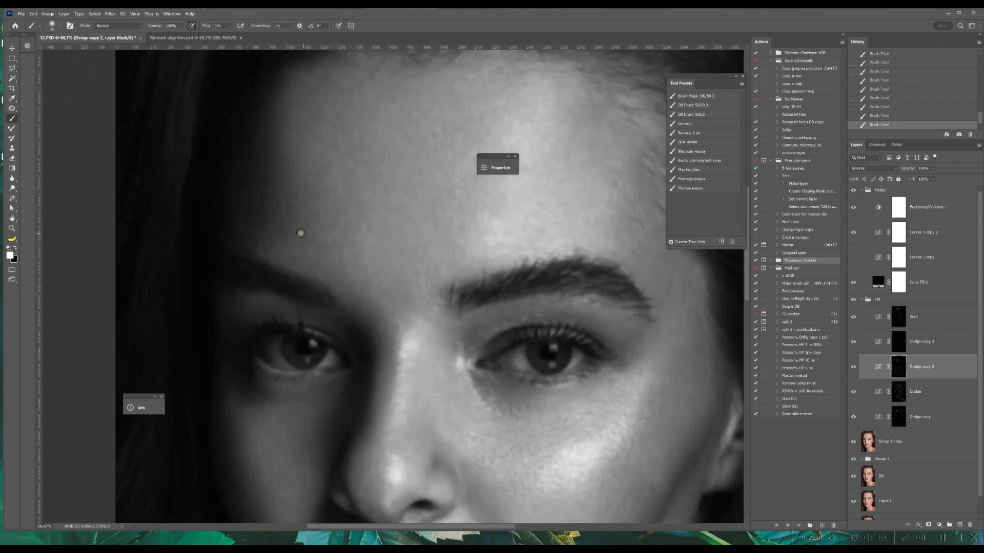
pyautogui.hotkey('alt', ']')
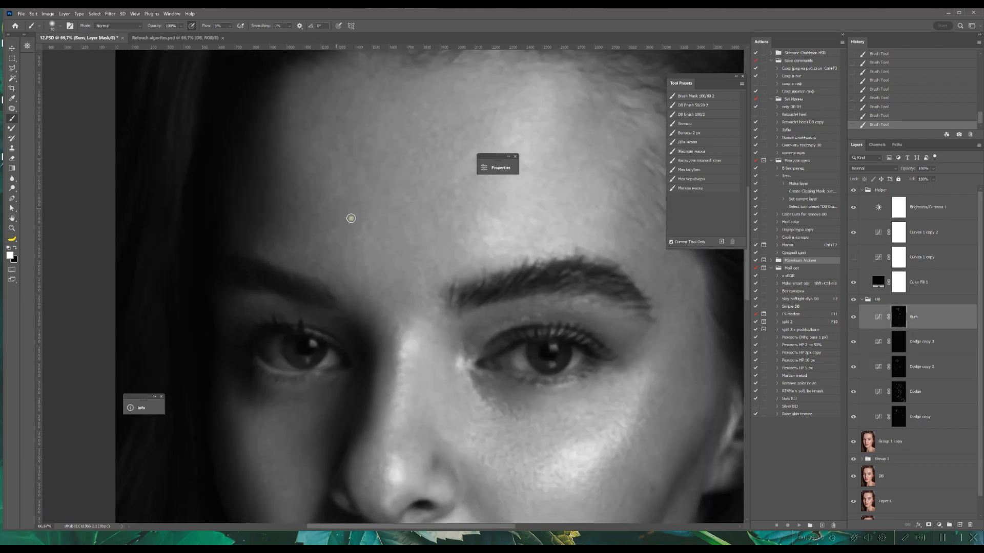
pyautogui.hotkey('ctrl', '0')
# - Smooth the tones around the lit eye, nose and cheek on the Dodge copy 3 and Burn masks
pyautogui.hotkey('ctrl', '1')
pyautogui.press('[')
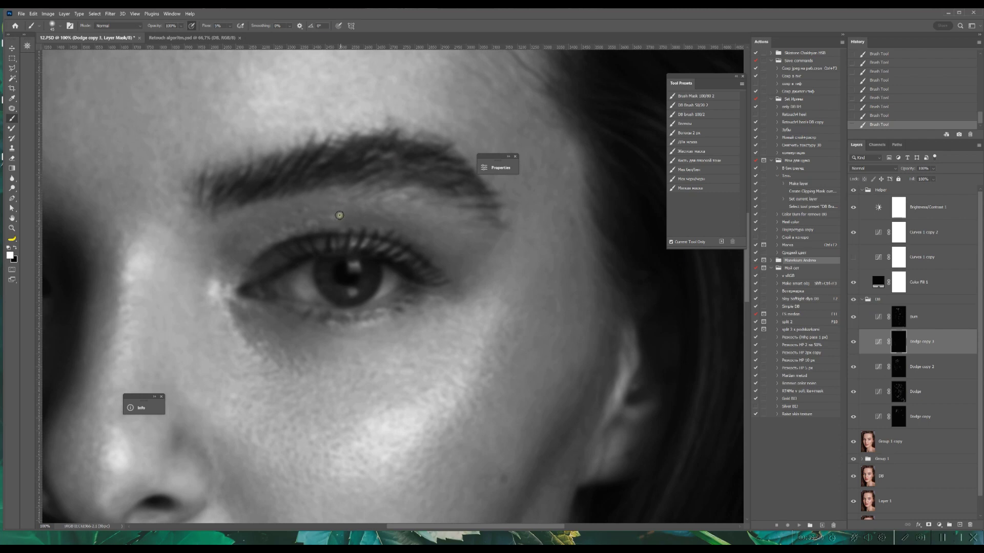
pyautogui.click(895, 323)
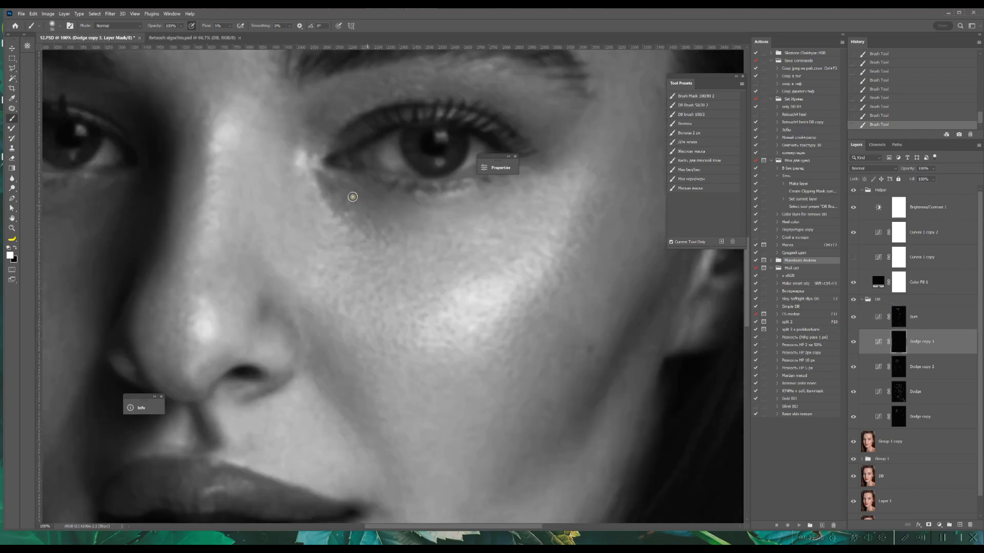
pyautogui.scroll(10, 353, 197)
pyautogui.hotkey('ctrl', '0')
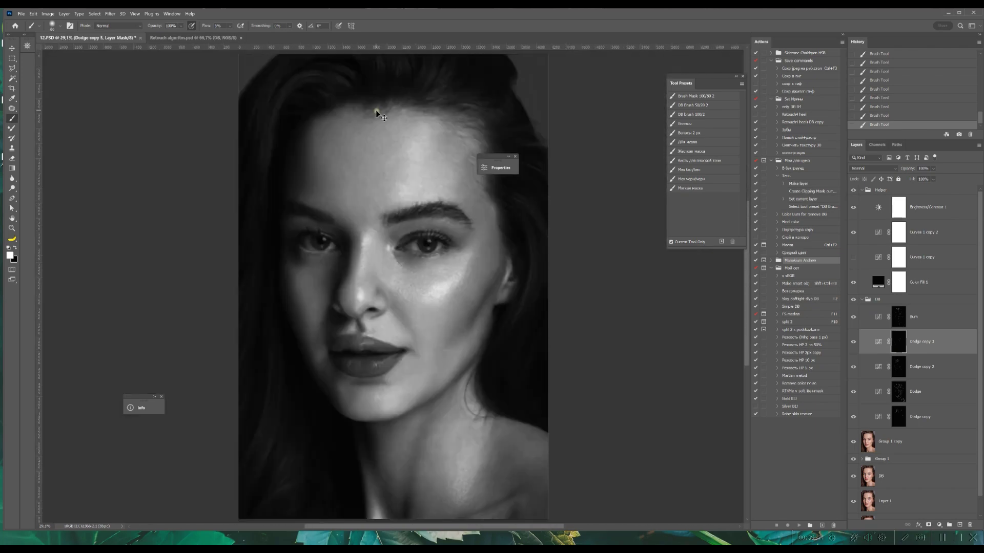
# - Lighten uneven forehead areas on the Dodge copy 3 mask, checking the dodge and burn group on and off
pyautogui.hotkey('ctrl', '+')
pyautogui.hotkey('ctrl', '+')
pyautogui.moveTo(251, 173); pyautogui.dragTo(327, 162)
pyautogui.click(853, 300)
pyautogui.click(853, 300)
pyautogui.moveTo(416, 58); pyautogui.dragTo(398, 161)
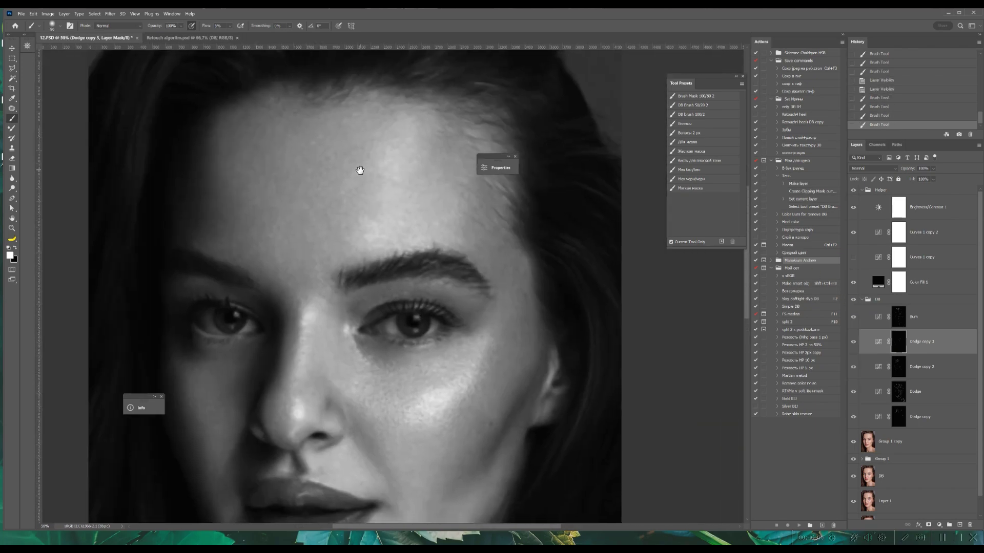
# - Darken bright patches across the forehead, hairline and brow area on the Burn mask
pyautogui.hotkey('ctrl', '+')
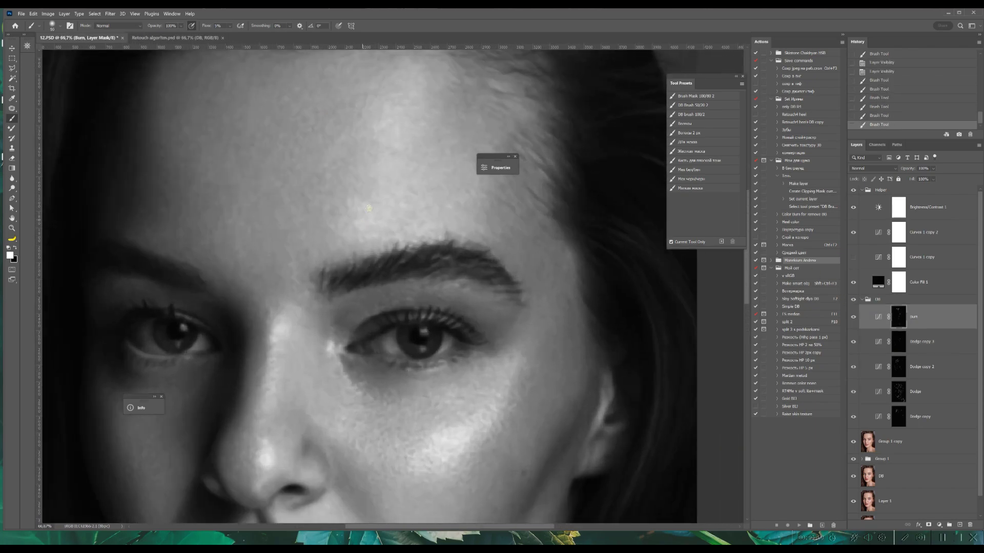
pyautogui.scroll(3, 408, 207)
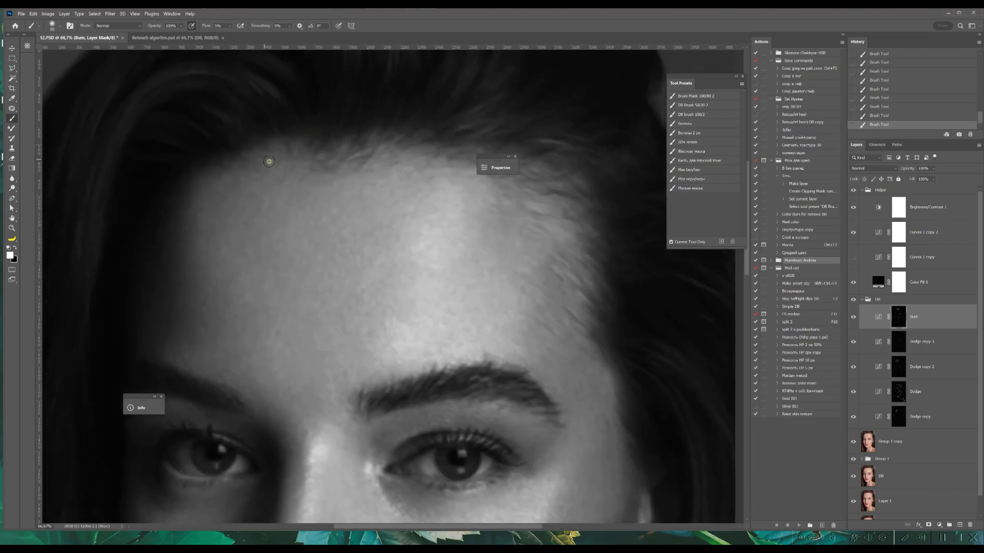
pyautogui.scroll(-2, 358, 140)
pyautogui.scroll(2, 435, 287)
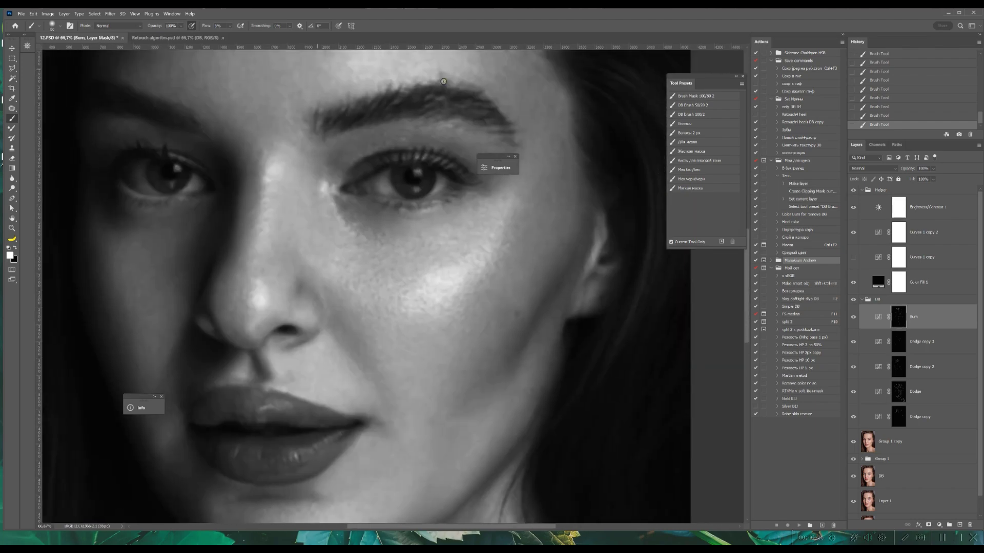
# - Hide the Helper group and the new Group 1 copy layer, and save the retouched portrait
pyautogui.click(853, 190)
pyautogui.hotkey('ctrl', '0')
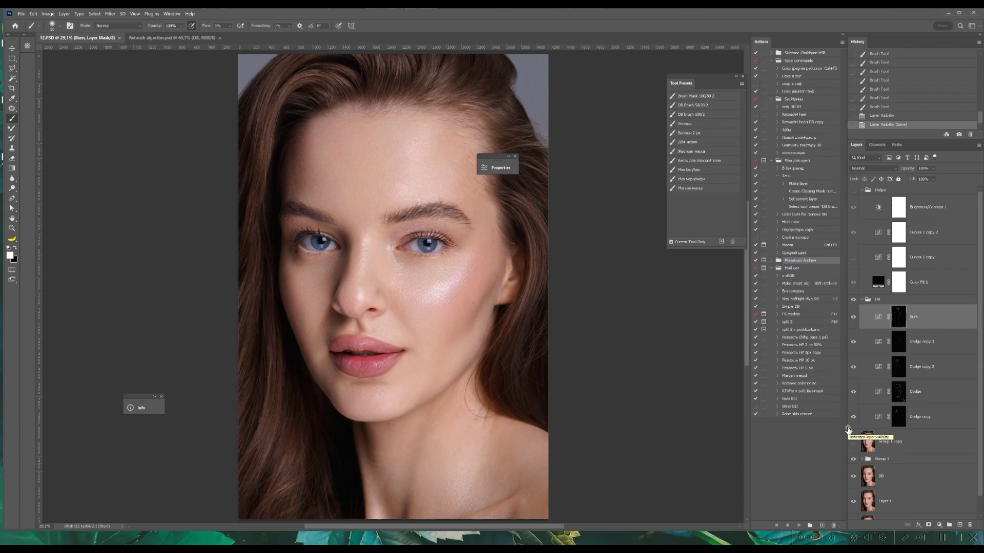
# - Clip and show Curves 2 in Group 1, and choose the 50% current-layer Clone Stamp preset for the Hi pass copy layer
pyautogui.click(863, 459)
pyautogui.click(912, 501)
pyautogui.hotkey('ctrl', 'alt', 'g')
pyautogui.press('s')
pyautogui.scroll(3, 462, 138)
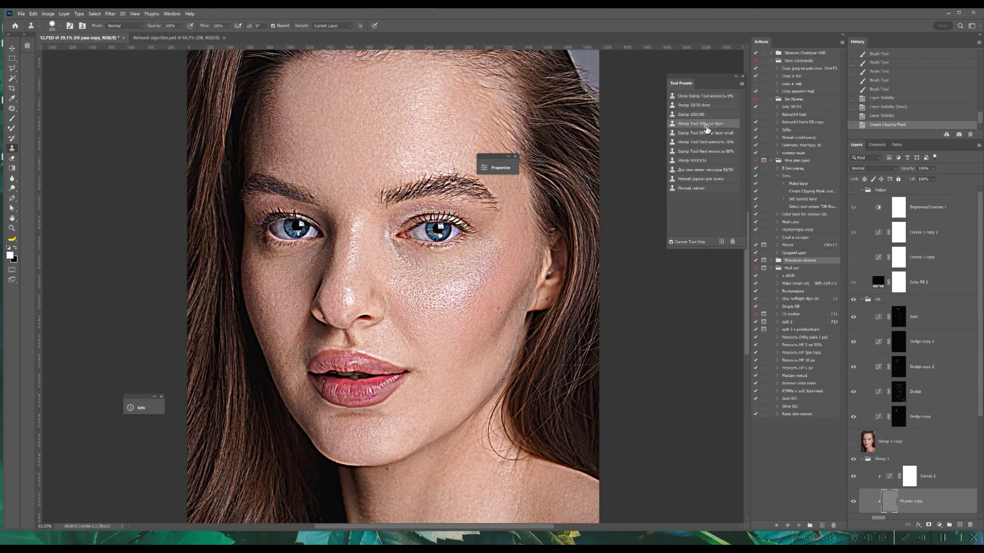
# - Hide the Curves 2 layer and clone clean skin texture over the forehead on the Hi pass copy layer
pyautogui.scroll(1, 462, 138)
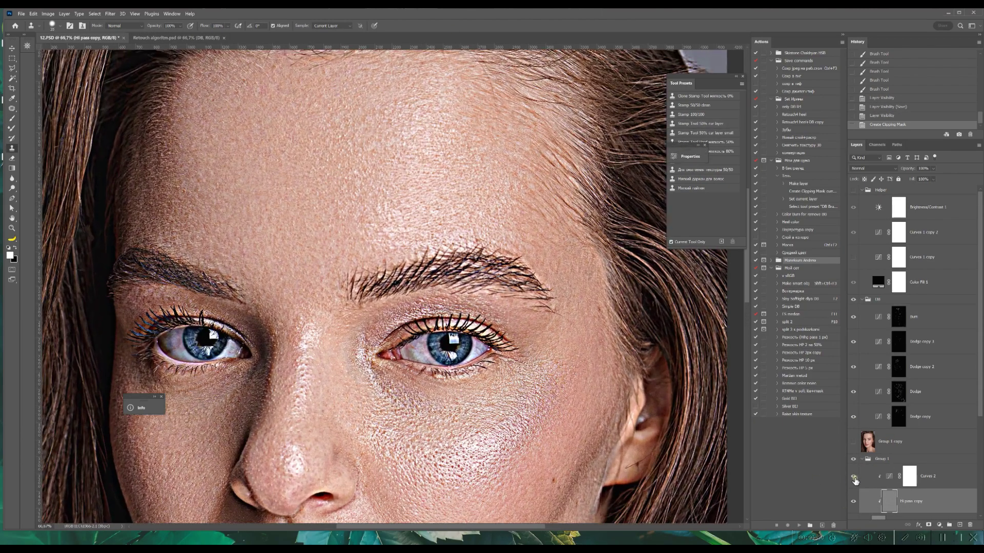
pyautogui.click(854, 478)
pyautogui.moveTo(493, 140); pyautogui.dragTo(519, 183)
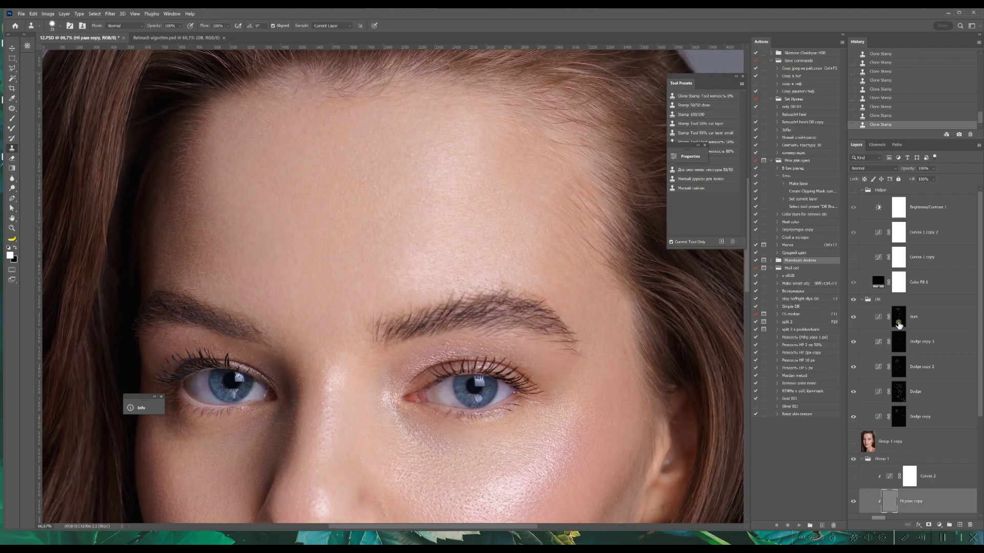
# - Brush over the bright spots on the forehead on the Burn mask
pyautogui.click(898, 321)
pyautogui.press('b')
pyautogui.click(400, 273)
pyautogui.moveTo(444, 146); pyautogui.dragTo(459, 182)
# - Clone clean skin texture over the forehead on the Hi pass copy layer with the small 50% current-layer Clone Stamp preset
pyautogui.click(889, 501)
pyautogui.press('s')
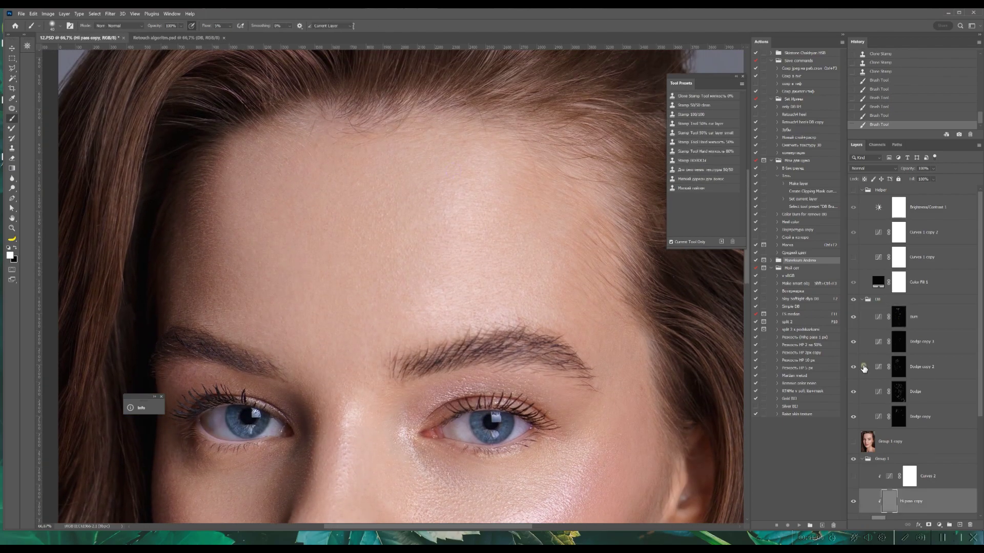
pyautogui.hotkey('ctrl', '+')
pyautogui.click(704, 133)
pyautogui.keyDown('alt'); pyautogui.click(302, 217); pyautogui.keyUp('alt')
pyautogui.click(280, 206)
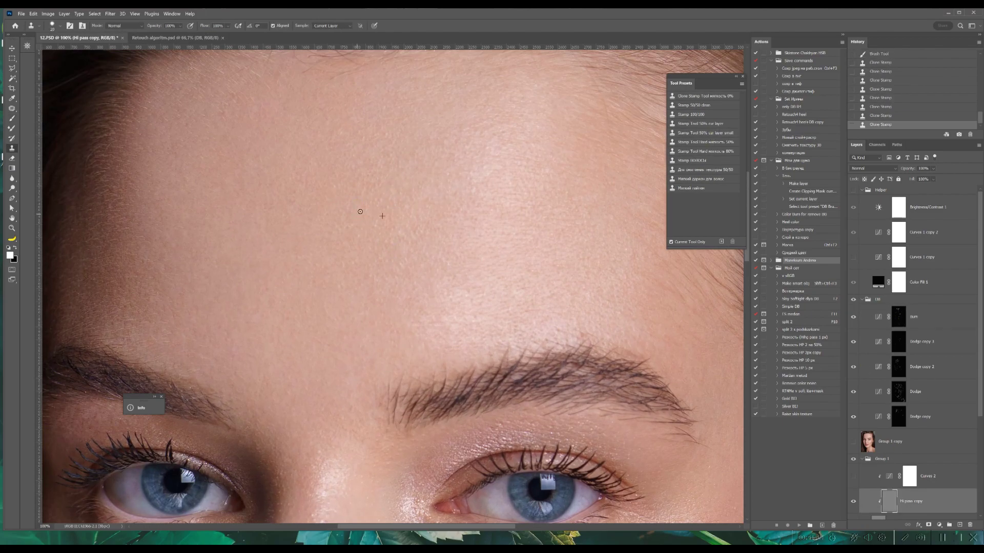
pyautogui.click(360, 212)
pyautogui.moveTo(340, 284); pyautogui.dragTo(453, 232)
pyautogui.scroll(3, 287, 196)
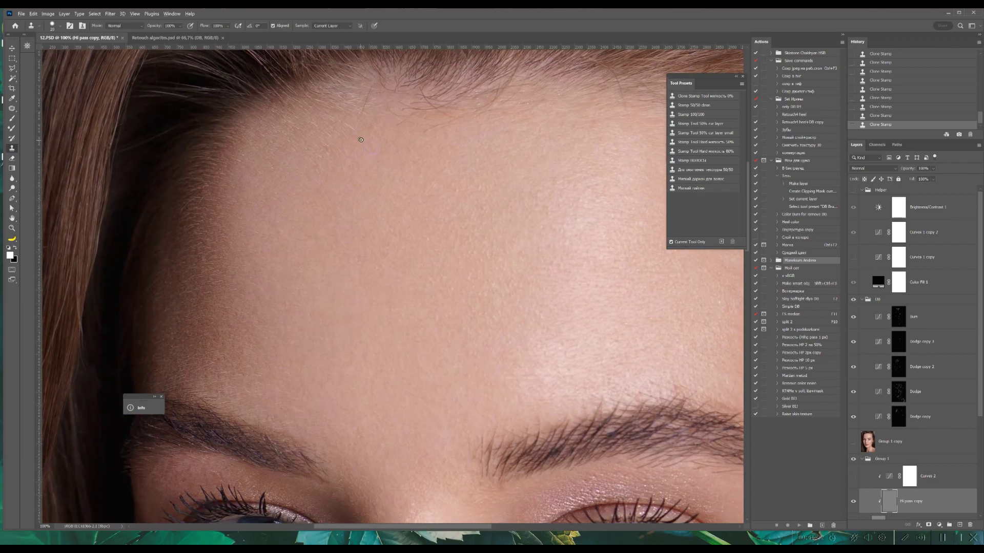
pyautogui.press('r')
pyautogui.moveTo(360, 139)
pyautogui.mouseDown()
pyautogui.moveTo(390, 286)
pyautogui.moveTo(326, 281)
pyautogui.moveTo(276, 297)
pyautogui.moveTo(276, 169)
pyautogui.moveTo(322, 258)
pyautogui.moveTo(351, 185)
pyautogui.mouseUp()
pyautogui.press('r')
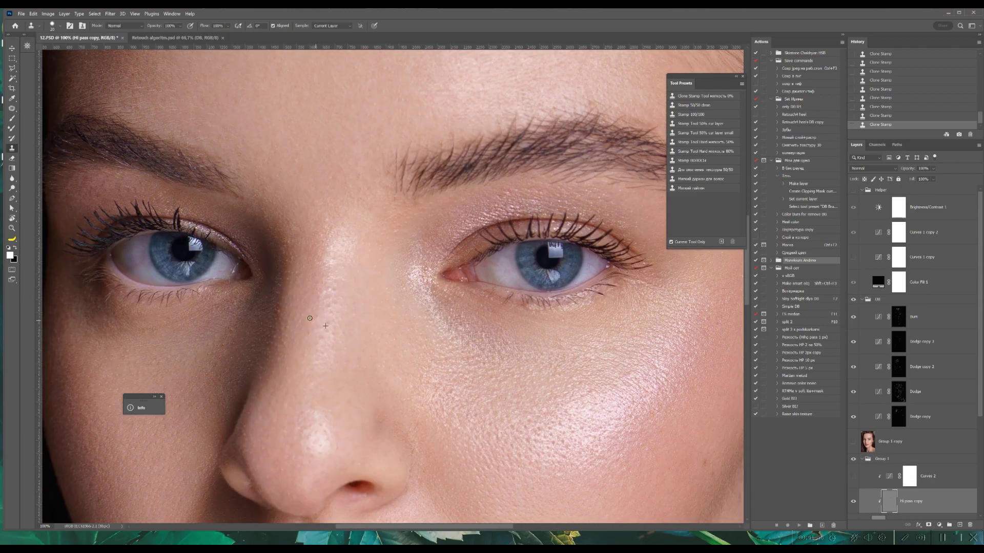
# - Clone skin texture along the upper lip edge and over the skin beneath the nose, and save the portrait
pyautogui.moveTo(310, 318); pyautogui.dragTo(405, 145)
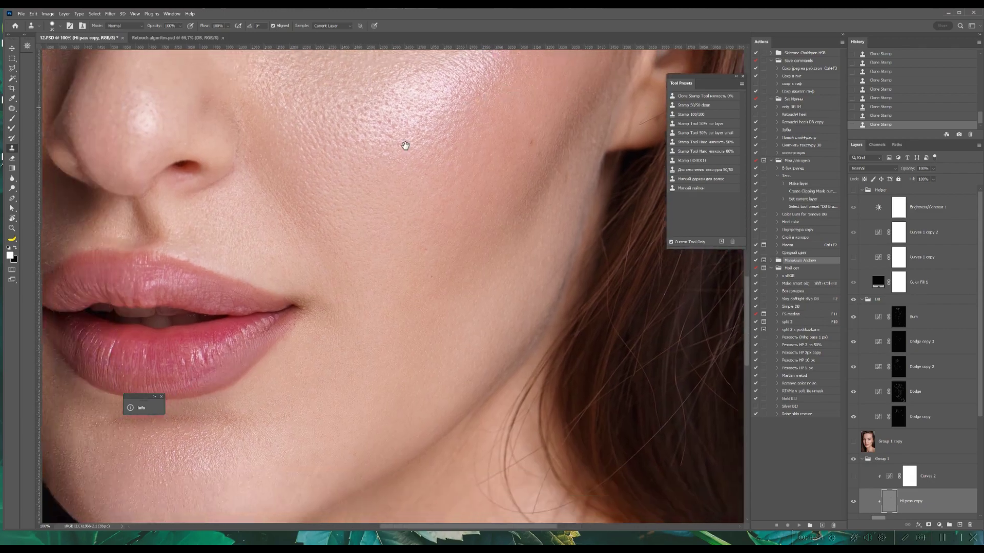
pyautogui.hotkey('ctrl', '=')
pyautogui.moveTo(461, 131); pyautogui.dragTo(365, 287)
pyautogui.scroll(1, 456, 259)
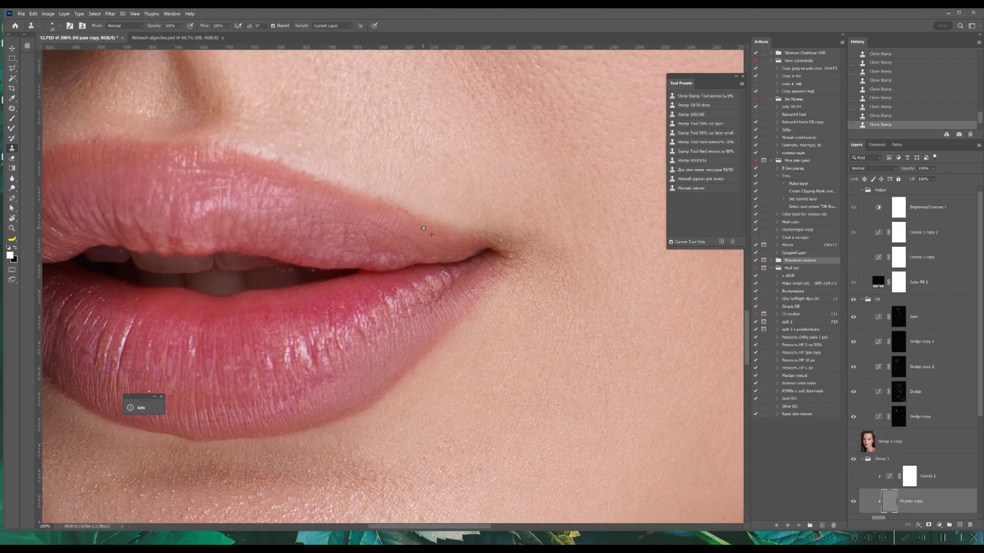
pyautogui.moveTo(325, 178); pyautogui.dragTo(421, 206)
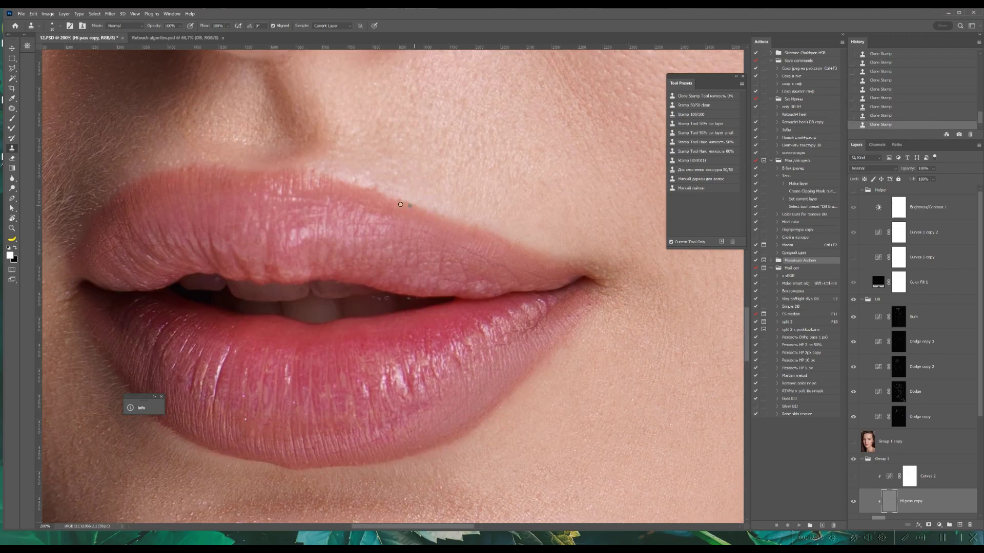
pyautogui.moveTo(417, 164); pyautogui.dragTo(442, 168)
pyautogui.moveTo(498, 102); pyautogui.dragTo(440, 222)
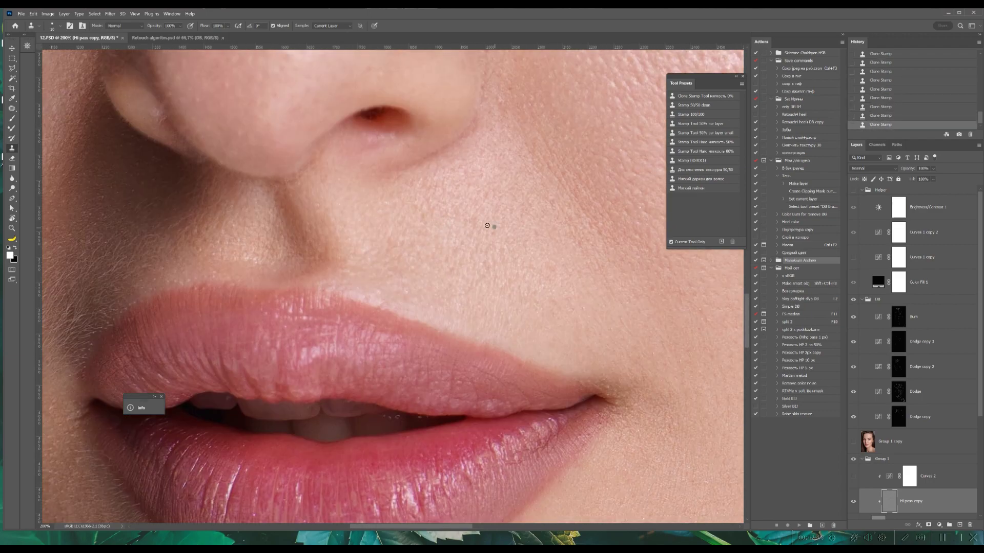
pyautogui.moveTo(372, 242); pyautogui.dragTo(303, 131)
pyautogui.hotkey('ctrl', '0')
pyautogui.hotkey('ctrl', 's')
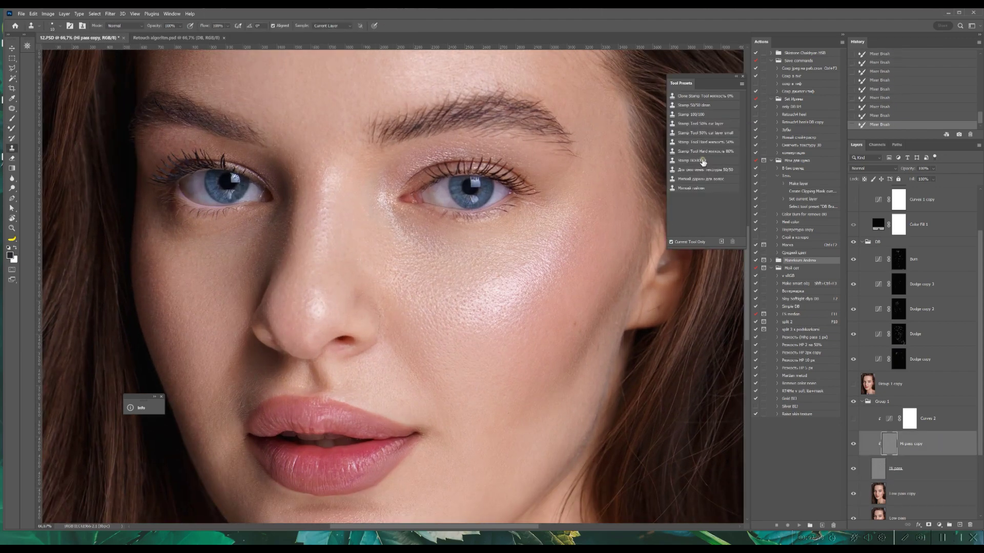
# - Soften the skin texture along the nose and around the lower face with the 50/50 texture Clone Stamp preset, and save the portrait
pyautogui.click(703, 160)
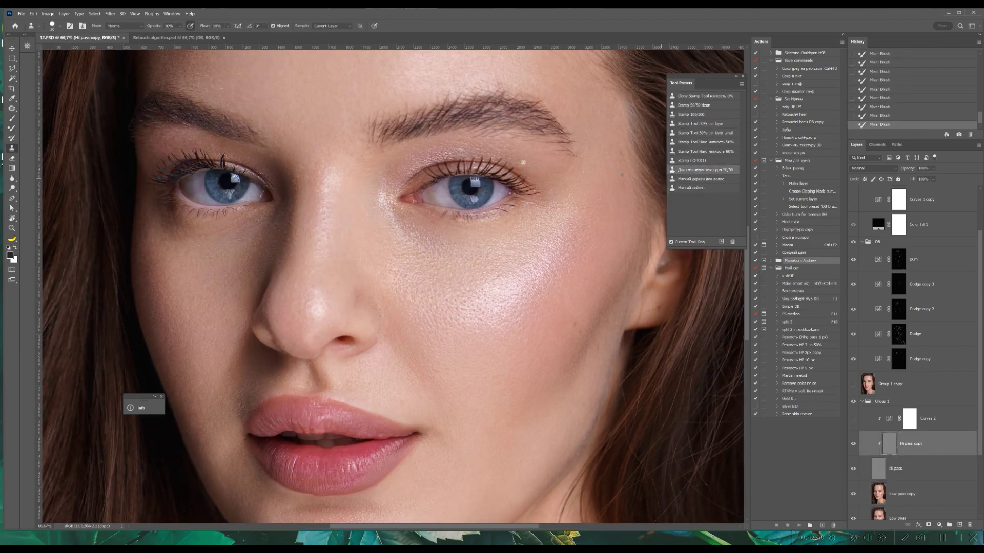
pyautogui.click(379, 155)
pyautogui.click(373, 152)
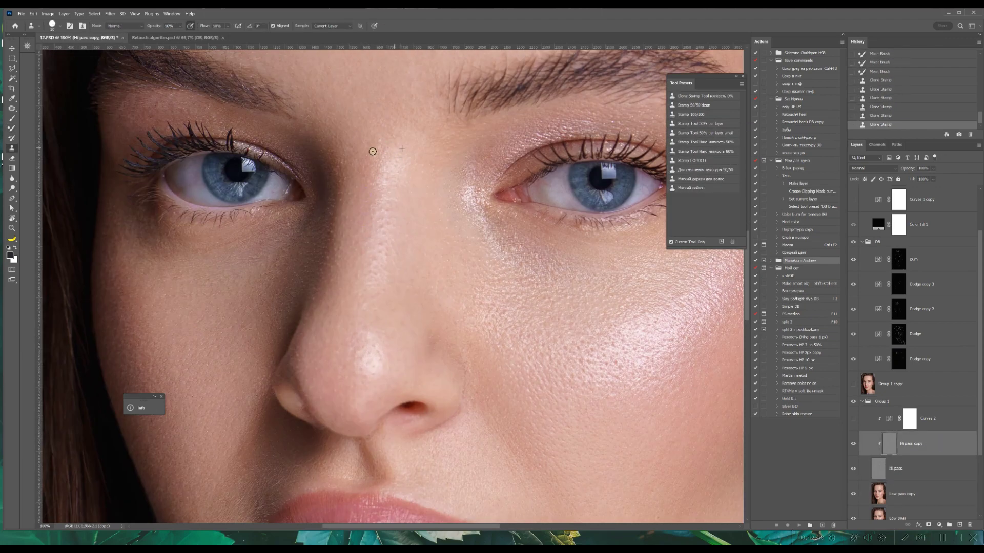
pyautogui.click(349, 234)
pyautogui.click(331, 290)
pyautogui.scroll(-3, 268, 286)
pyautogui.scroll(-5, 219, 181)
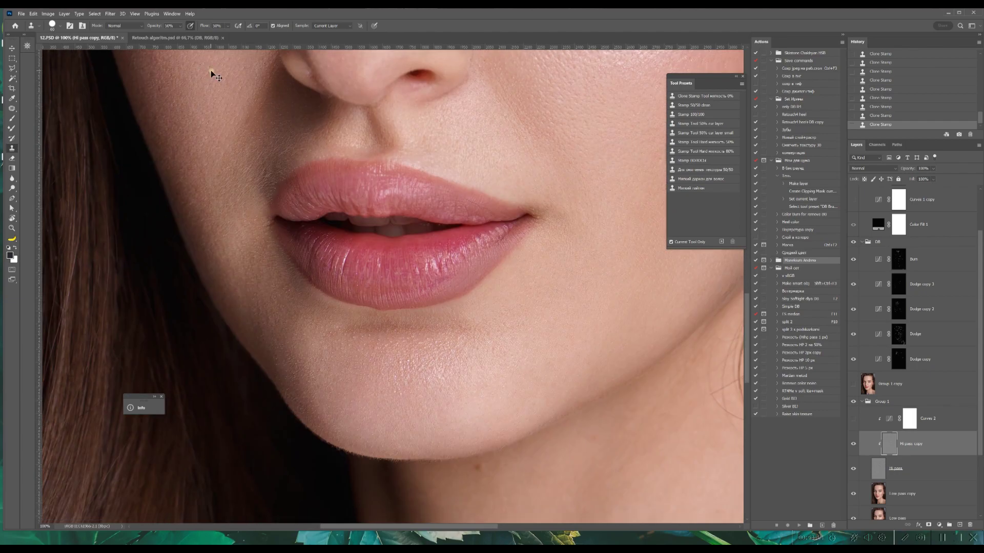
pyautogui.hotkey('ctrl', '0')
pyautogui.hotkey('ctrl', 's')
# - Draw a closed Pen path around the outer contour of the lips
pyautogui.hotkey('ctrl', '+')
pyautogui.hotkey('ctrl', '+')
pyautogui.hotkey('ctrl', '+')
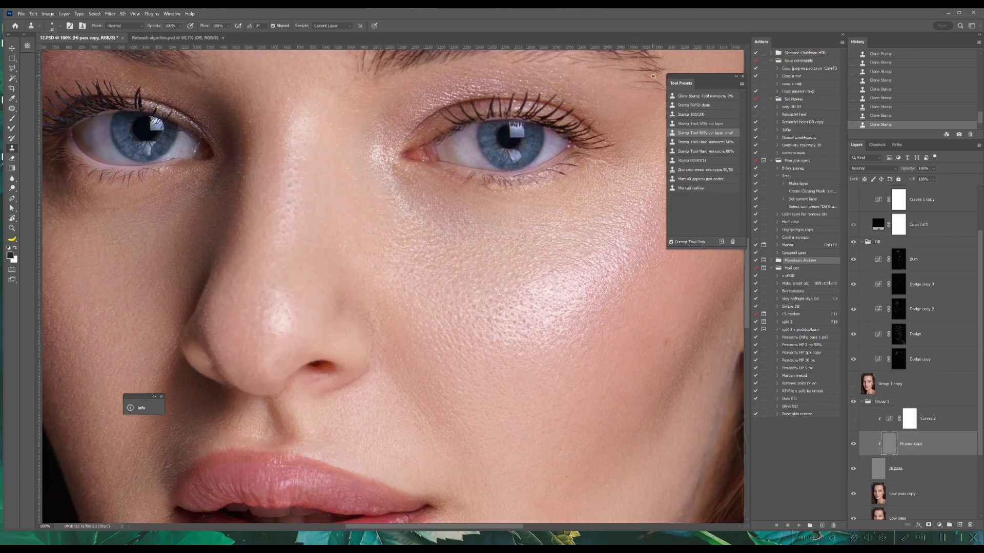
pyautogui.hotkey('ctrl', '+')
pyautogui.moveTo(383, 320); pyautogui.dragTo(477, 73)
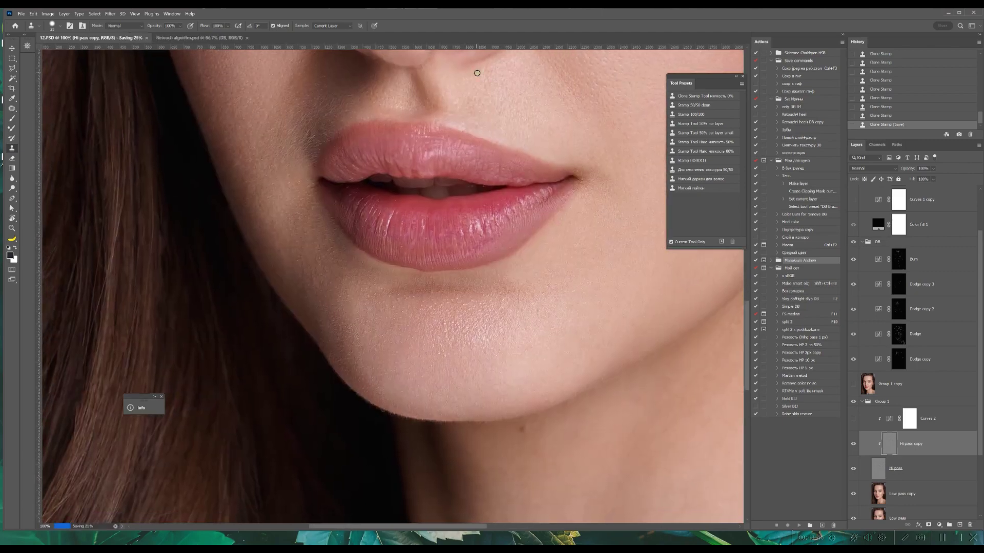
pyautogui.press('p')
pyautogui.click(418, 123)
pyautogui.moveTo(456, 129)
pyautogui.mouseDown()
pyautogui.moveTo(488, 141)
pyautogui.moveTo(462, 127)
pyautogui.mouseUp()
pyautogui.click(574, 171)
pyautogui.moveTo(574, 171); pyautogui.dragTo(577, 171)
pyautogui.moveTo(578, 186); pyautogui.dragTo(571, 190)
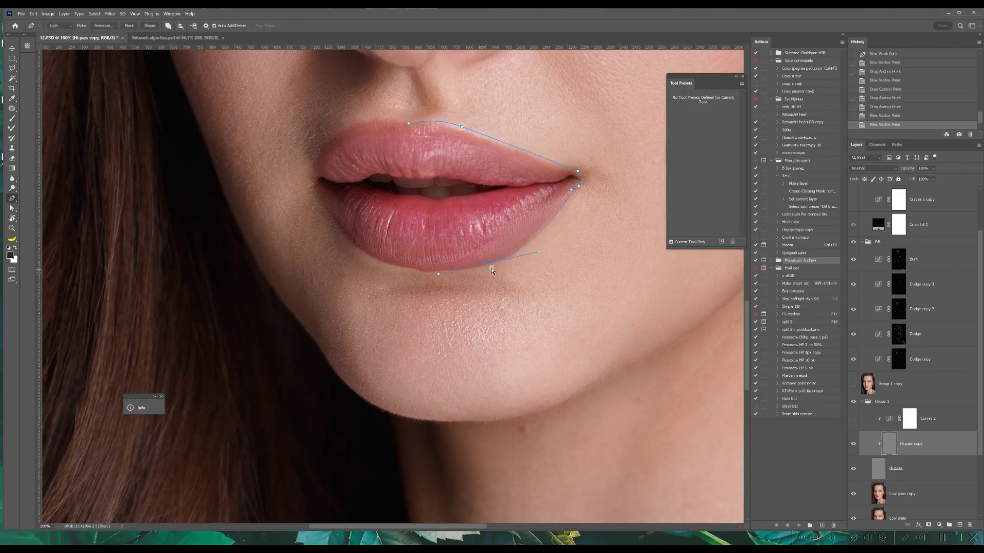
pyautogui.click(483, 265)
pyautogui.click(421, 269)
pyautogui.click(359, 249)
pyautogui.click(344, 231)
pyautogui.click(316, 190)
pyautogui.click(315, 182)
pyautogui.click(408, 123)
# - Adjust the anchor points of the lip path to fit the contour, and convert the path into a selection
pyautogui.moveTo(435, 146); pyautogui.dragTo(424, 168)
pyautogui.moveTo(546, 212)
pyautogui.mouseDown()
pyautogui.moveTo(554, 215)
pyautogui.moveTo(544, 225)
pyautogui.moveTo(541, 213)
pyautogui.mouseUp()
pyautogui.click(503, 198)
pyautogui.moveTo(429, 173)
pyautogui.mouseDown()
pyautogui.moveTo(373, 164)
pyautogui.moveTo(430, 170)
pyautogui.mouseUp()
pyautogui.click(293, 182)
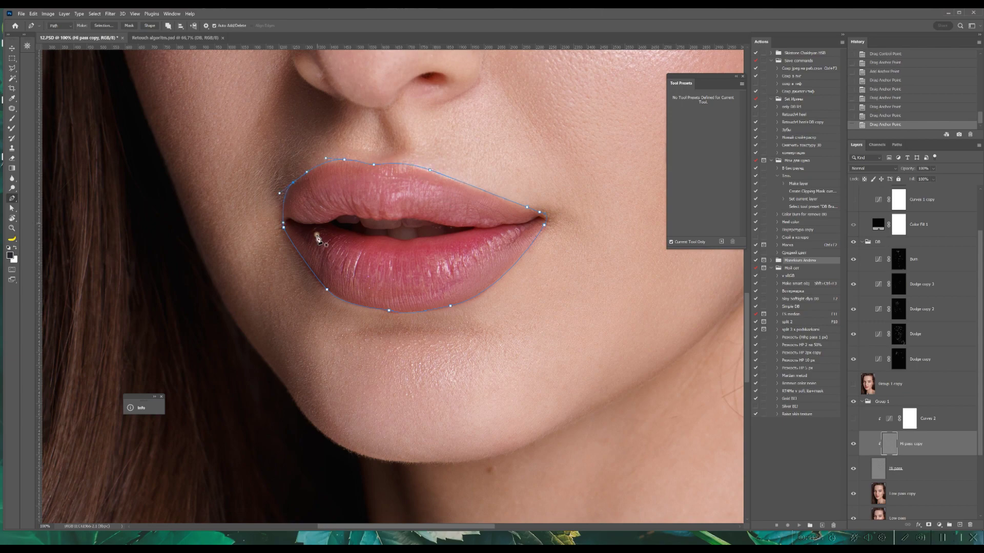
pyautogui.rightClick(417, 253)
pyautogui.click(446, 295)
pyautogui.press('Return')
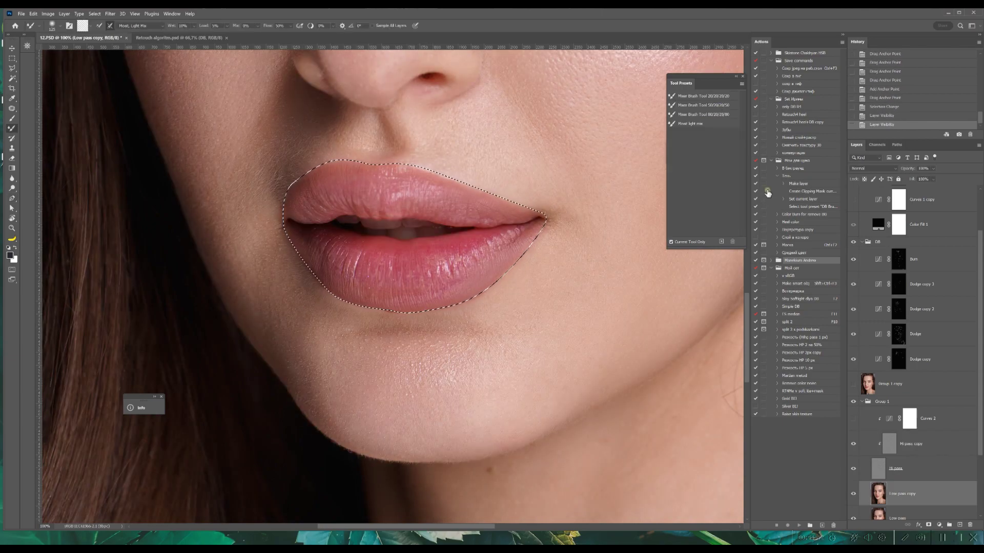
# - Blend the lip tones within the selection on the Low pass copy layer using the 50% wet Mixer Brush preset
pyautogui.click(701, 105)
pyautogui.hotkey('ctrl', 'h')
pyautogui.moveTo(461, 188); pyautogui.dragTo(489, 188)
pyautogui.moveTo(457, 188); pyautogui.dragTo(492, 199)
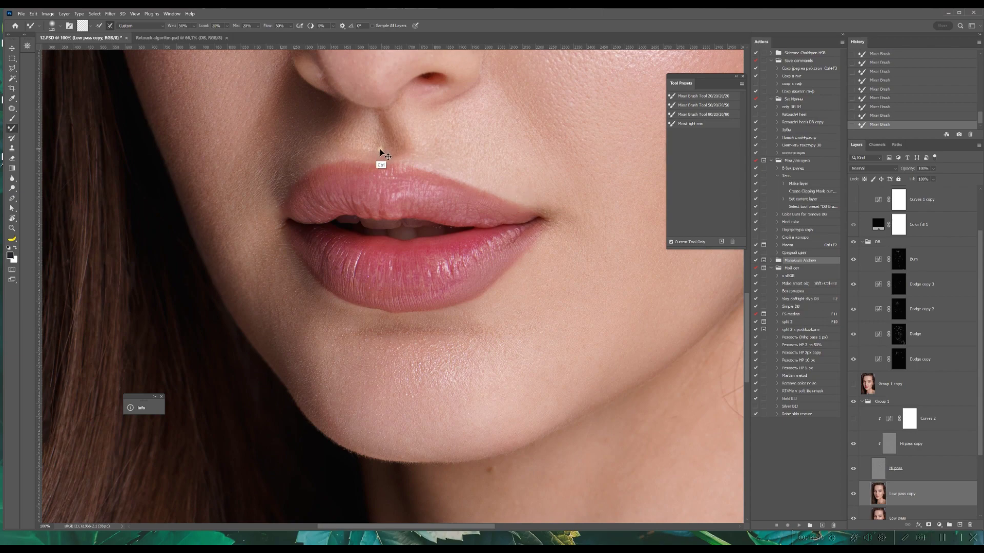
pyautogui.hotkey('ctrl', 'h')
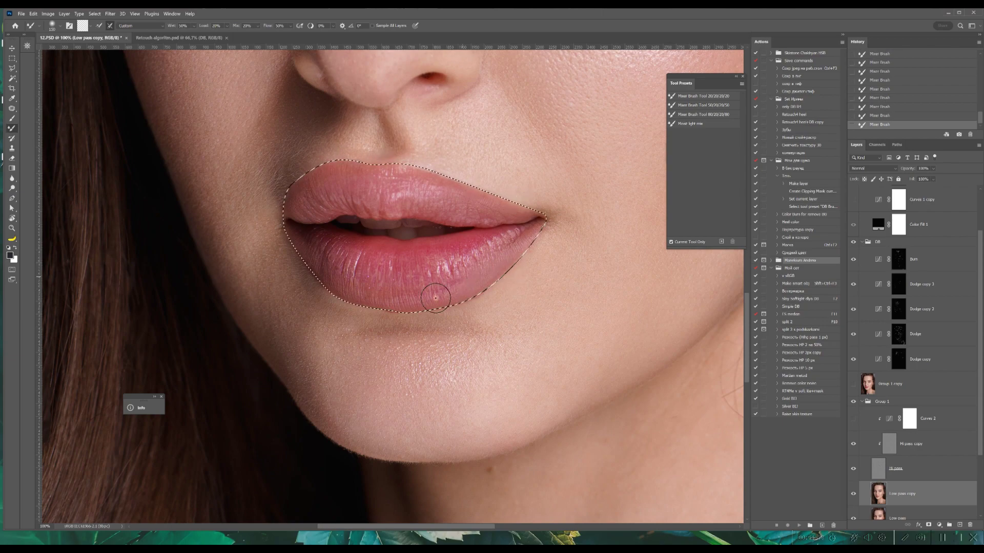
pyautogui.press('r')
pyautogui.moveTo(538, 77); pyautogui.dragTo(286, 121)
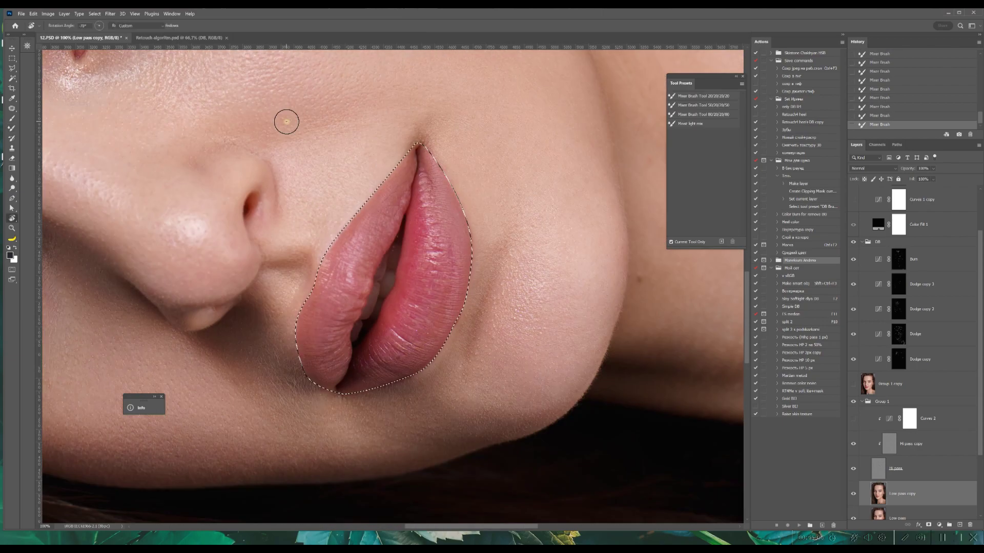
pyautogui.hotkey('ctrl', 'h')
pyautogui.press('r')
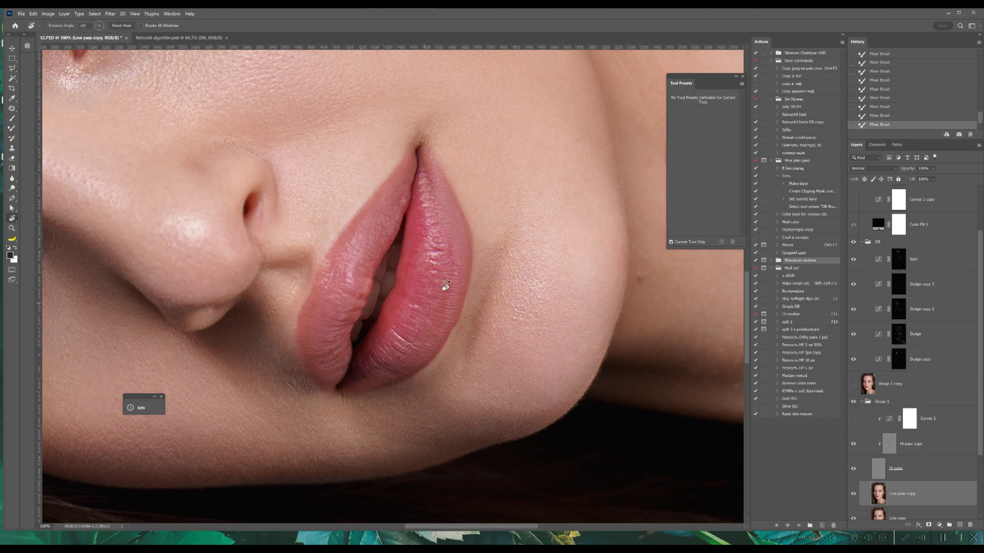
# - Compare the lips with and without the Low pass copy layer, and erase the excess blending along the lip contour
pyautogui.press('Escape')
pyautogui.click(854, 495)
pyautogui.click(853, 495)
pyautogui.press('e')
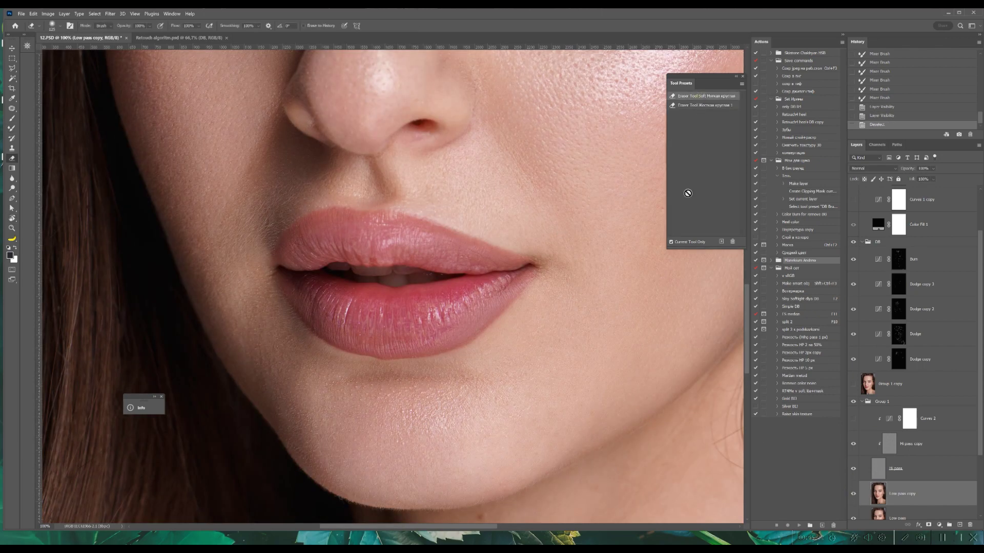
pyautogui.moveTo(491, 252); pyautogui.dragTo(285, 235)
# - Save the lip work path as a permanent path and make a selection from it
pyautogui.click(897, 144)
pyautogui.click(871, 160)
pyautogui.moveTo(871, 183); pyautogui.dragTo(960, 525)
pyautogui.click(856, 144)
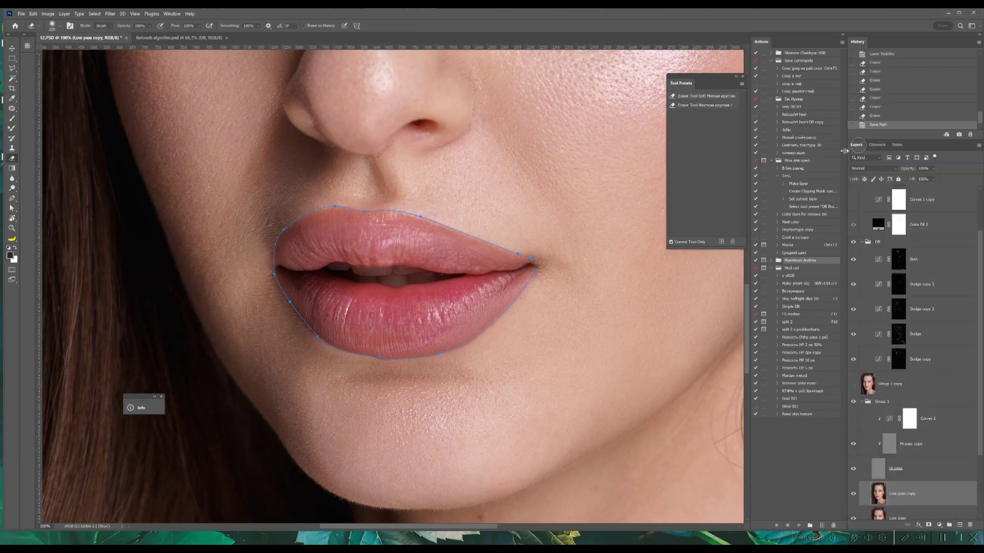
pyautogui.press('p')
pyautogui.rightClick(308, 241)
pyautogui.click(333, 272)
pyautogui.press('Return')
# - Blend the tones along the lip contour on the Low pass copy layer with an enlarged Moist, Light Mix Mixer Brush
pyautogui.press('b')
pyautogui.hotkey('ctrl', 'alt', 'e')
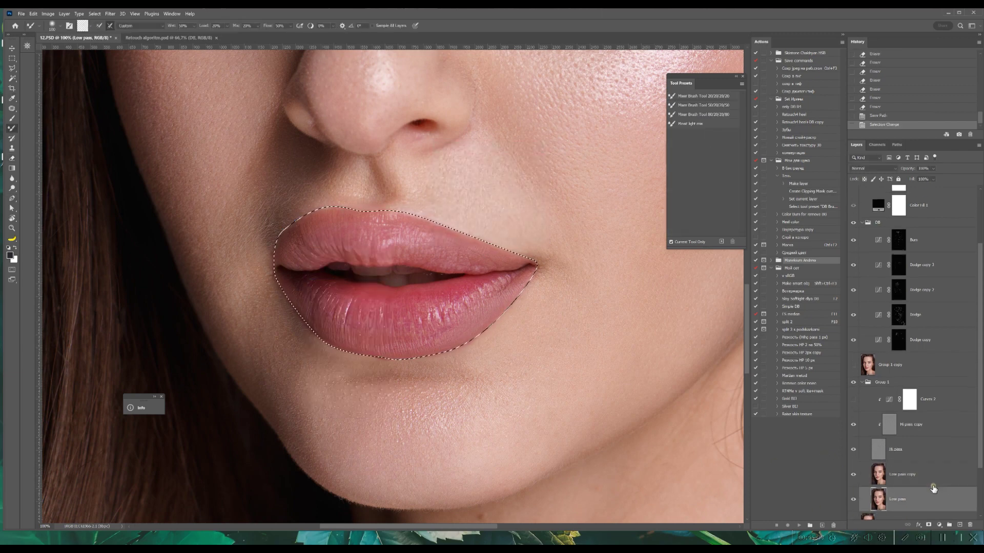
pyautogui.click(705, 124)
pyautogui.press(']')
pyautogui.press(']')
pyautogui.press(']')
pyautogui.press(']')
pyautogui.press(']')
pyautogui.press(']')
pyautogui.press(']')
pyautogui.press(']')
pyautogui.press(']')
pyautogui.press(']')
pyautogui.press(']')
pyautogui.moveTo(308, 224); pyautogui.dragTo(295, 248)
pyautogui.moveTo(504, 357); pyautogui.dragTo(471, 279)
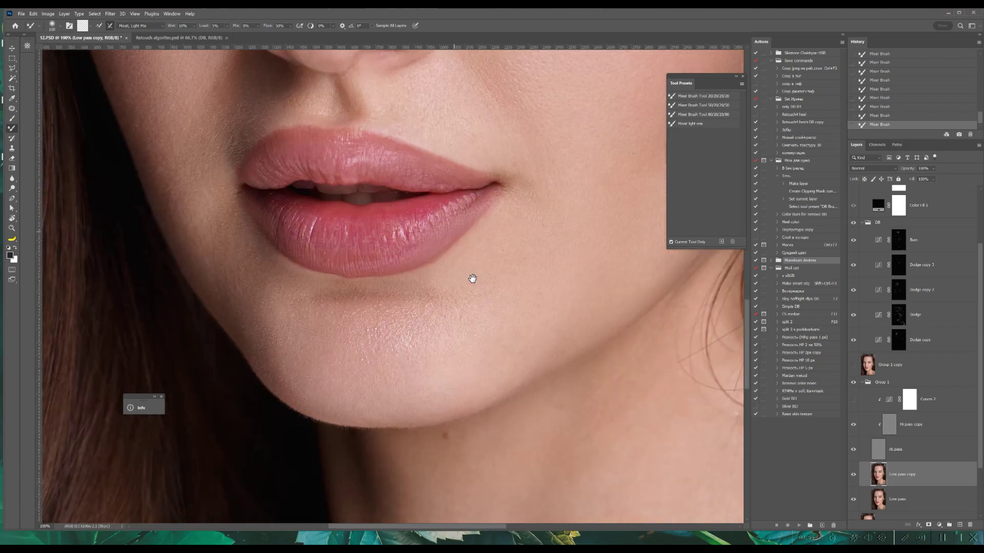
# - Clone texture over the lip corners and the upper lip contour on the Hi pass copy layer
pyautogui.click(893, 424)
pyautogui.hotkey('ctrl', '+')
pyautogui.press('r')
pyautogui.moveTo(389, 225); pyautogui.dragTo(343, 430)
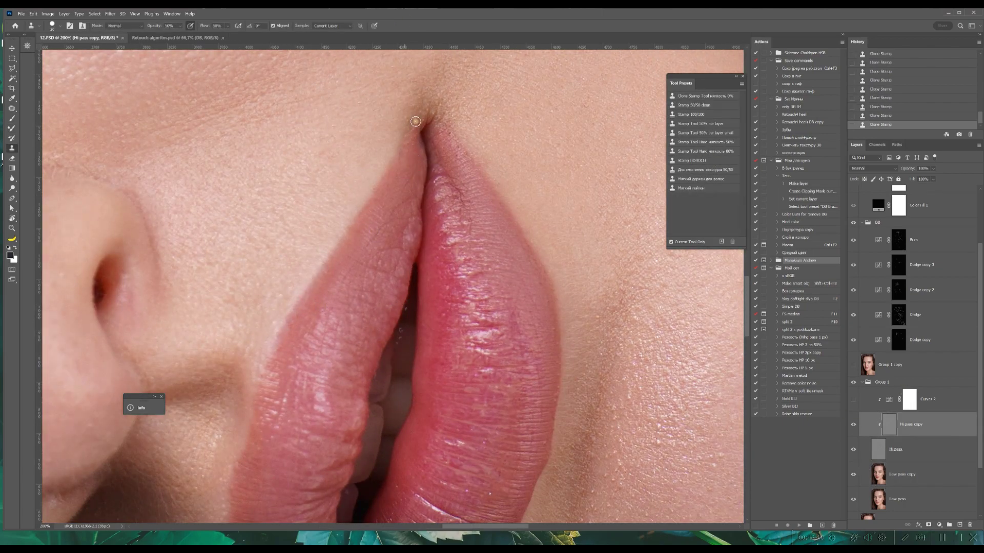
pyautogui.scroll(-5, 420, 154)
pyautogui.hscroll(-2, 333, 237)
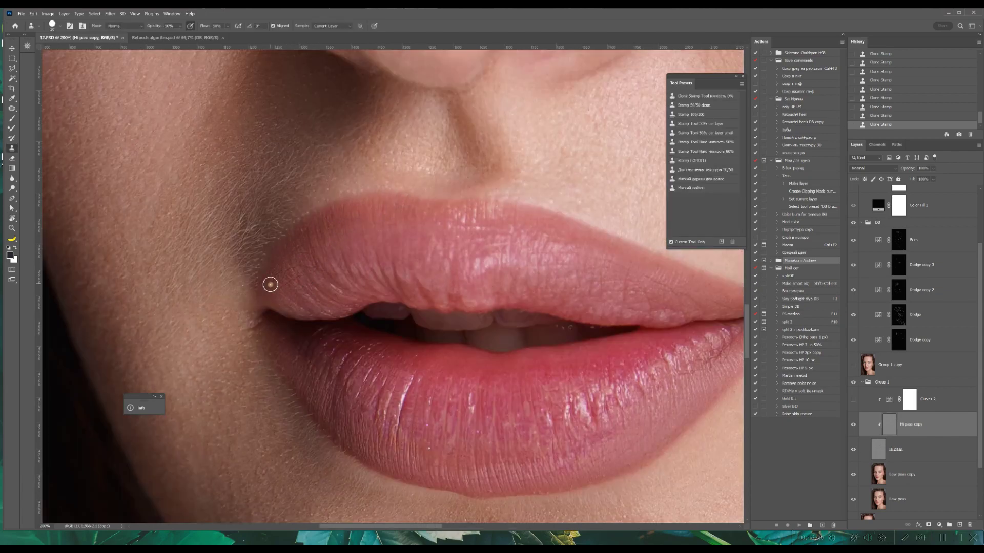
# - Clone clean texture along the lower lip edge and over the highlights on the lower lip
pyautogui.hscroll(5, 268, 284)
pyautogui.scroll(-3, 500, 184)
pyautogui.scroll(-2, 503, 259)
pyautogui.hscroll(-3, 462, 304)
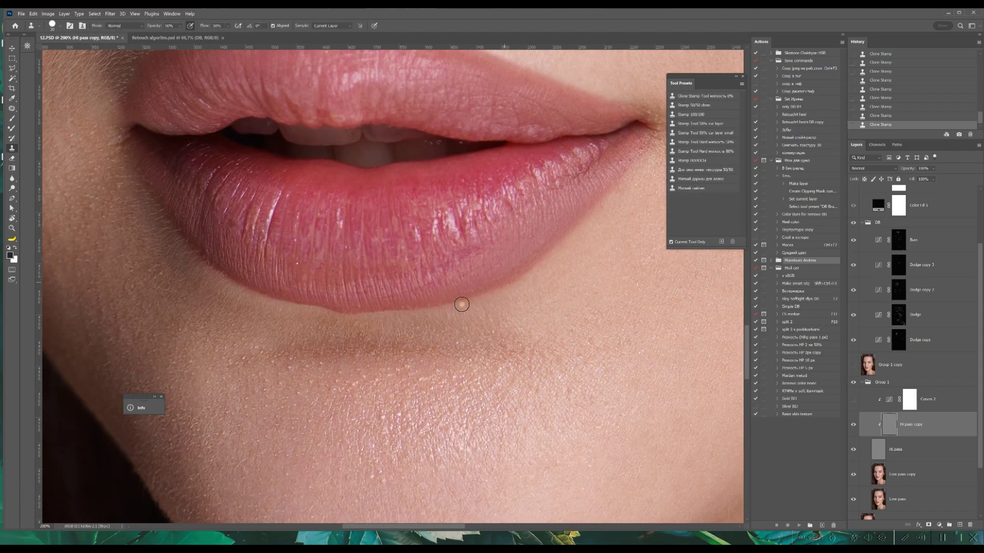
pyautogui.scroll(3, 395, 303)
pyautogui.hscroll(-2, 358, 295)
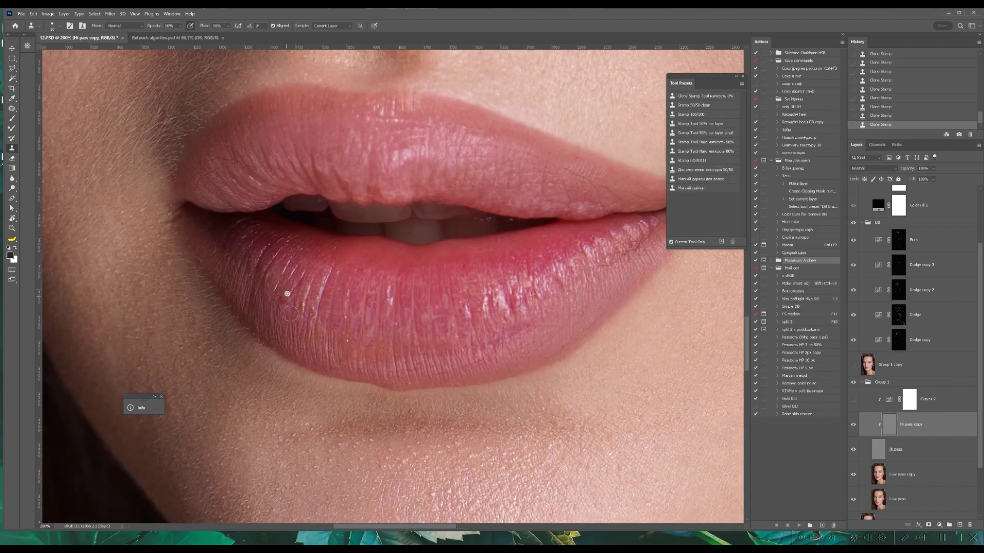
pyautogui.moveTo(346, 215); pyautogui.dragTo(252, 266)
# - Compare the lips with and without the Hi pass copy layer, and save the portrait
pyautogui.click(853, 424)
pyautogui.click(853, 424)
pyautogui.hotkey('ctrl', '0')
pyautogui.hotkey('ctrl', 's')
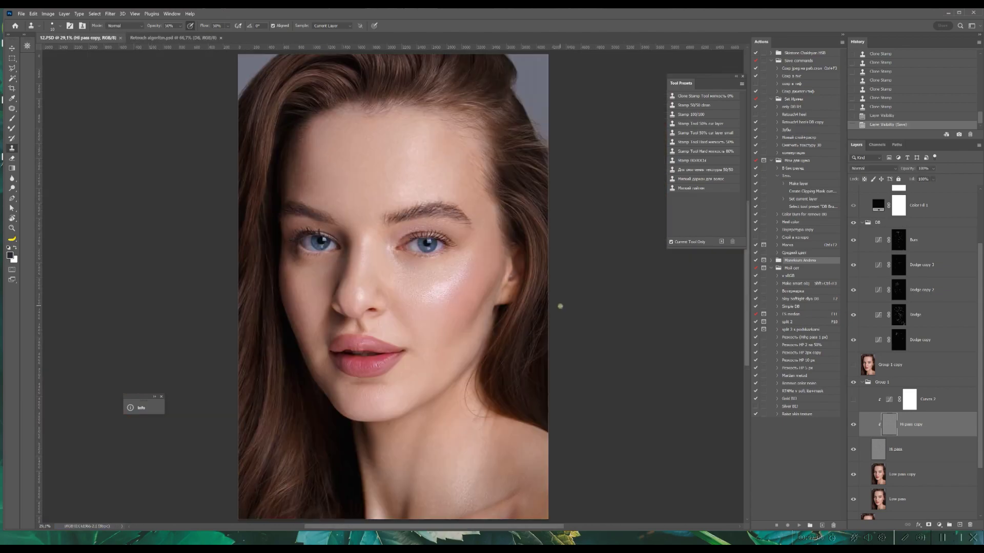
# - Delete the Group 1 copy layer, and compare the portrait with and without the DB group
pyautogui.click(891, 364)
pyautogui.click(862, 382)
pyautogui.click(968, 526)
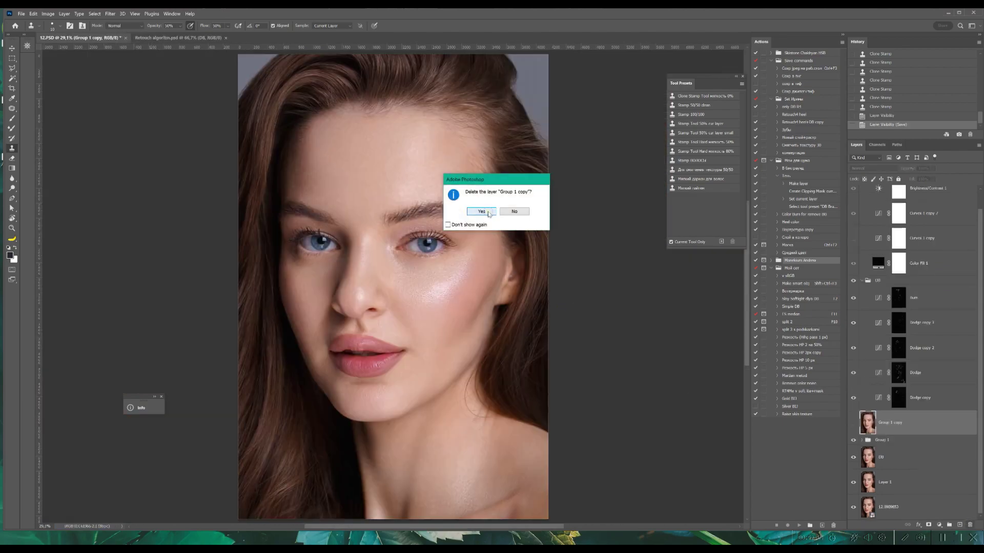
pyautogui.click(481, 215)
pyautogui.click(851, 301)
pyautogui.click(850, 300)
pyautogui.click(851, 300)
pyautogui.click(851, 300)
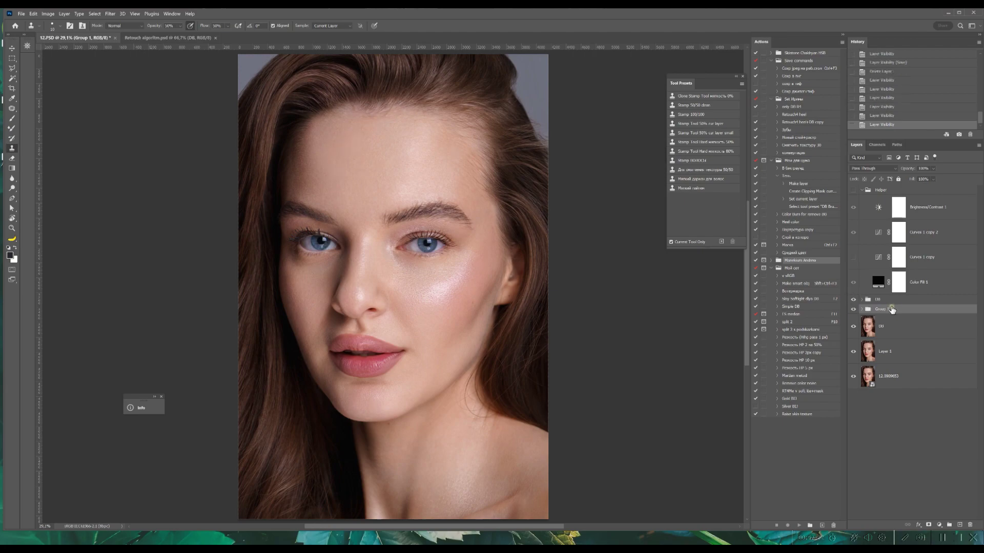
# - Duplicate Group 1 and merge the duplicate into a single layer, with the DB group hidden
pyautogui.hotkey('ctrl', 'j')
pyautogui.click(853, 299)
pyautogui.hotkey('ctrl', 'e')
pyautogui.press('z')
pyautogui.moveTo(368, 359); pyautogui.dragTo(494, 391)
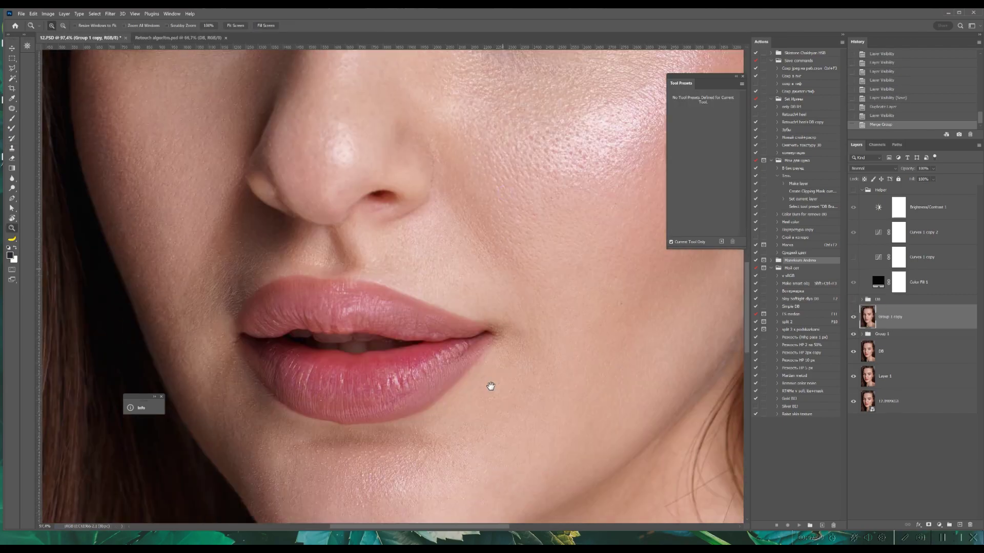
pyautogui.moveTo(489, 133); pyautogui.dragTo(486, 367)
pyautogui.hotkey('ctrl', '0')
pyautogui.hotkey('ctrl', '+')
pyautogui.hotkey('ctrl', '+')
pyautogui.moveTo(444, 267); pyautogui.dragTo(442, 379)
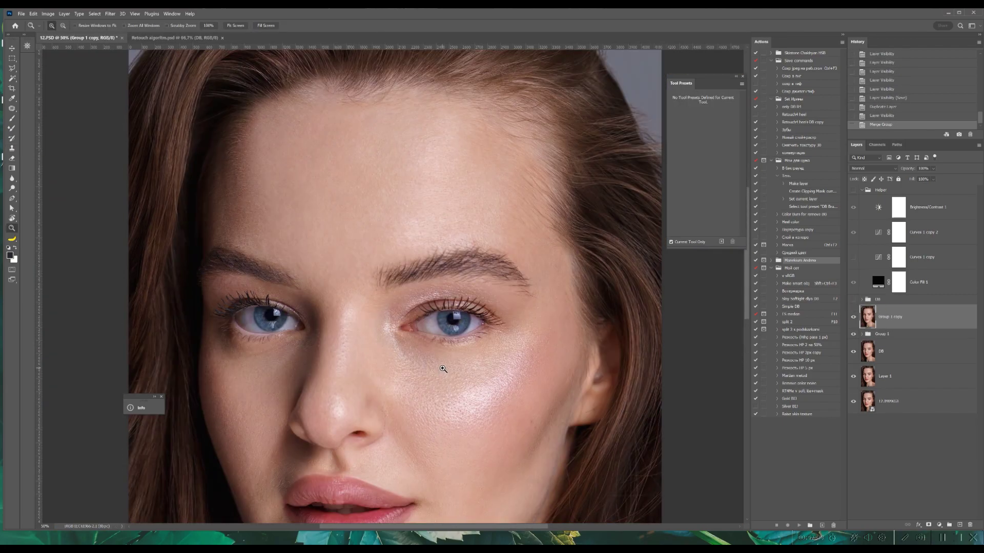
pyautogui.press('F11')
pyautogui.click(523, 163)
pyautogui.click(874, 314)
pyautogui.press('Delete')
pyautogui.press('Delete')
pyautogui.moveTo(426, 273); pyautogui.dragTo(417, 184)
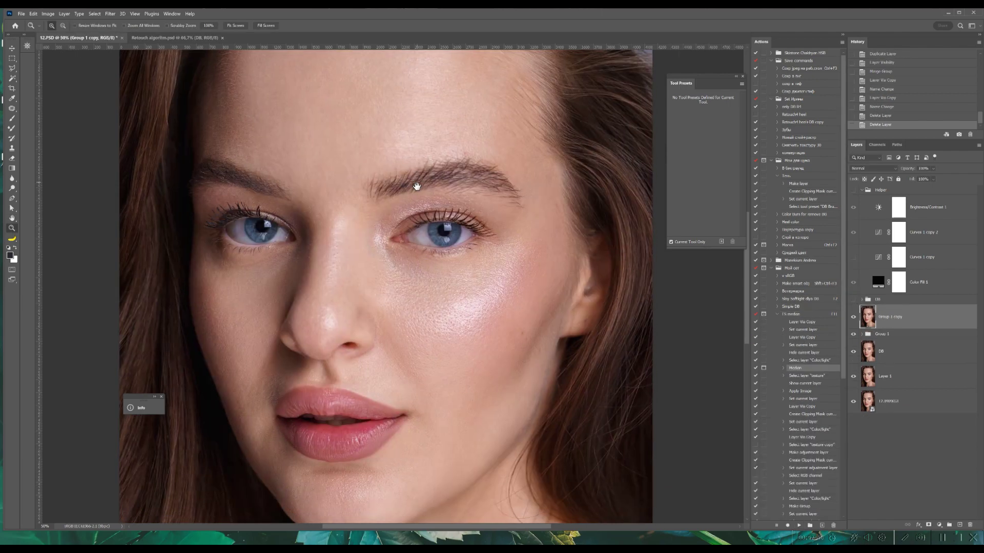
# - Run the FS median frequency separation action on the merged Group 1 copy layer, with a Median radius of 12 pixels
pyautogui.press('F11')
pyautogui.moveTo(477, 138); pyautogui.dragTo(583, 137)
pyautogui.write('10')
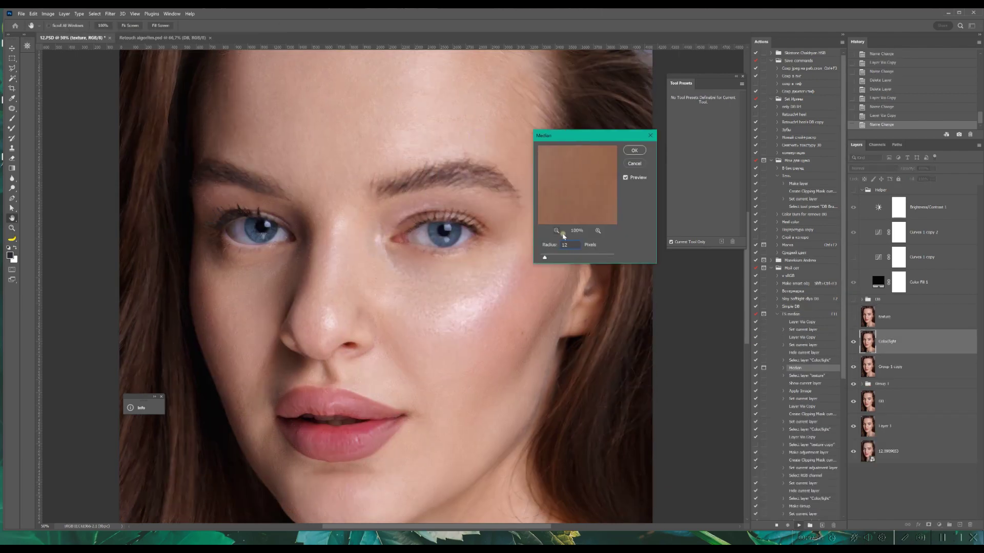
pyautogui.press('Return')
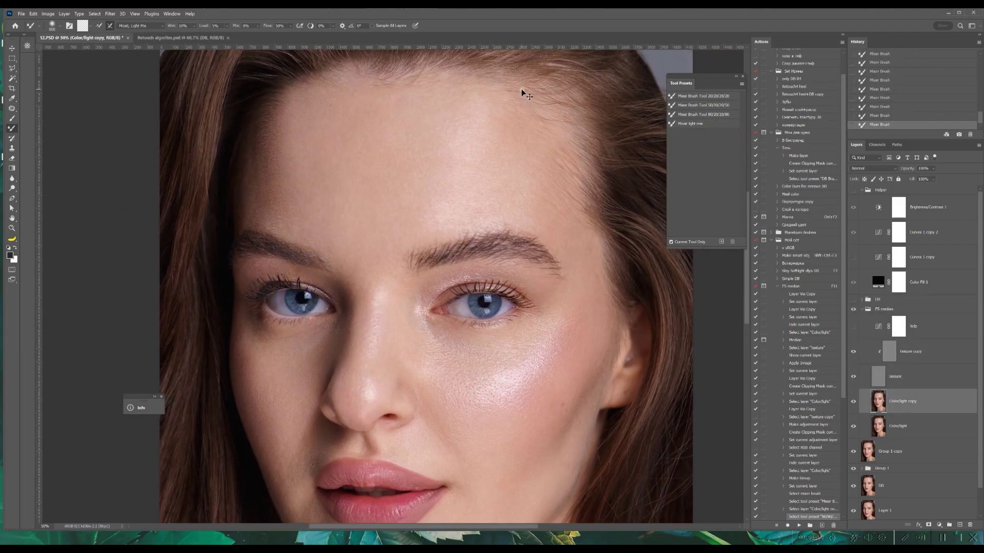
# - Blend uneven tones on the lips with a smaller Mixer Brush on the Color/light copy layer, with the DB group shown
pyautogui.hotkey('ctrl', '0')
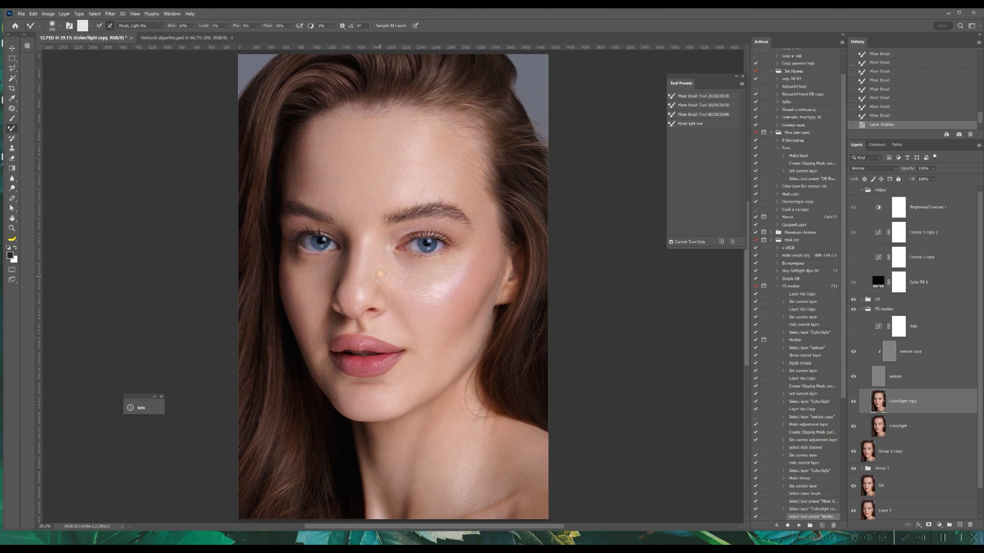
pyautogui.scroll(3, 391, 358)
pyautogui.press('[')
pyautogui.press('[')
pyautogui.press('[')
pyautogui.press('[')
pyautogui.moveTo(391, 356); pyautogui.dragTo(338, 364)
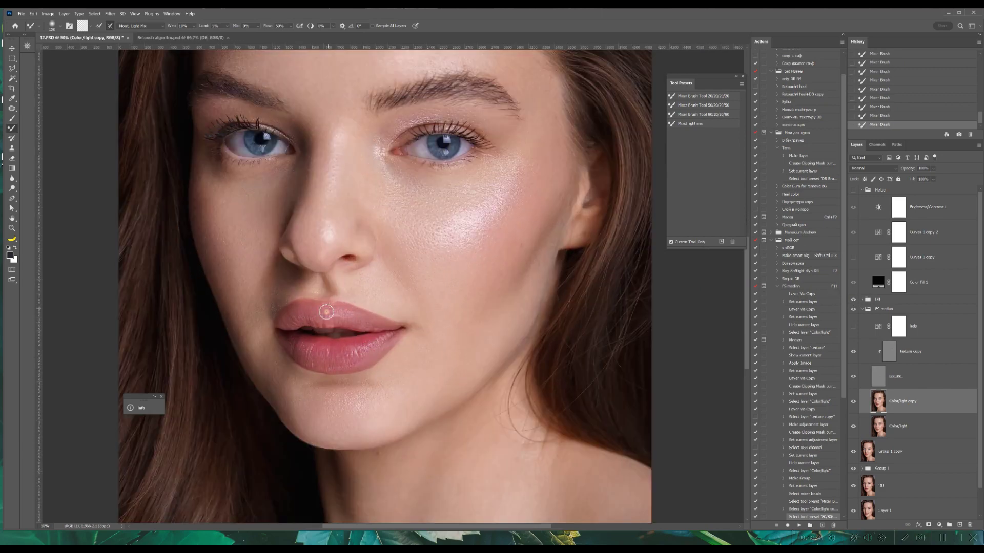
# - Smooth the tones at the temple beside the hairline and around the eyebrow with the Mixer Brush
pyautogui.scroll(5, 435, 305)
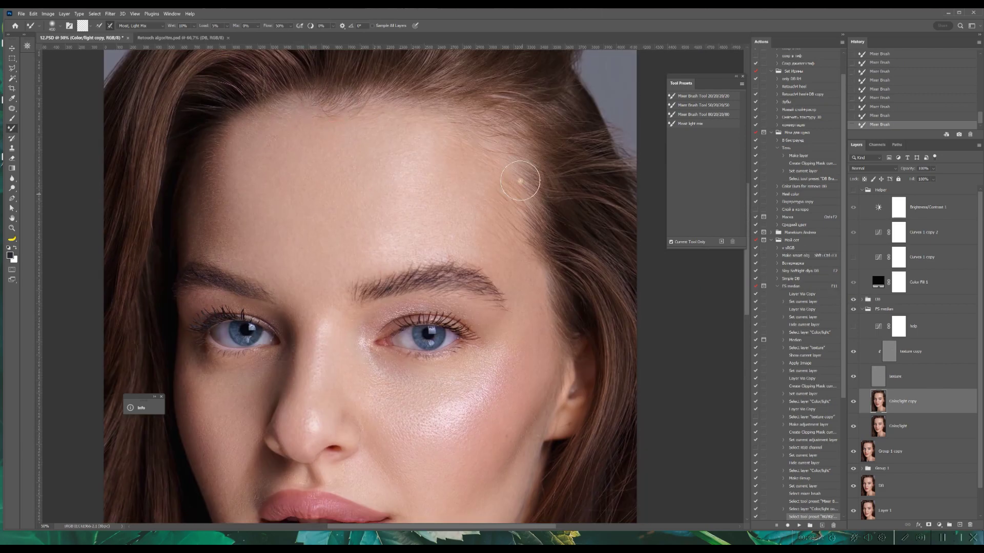
pyautogui.hotkey('ctrl', '0')
pyautogui.scroll(-3, 492, 127)
pyautogui.press('[')
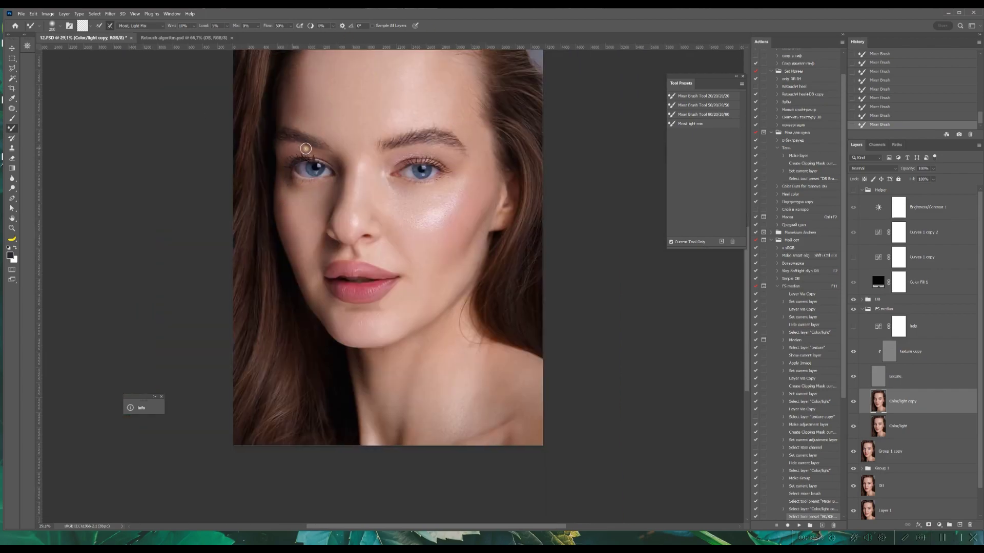
# - Save the portrait, and compare the lower face with and without the Color/light copy layer
pyautogui.hotkey('ctrl', '+')
pyautogui.hotkey('ctrl', '+')
pyautogui.hotkey('ctrl', '+')
pyautogui.moveTo(385, 198); pyautogui.dragTo(448, 203)
pyautogui.hotkey('ctrl', 's')
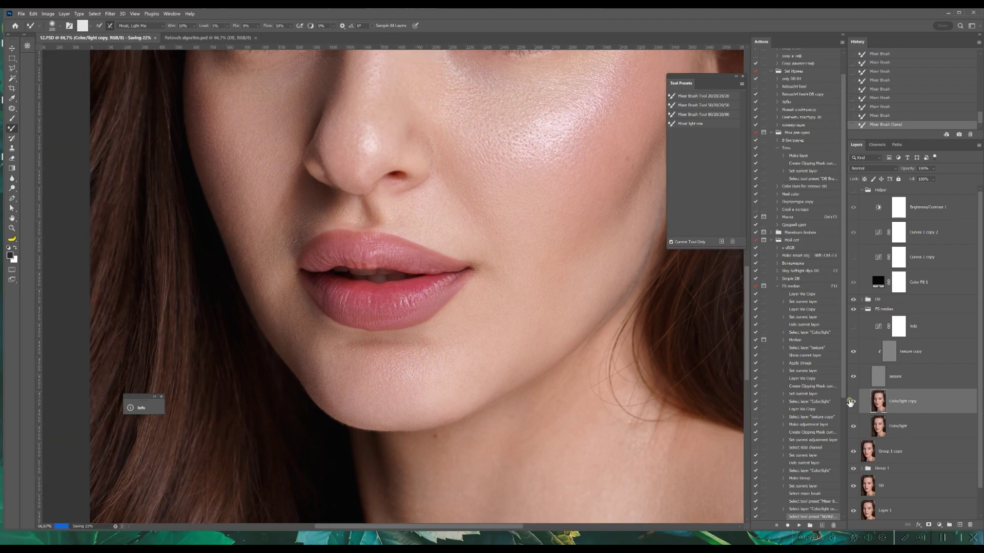
pyautogui.click(852, 401)
pyautogui.click(853, 401)
# - Set up the Clone Stamp on the texture copy layer with the 50/50 texture preset, sampling the current layer
pyautogui.click(914, 353)
pyautogui.press('s')
pyautogui.click(705, 133)
pyautogui.hotkey('ctrl', '+')
pyautogui.hotkey('ctrl', '+')
pyautogui.moveTo(563, 153); pyautogui.dragTo(478, 119)
pyautogui.click(332, 25)
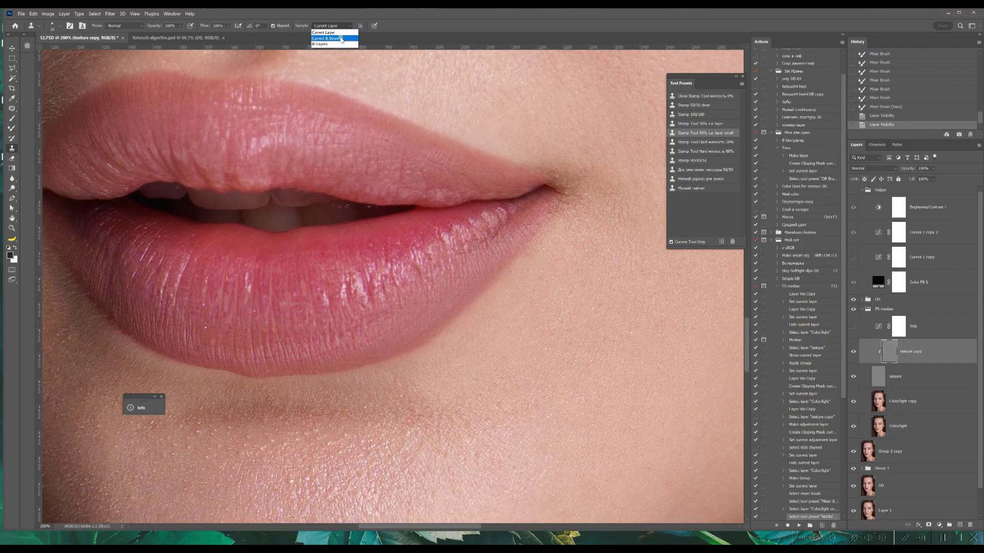
pyautogui.click(334, 38)
pyautogui.click(713, 171)
pyautogui.hotkey('ctrl', '-')
pyautogui.hotkey('ctrl', '+')
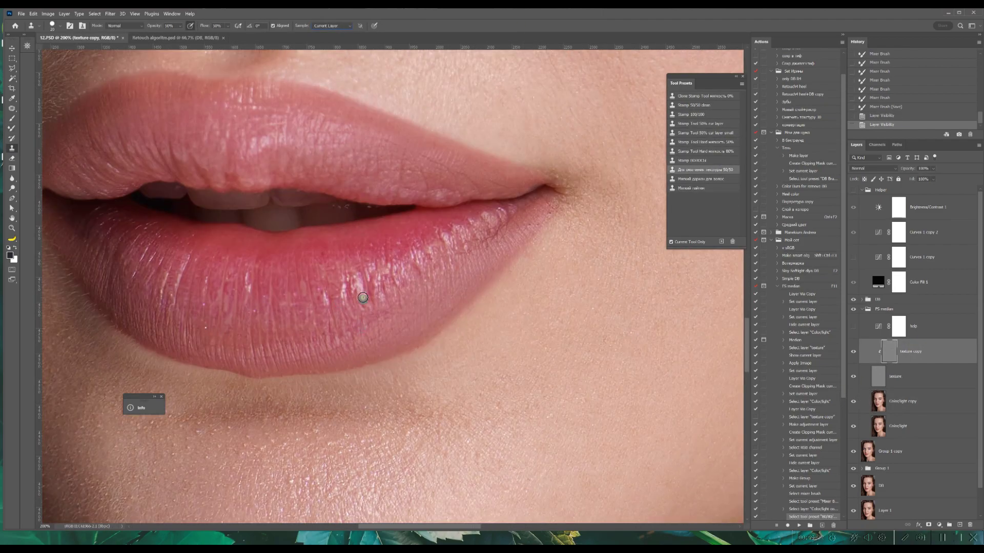
# - Clone smoother lip texture over the bright highlights and creases on the lower lip
pyautogui.keyDown('alt'); pyautogui.click(406, 316); pyautogui.keyUp('alt')
pyautogui.click(410, 302)
pyautogui.click(412, 294)
pyautogui.click(414, 288)
pyautogui.click(422, 280)
pyautogui.click(392, 271)
pyautogui.click(392, 266)
pyautogui.click(390, 281)
pyautogui.click(387, 306)
pyautogui.click(376, 301)
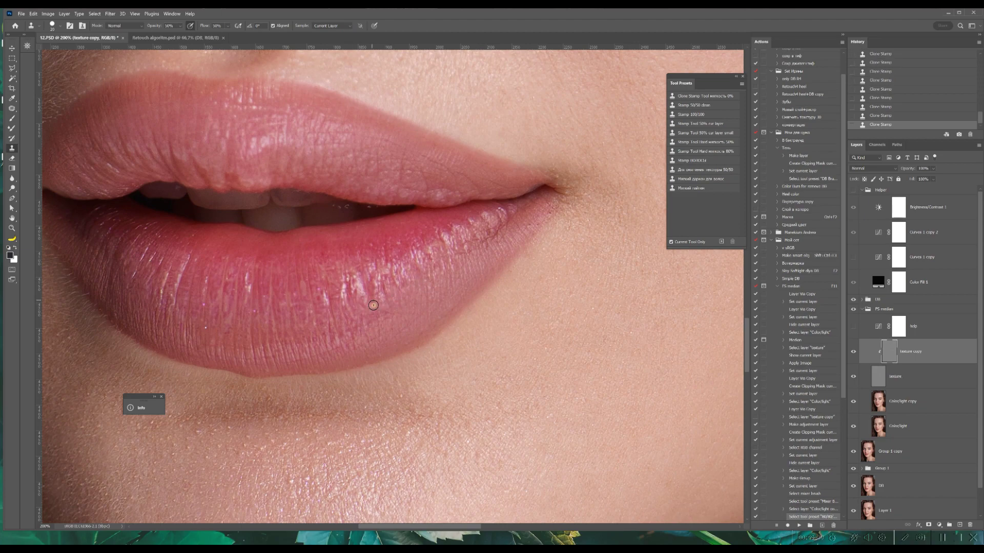
# - Clone clean texture along the inner edge of the lower lip, the corner of the mouth and the shadowed side
pyautogui.hscroll(-5, 267, 310)
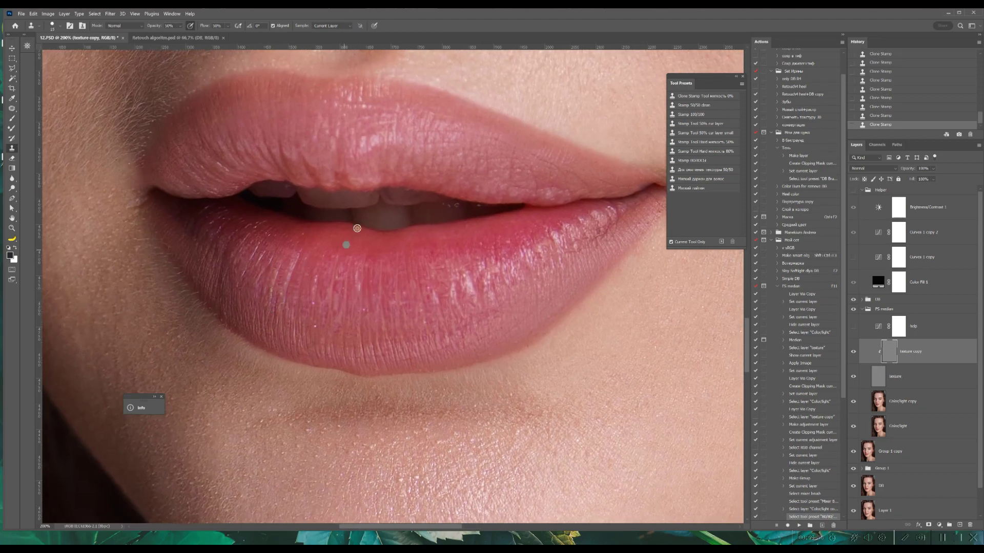
pyautogui.scroll(3, 357, 228)
pyautogui.scroll(-6, 233, 211)
pyautogui.hscroll(8, 233, 211)
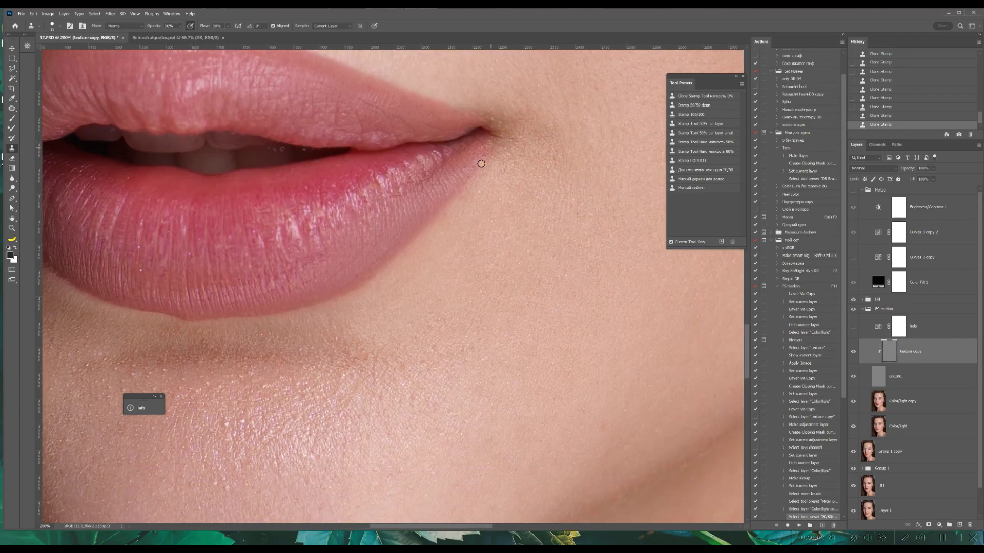
pyautogui.hscroll(-6, 340, 252)
pyautogui.scroll(1, 340, 253)
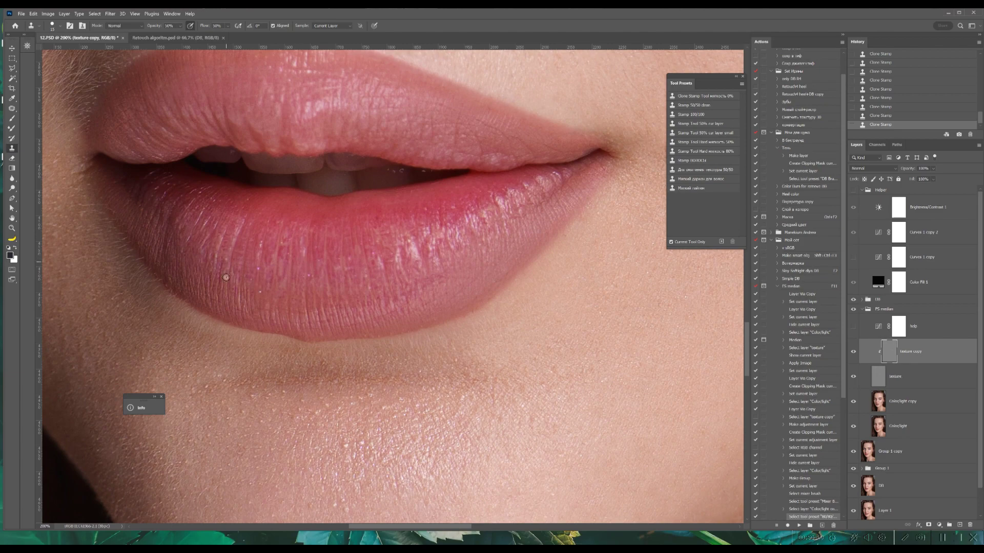
# - Save the portrait, and compare the whole face with and without the Color/light copy layer
pyautogui.hotkey('ctrl', '0')
pyautogui.hotkey('ctrl', 's')
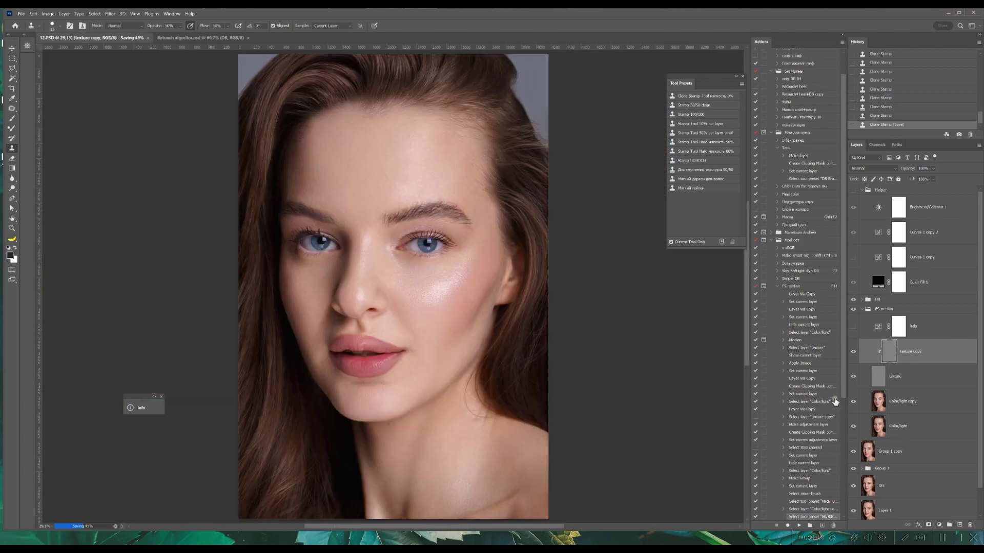
pyautogui.click(853, 401)
pyautogui.click(853, 401)
pyautogui.press('b')
pyautogui.click(853, 402)
pyautogui.click(853, 402)
# - Blend tones around the lips with the Mixer Brush on the Color/light copy layer, and compare the result
pyautogui.click(879, 402)
pyautogui.scroll(3, 386, 410)
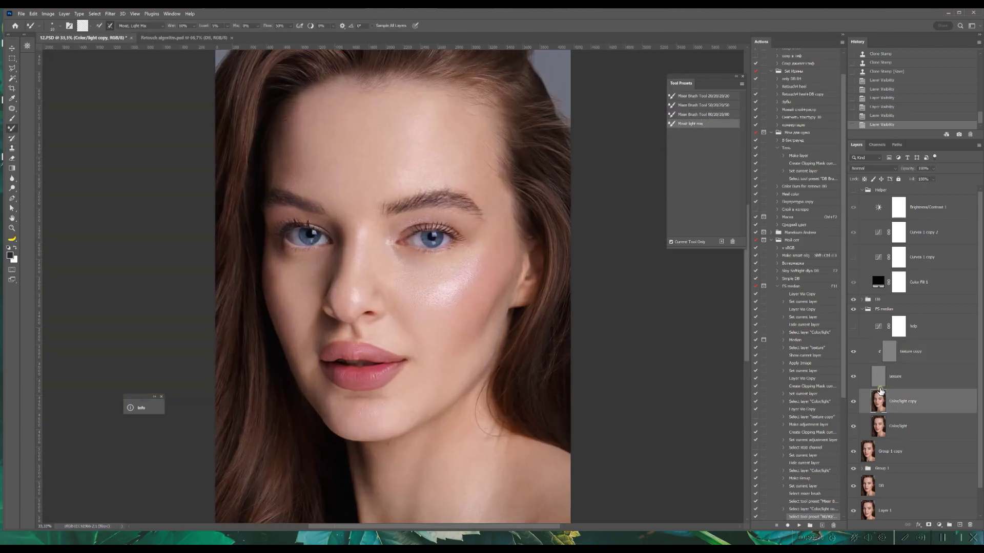
pyautogui.moveTo(375, 316); pyautogui.dragTo(353, 319)
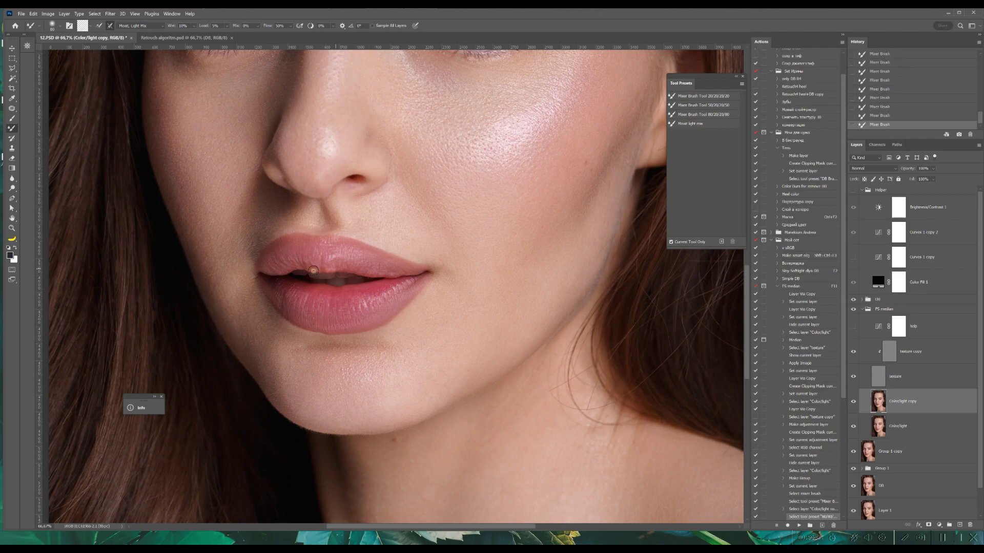
pyautogui.moveTo(462, 187)
pyautogui.mouseDown()
pyautogui.moveTo(479, 256)
pyautogui.moveTo(430, 373)
pyautogui.mouseUp()
pyautogui.click(853, 401)
pyautogui.click(853, 402)
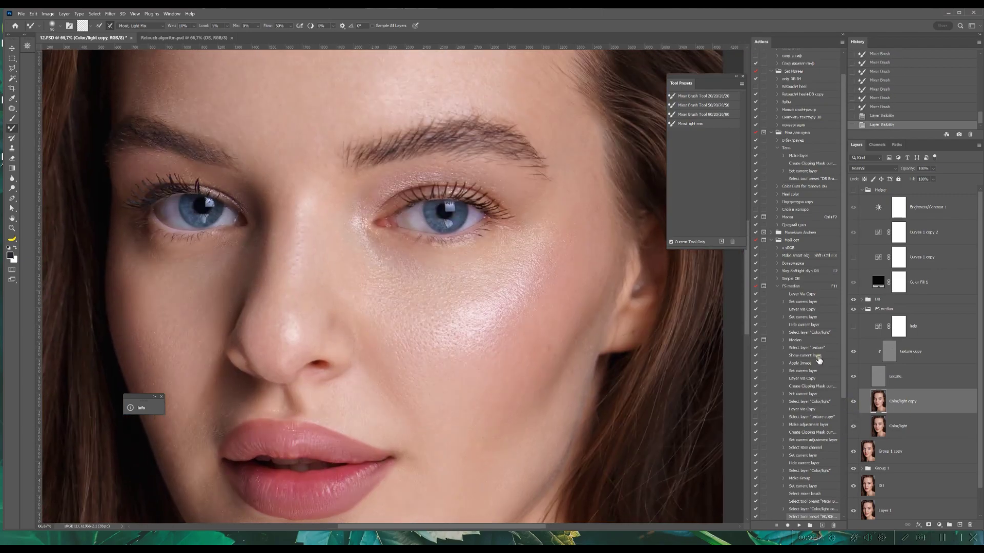
# - Blend the tones around the eyes and nose with a smaller Mixer Brush, and save the portrait
pyautogui.hotkey('ctrl', '+')
pyautogui.press('[')
pyautogui.hscroll(-5, 215, 186)
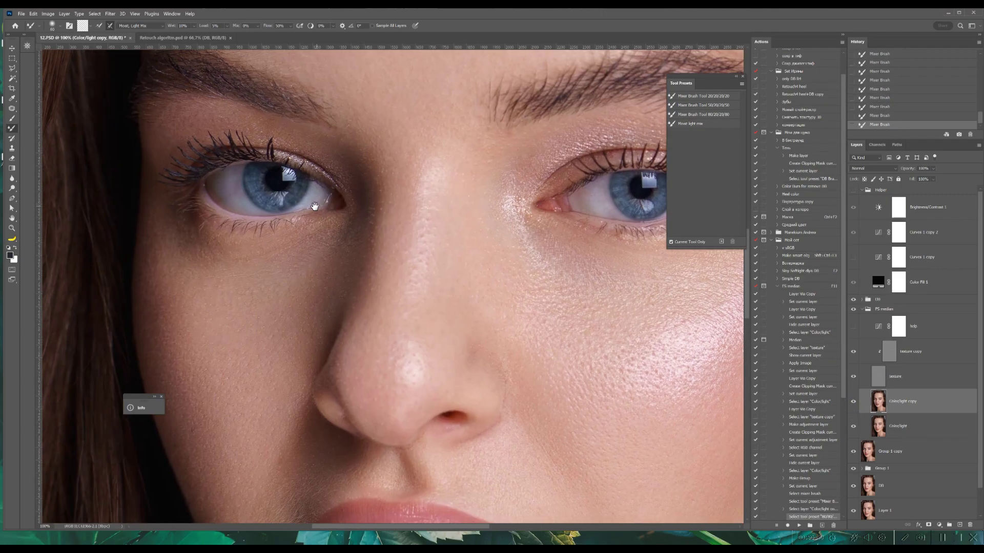
pyautogui.hscroll(6, 314, 206)
pyautogui.hotkey('ctrl', '0')
pyautogui.hotkey('ctrl', 's')
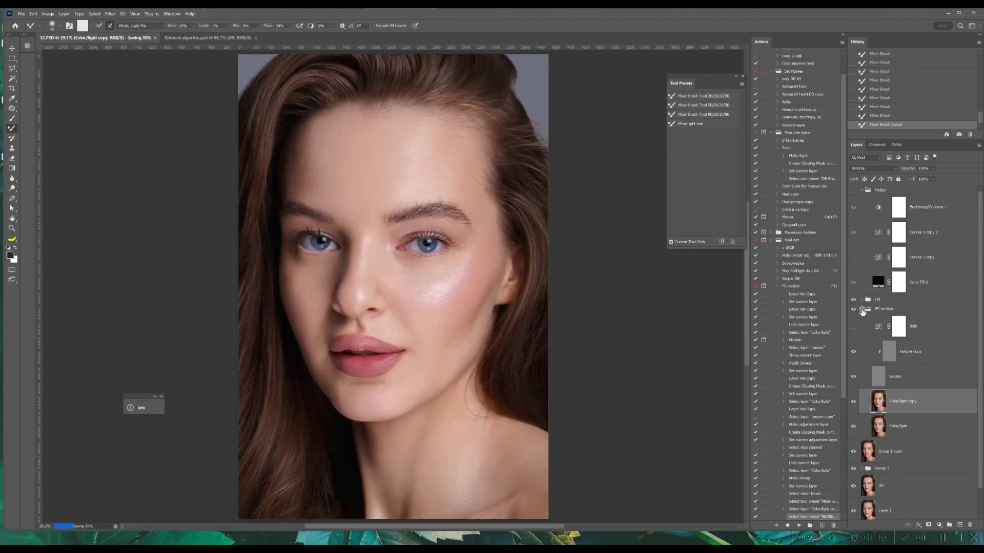
# - Show the Helper group, and paint white over the eye details on the Burn layer mask inside the DB group
pyautogui.click(862, 310)
pyautogui.click(853, 190)
pyautogui.click(861, 299)
pyautogui.click(899, 343)
pyautogui.click(900, 323)
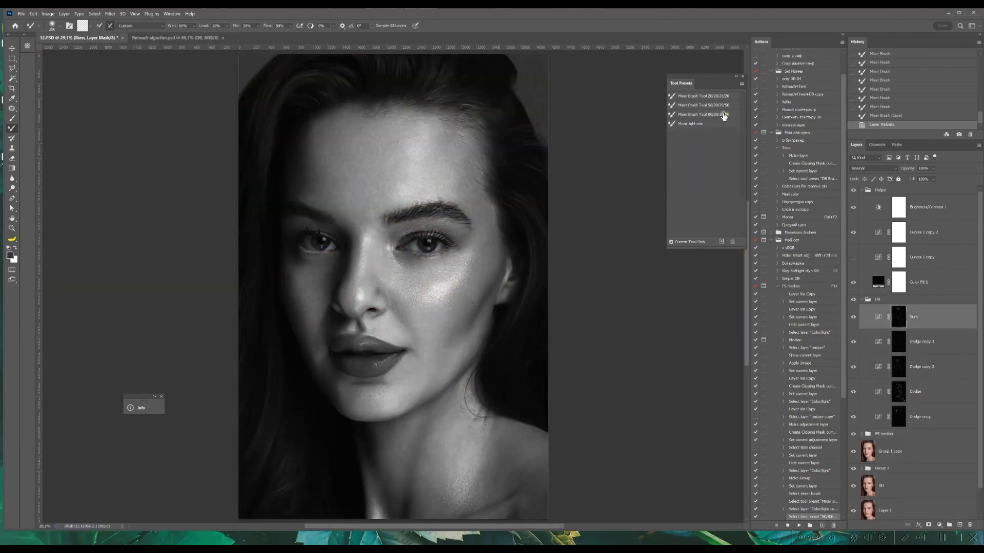
pyautogui.hotkey('shift', 'b')
pyautogui.scroll(3, 429, 233)
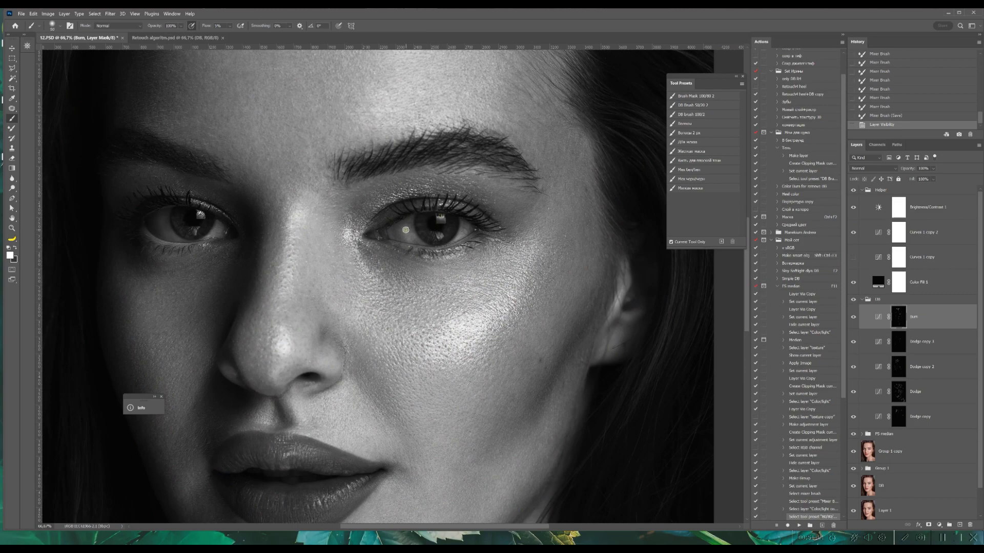
pyautogui.moveTo(405, 230); pyautogui.dragTo(411, 237)
# - Lighten details of both eyes and the area around the lips on the Dodge copy 3 layer mask
pyautogui.hotkey('alt', '[')
pyautogui.hscroll(-3, 299, 232)
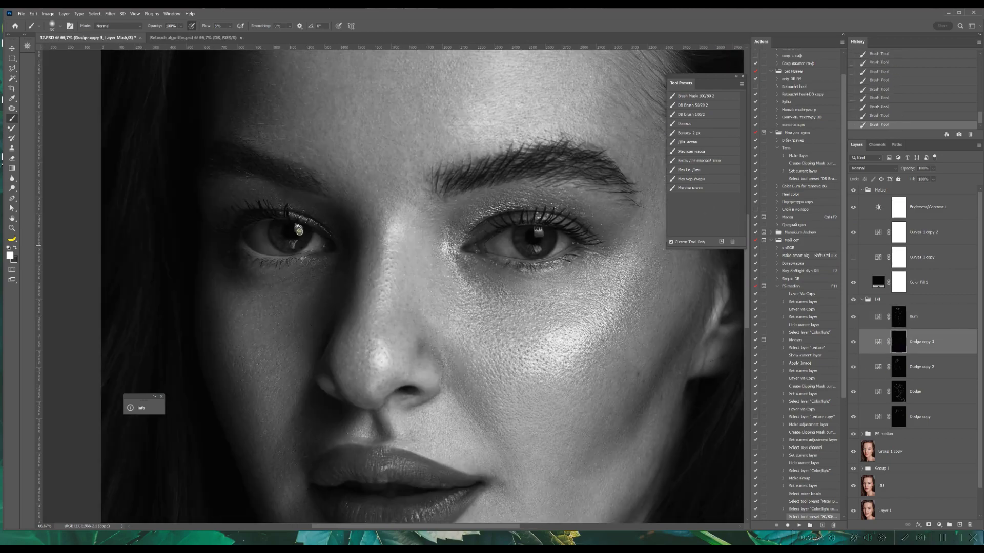
pyautogui.hscroll(3, 318, 258)
pyautogui.scroll(-2, 319, 259)
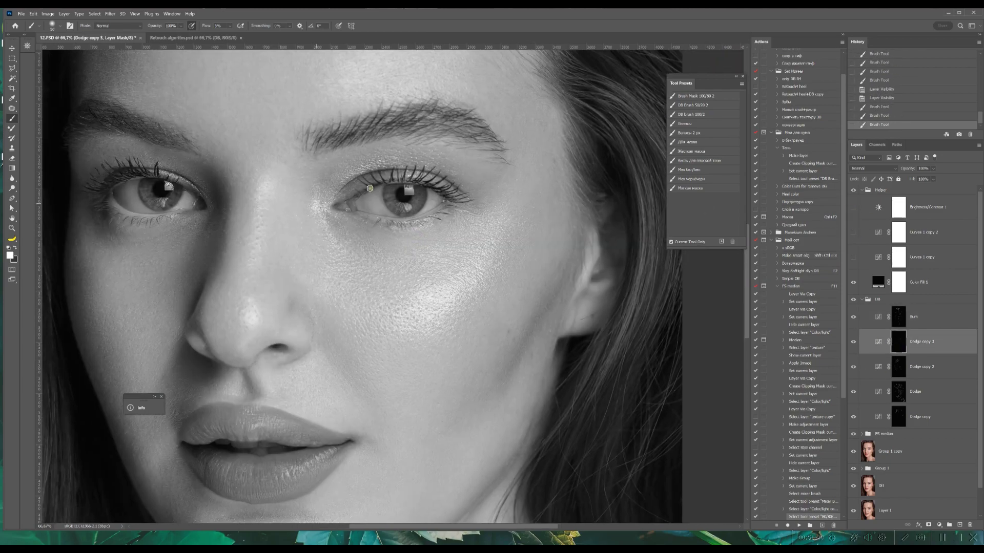
pyautogui.scroll(-4, 527, 125)
pyautogui.hscroll(-4, 364, 137)
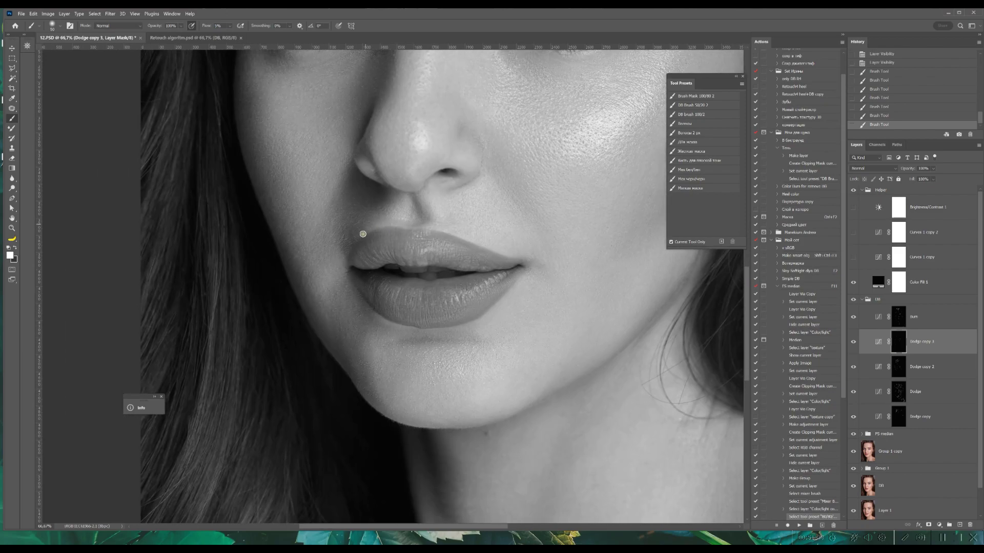
# - Darken areas around the lips on the Burn mask, and lighten shadows around the nose on the Dodge copy 3 mask
pyautogui.hotkey('alt', ']')
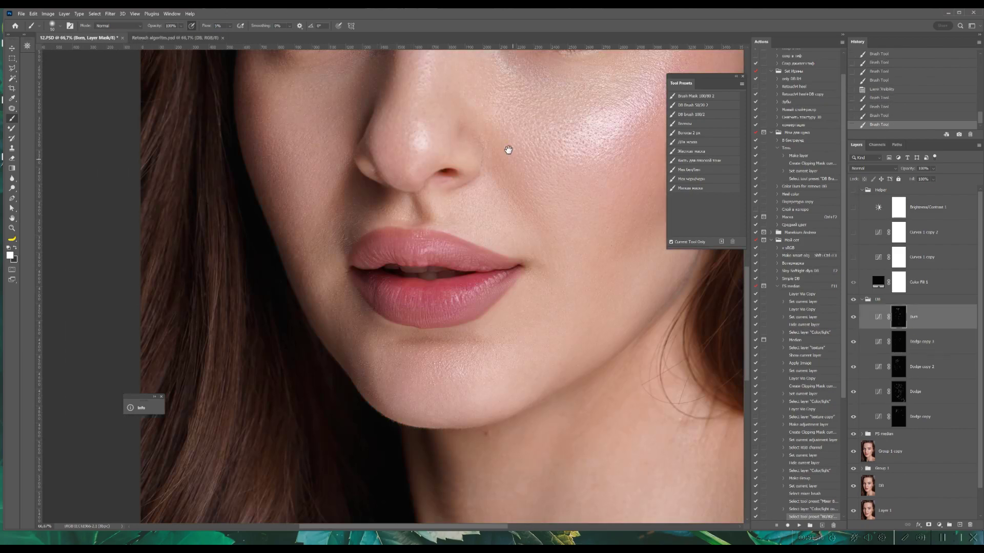
pyautogui.moveTo(508, 150); pyautogui.dragTo(435, 330)
pyautogui.click(896, 337)
pyautogui.click(853, 190)
pyautogui.press(']')
pyautogui.moveTo(383, 183); pyautogui.dragTo(375, 173)
pyautogui.moveTo(386, 435); pyautogui.dragTo(390, 313)
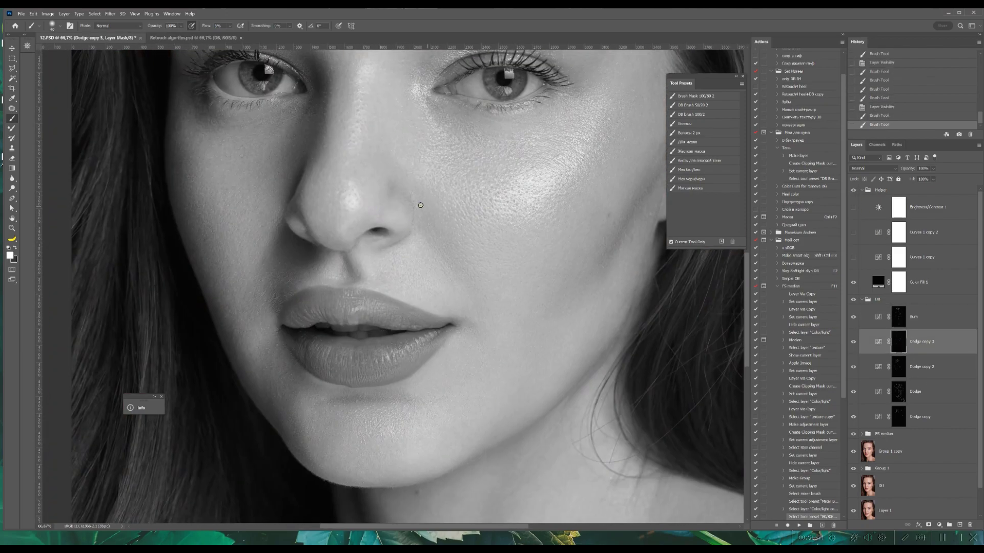
# - Save the portrait, and hide the Helper group
pyautogui.hotkey('ctrl', '0')
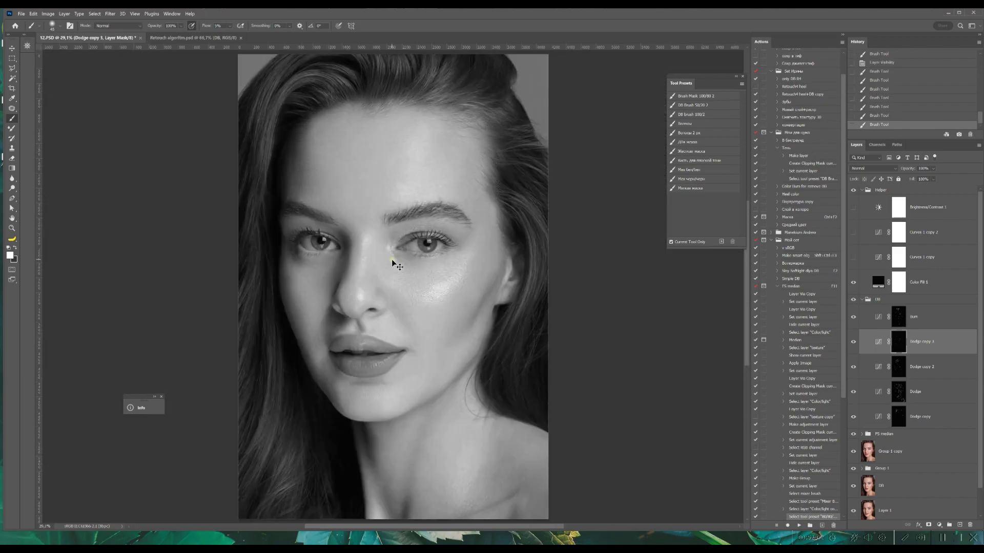
pyautogui.hotkey('ctrl', 's')
pyautogui.click(853, 189)
# - Collapse the DB group, and rename the FS median group as FS median lips and some details
pyautogui.click(862, 300)
pyautogui.doubleClick(886, 310)
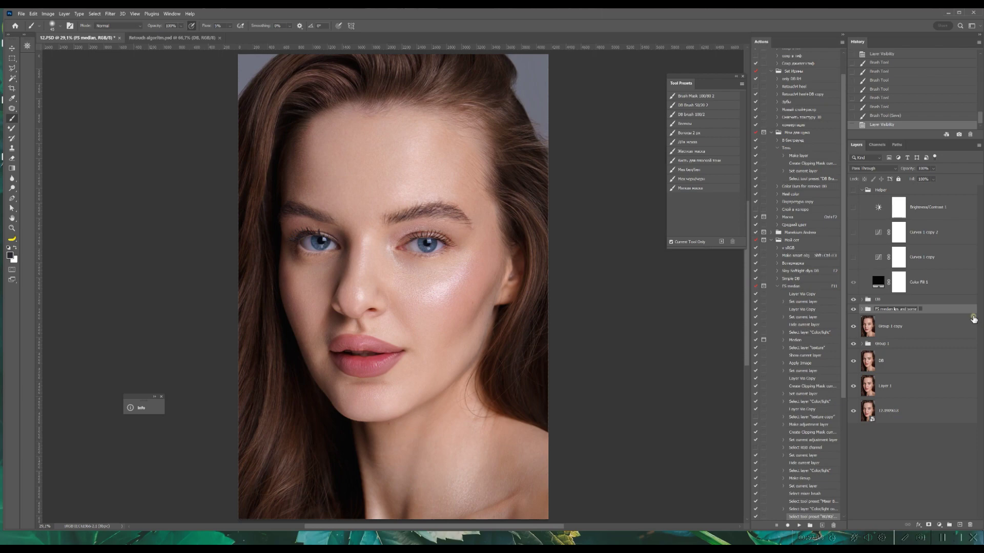
pyautogui.write('lips and some details')
# - Compare the portrait without the DB group and against the original layer, and delete the Group 1 copy layer
pyautogui.click(853, 300)
pyautogui.keyDown('alt'); pyautogui.click(854, 411); pyautogui.keyUp('alt')
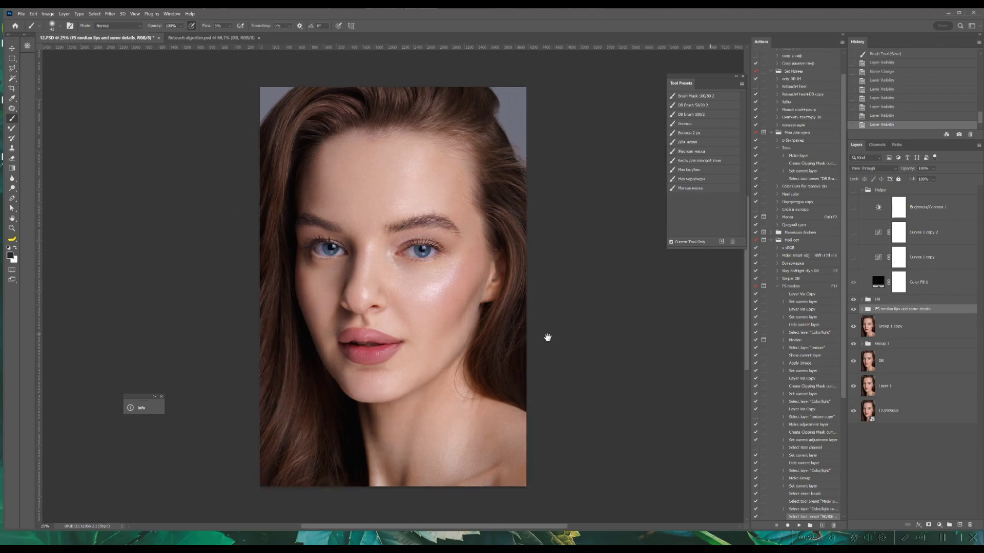
pyautogui.hotkey('ctrl', '-')
pyautogui.keyDown('alt'); pyautogui.click(853, 410); pyautogui.keyUp('alt')
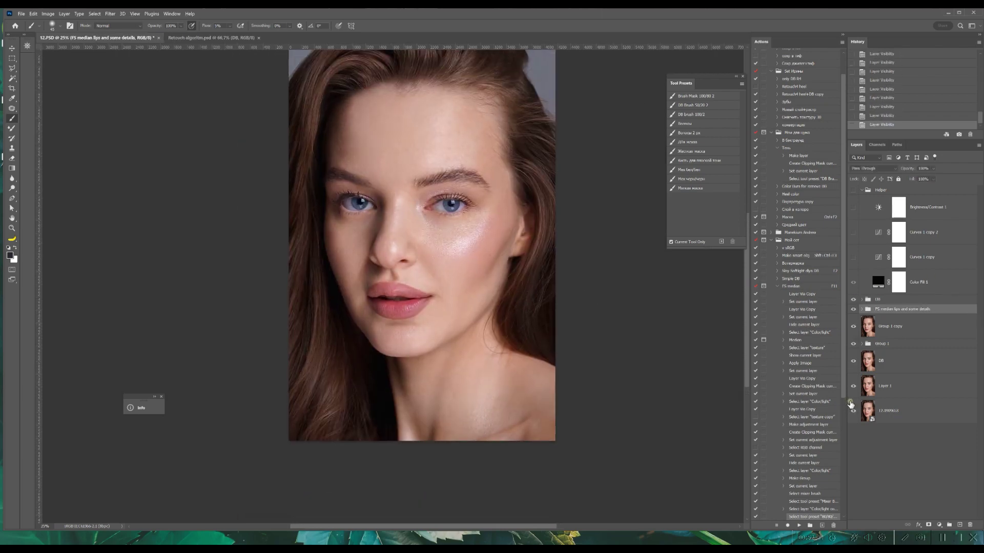
pyautogui.press('F11')
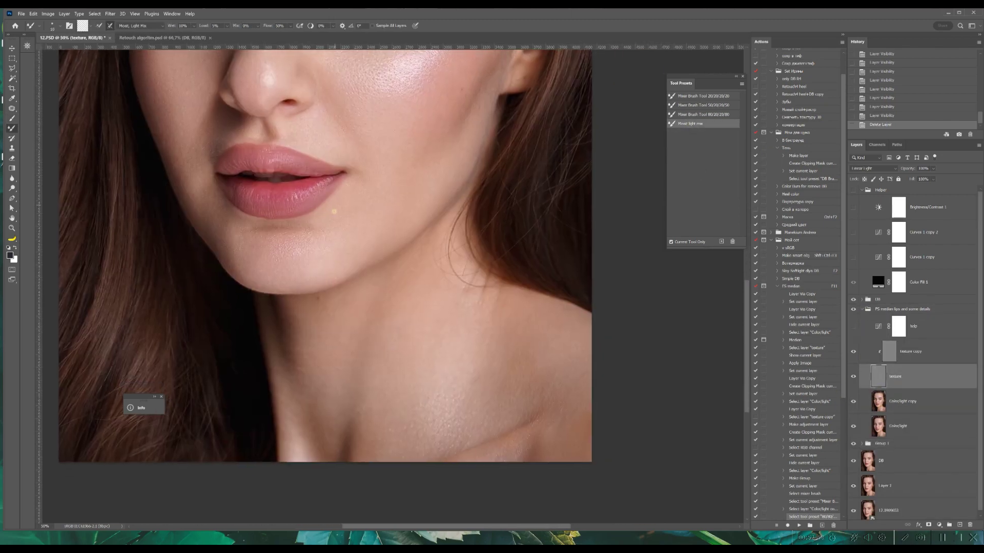
# - Try blending the neck tones with the Mixer Brush on the texture layer, and revert those strokes
pyautogui.hotkey('ctrl', '-')
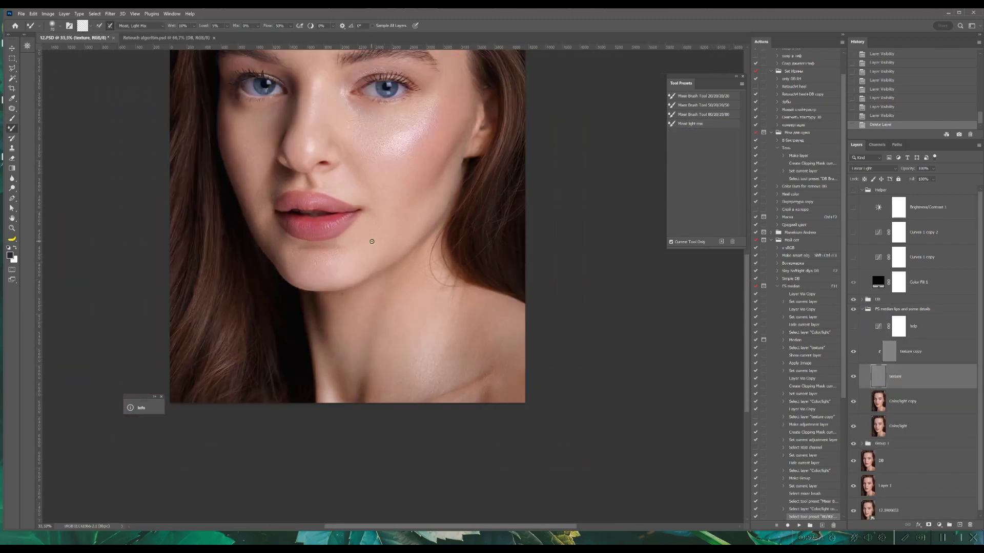
pyautogui.moveTo(376, 383)
pyautogui.mouseDown()
pyautogui.moveTo(346, 354)
pyautogui.moveTo(357, 371)
pyautogui.mouseUp()
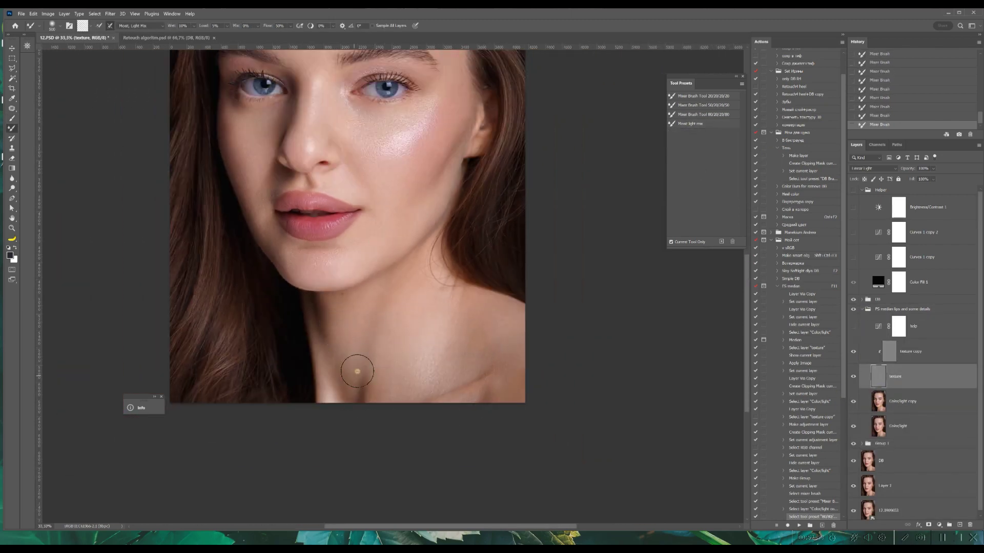
pyautogui.moveTo(921, 142); pyautogui.dragTo(921, 271)
pyautogui.click(882, 131)
# - Blend the neck, collarbone and shoulder tones with the Mixer Brush on the Color/light copy layer
pyautogui.click(901, 475)
pyautogui.moveTo(338, 338)
pyautogui.mouseDown()
pyautogui.moveTo(347, 378)
pyautogui.moveTo(344, 358)
pyautogui.mouseUp()
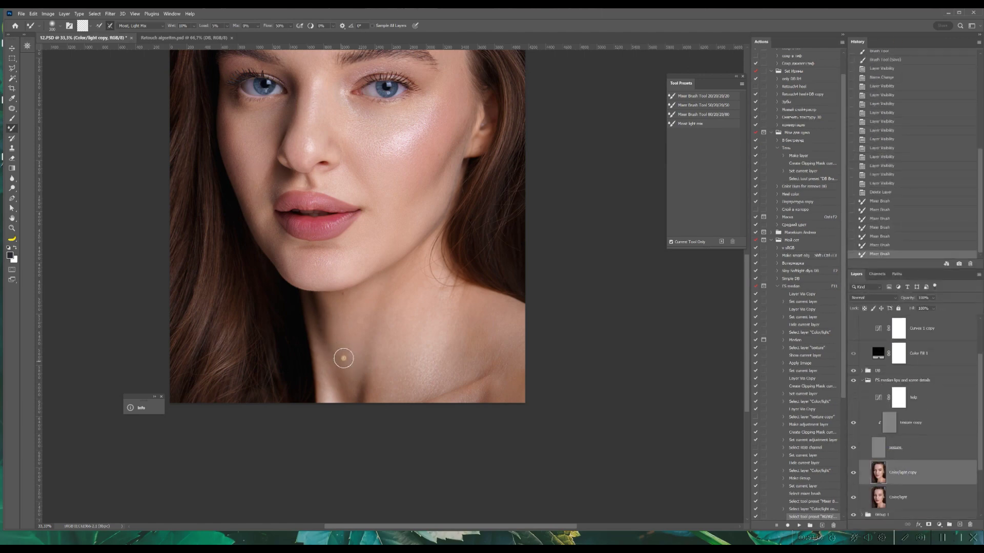
pyautogui.moveTo(451, 328); pyautogui.dragTo(369, 295)
pyautogui.moveTo(392, 284); pyautogui.dragTo(393, 311)
pyautogui.moveTo(318, 352); pyautogui.dragTo(429, 355)
pyautogui.moveTo(356, 117)
pyautogui.mouseDown()
pyautogui.moveTo(396, 159)
pyautogui.moveTo(416, 288)
pyautogui.mouseUp()
# - Show only the original photo layer for comparison with the retouched portrait
pyautogui.hotkey('ctrl', '0')
pyautogui.scroll(-3, 902, 436)
pyautogui.click(852, 507)
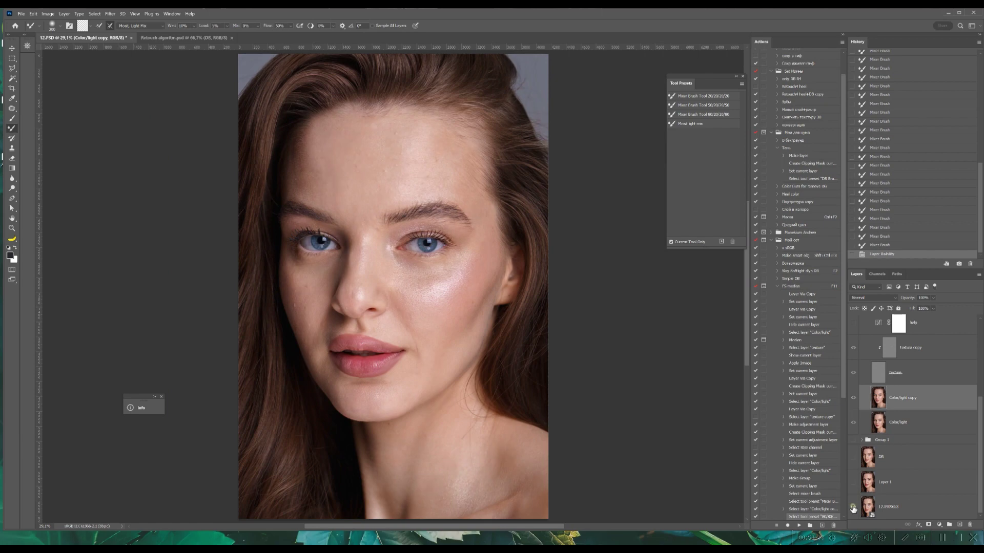
# - Compare the retouched portrait with the isolated original photo layer, restore all layers and save the document
pyautogui.click(853, 508)
pyautogui.keyDown('alt'); pyautogui.click(853, 507); pyautogui.keyUp('alt')
pyautogui.keyDown('alt'); pyautogui.click(852, 507); pyautogui.keyUp('alt')
pyautogui.keyDown('alt'); pyautogui.click(853, 507); pyautogui.keyUp('alt')
pyautogui.keyDown('alt'); pyautogui.click(853, 507); pyautogui.keyUp('alt')
pyautogui.hotkey('ctrl', 's')
# - Lighten small spots around the eyes with the Brush on the Dodge copy 3 layer mask in the DB group, and save the document
pyautogui.scroll(3, 886, 384)
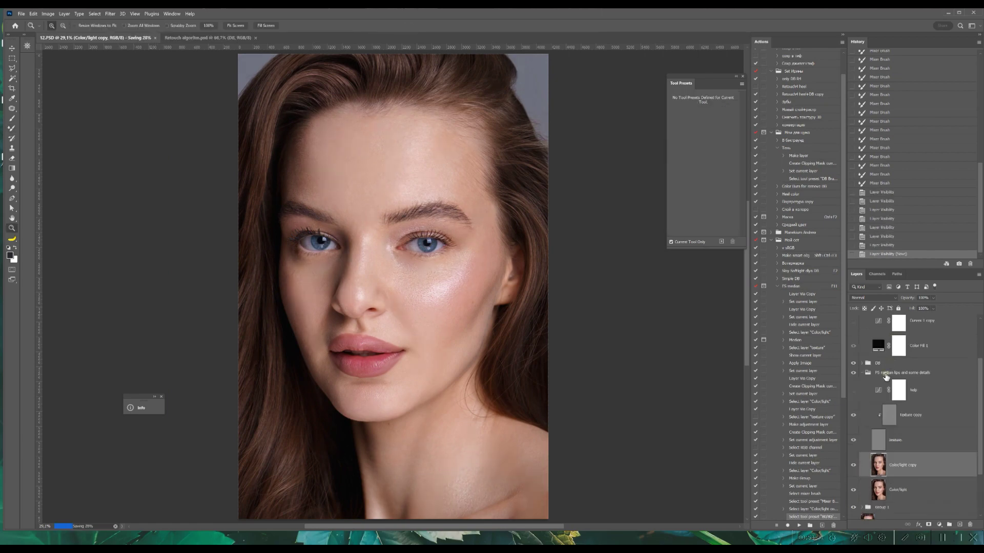
pyautogui.click(861, 373)
pyautogui.click(862, 421)
pyautogui.click(914, 475)
pyautogui.press('b')
pyautogui.hotkey('ctrl', '+')
pyautogui.hotkey('ctrl', '+')
pyautogui.hotkey('ctrl', '+')
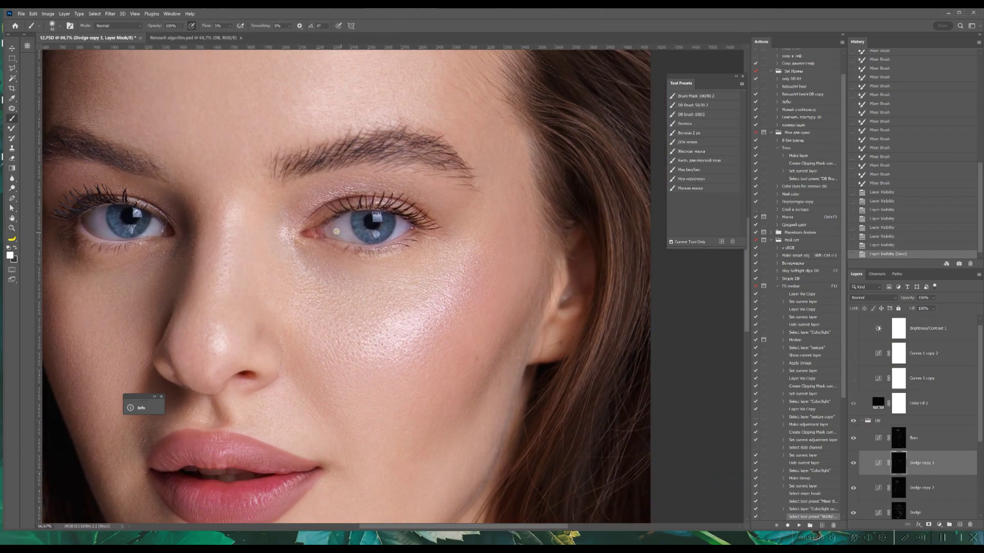
pyautogui.click(340, 241)
pyautogui.hscroll(-5, 341, 242)
pyautogui.scroll(4, 462, 255)
pyautogui.hotkey('ctrl', '0')
pyautogui.hotkey('ctrl', 's')
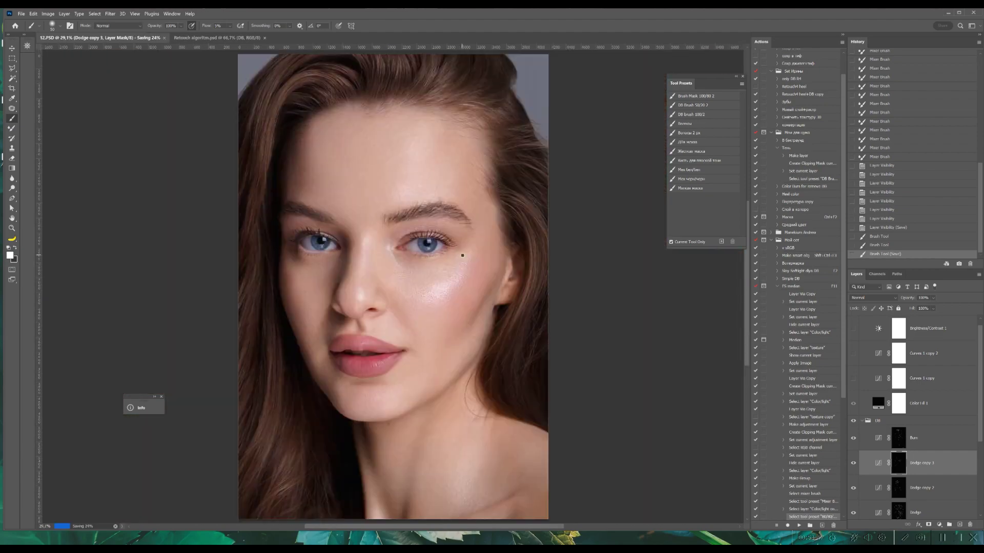
# - Compare the portrait with and without the DB group, collapse that group, and check the effect of the retouching groups beneath it
pyautogui.click(853, 421)
pyautogui.click(853, 421)
pyautogui.scroll(-3, 877, 373)
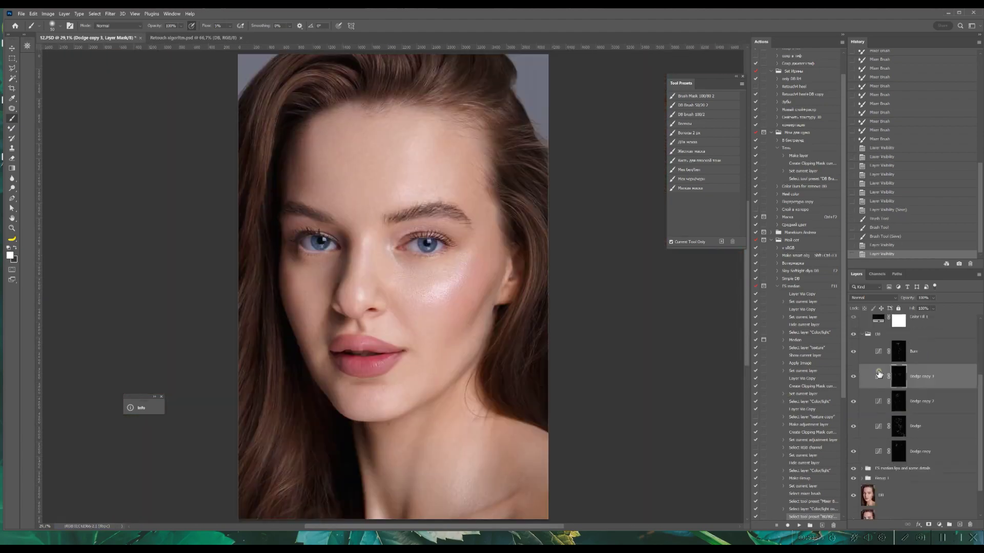
pyautogui.click(862, 342)
pyautogui.doubleClick(853, 440)
pyautogui.click(853, 440)
pyautogui.doubleClick(853, 440)
pyautogui.doubleClick(853, 441)
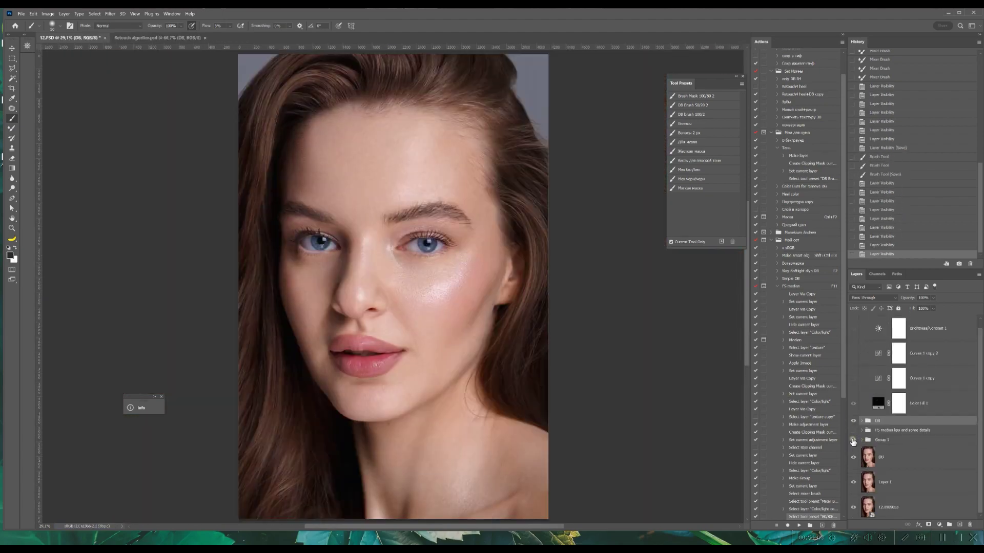
pyautogui.doubleClick(853, 440)
pyautogui.click(853, 440)
# - Compare the dodge and burn effect at full and reduced view size by hiding and showing the DB group
pyautogui.click(853, 421)
pyautogui.doubleClick(853, 421)
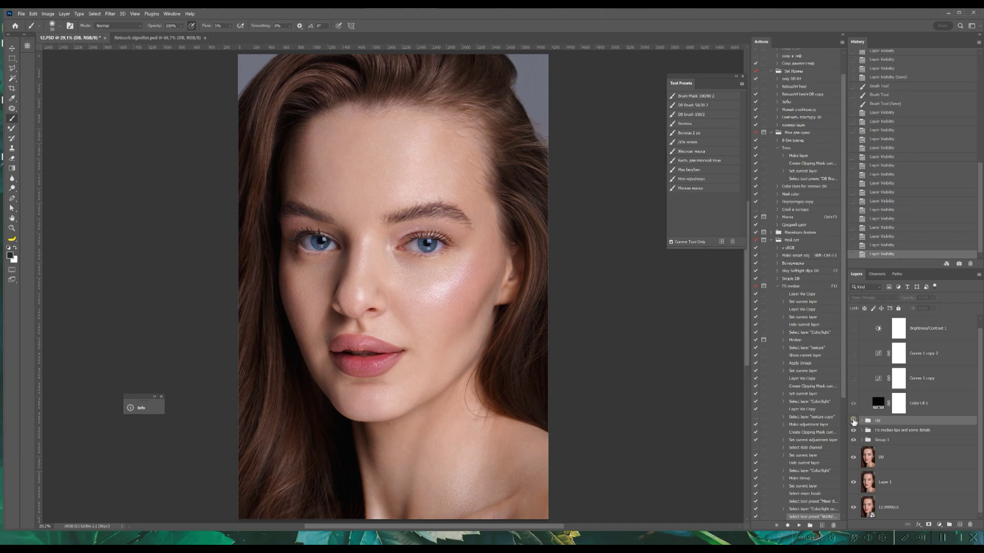
pyautogui.doubleClick(853, 421)
pyautogui.hotkey('ctrl', '-')
pyautogui.hotkey('ctrl', '-')
pyautogui.click(851, 420)
pyautogui.click(850, 420)
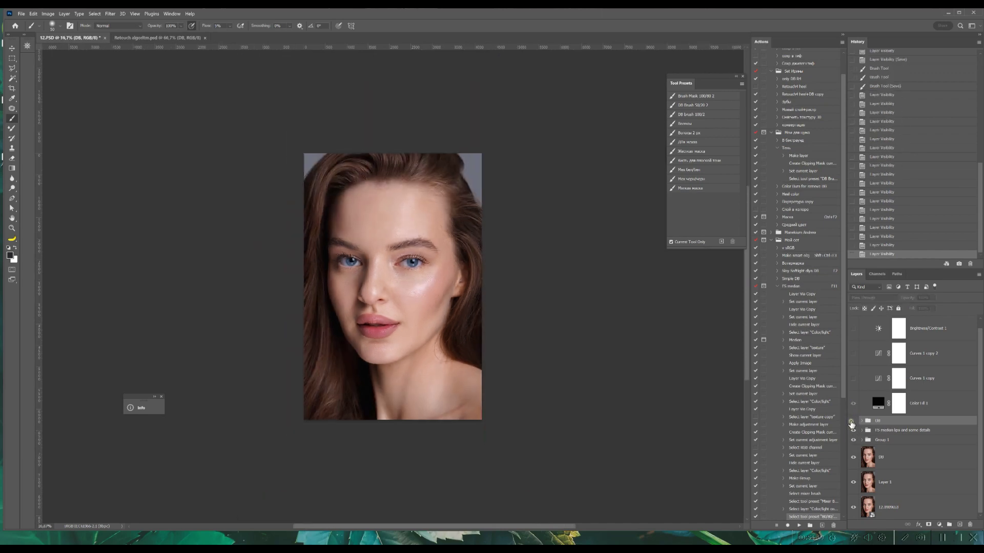
pyautogui.click(851, 422)
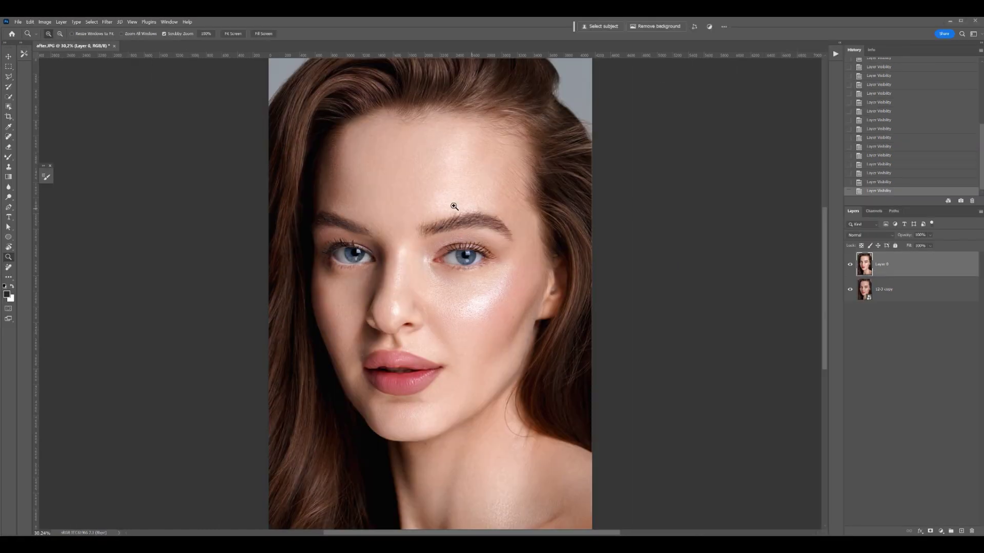
# - In the after.JPG document, compare Layer 0 with the original beneath it across the whole portrait and on the forehead
pyautogui.click(850, 265)
pyautogui.click(850, 264)
pyautogui.click(851, 264)
pyautogui.moveTo(459, 177); pyautogui.dragTo(515, 249)
pyautogui.click(850, 262)
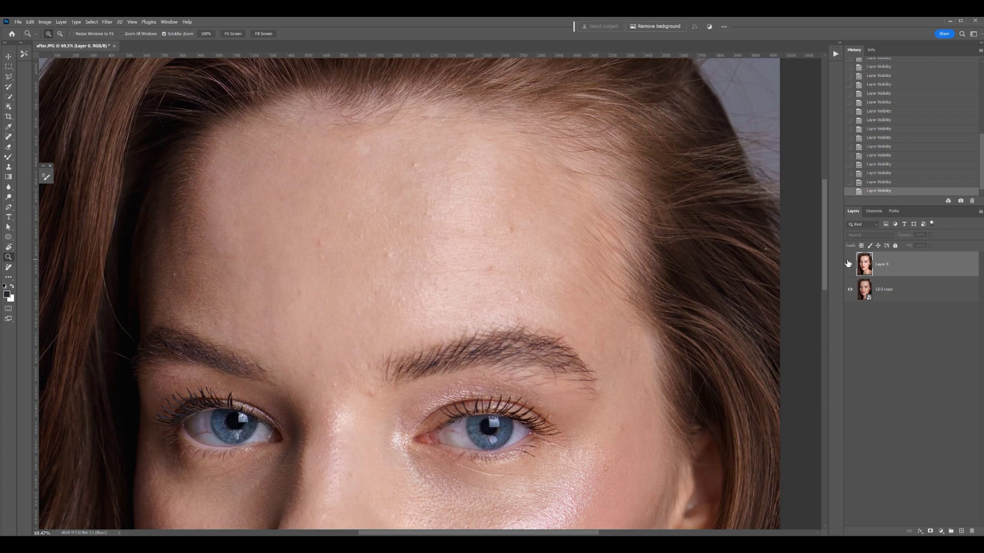
pyautogui.click(851, 263)
# - Compare the eyes, cheek, lips and chin before and after retouching by hiding and showing Layer 0
pyautogui.moveTo(590, 387); pyautogui.dragTo(672, 228)
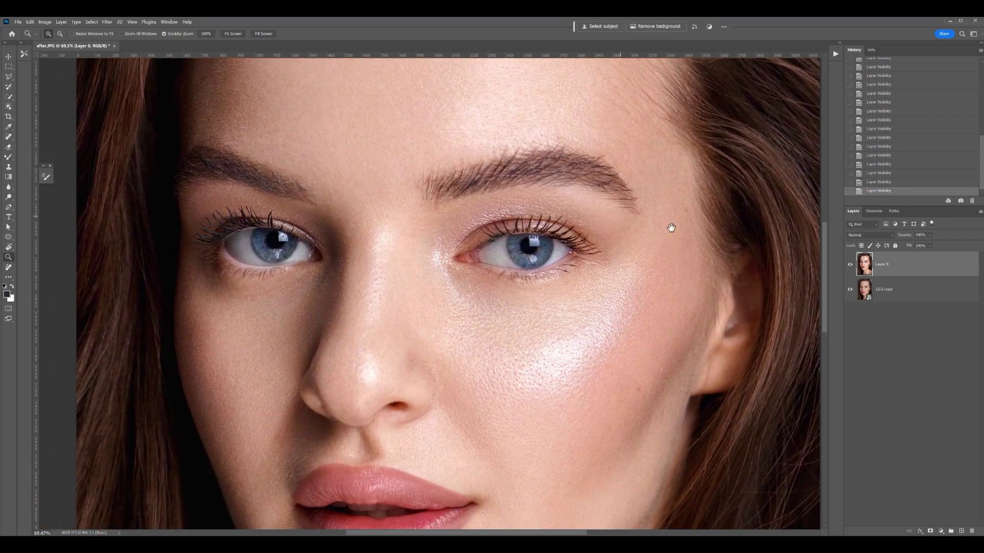
pyautogui.click(848, 264)
pyautogui.click(849, 264)
pyautogui.click(848, 264)
pyautogui.moveTo(483, 373)
pyautogui.mouseDown()
pyautogui.moveTo(475, 232)
pyautogui.moveTo(485, 200)
pyautogui.moveTo(558, 206)
pyautogui.mouseUp()
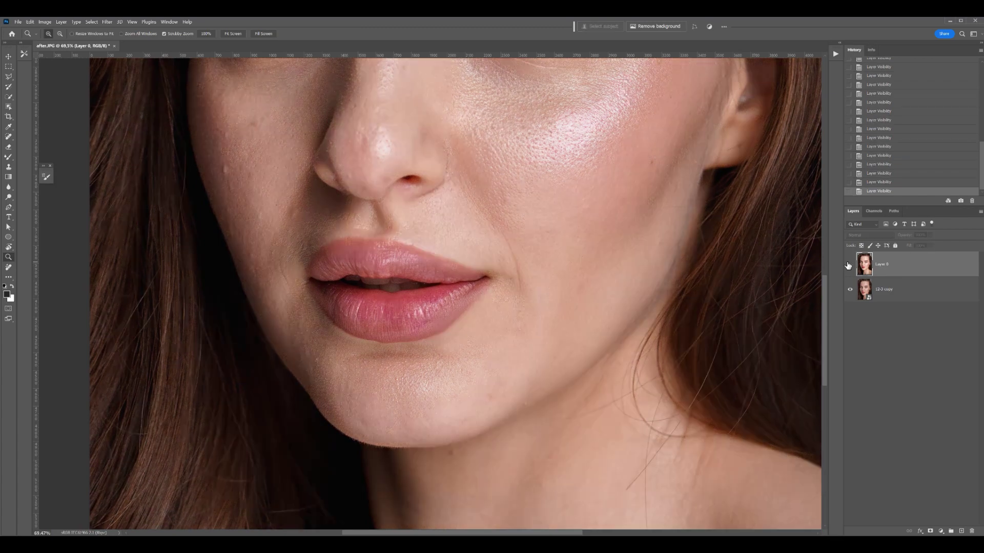
pyautogui.click(849, 264)
pyautogui.click(849, 264)
pyautogui.click(848, 264)
# - Compare the neck and shoulder, and the whole portrait again, with and without Layer 0
pyautogui.moveTo(570, 378); pyautogui.dragTo(492, 219)
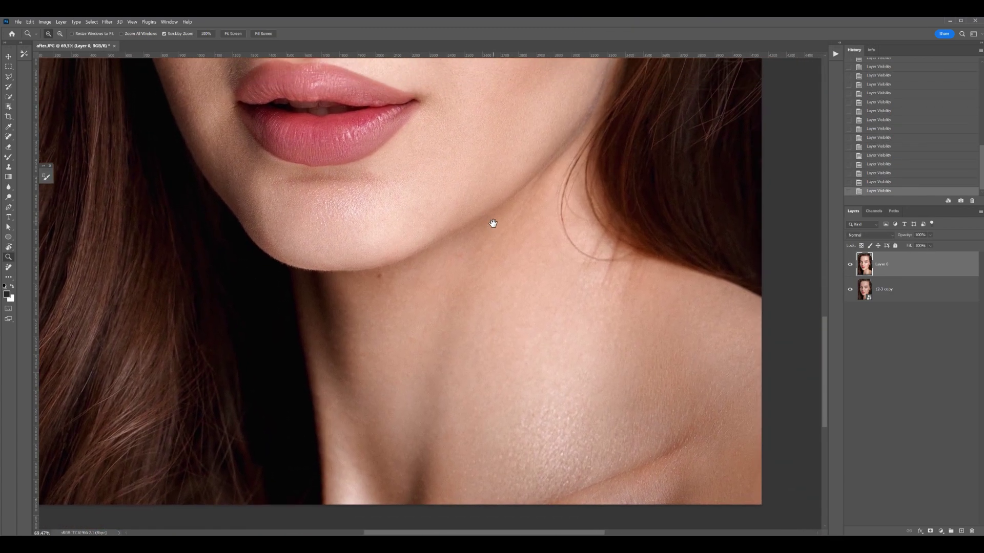
pyautogui.click(848, 264)
pyautogui.click(849, 264)
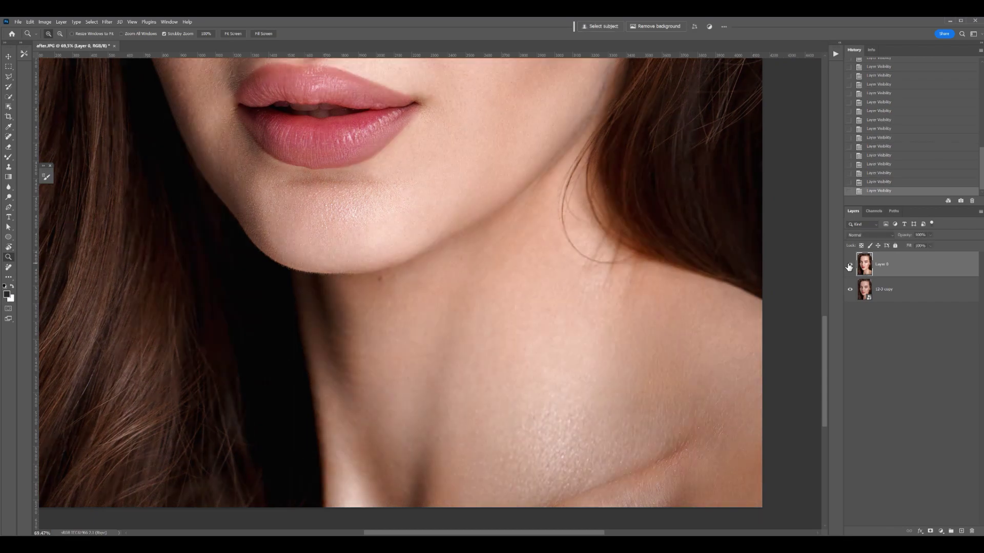
pyautogui.click(848, 264)
pyautogui.click(849, 264)
pyautogui.hotkey('ctrl', '0')
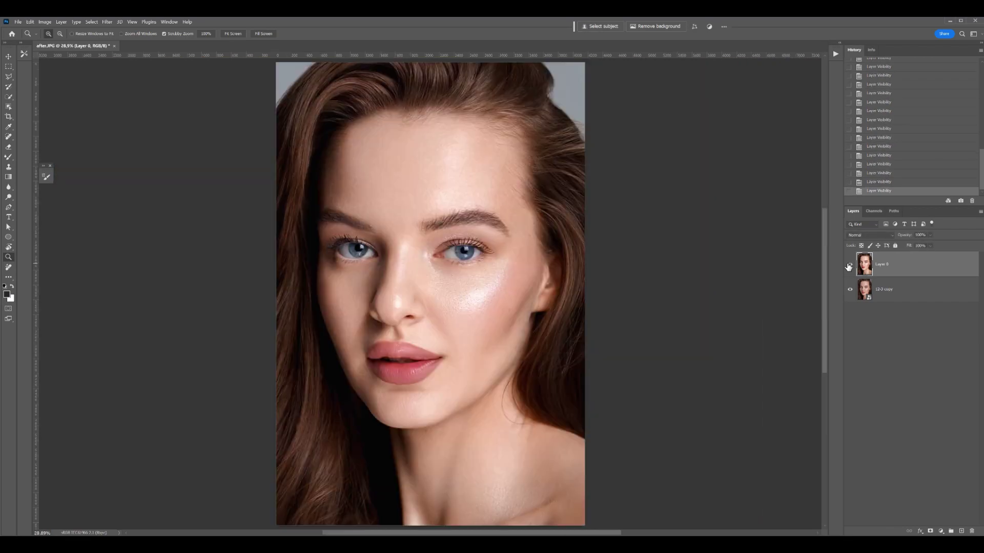
pyautogui.click(848, 266)
pyautogui.click(848, 265)
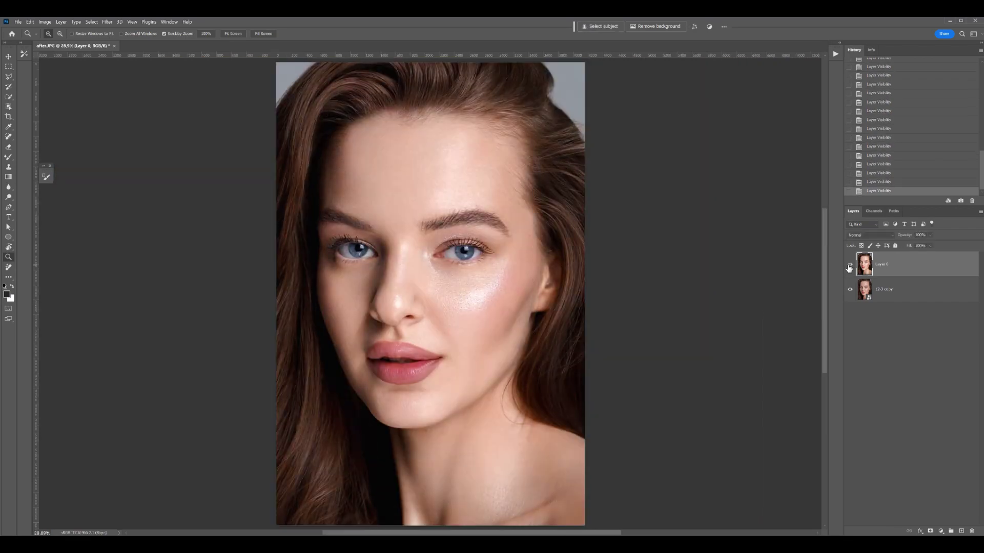